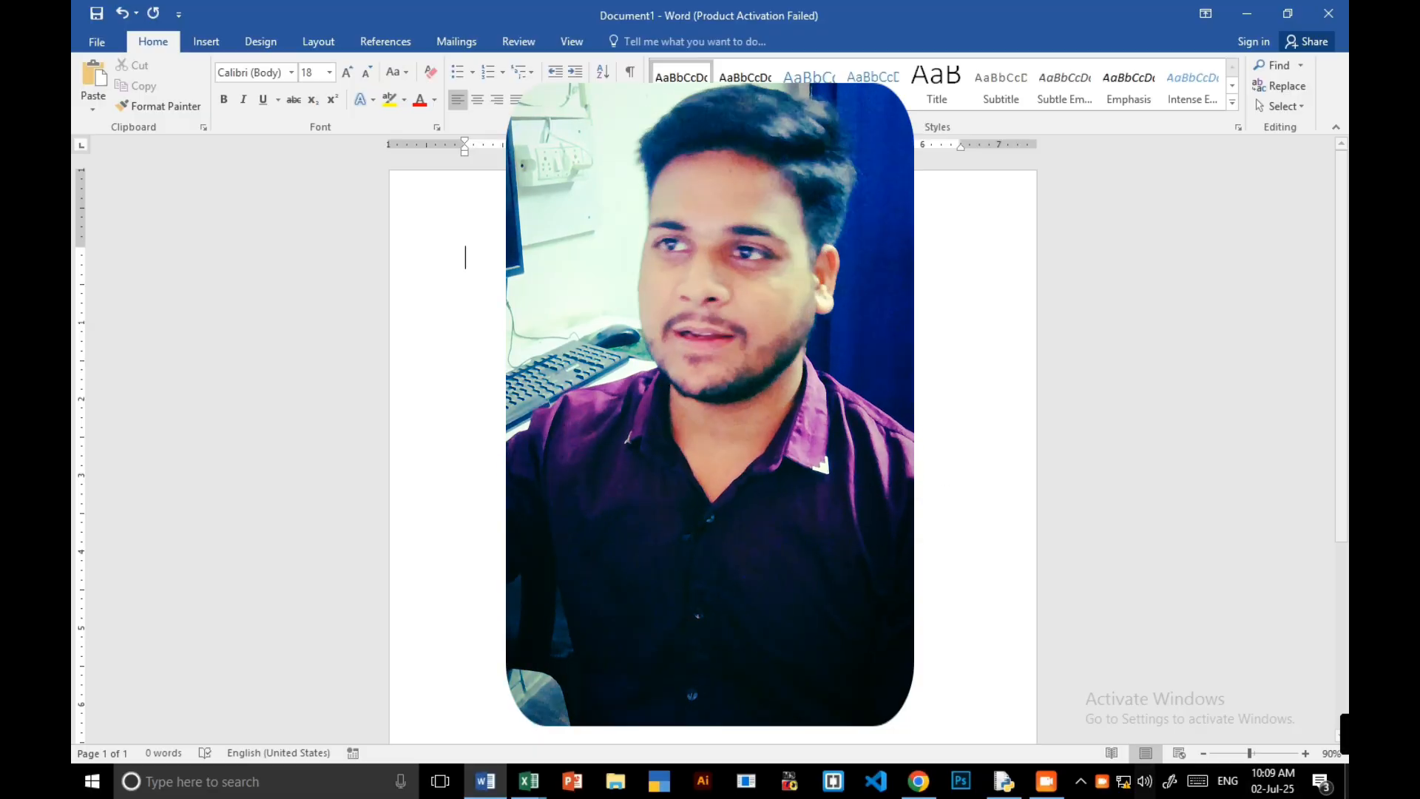
Look through the preset styles in the WordArt gallery without inserting any.
click(201, 51)
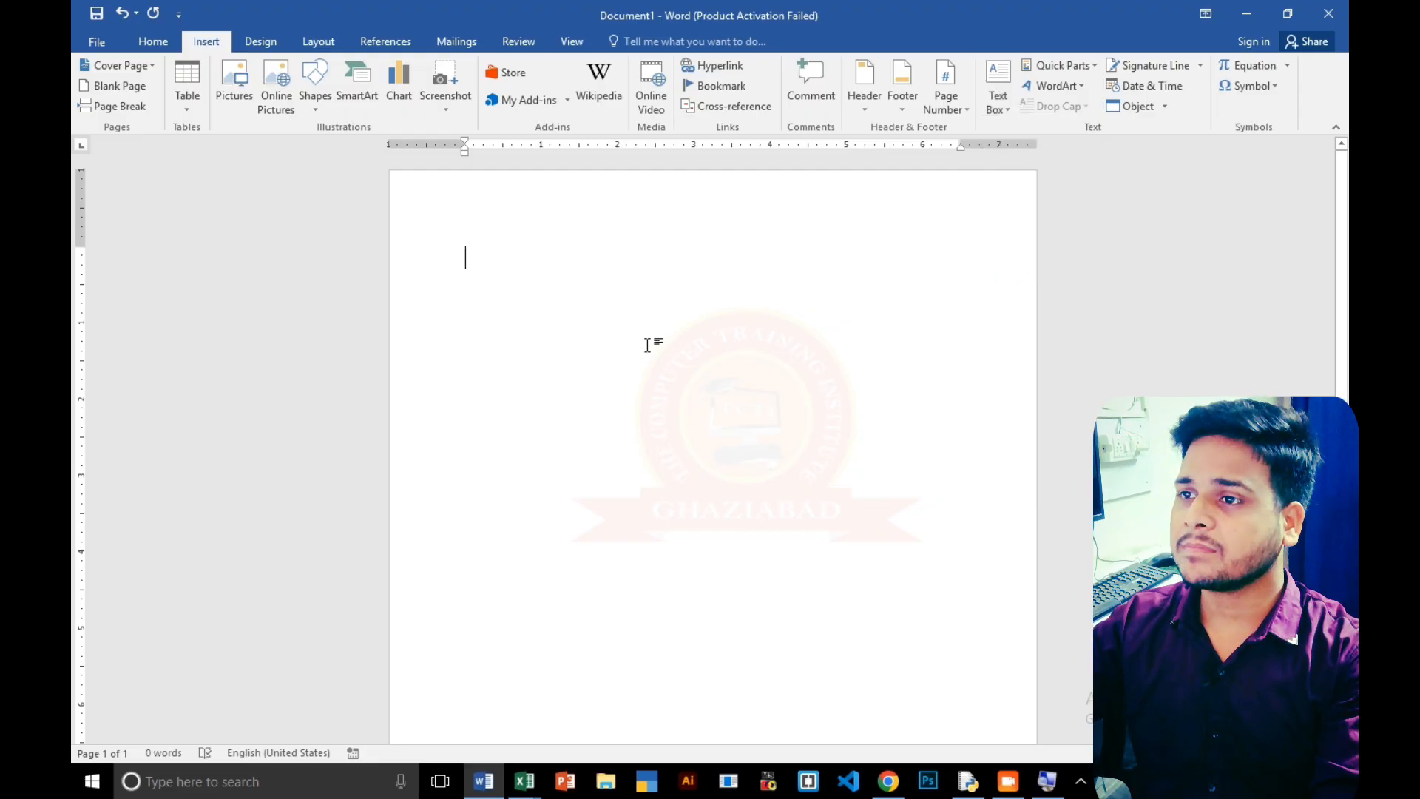
key(super)
key(super)
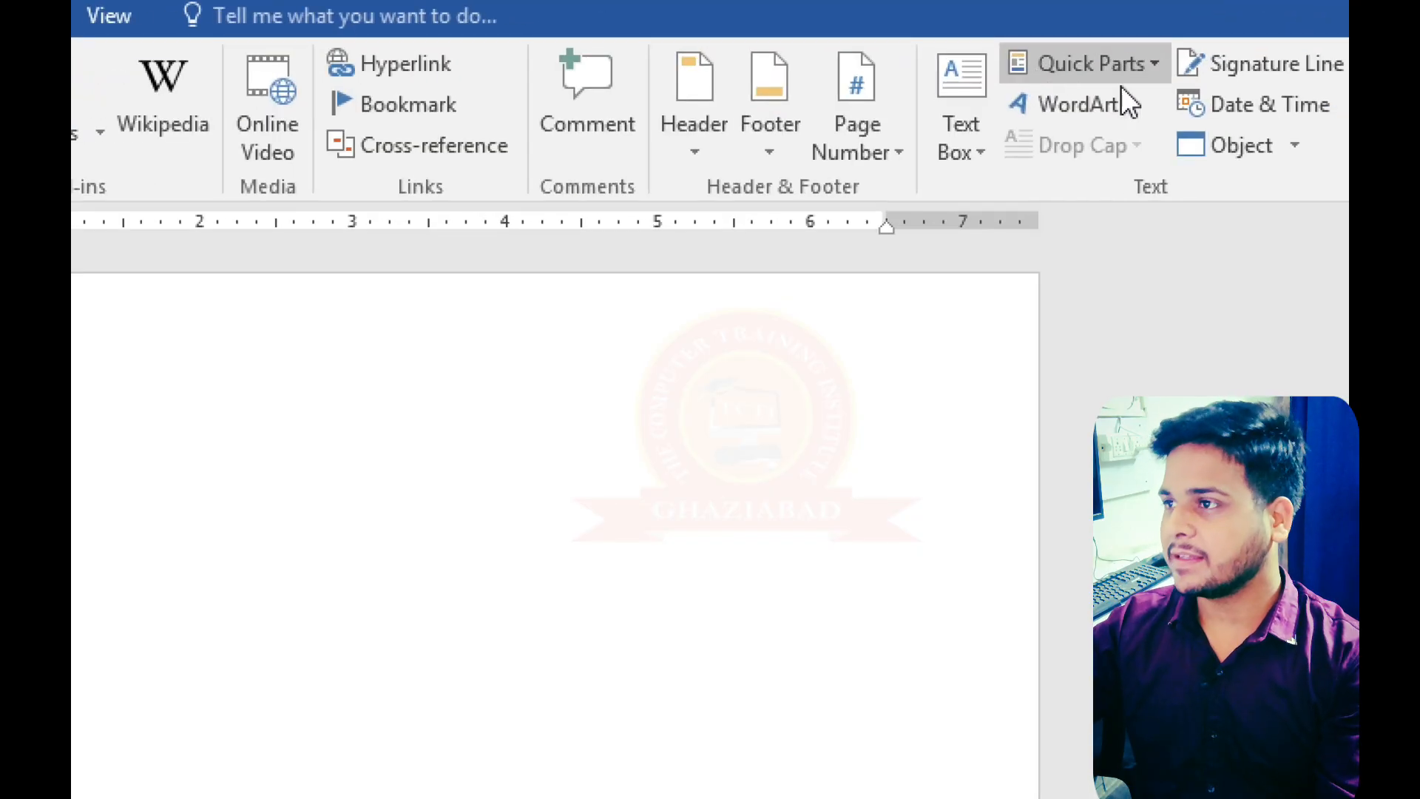
click(1131, 107)
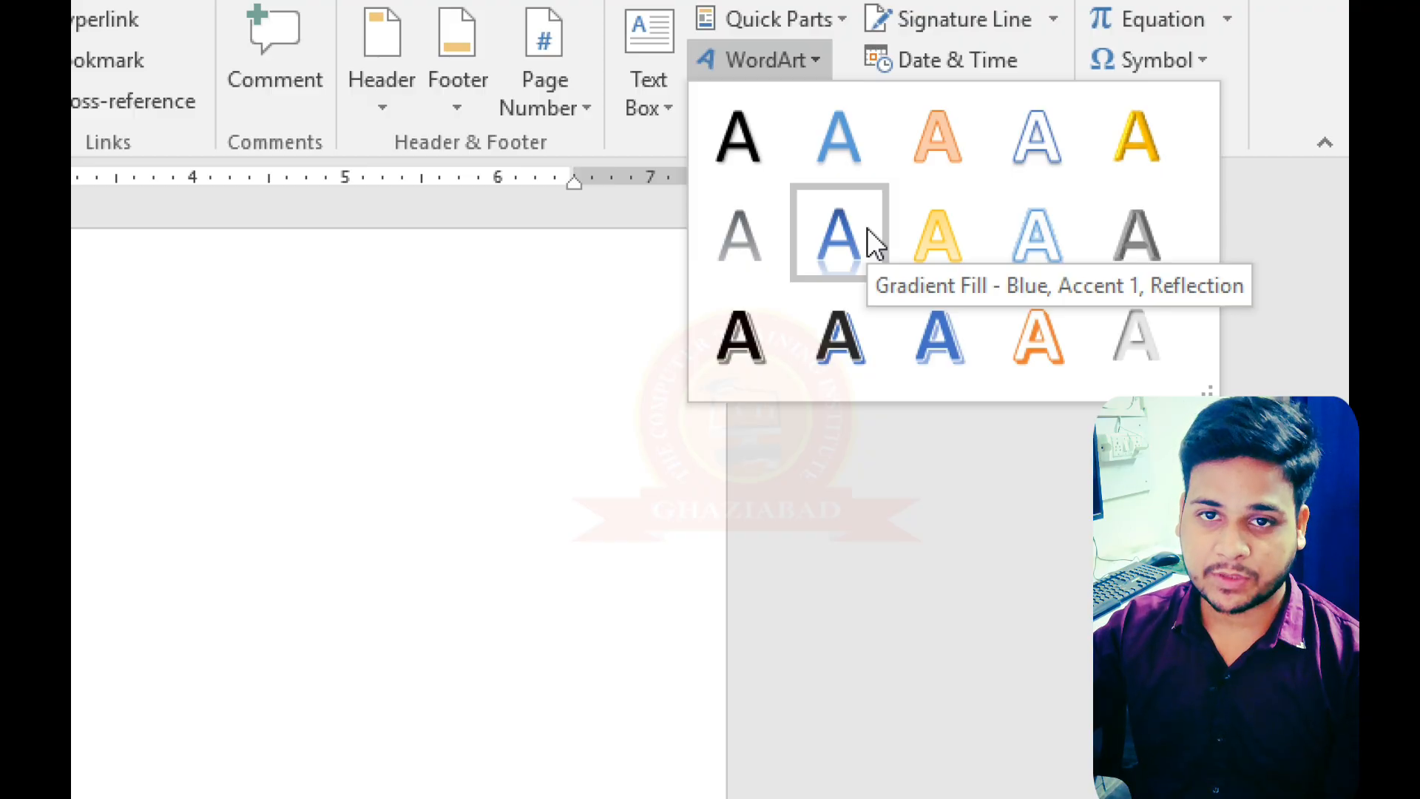
click(526, 383)
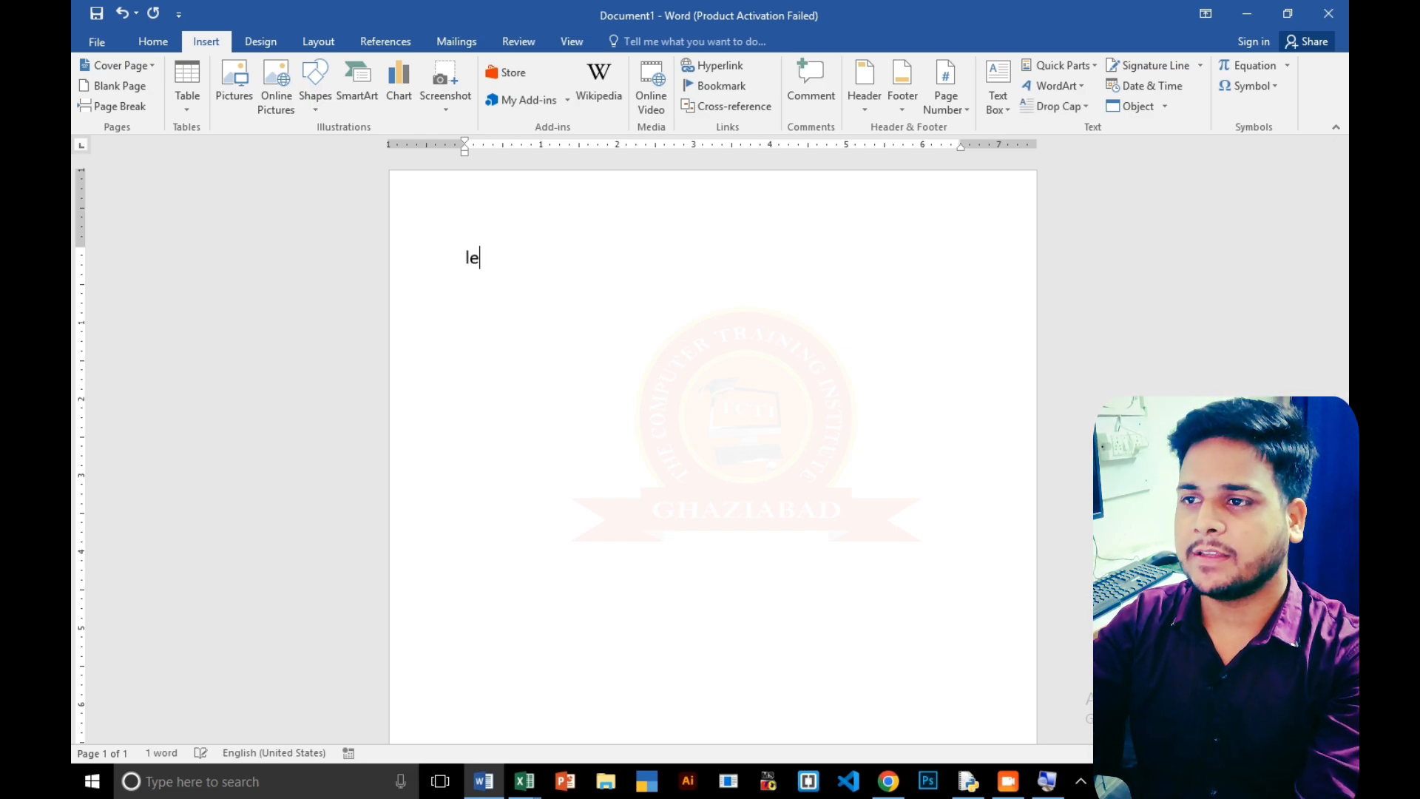
Fill the blank page with sample paragraphs generated by =RAND().
text(LE)
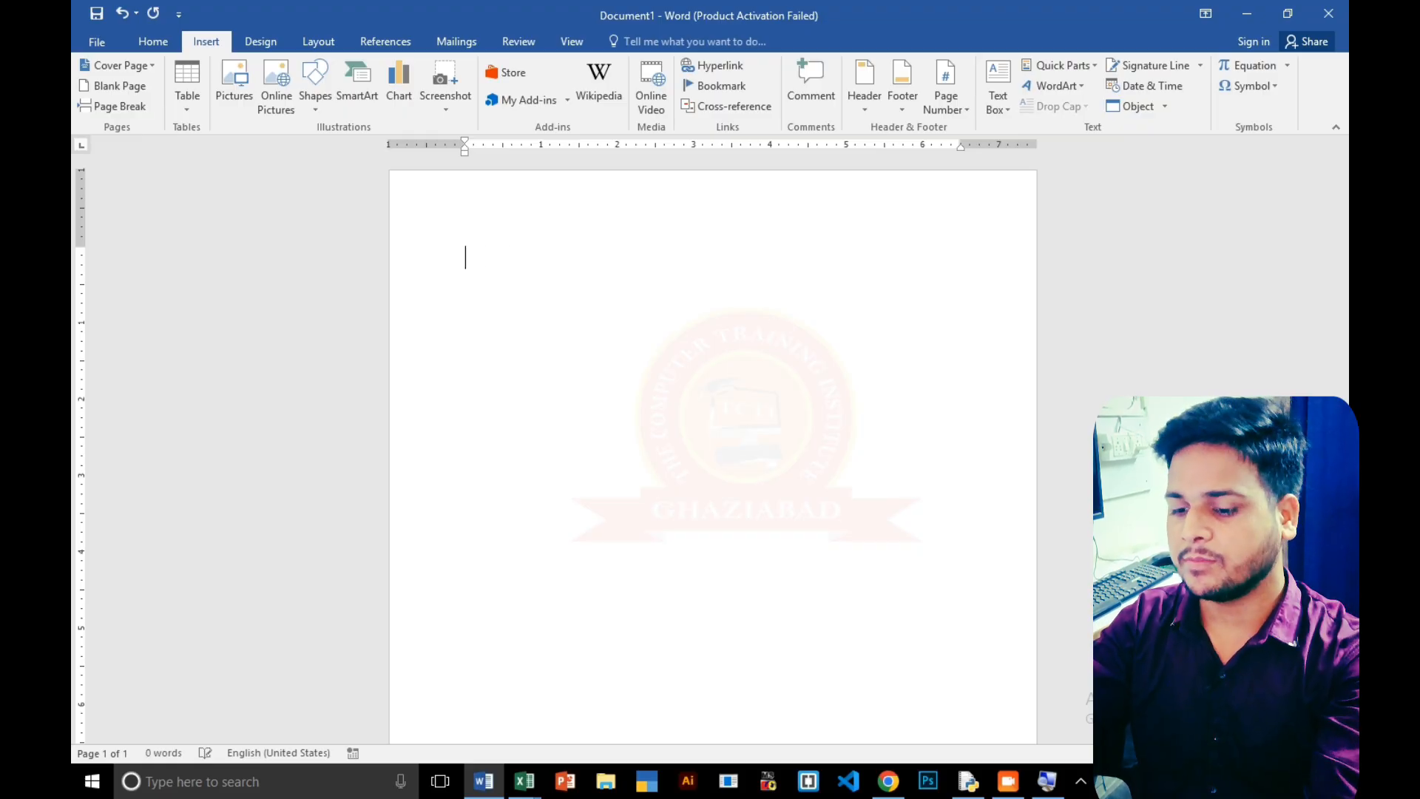
ctrl+scroll(655, 353, up, 4)
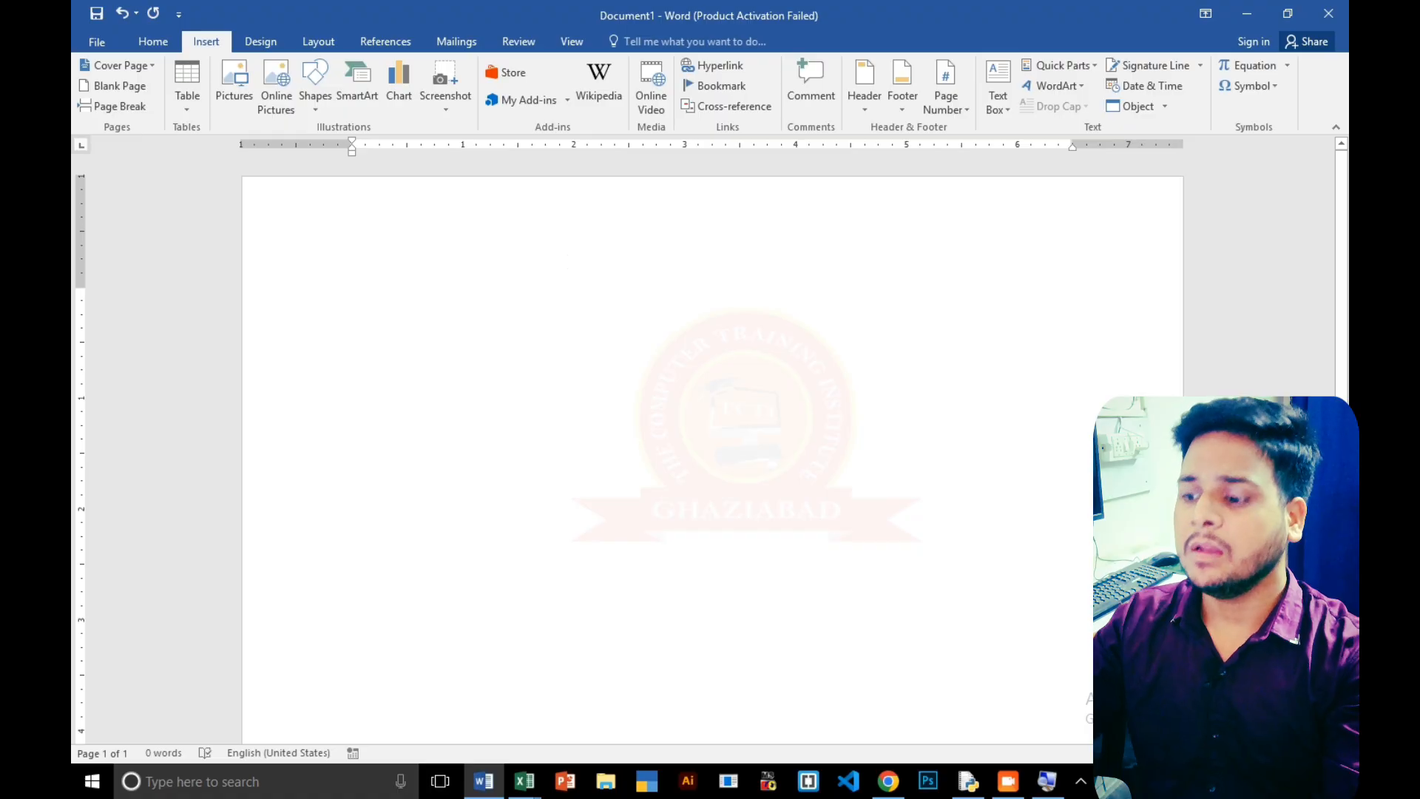
text(=RAND()
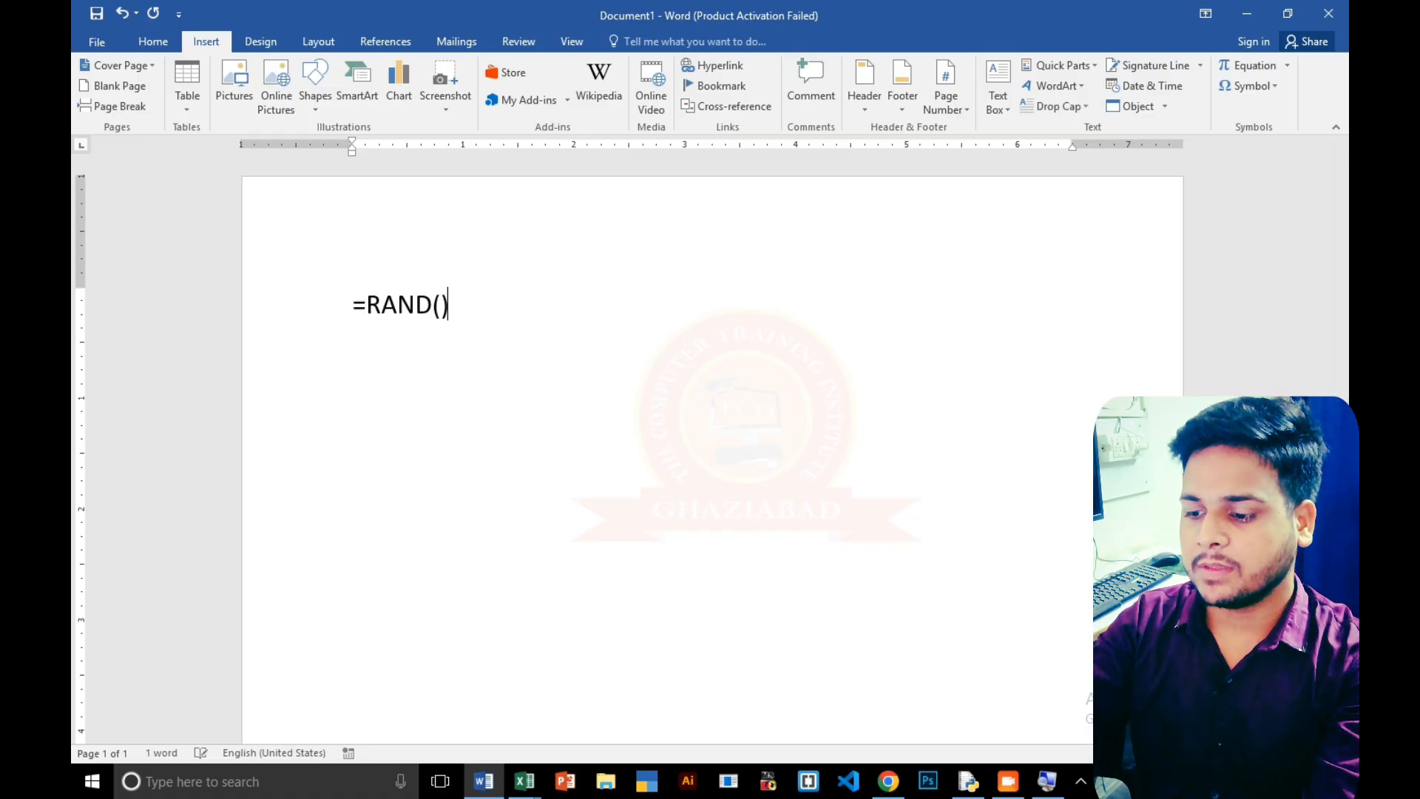
key(Return)
scroll(485, 327, up, 5)
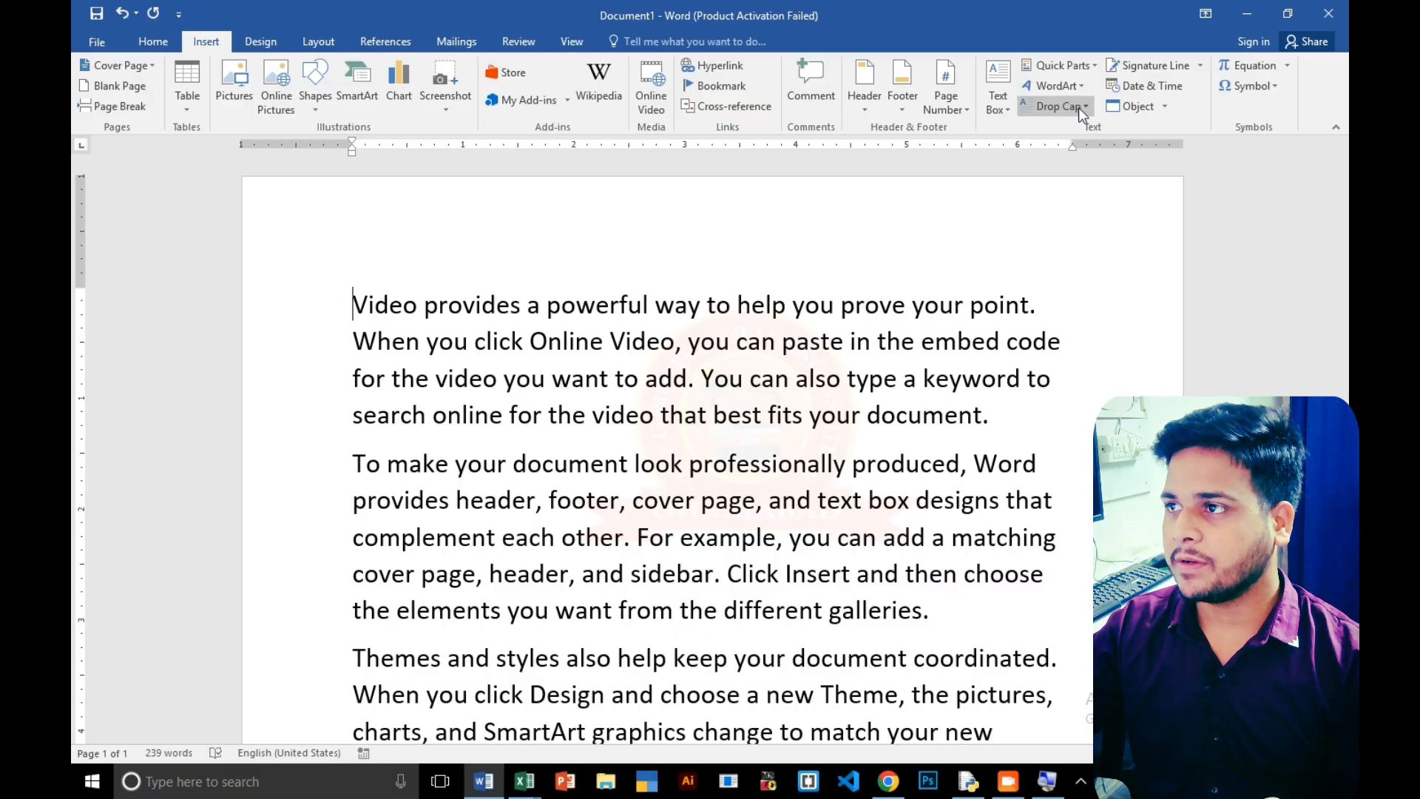
Apply a Dropped drop cap to the first letter of the opening paragraph.
click(1078, 108)
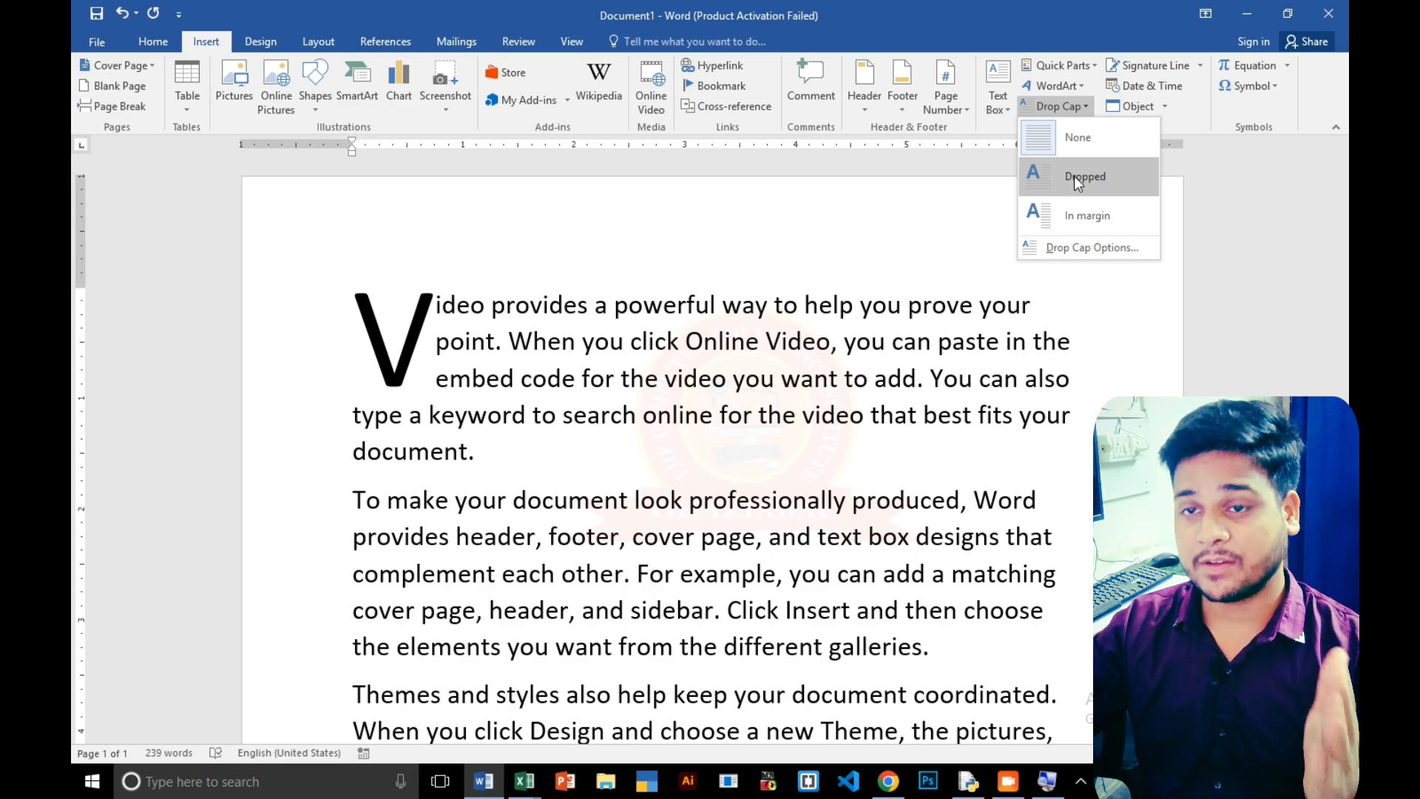
click(1074, 180)
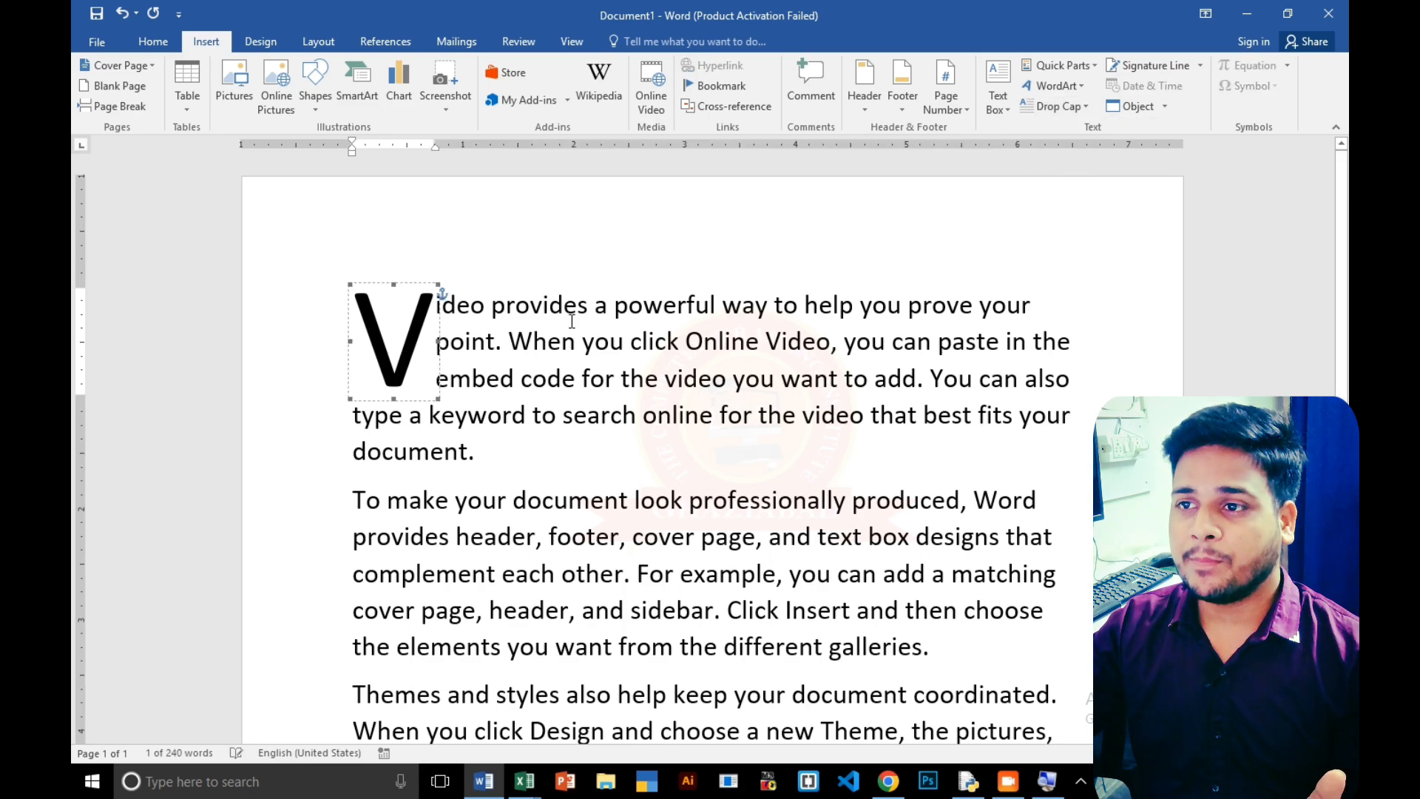
click(593, 480)
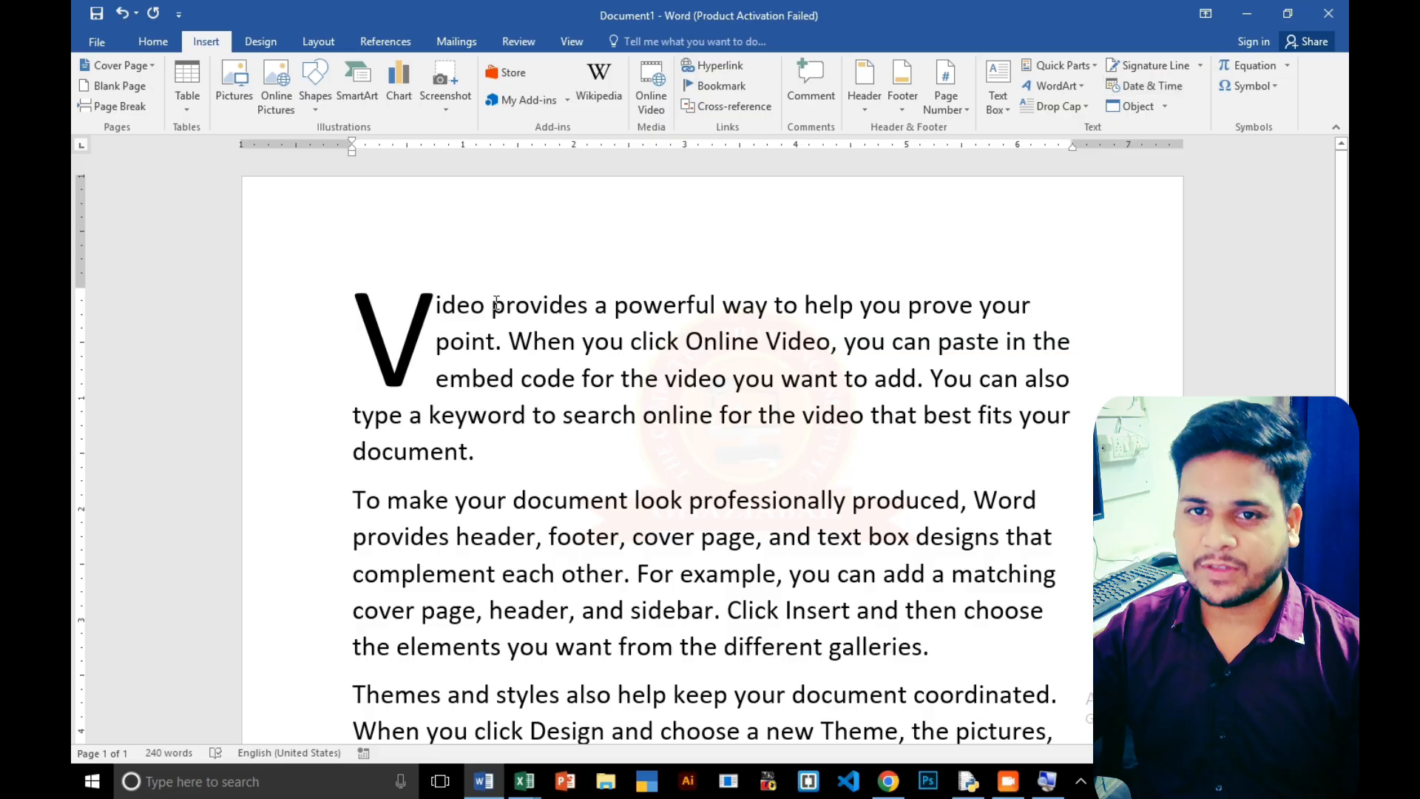
Delete the document's last paragraph, starting with "Reading is easier, too".
scroll(744, 430, down, 7)
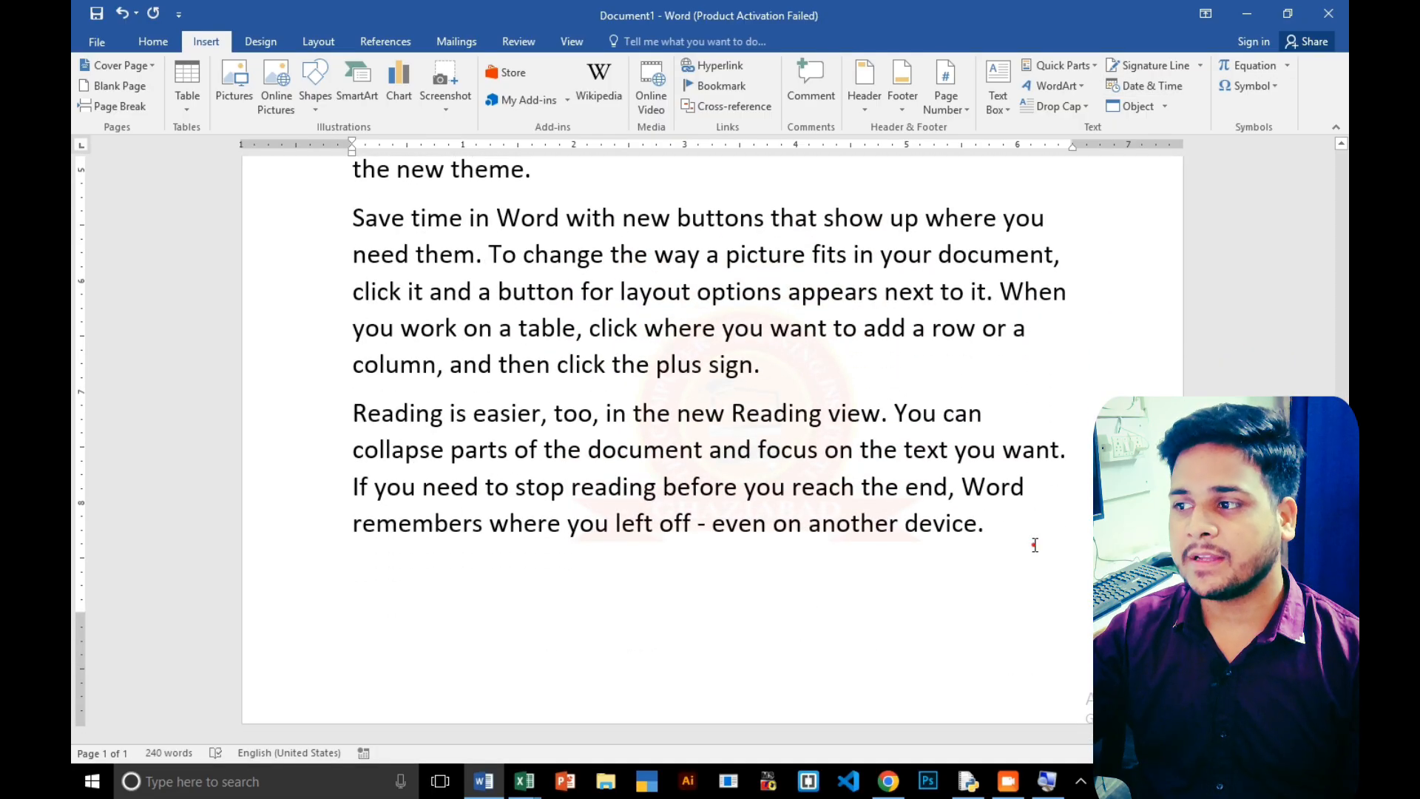
key(super)
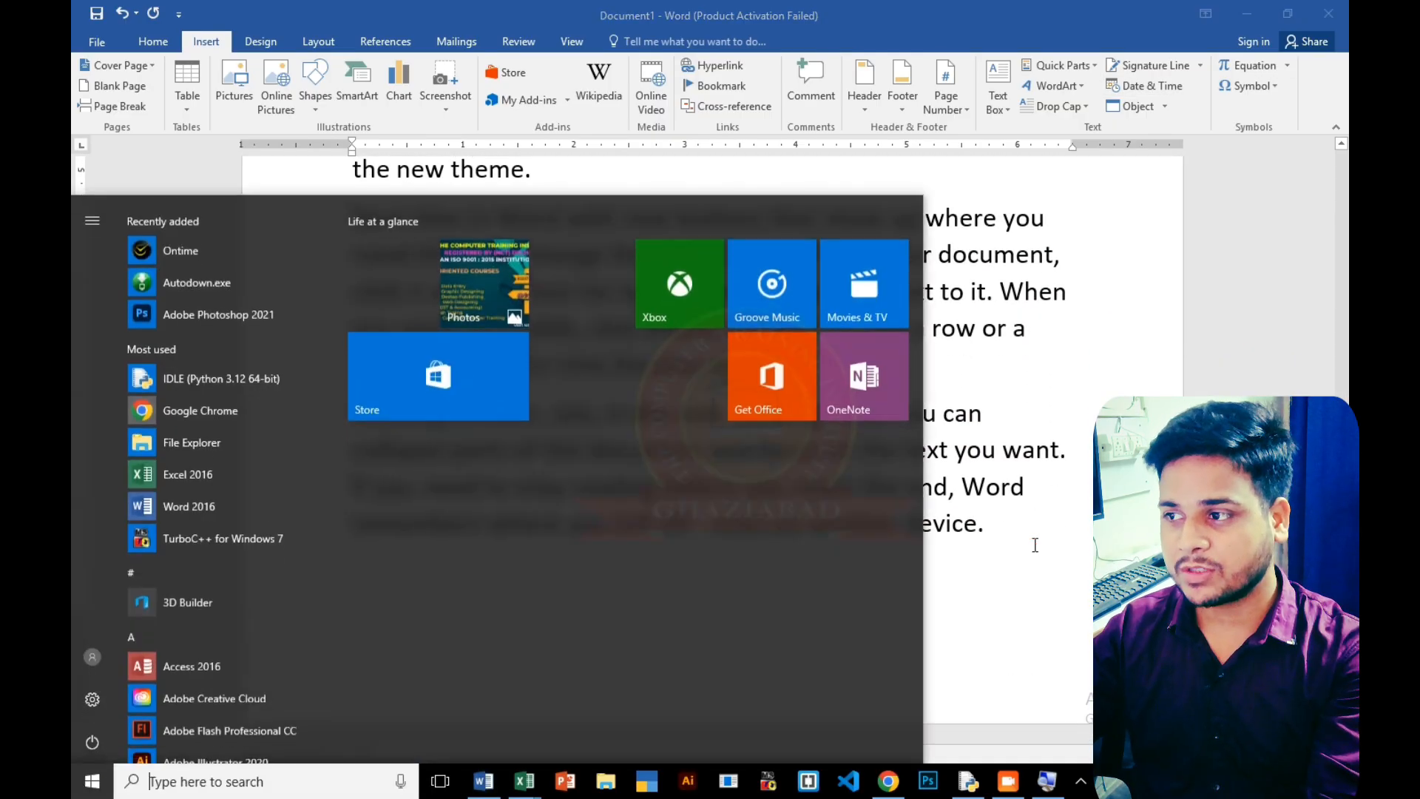
key(super)
scroll(1034, 545, down, 5)
drag(942, 607, 467, 523)
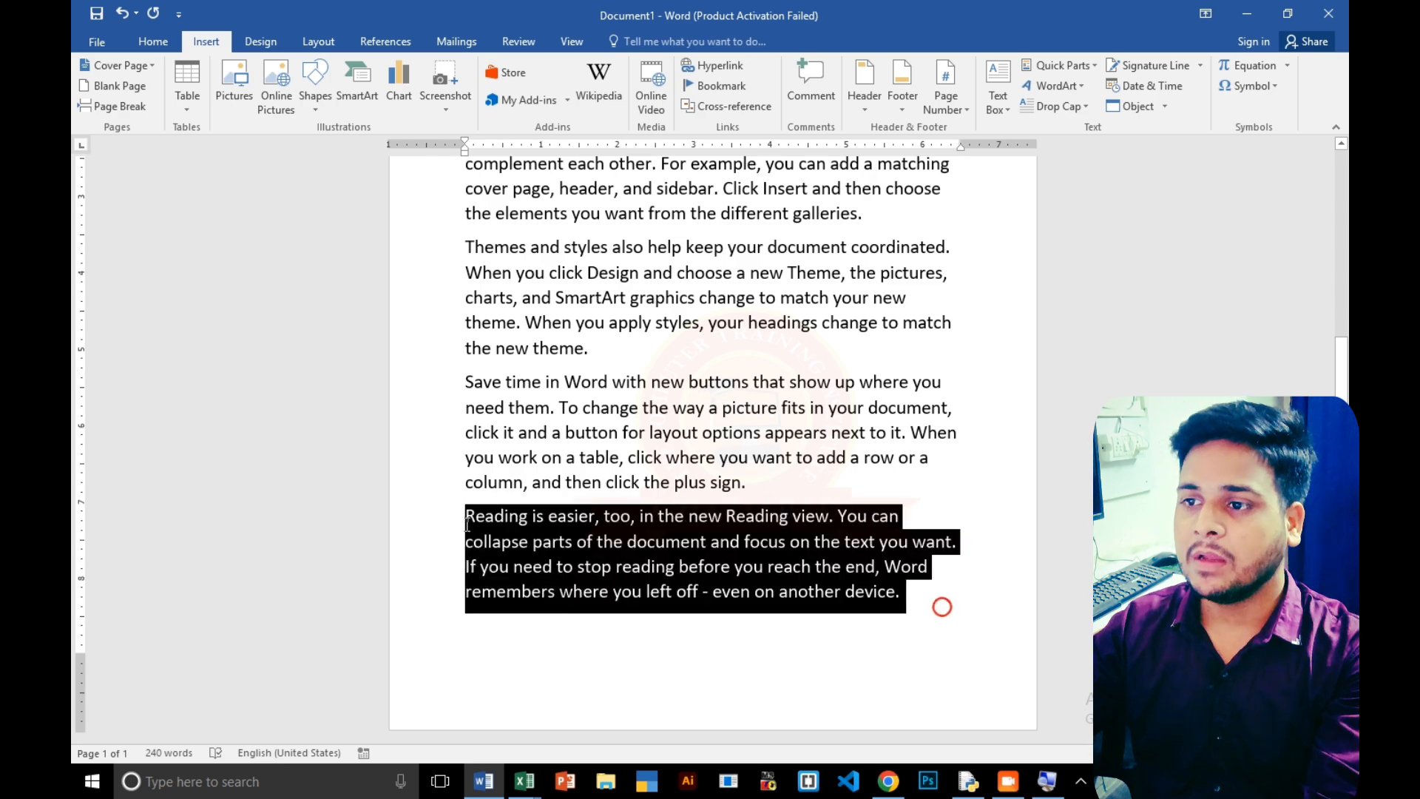
key(Delete)
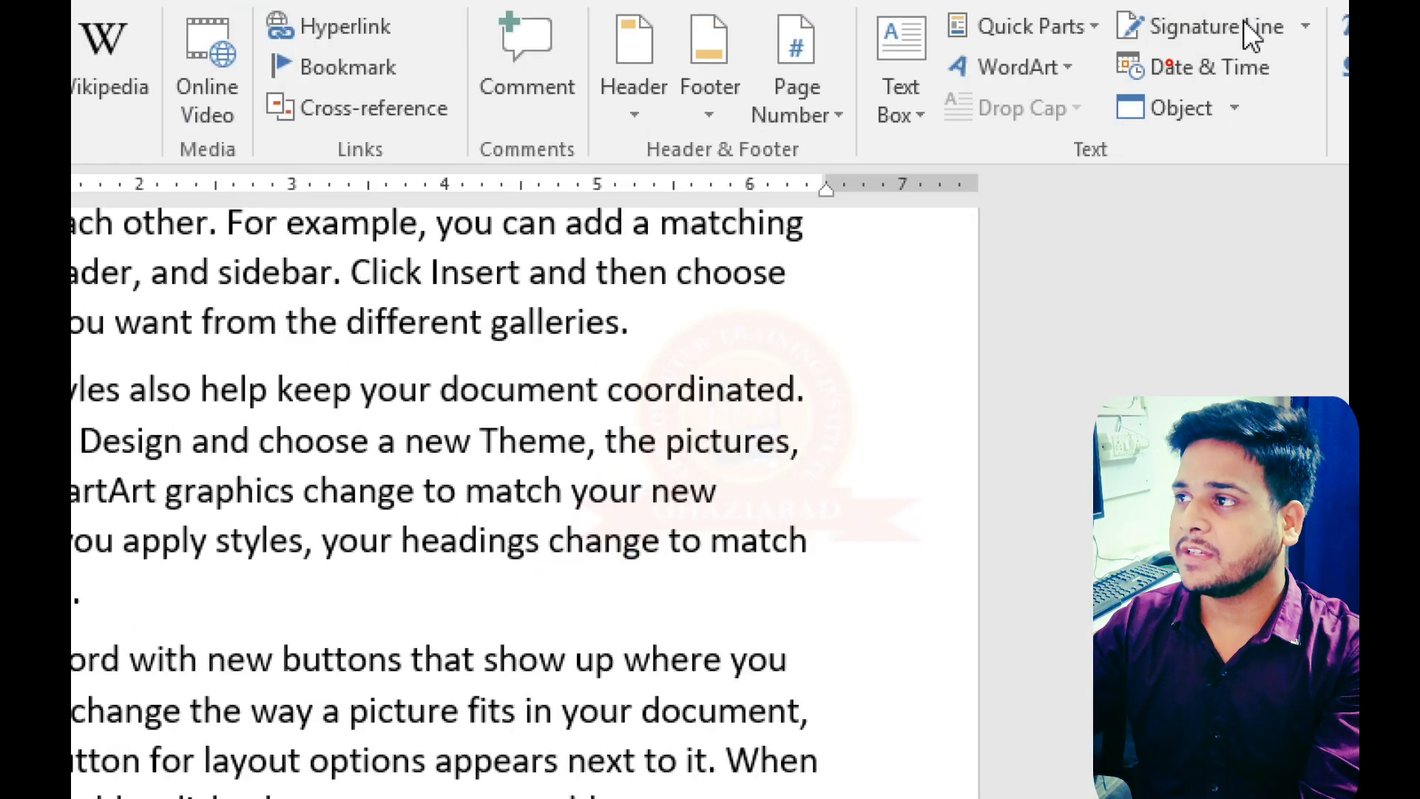
Insert a signature line below the last paragraph with the suggested signer's name and the title HOD, keeping the sign date shown.
click(1324, 19)
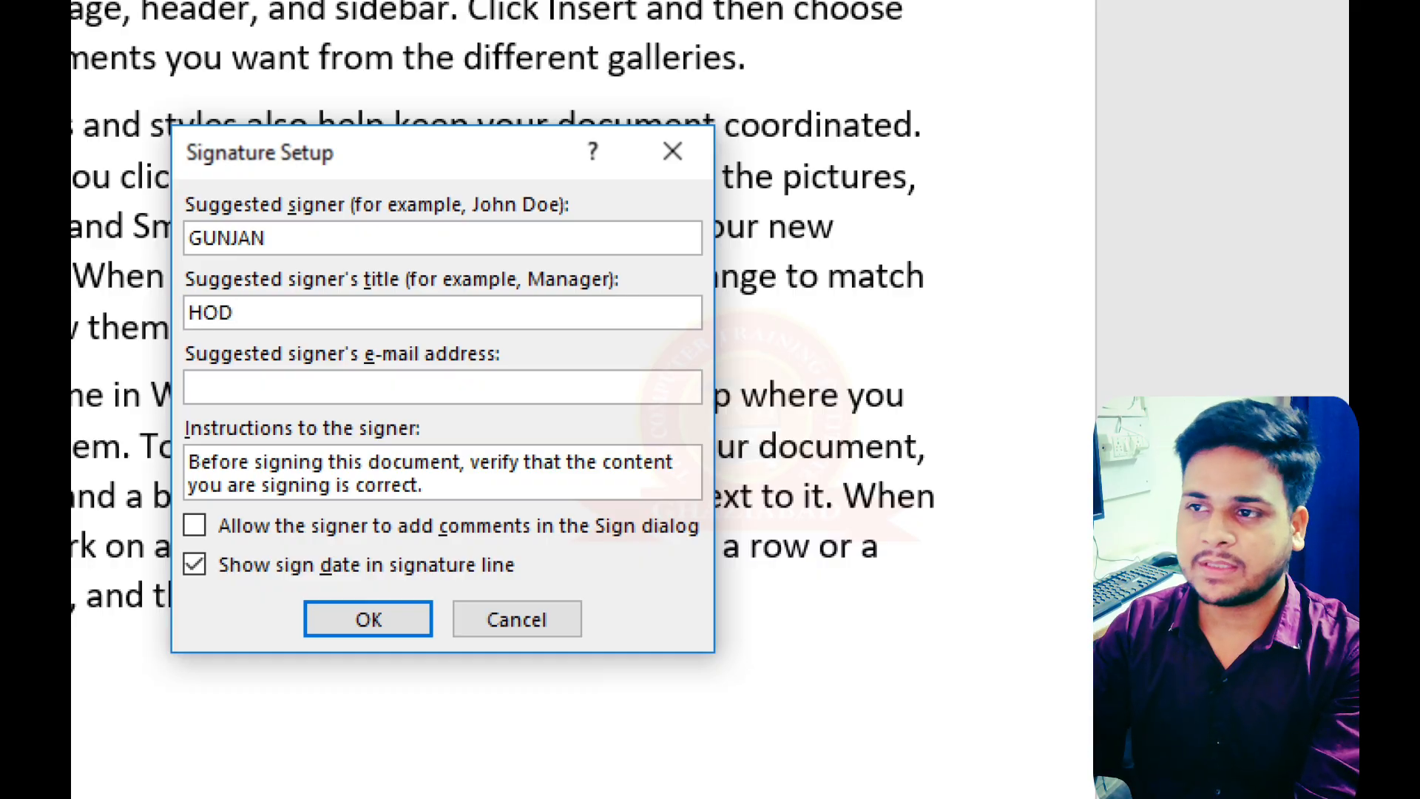
click(368, 620)
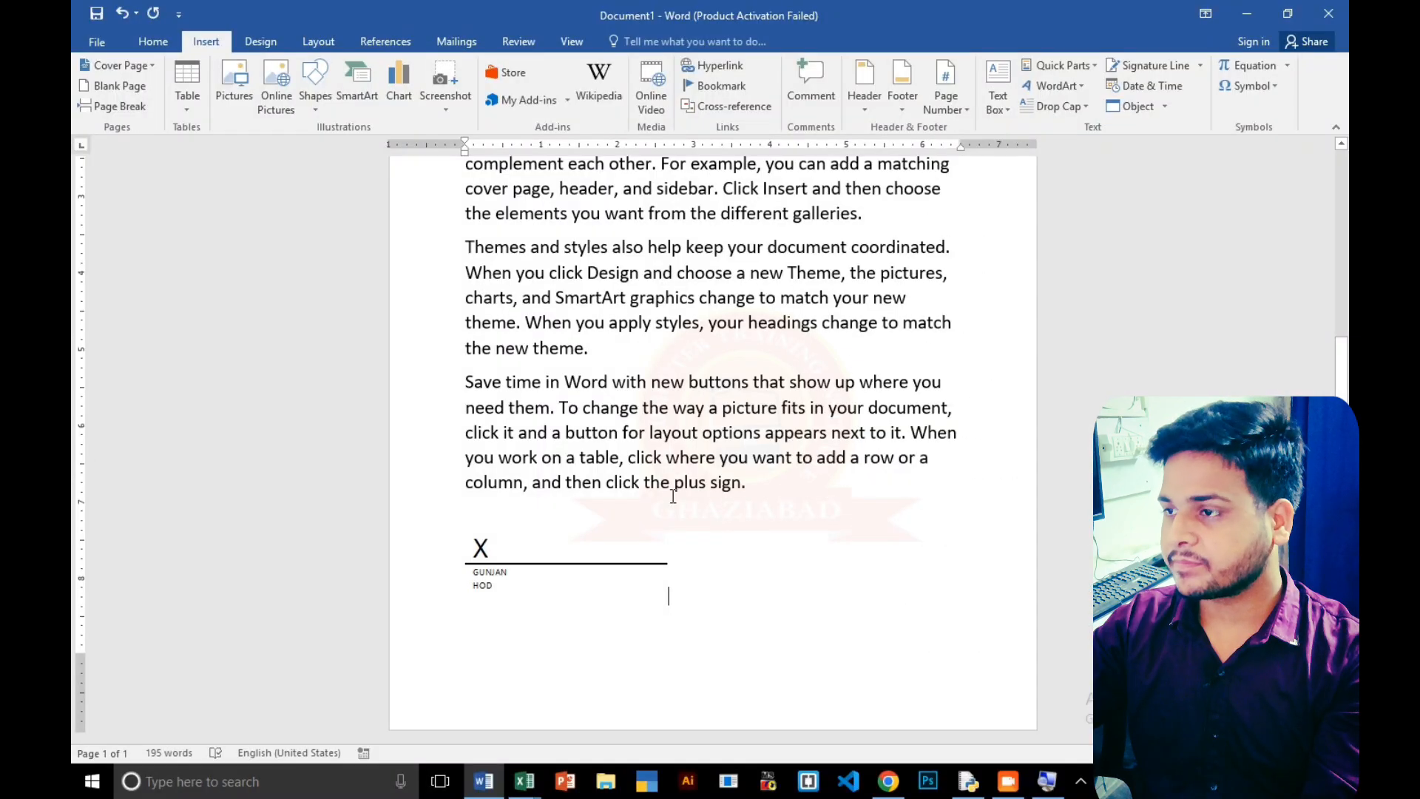
click(584, 603)
scroll(403, 666, up, 6)
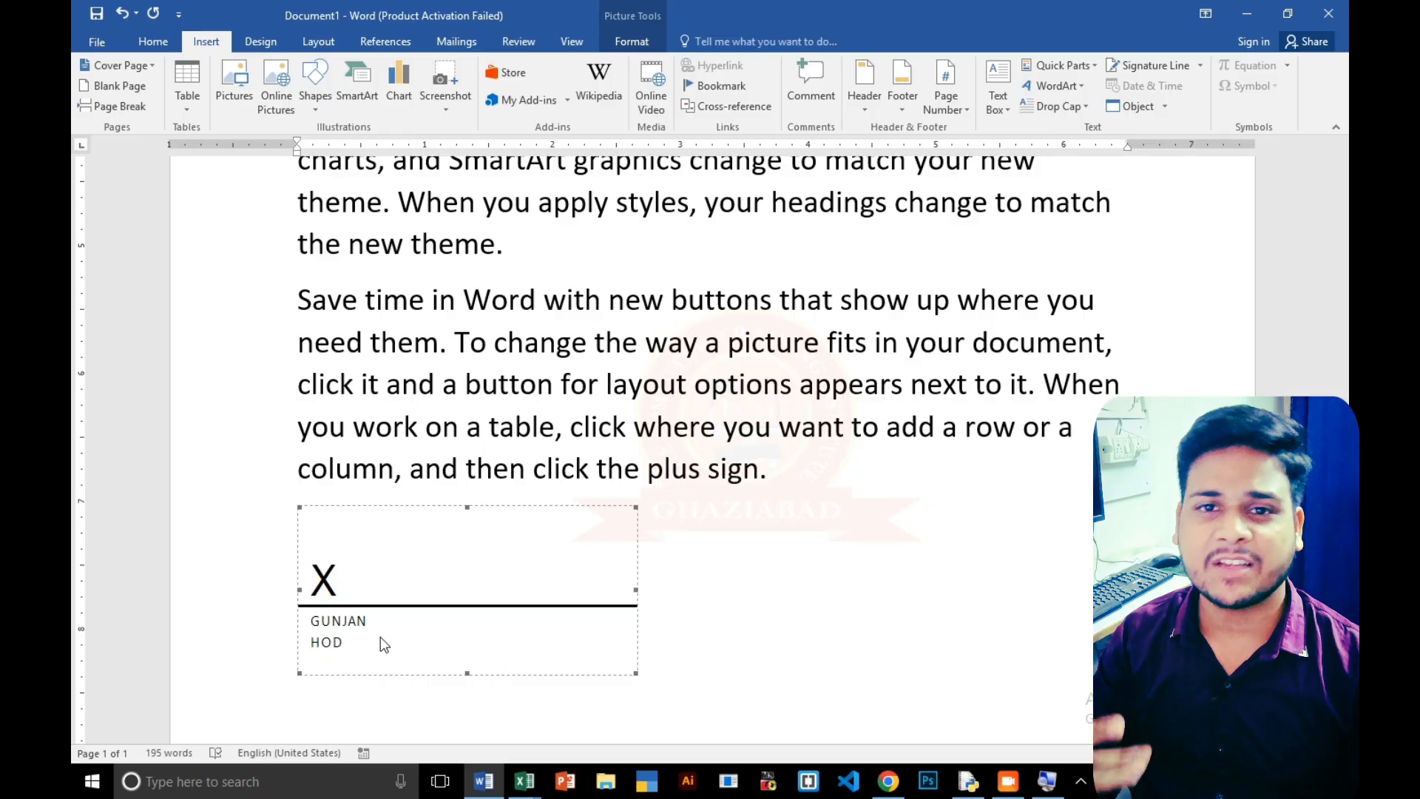
click(775, 575)
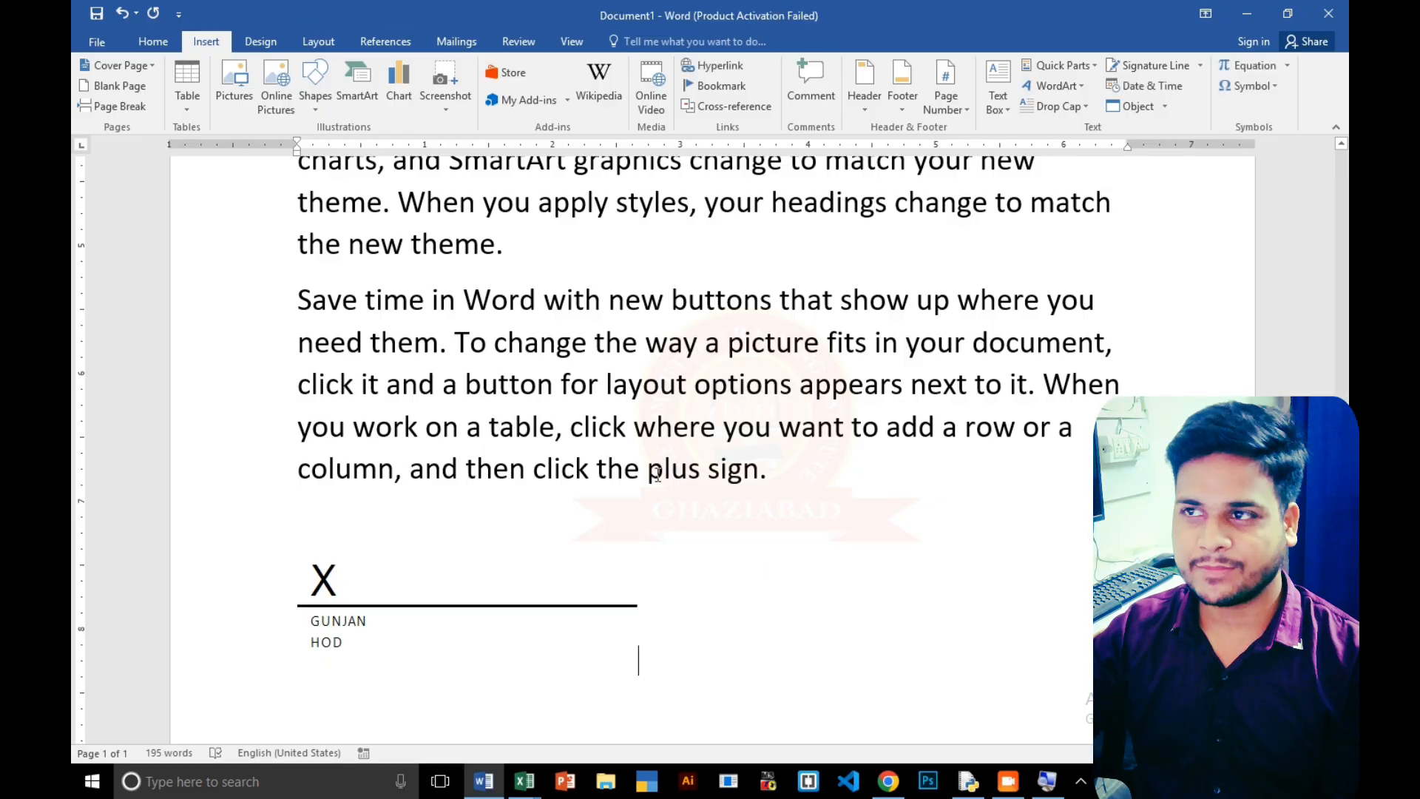
Insert the current date beside the signature line in the format "Wednesday, July 2, 2025" and start a new line after it.
click(1136, 91)
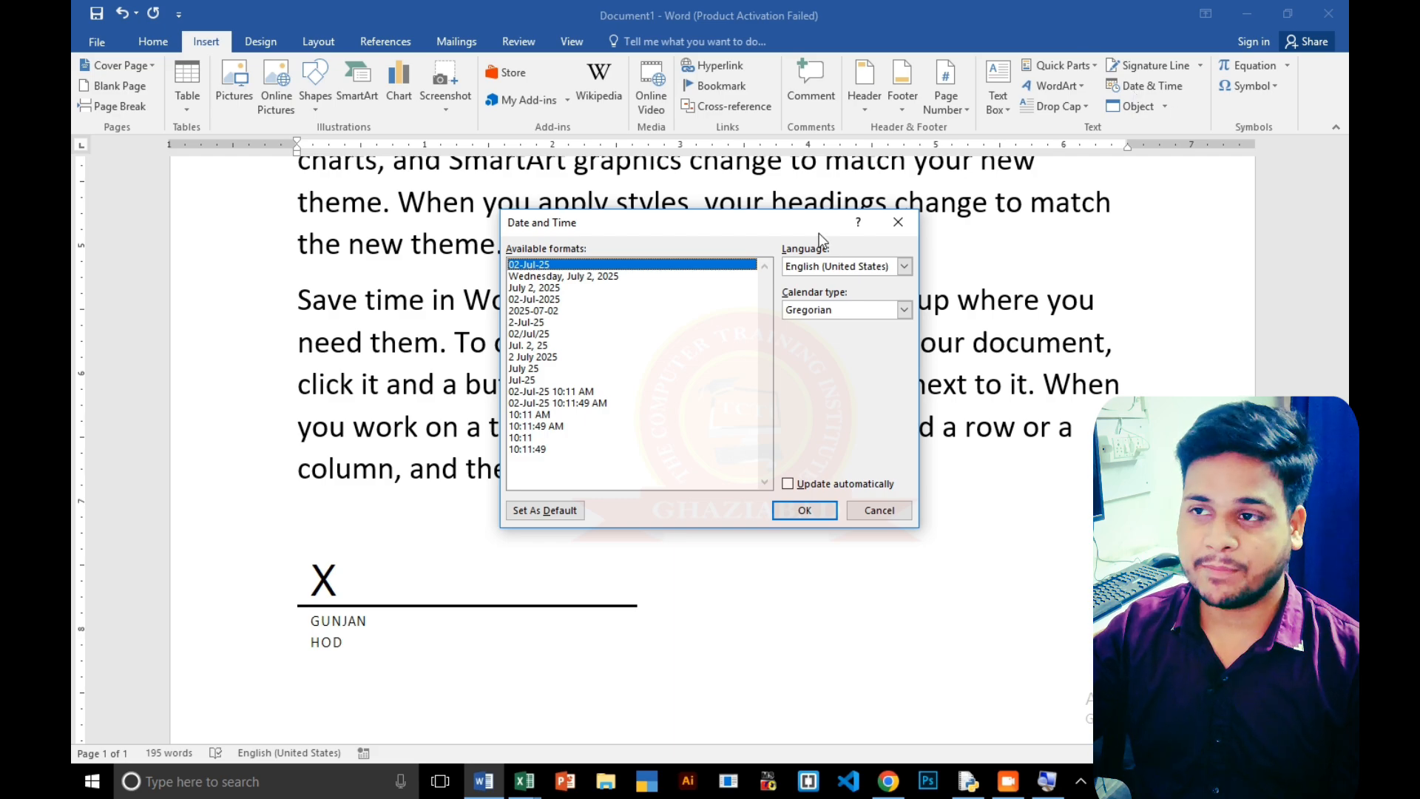
click(529, 288)
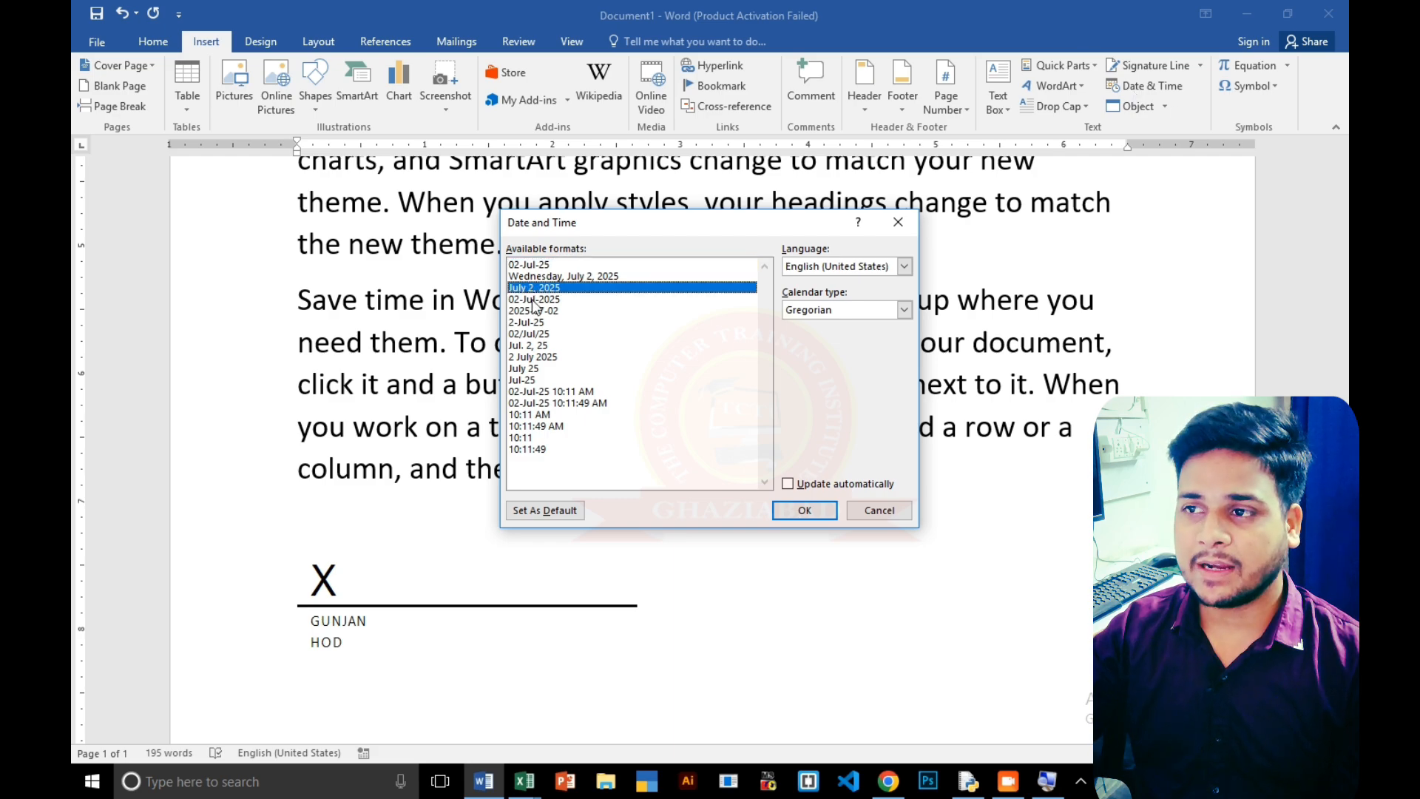
click(533, 265)
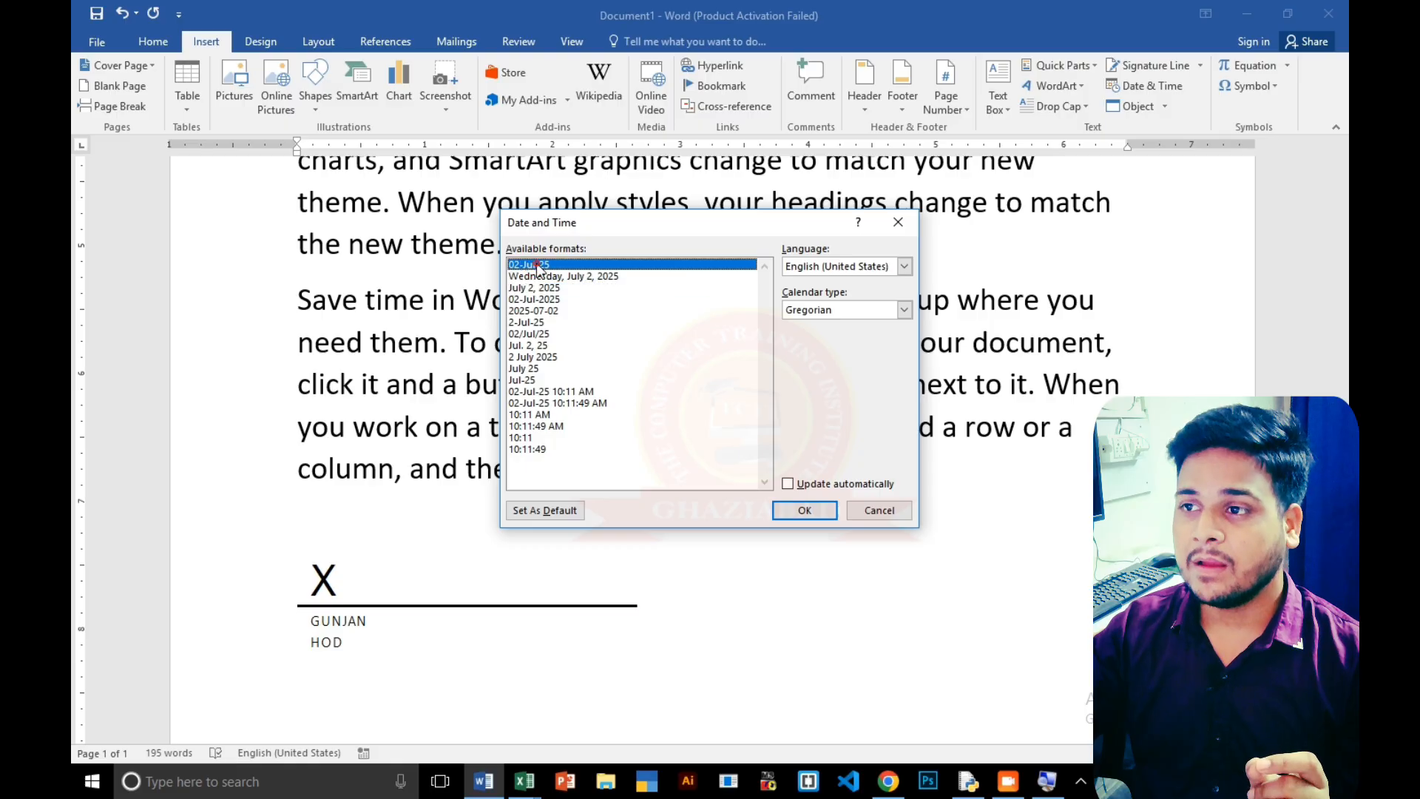
click(542, 277)
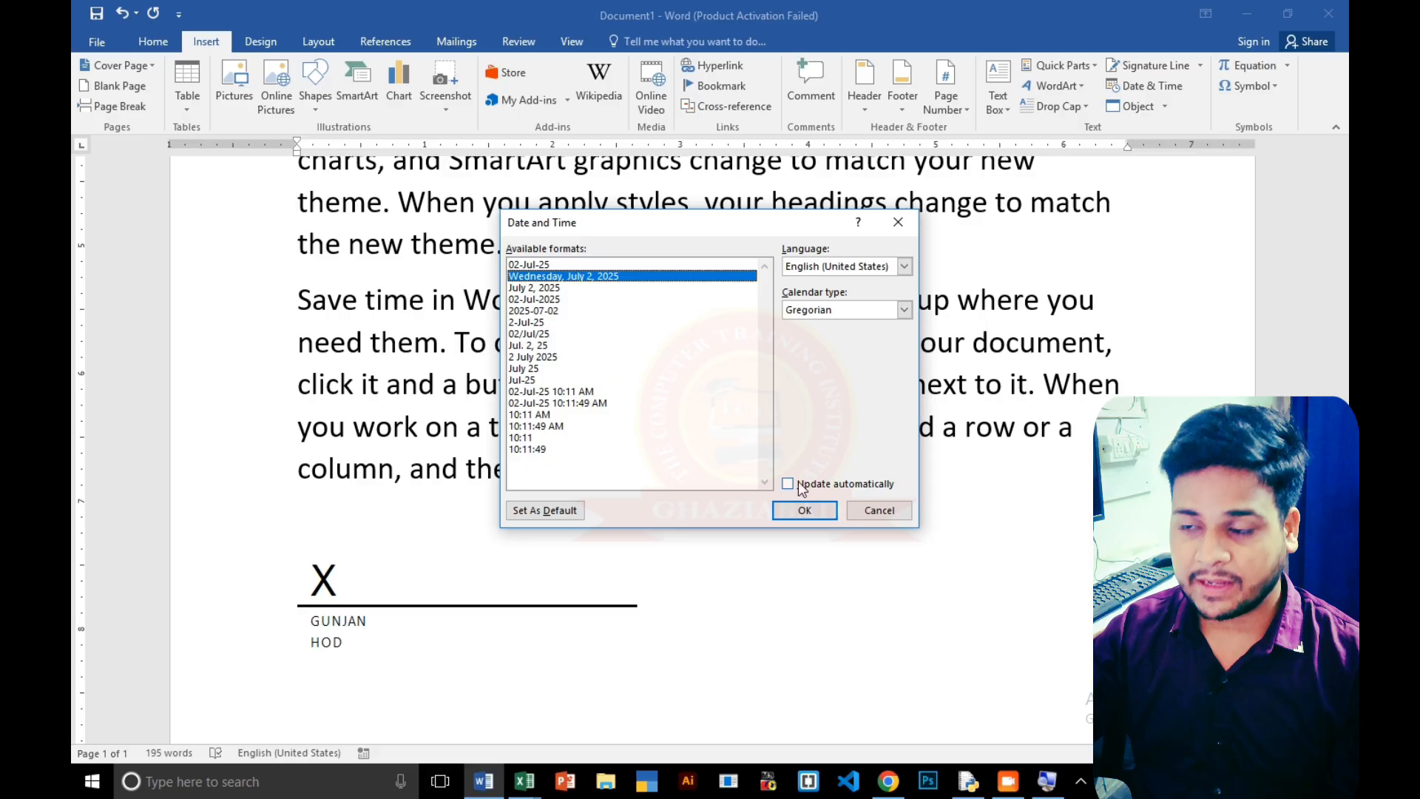
click(803, 507)
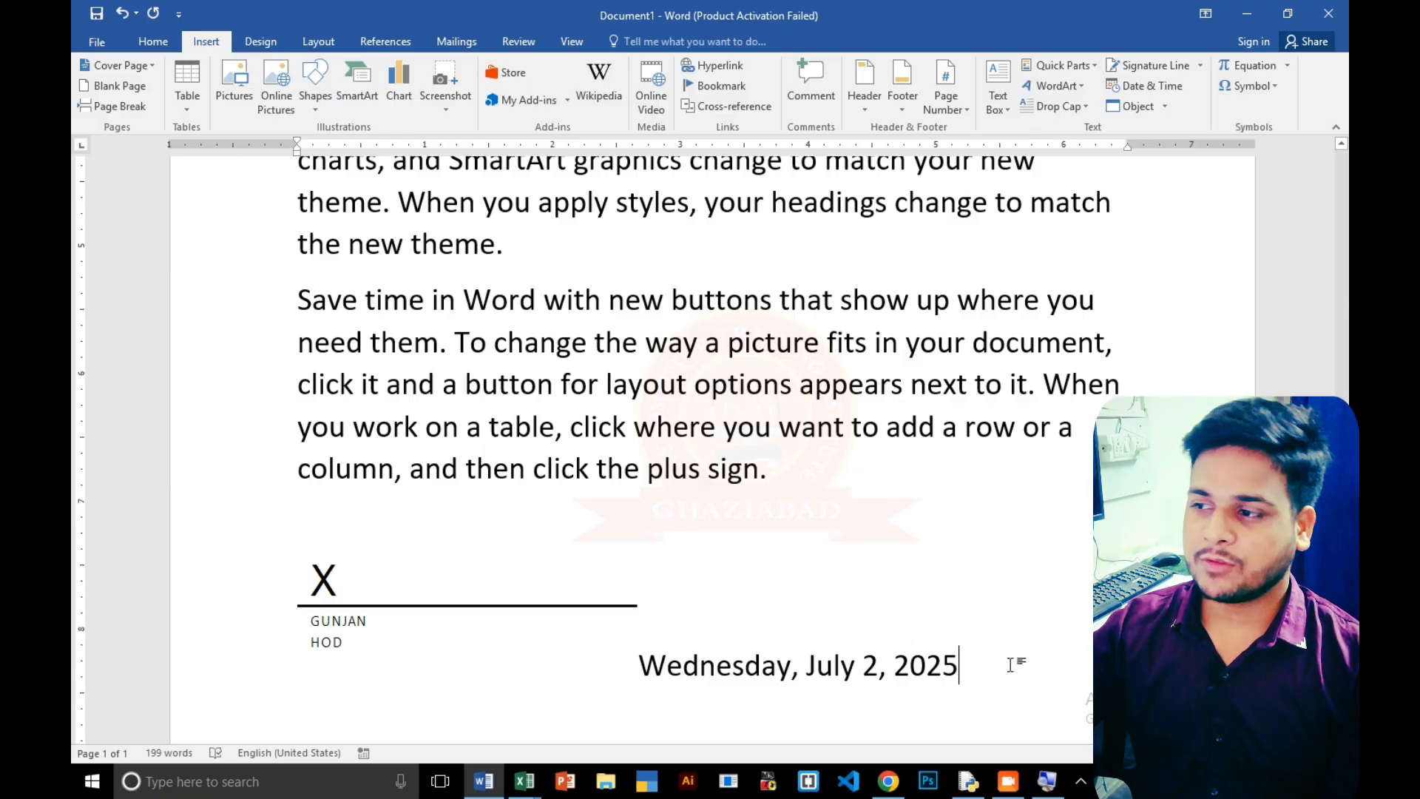
key(Return)
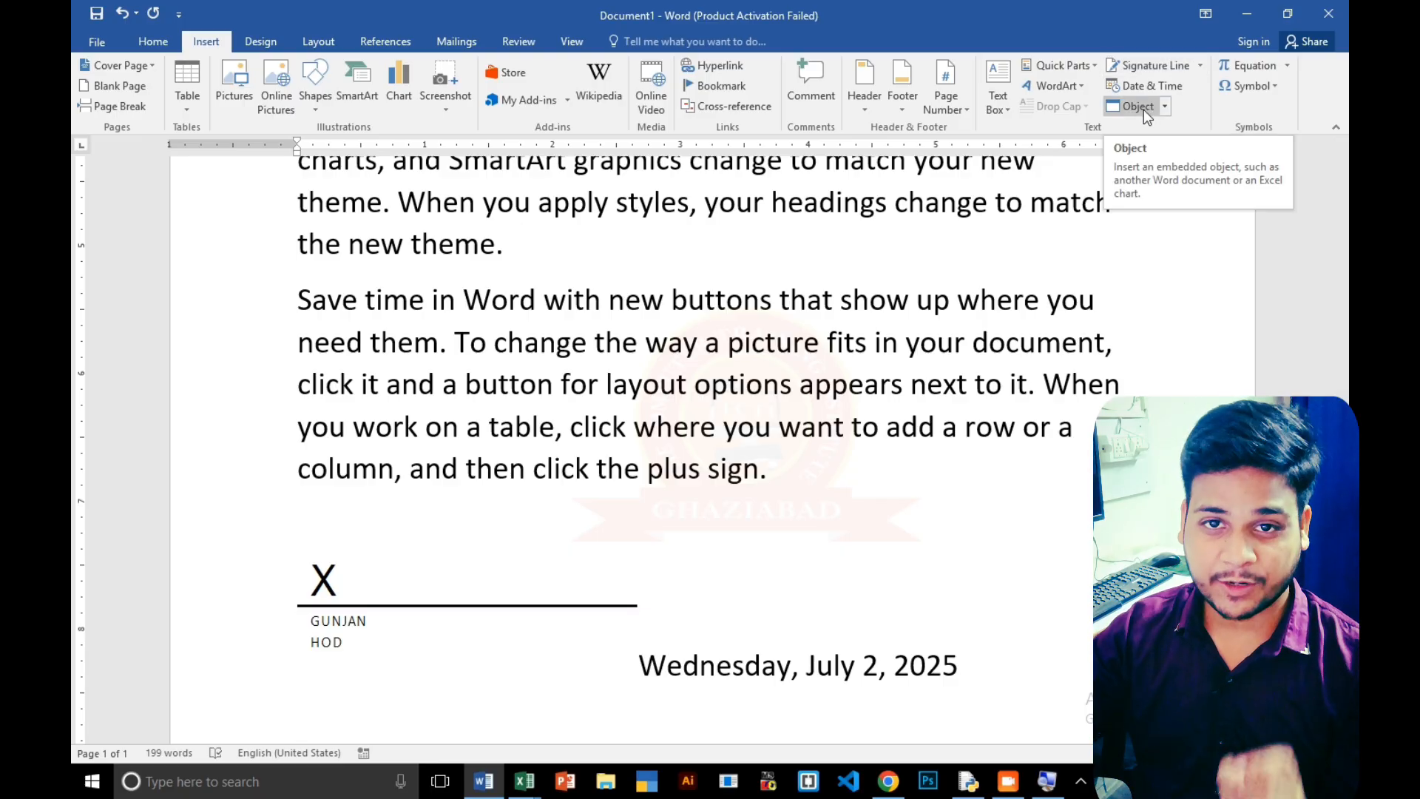
Create a new blank document and insert a new embedded Bitmap Image object in it.
key(ctrl+n)
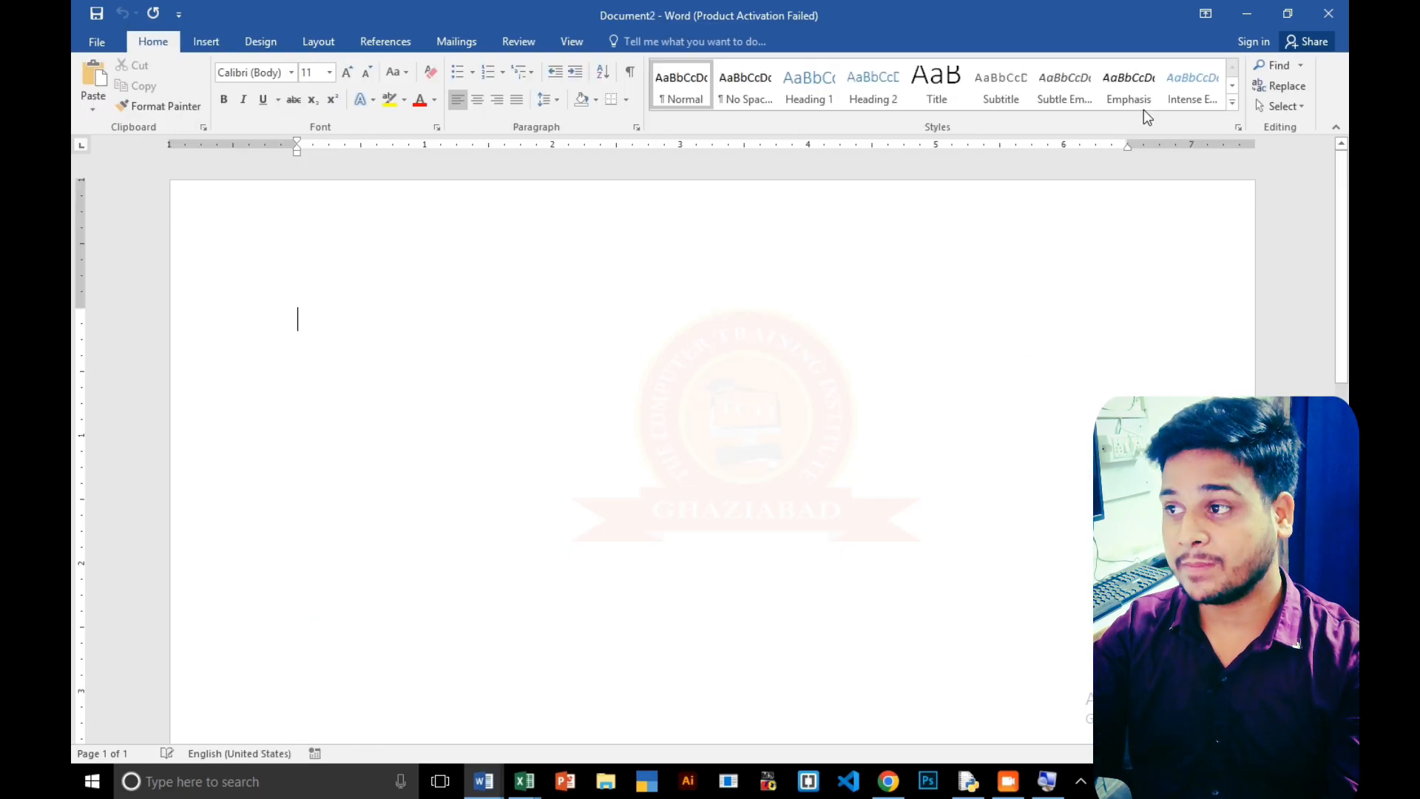
click(196, 40)
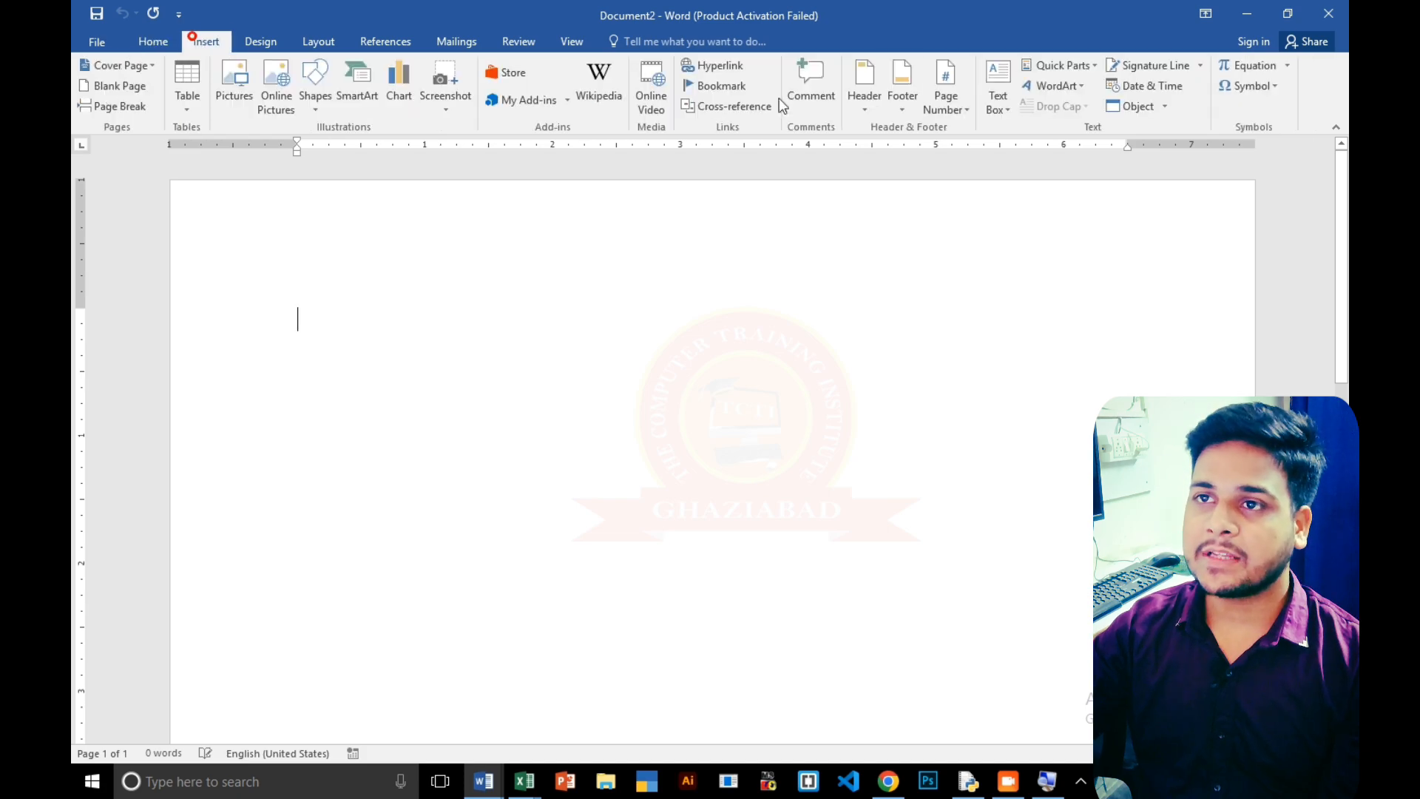
click(1136, 109)
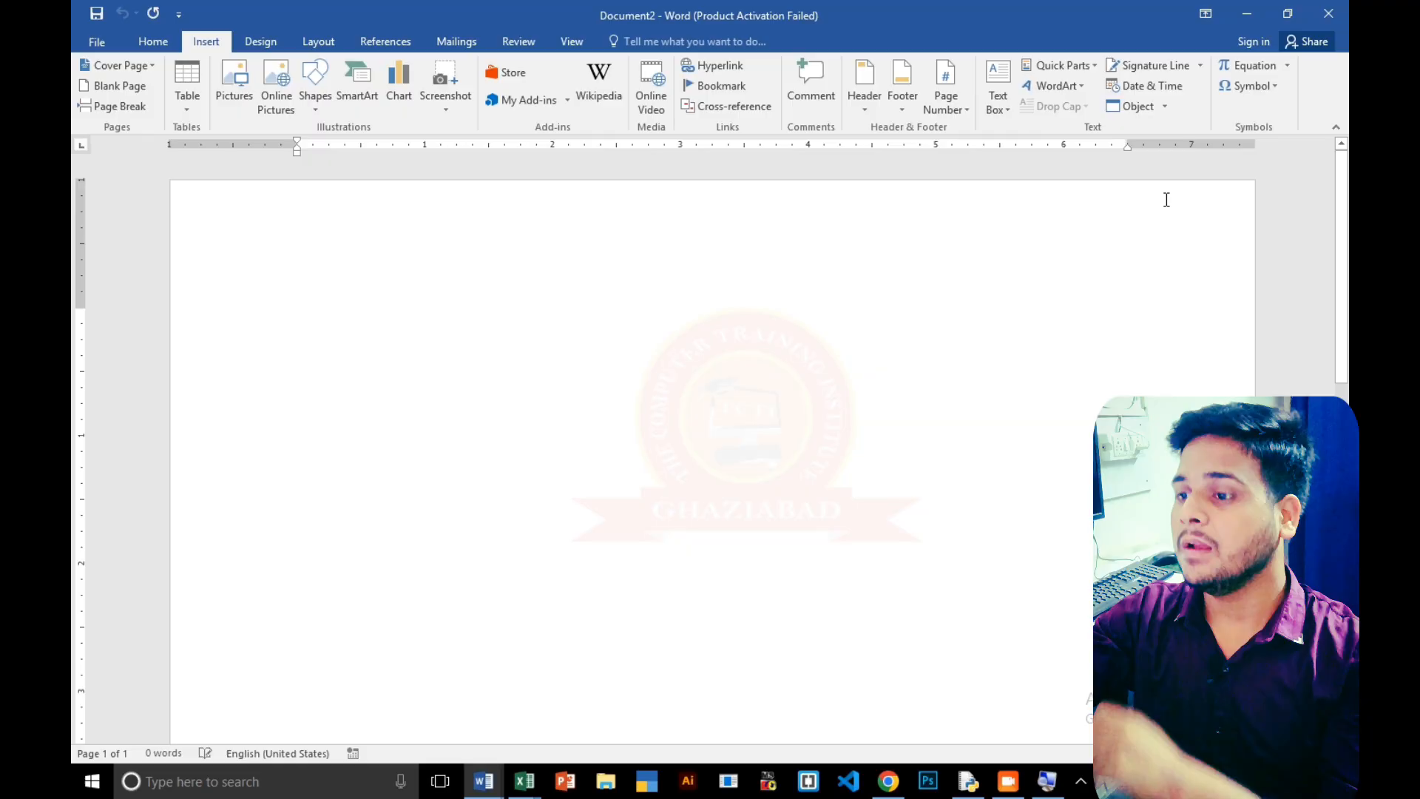
click(1123, 108)
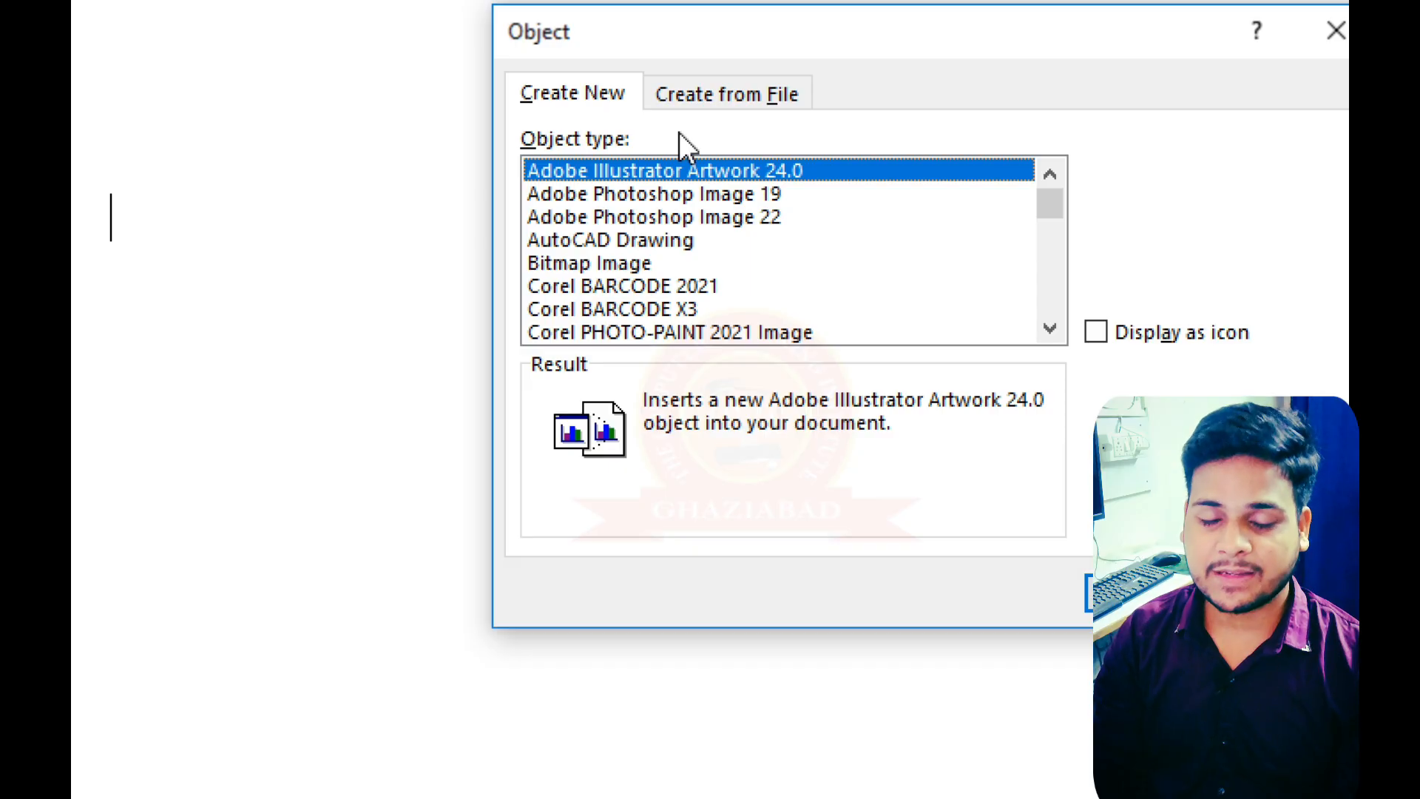
click(581, 268)
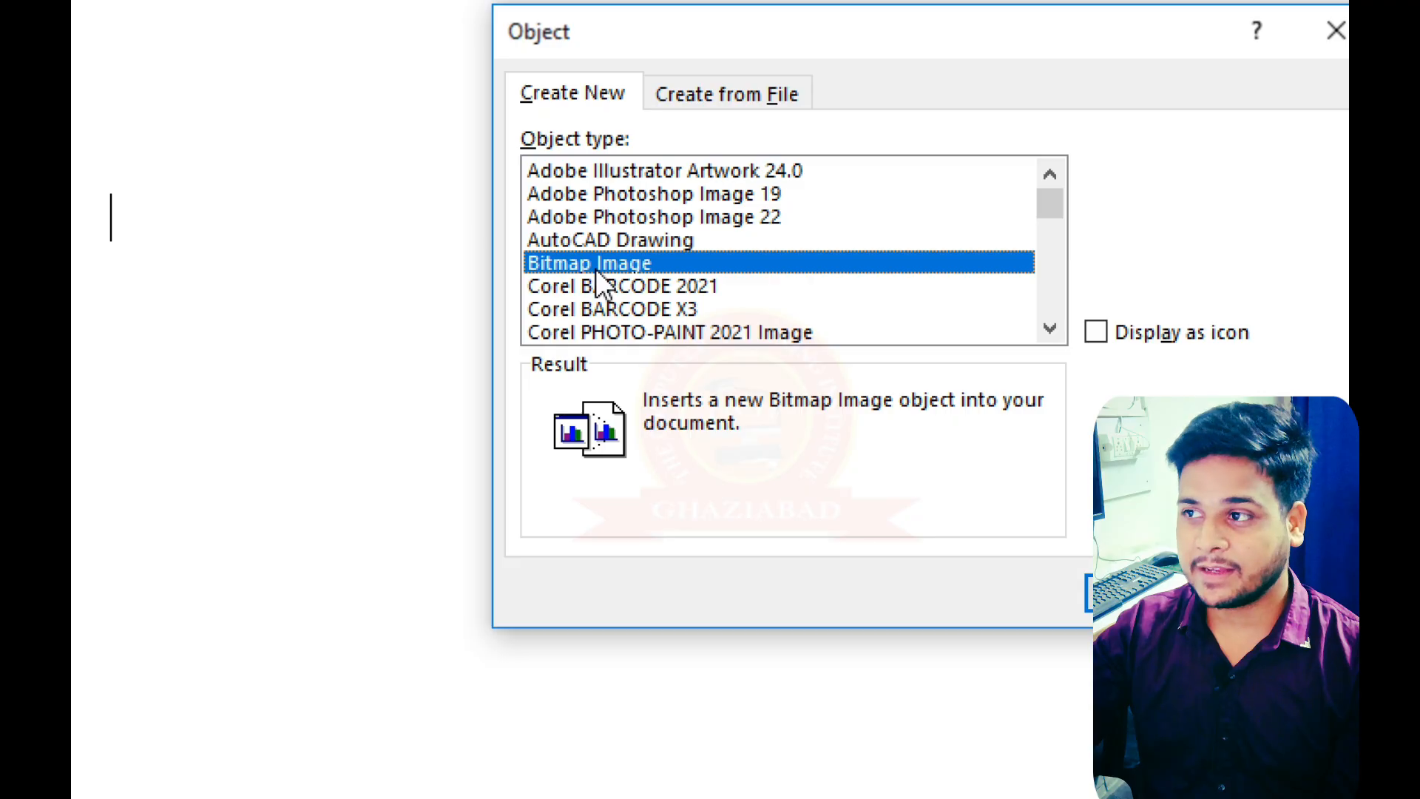
click(1084, 582)
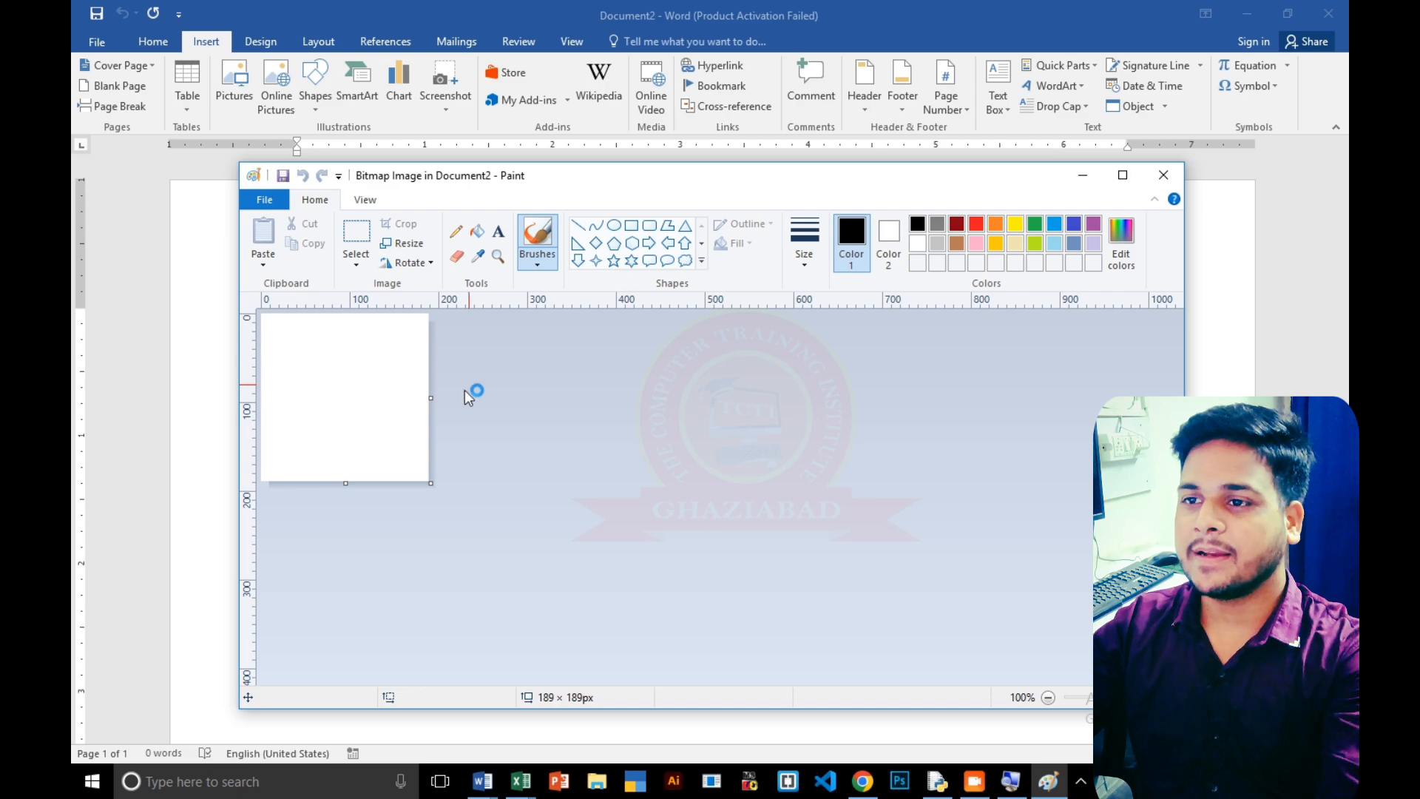
Enlarge the bitmap canvas to about 530 × 318 px and draw a black-outlined rectangle of about 335 × 205 px on it.
drag(429, 481, 733, 596)
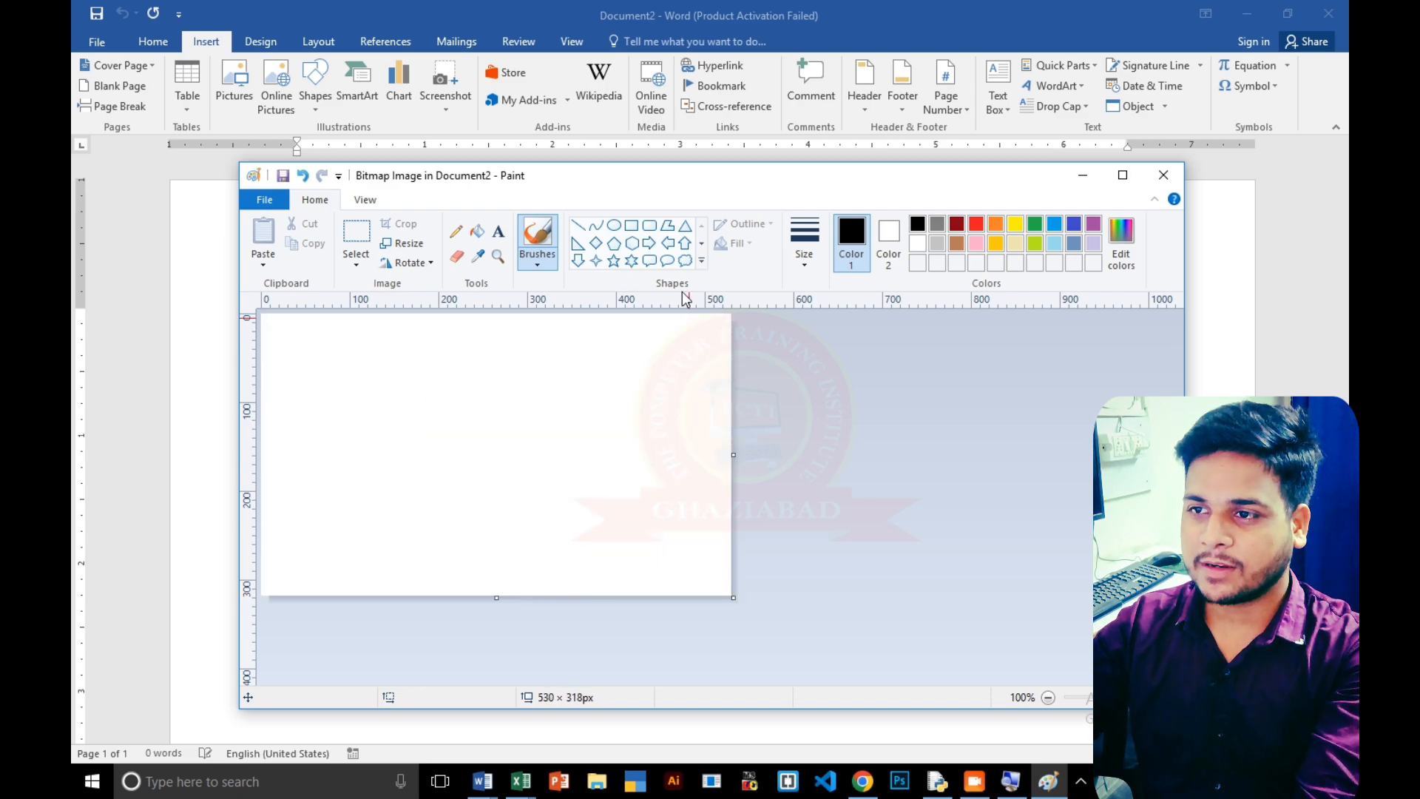
click(631, 226)
drag(339, 339, 638, 520)
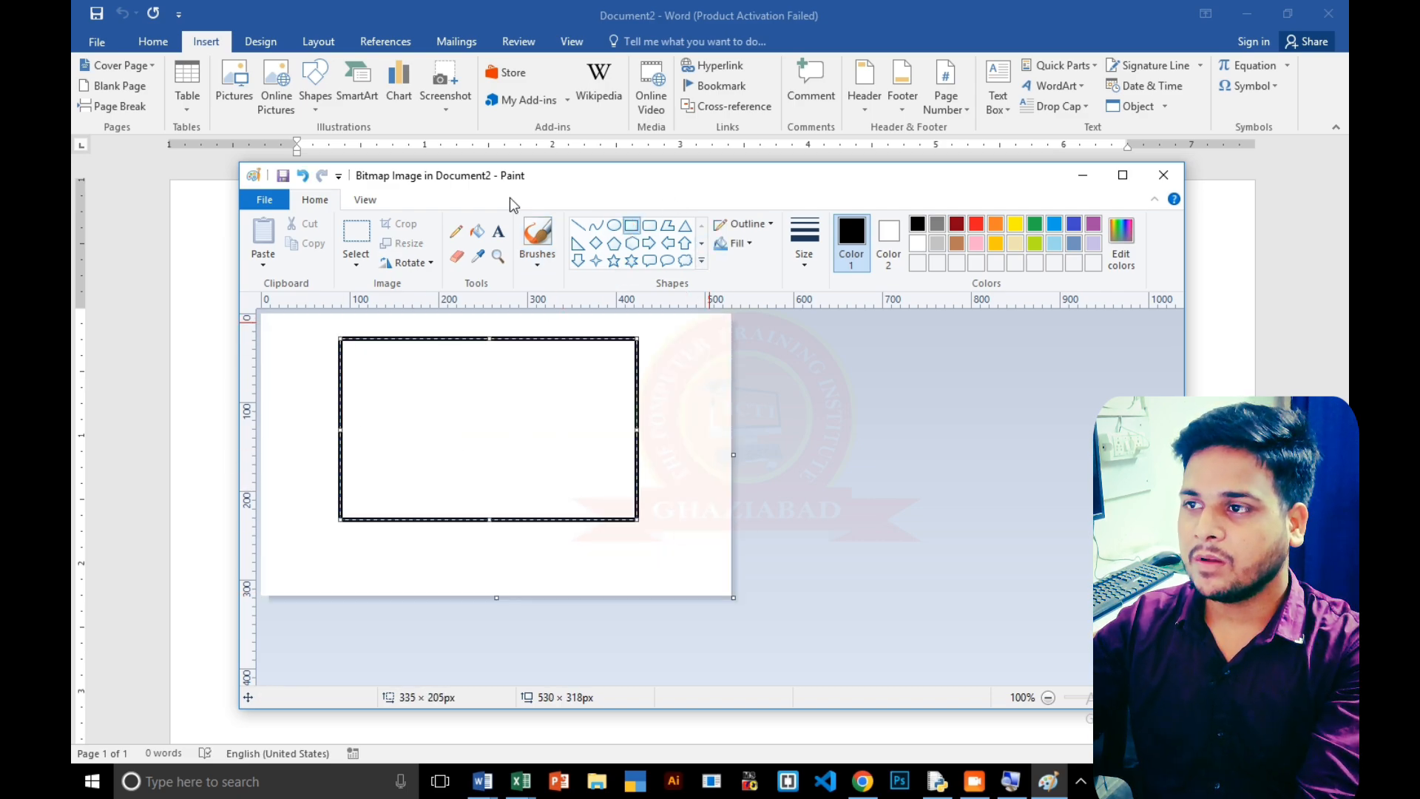
Fill the inside of the rectangle with green.
click(478, 233)
click(1035, 224)
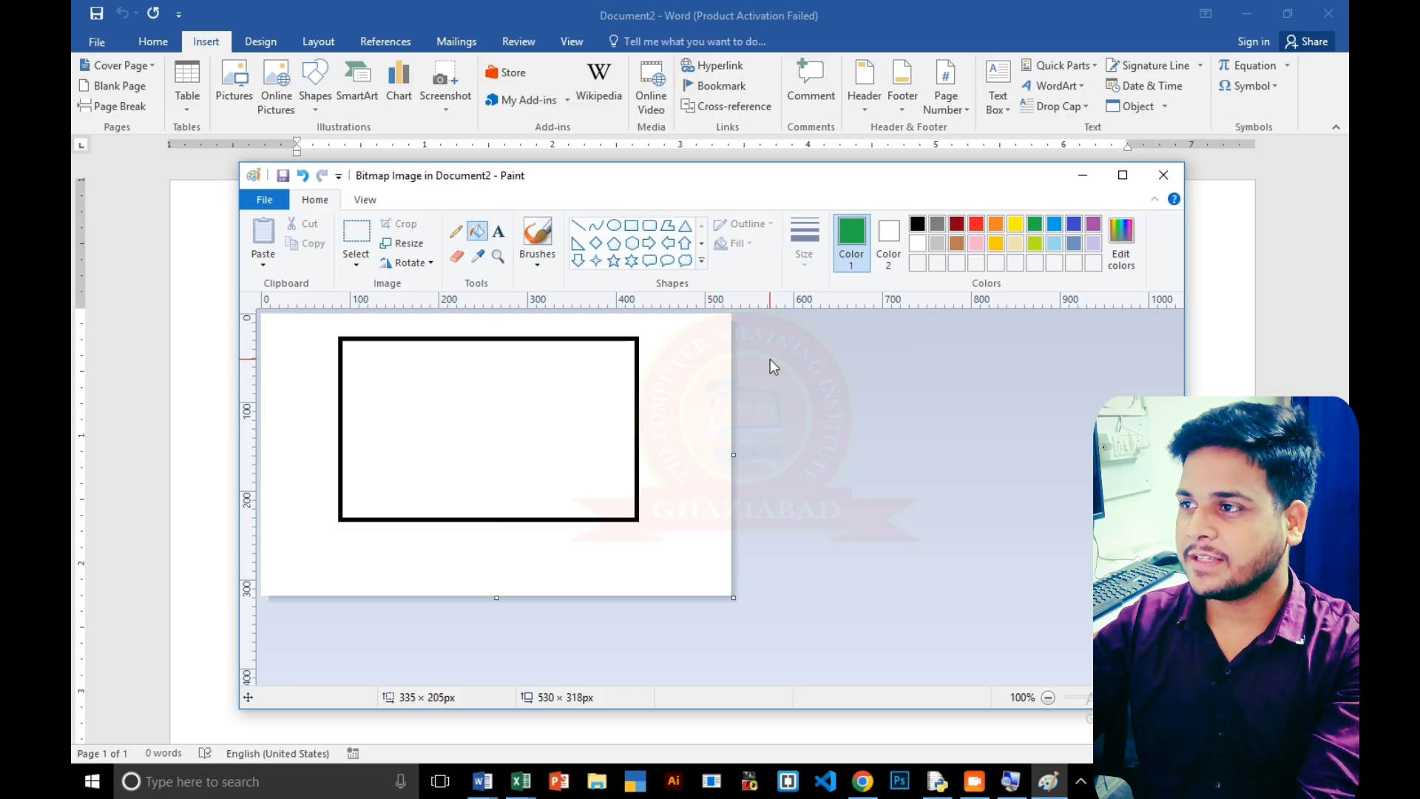
click(548, 378)
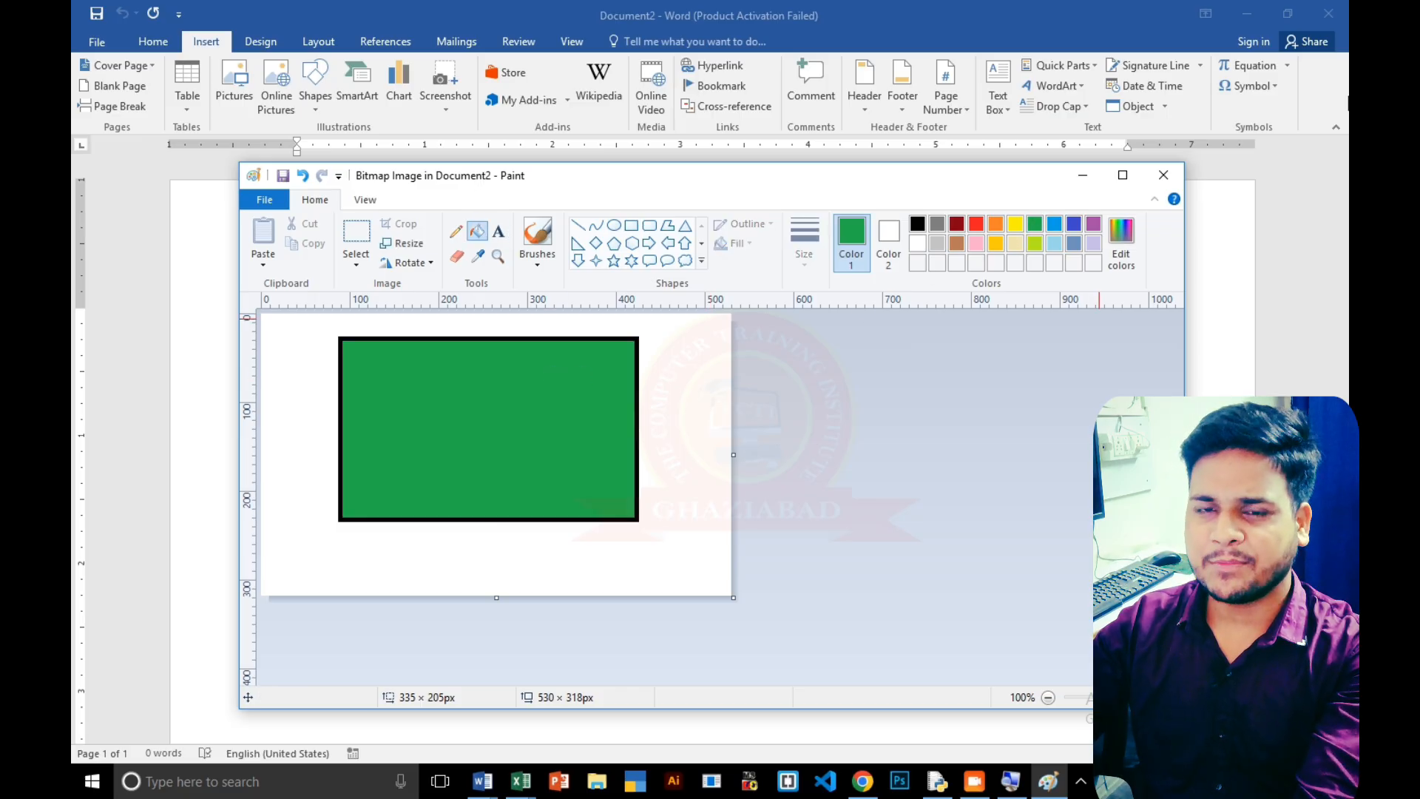
Return from the bitmap editor to the document, reopen the embedded image for editing, and close the editor again.
click(1163, 186)
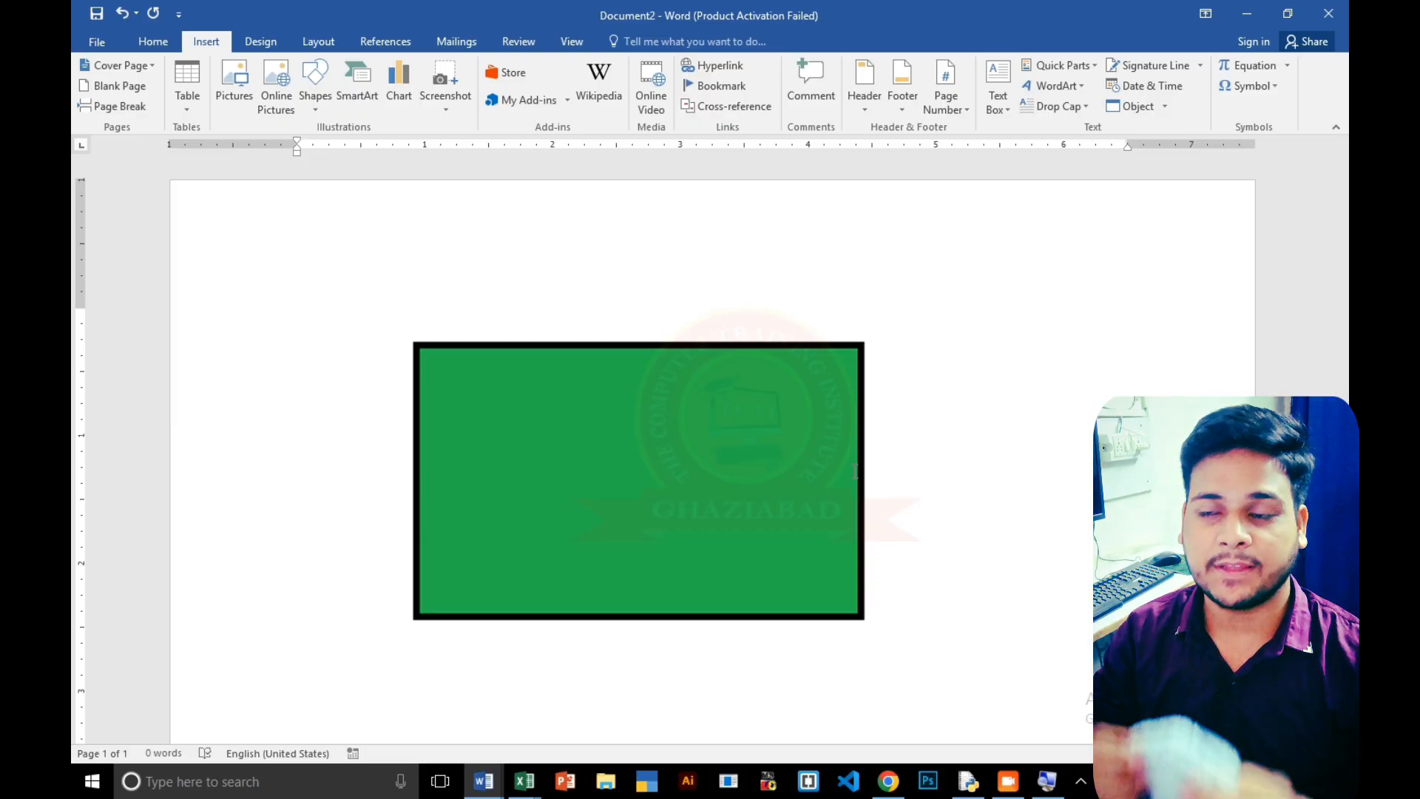
click(684, 449)
double_click(684, 449)
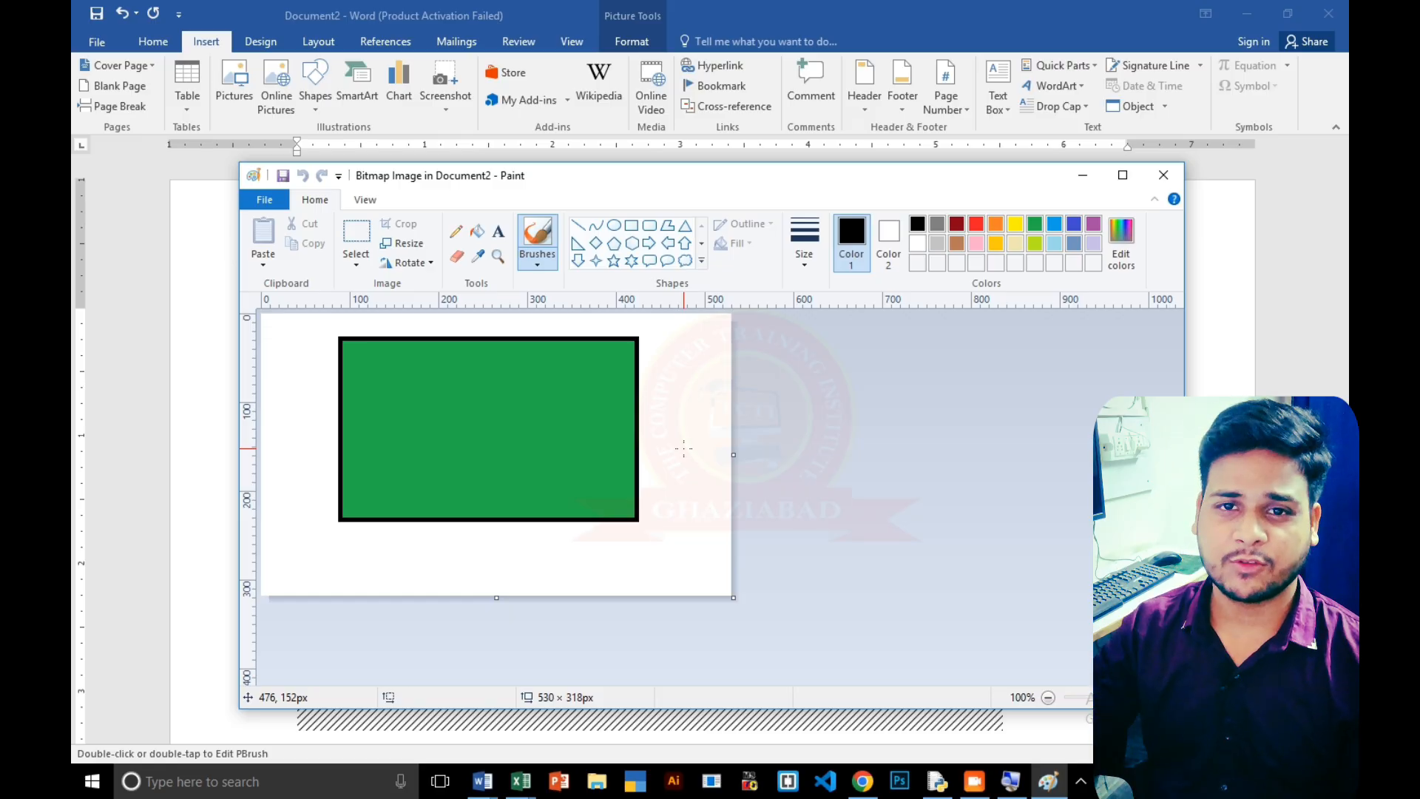
click(1163, 175)
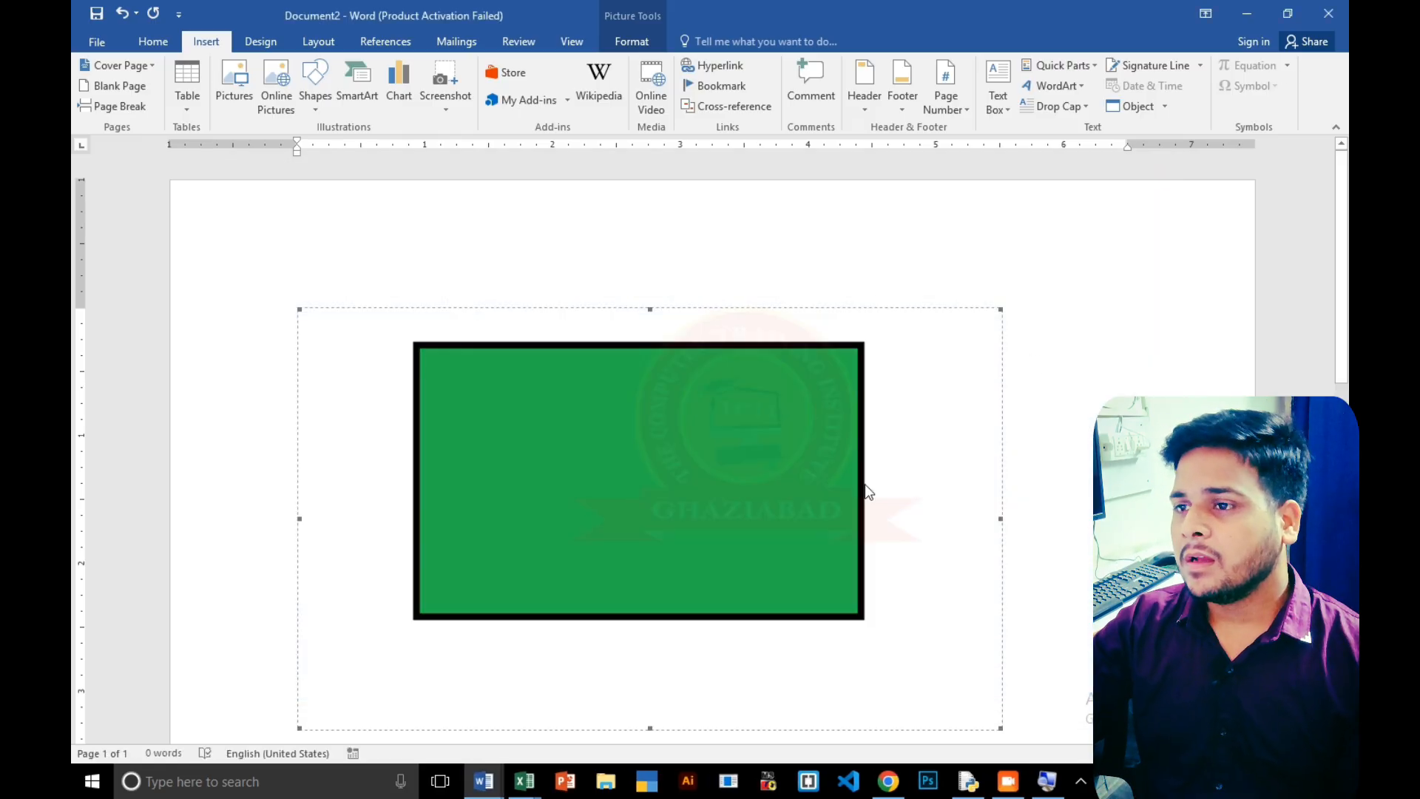
Deselect the bitmap image by placing the cursor outside it, and create a new blank document.
scroll(985, 430, down, 3)
click(1003, 508)
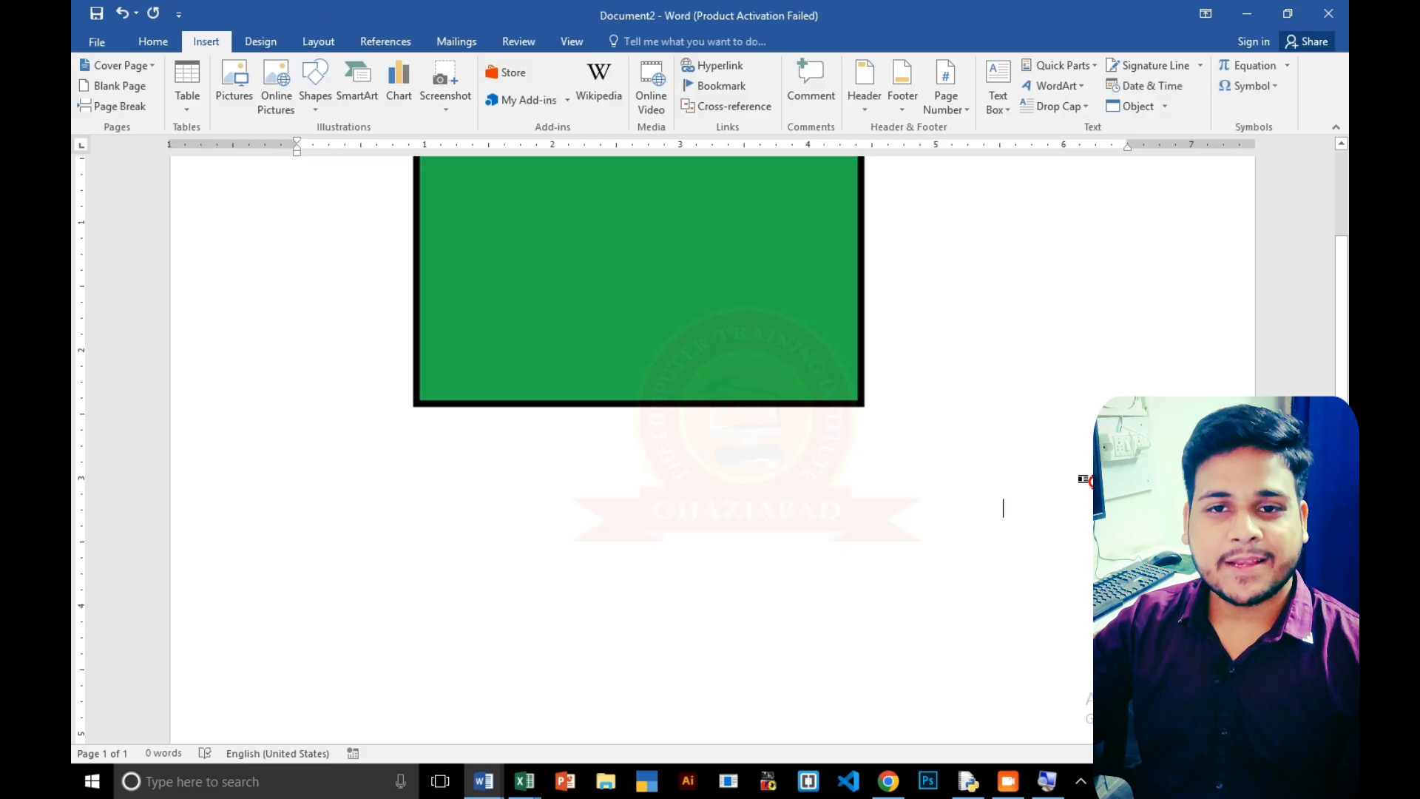
key(Return)
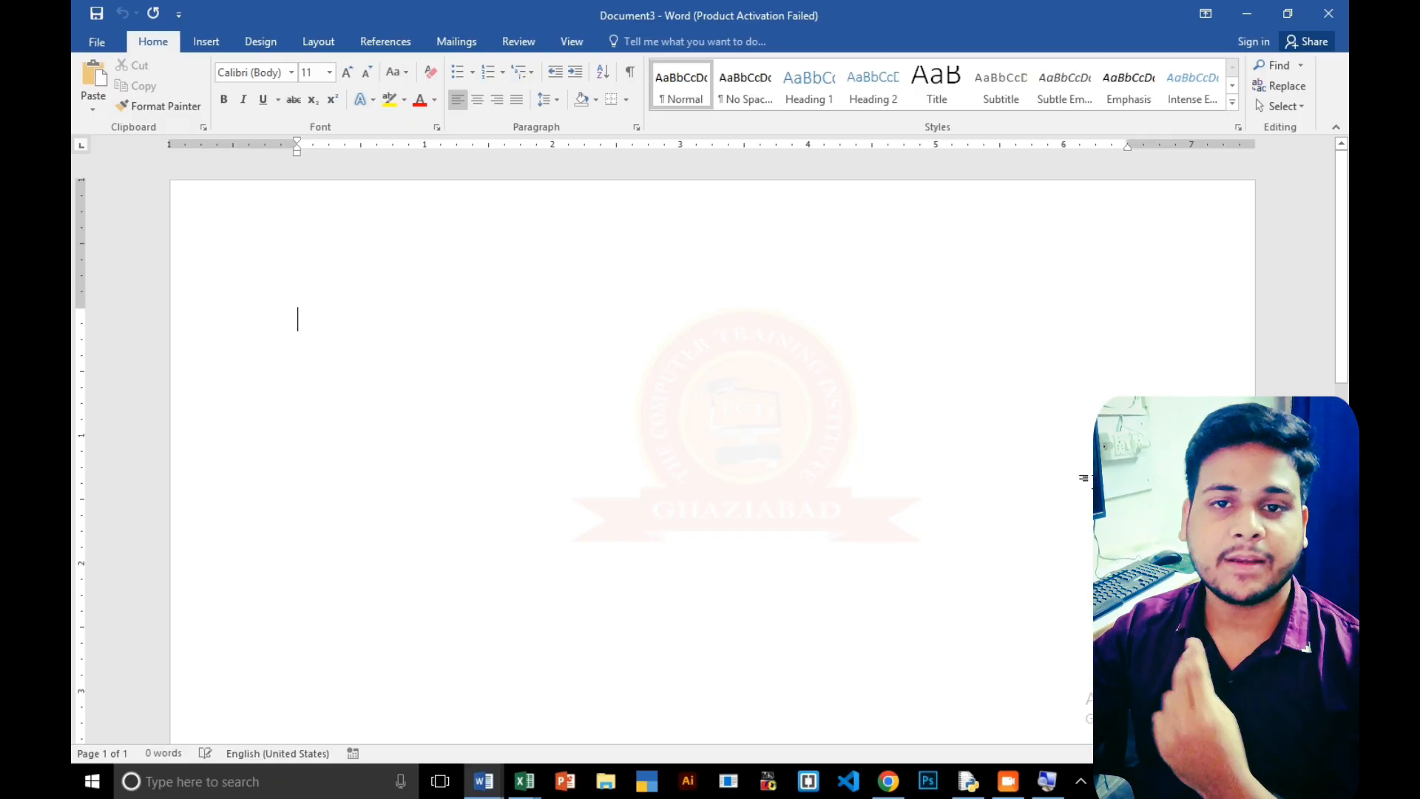
Start inserting text from a file and browse Local Disk (E:), MY PERSONAL (D:) and Desktop for Word documents.
click(207, 42)
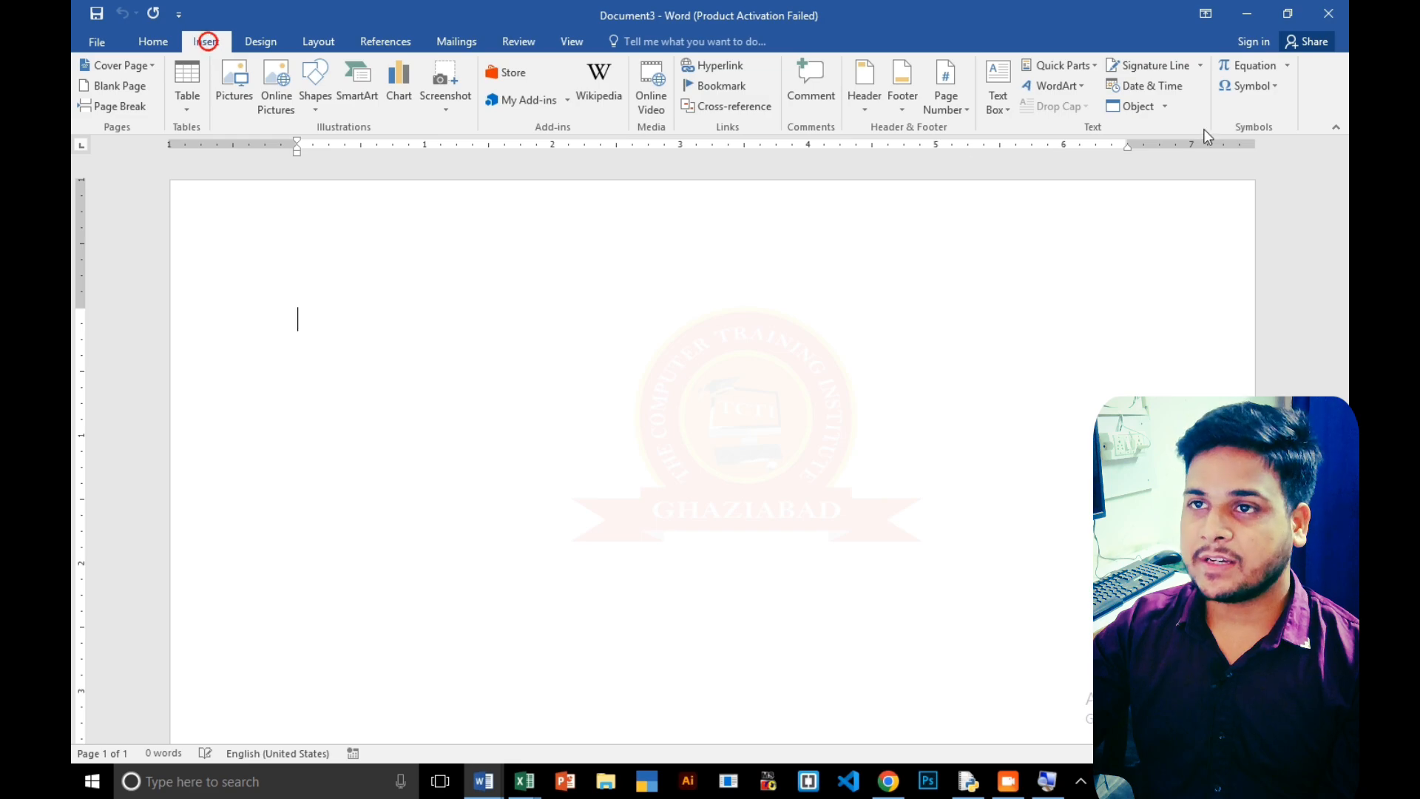
click(1165, 106)
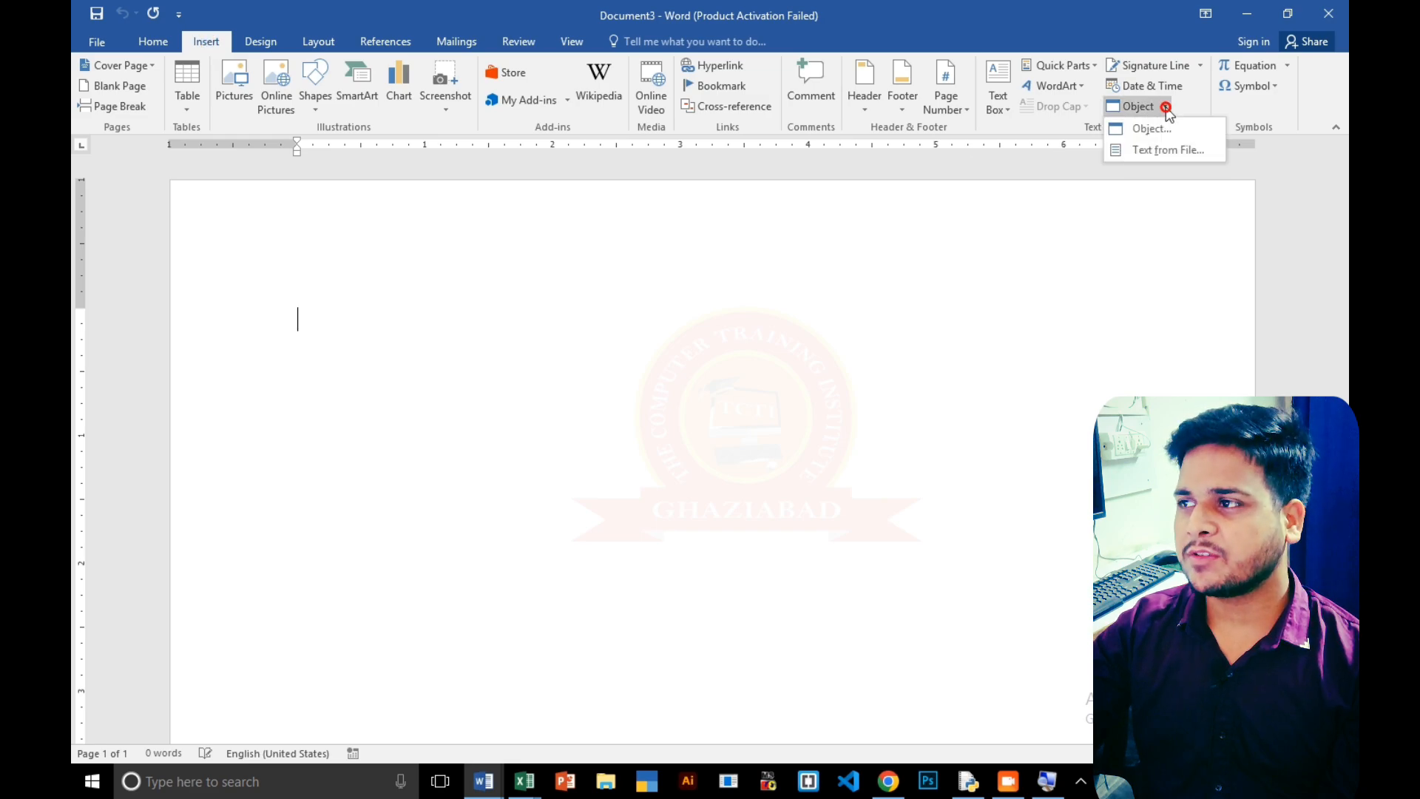
click(1144, 157)
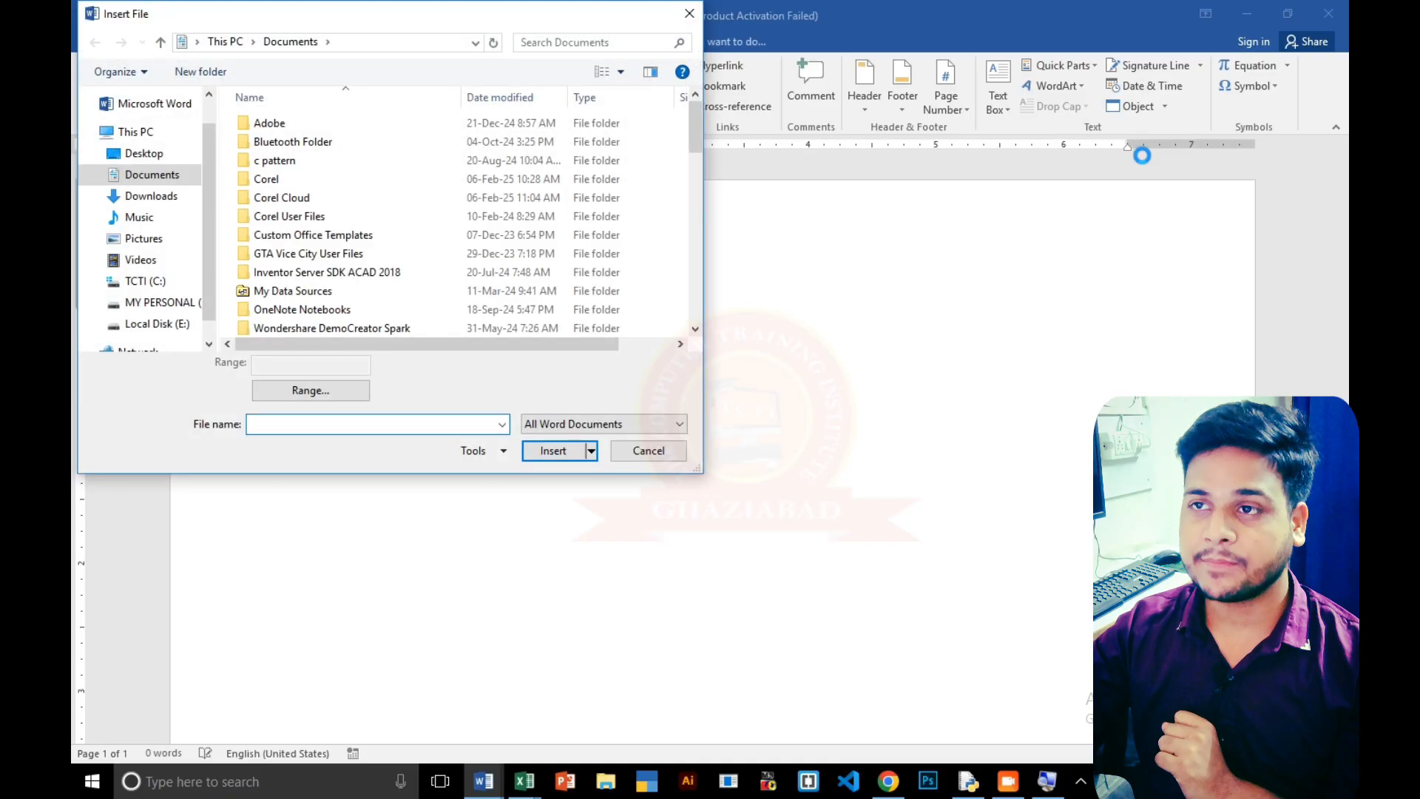
click(209, 343)
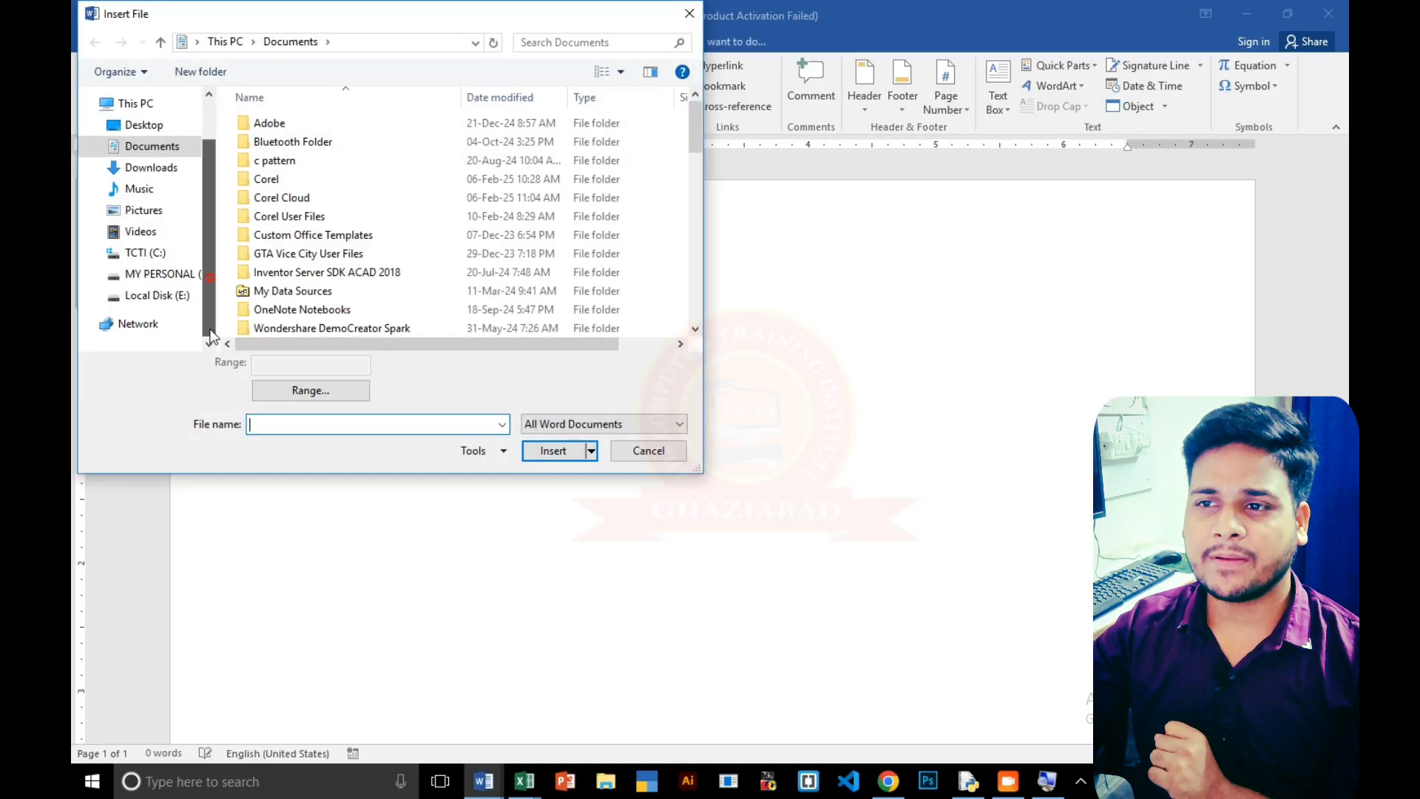
click(178, 295)
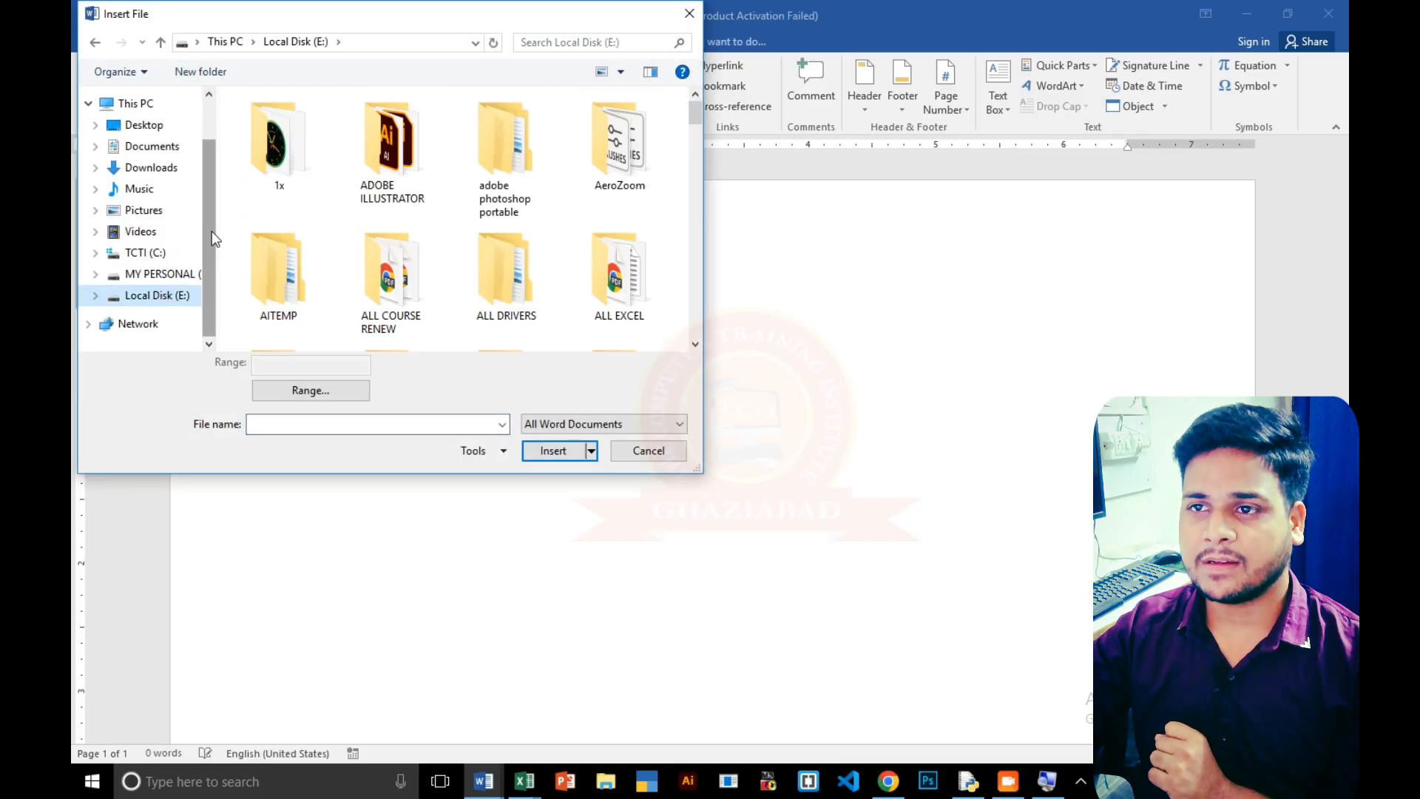
click(166, 274)
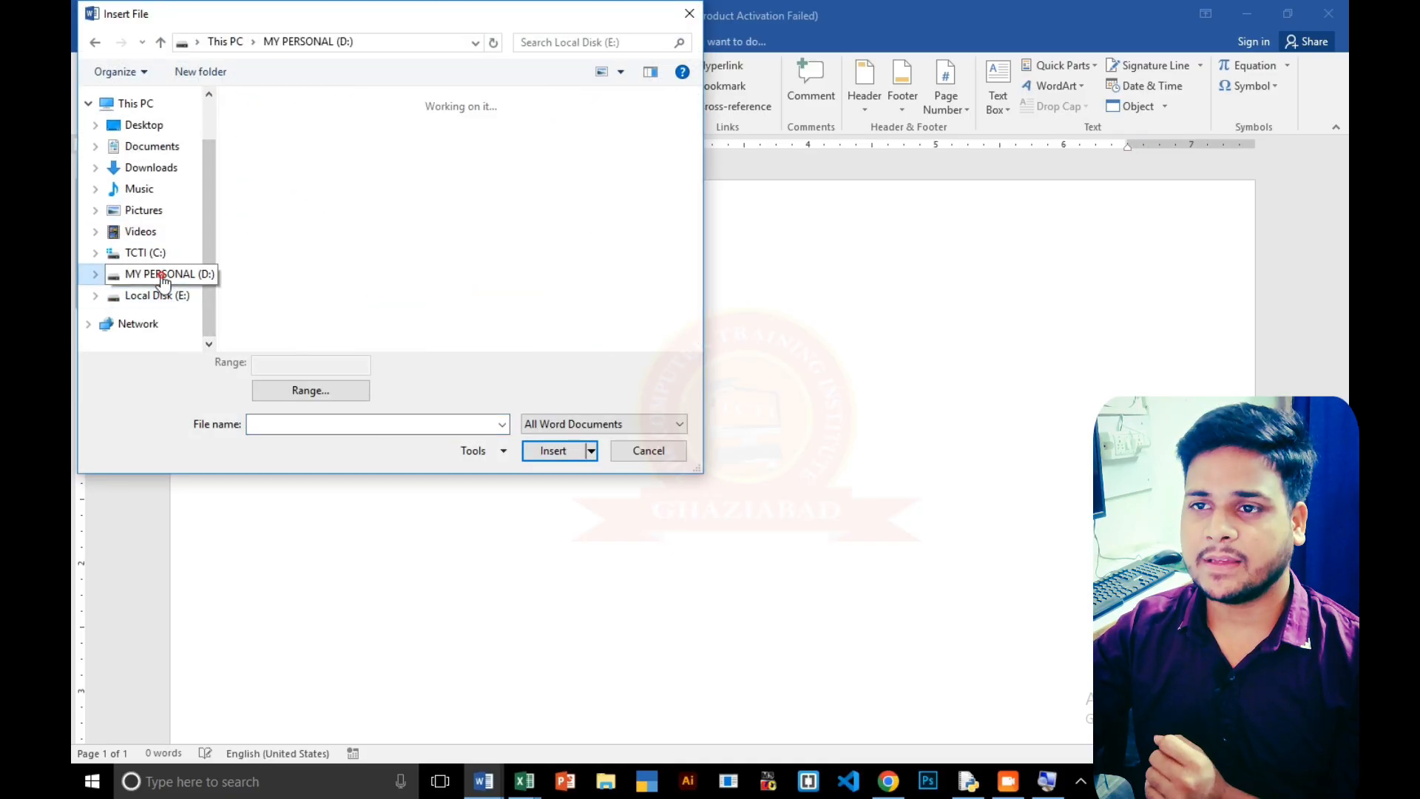
click(148, 128)
scroll(500, 216, down, 3)
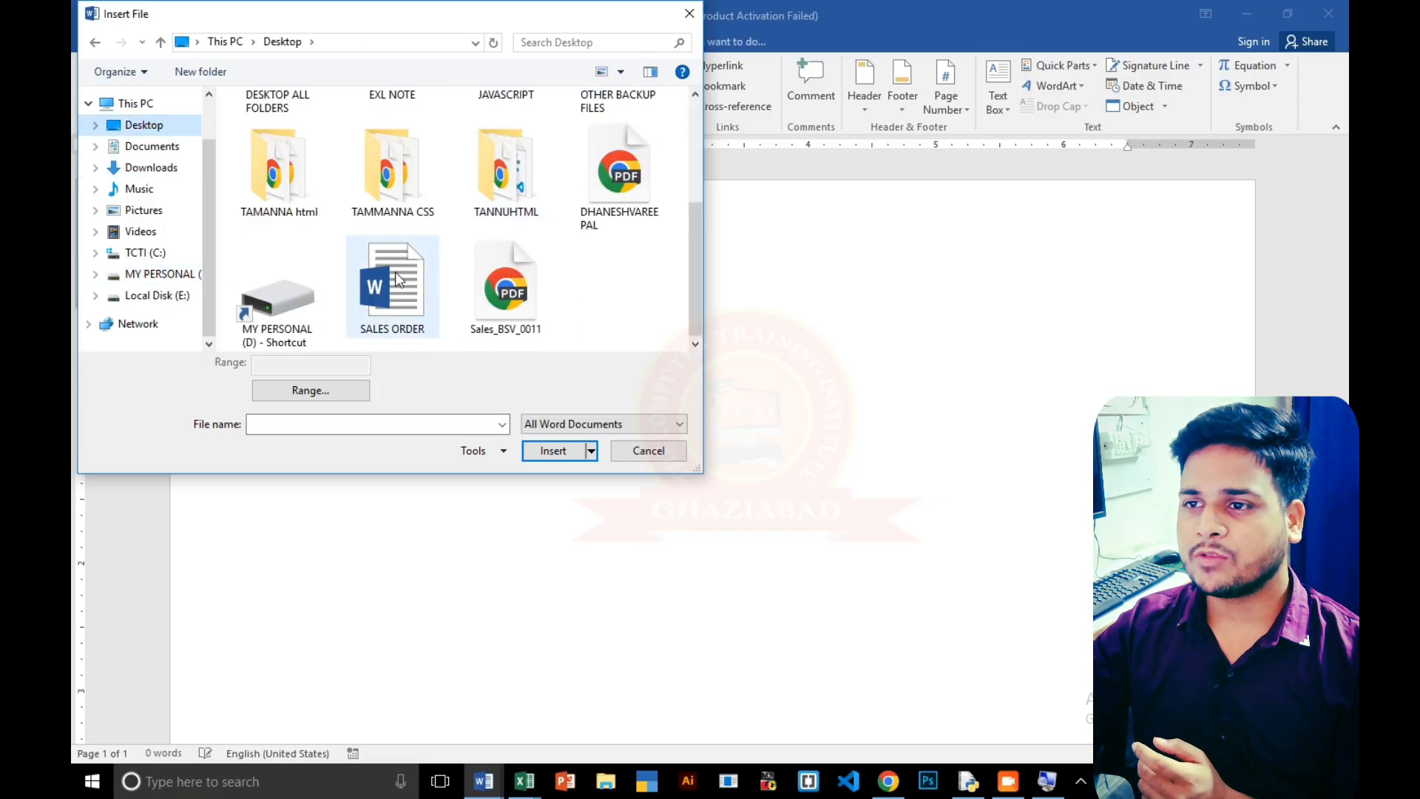
scroll(396, 279, up, 3)
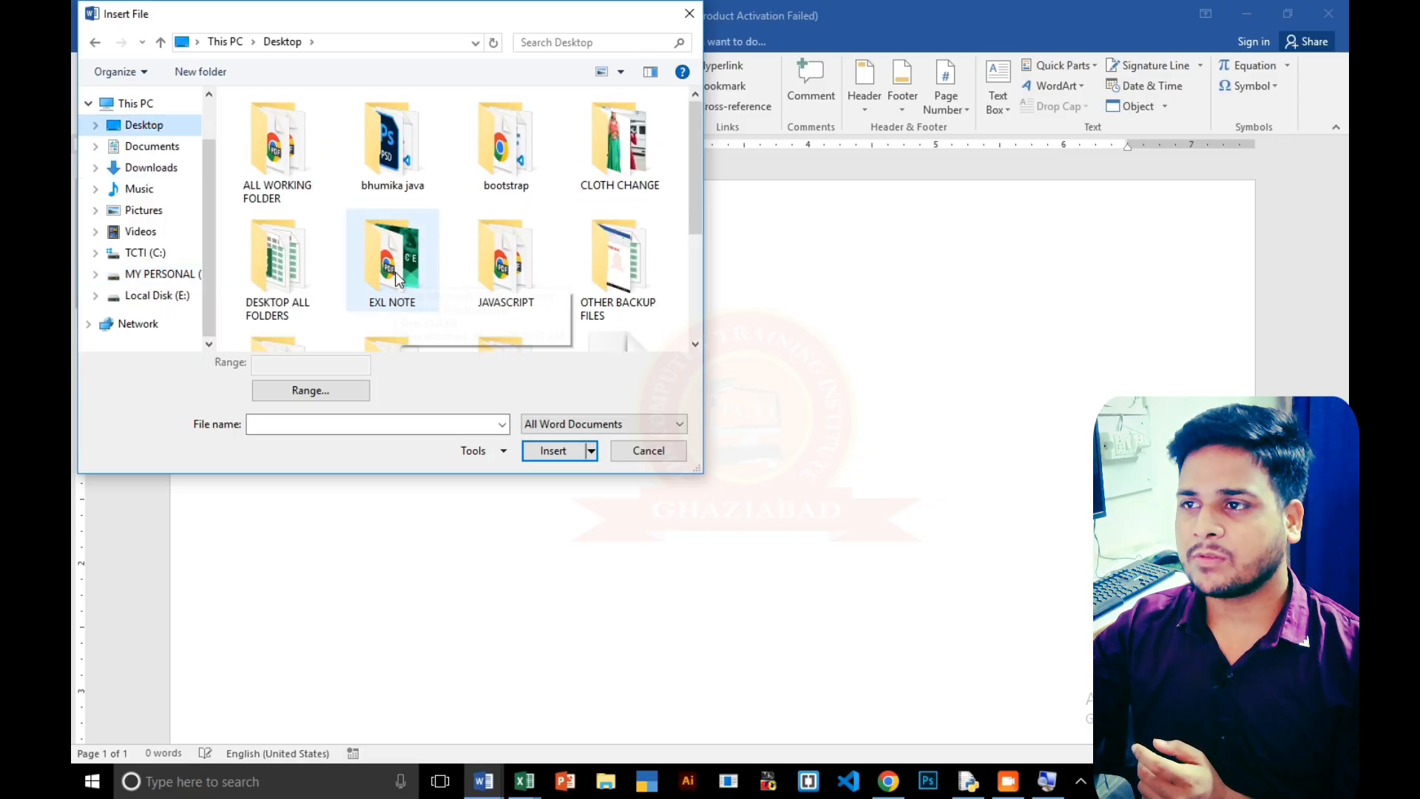
Search Local Disk (E:) for Word files with the term ".DO".
click(197, 298)
click(560, 42)
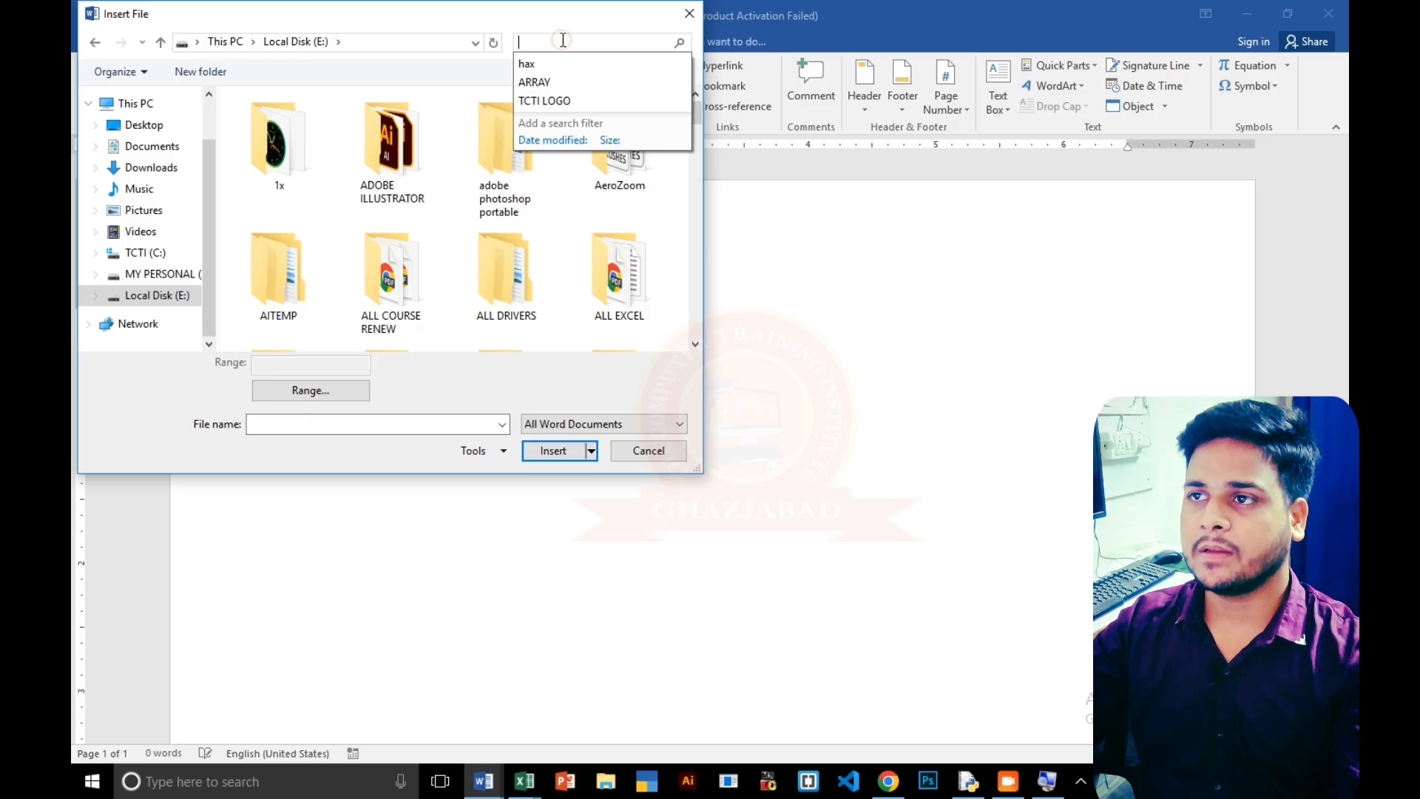
text(.DOP)
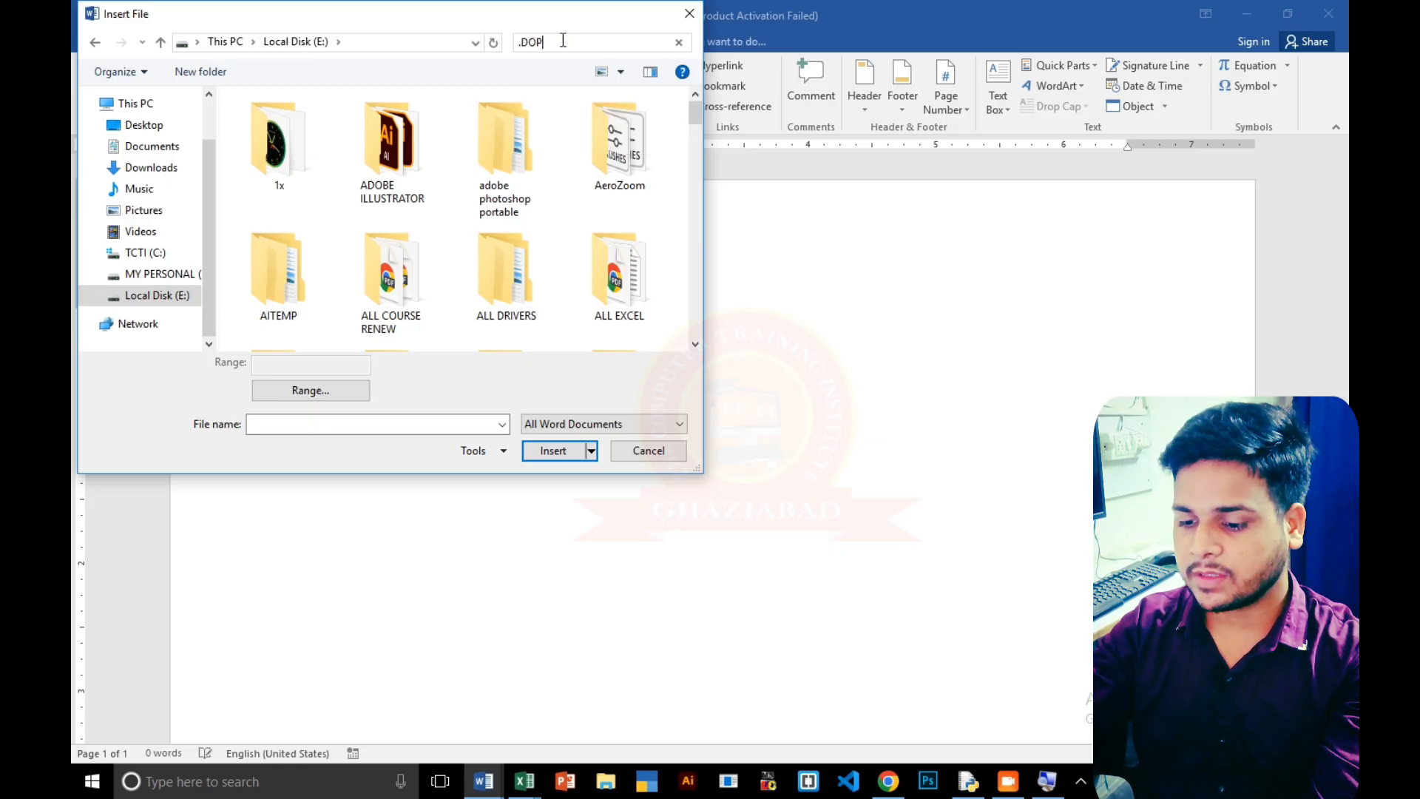
key(BackSpace)
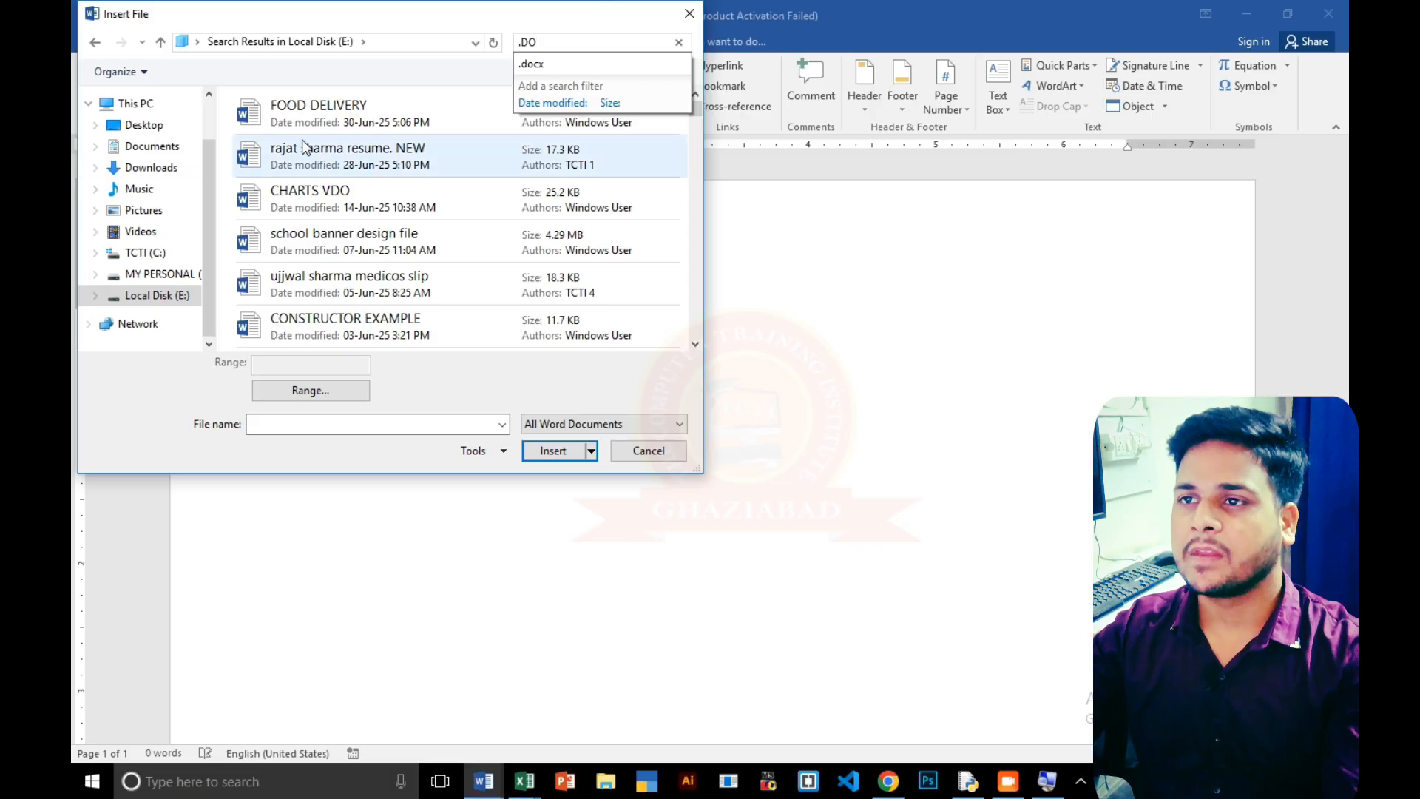
Select the FOOD DELIVERY and medicos slip documents together and insert their text into the blank document.
click(393, 126)
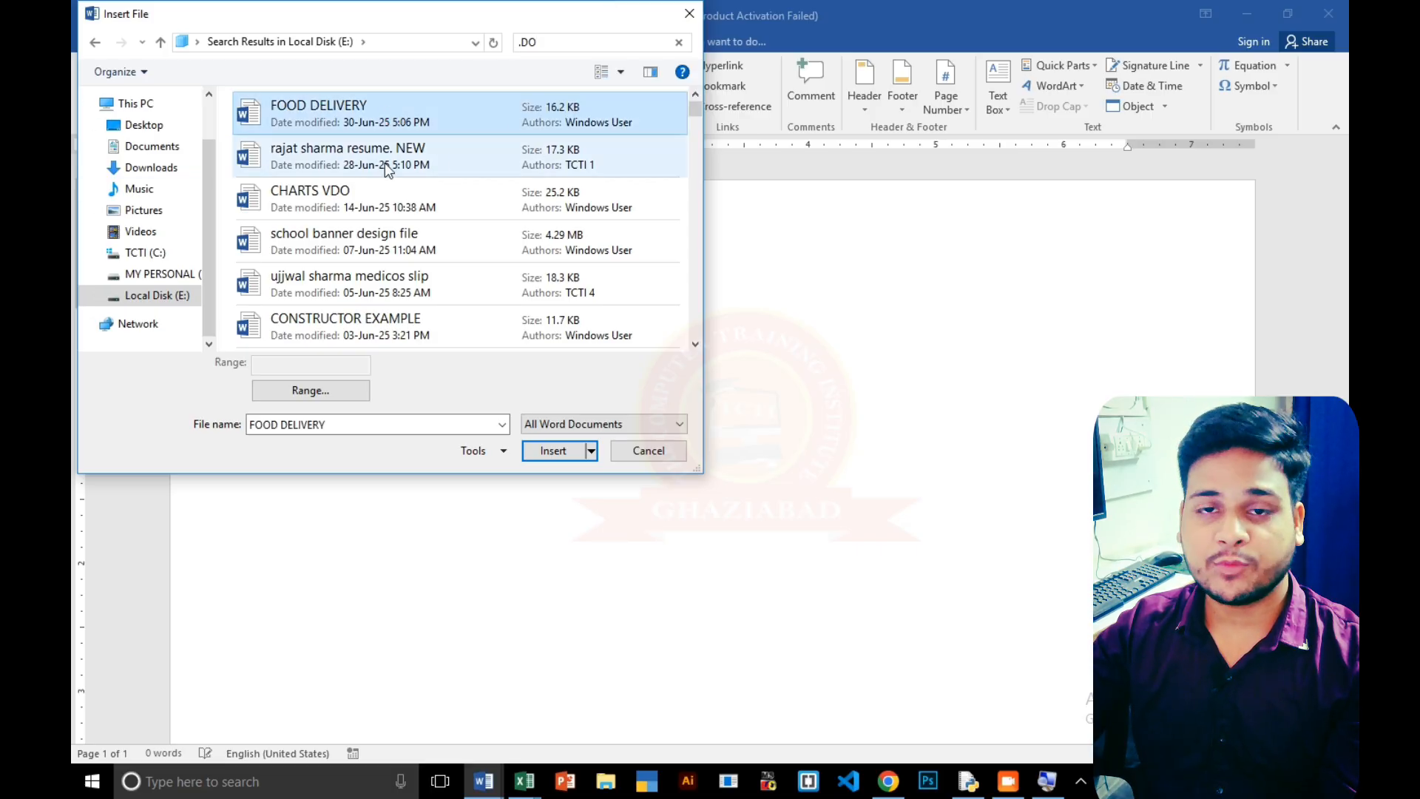
ctrl+click(374, 196)
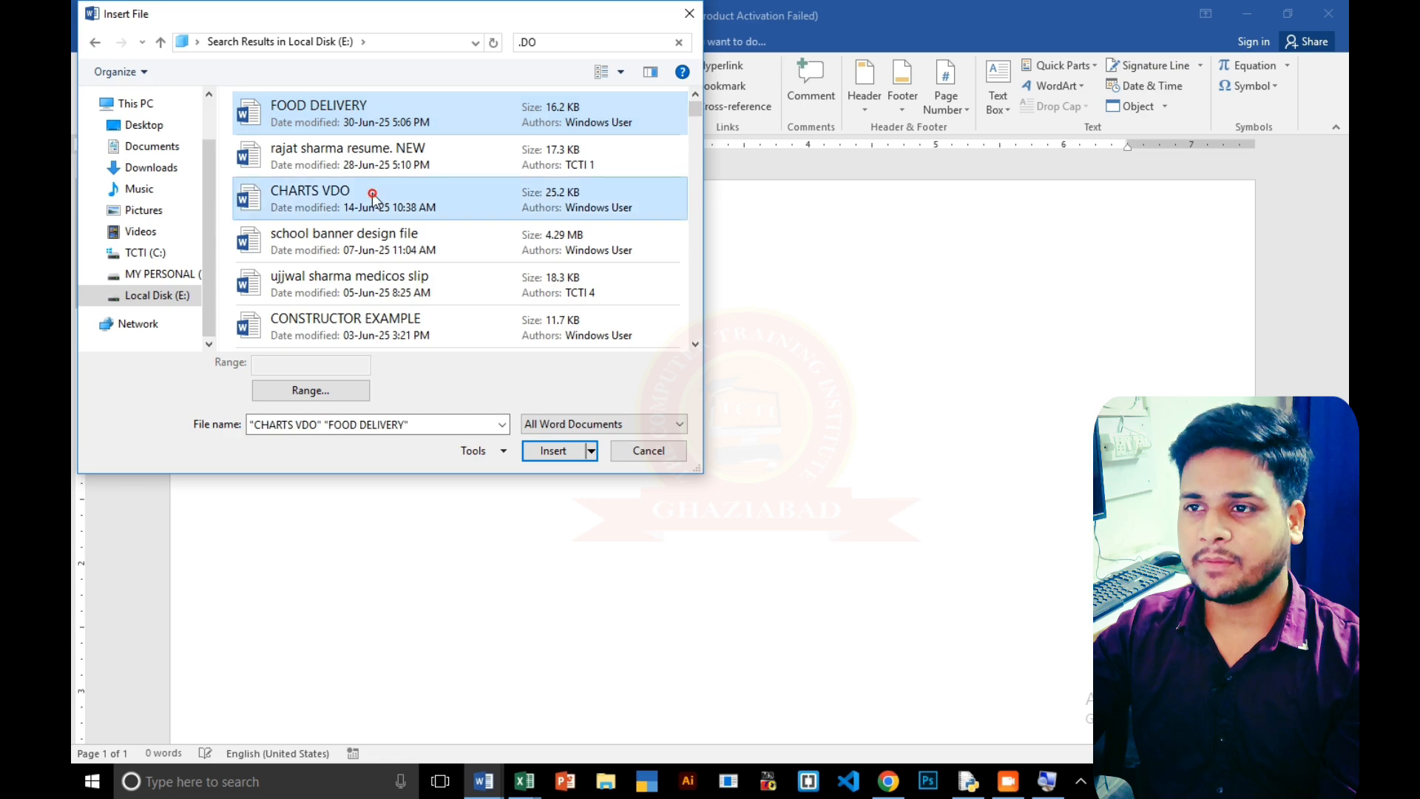
ctrl+click(373, 197)
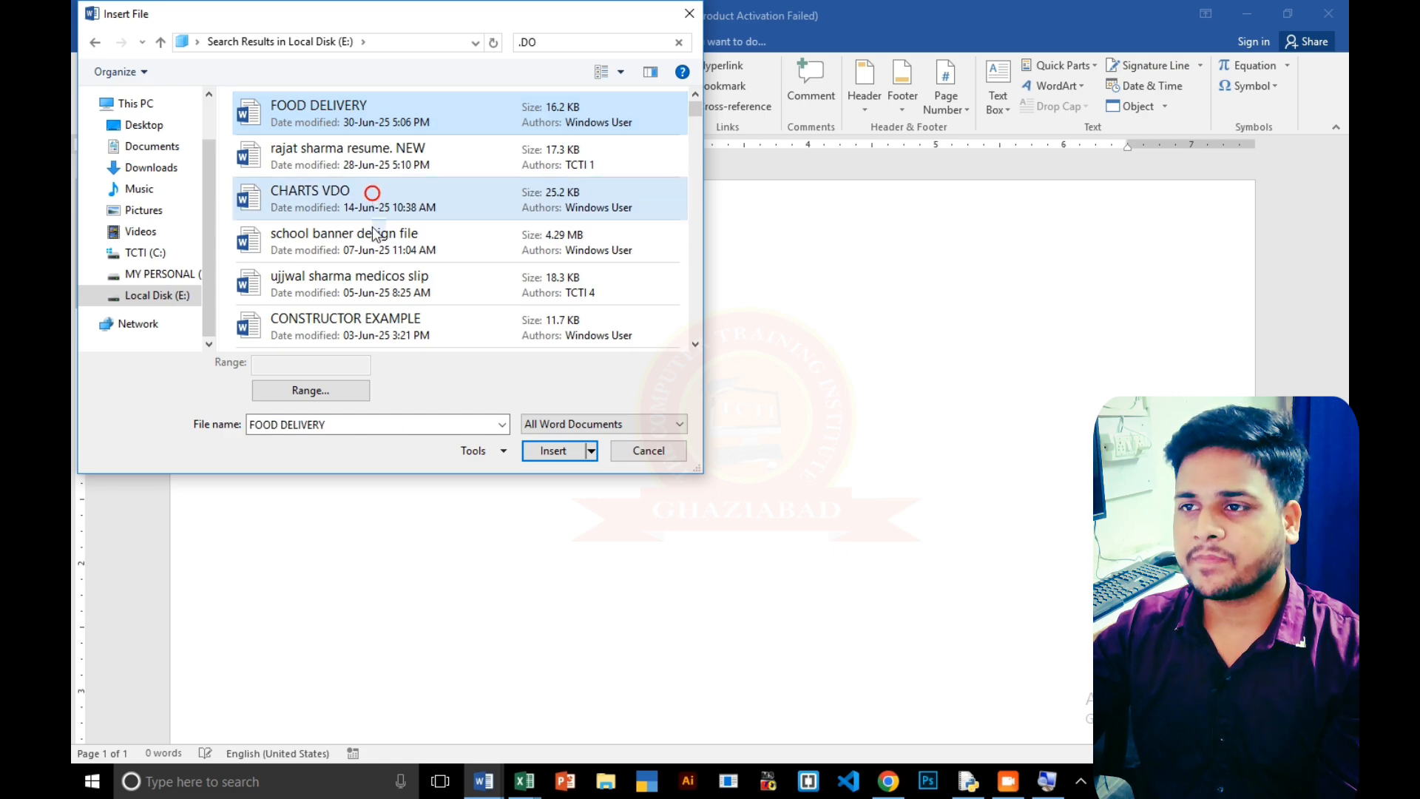
ctrl+click(402, 283)
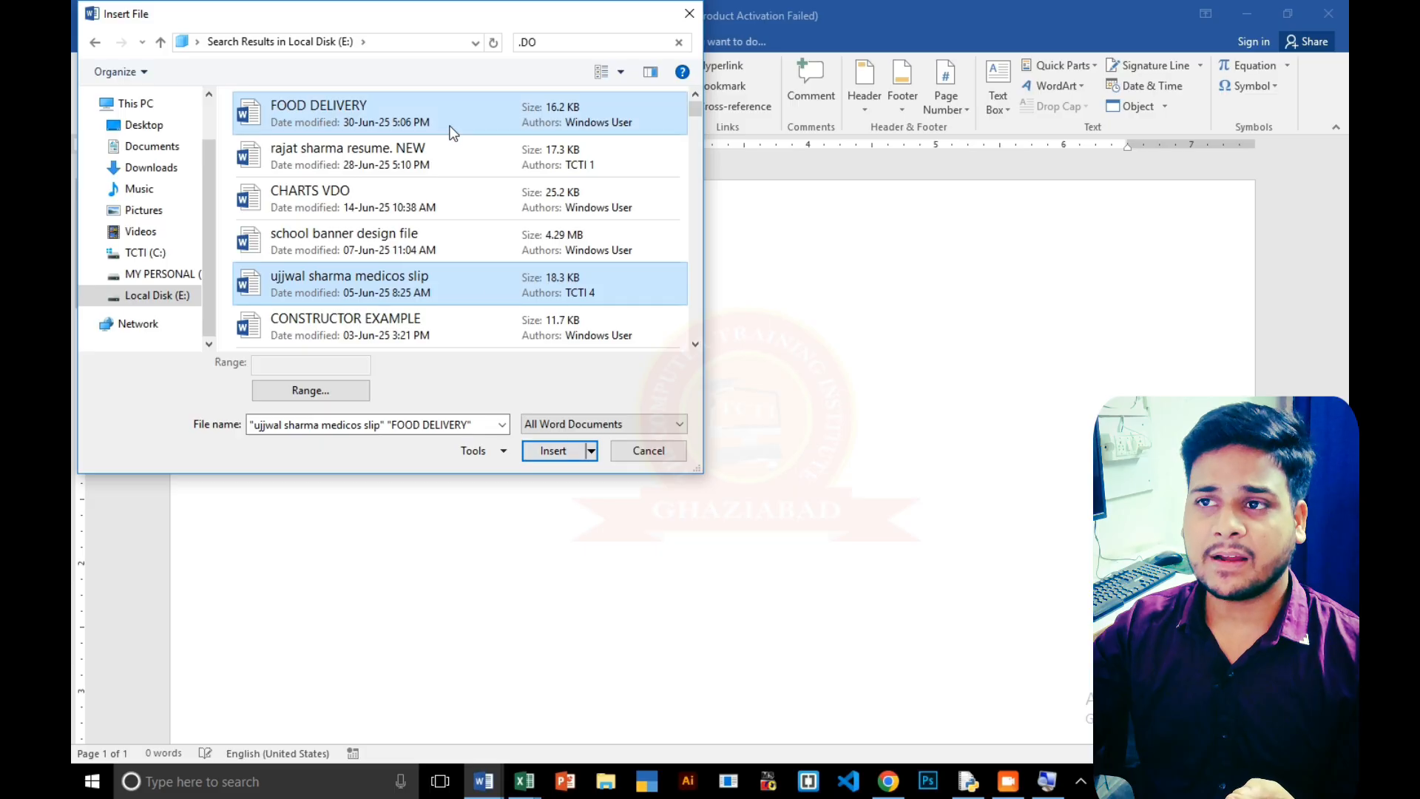
click(541, 452)
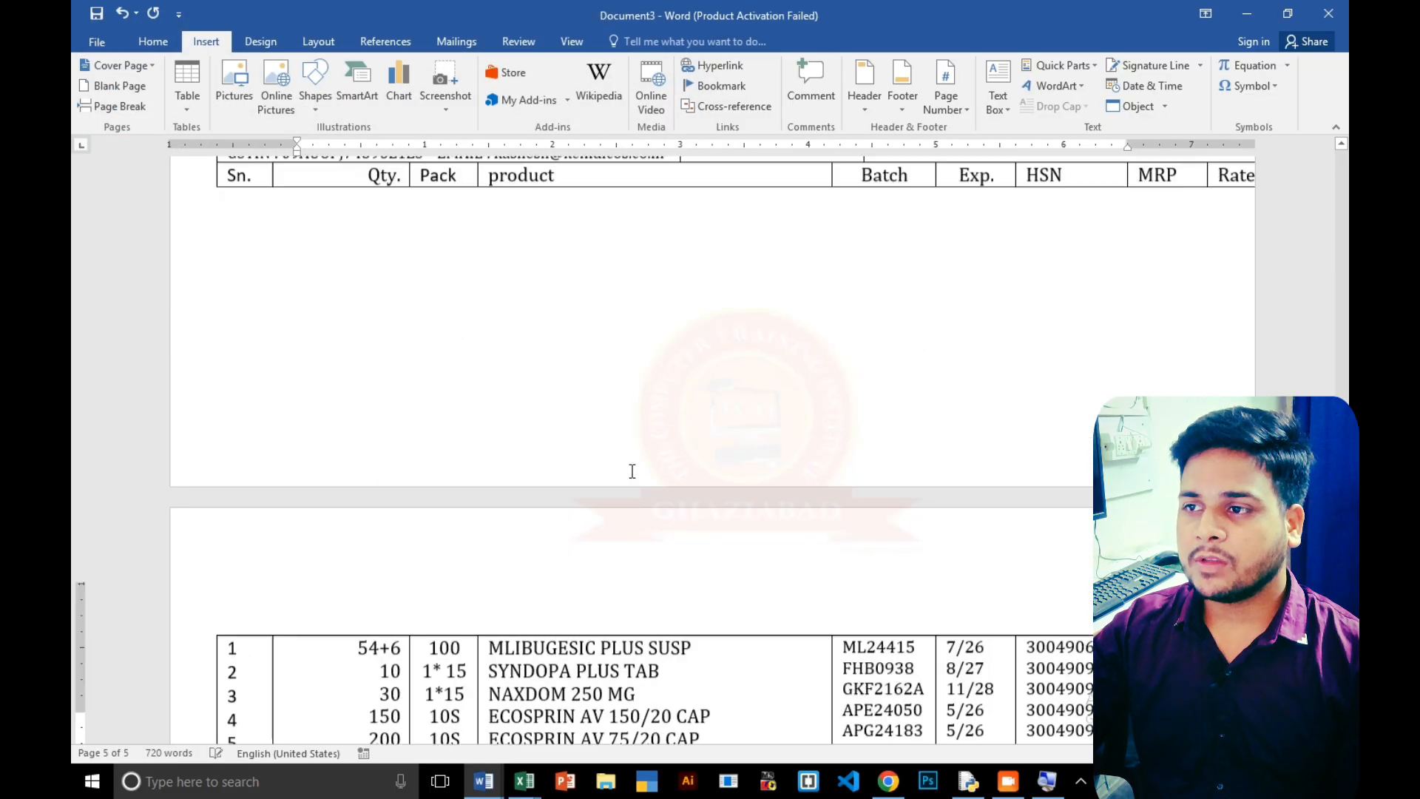
Look through the inserted pages, from the medicos invoice table to the FoodApp project text and its class explanations.
scroll(632, 472, up, 1)
ctrl+scroll(632, 471, down, 8)
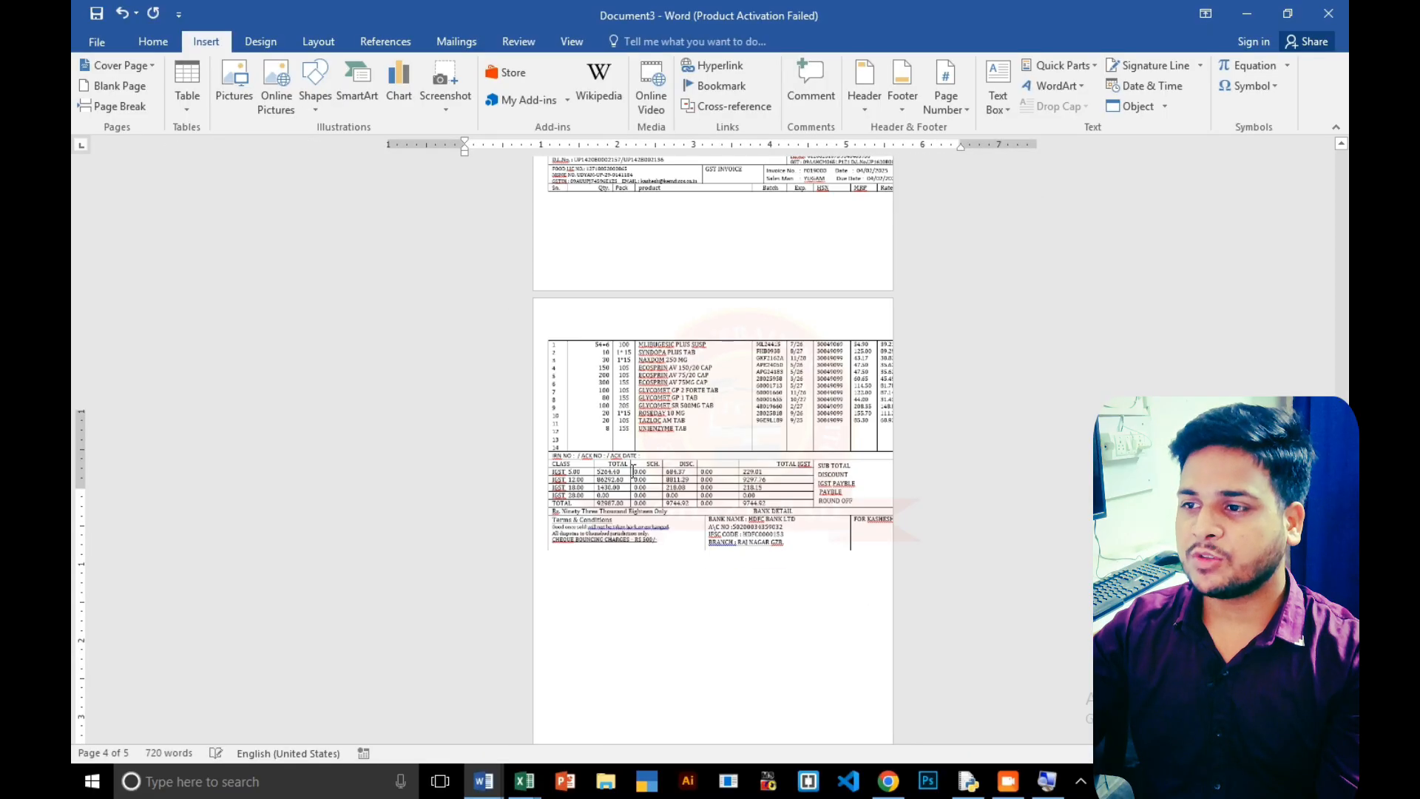
scroll(633, 467, up, 3)
ctrl+scroll(644, 488, up, 6)
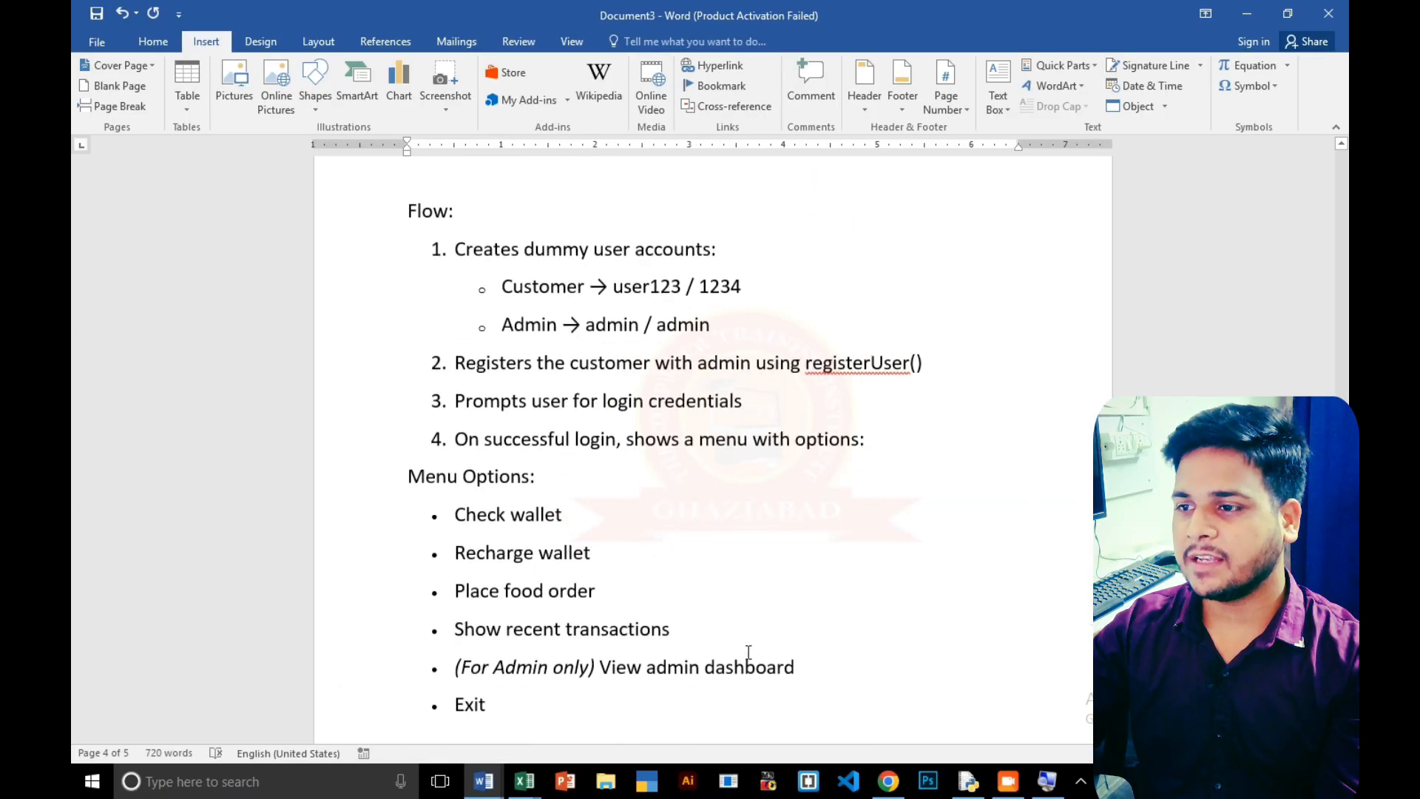
scroll(749, 652, up, 15)
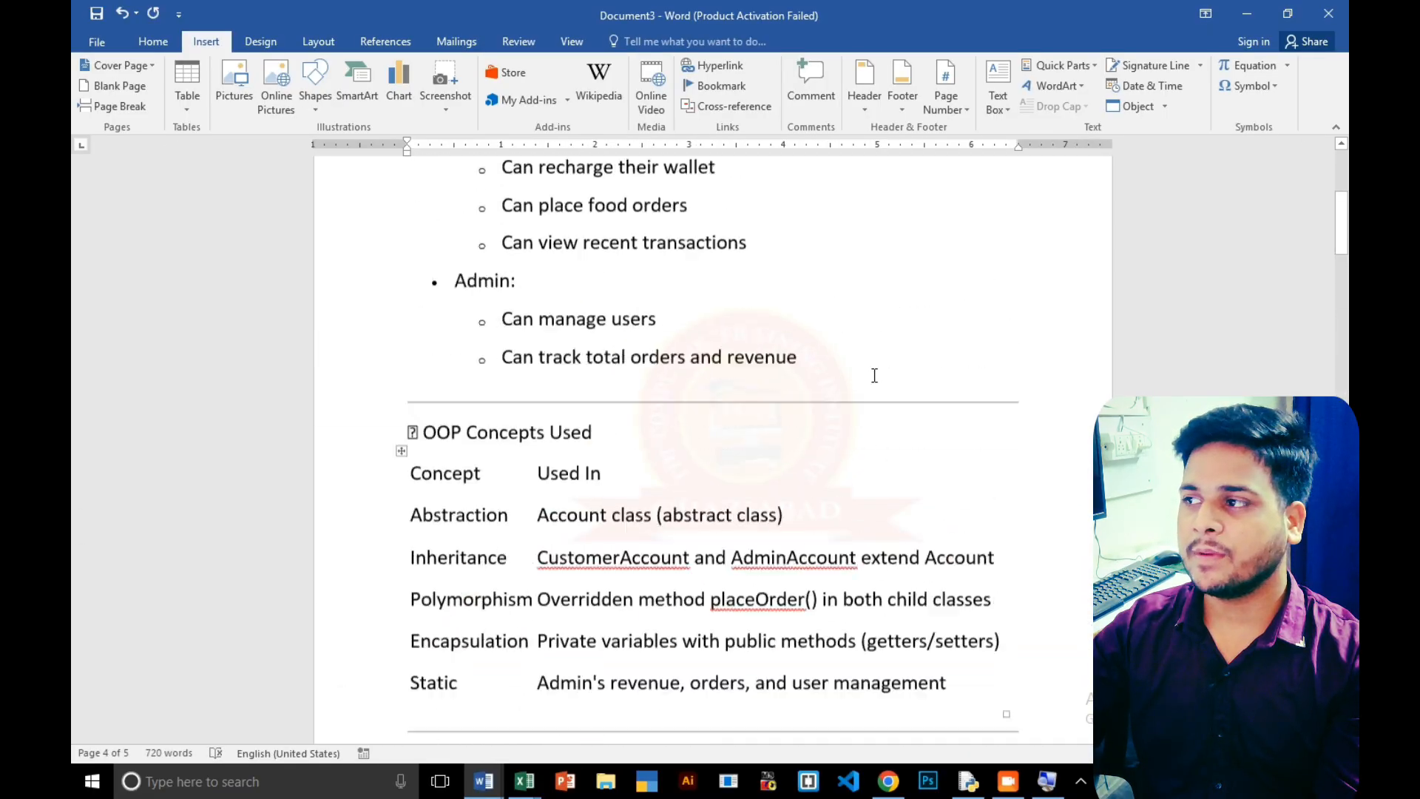
scroll(874, 375, up, 5)
ctrl+scroll(727, 418, down, 6)
ctrl+scroll(727, 418, up, 4)
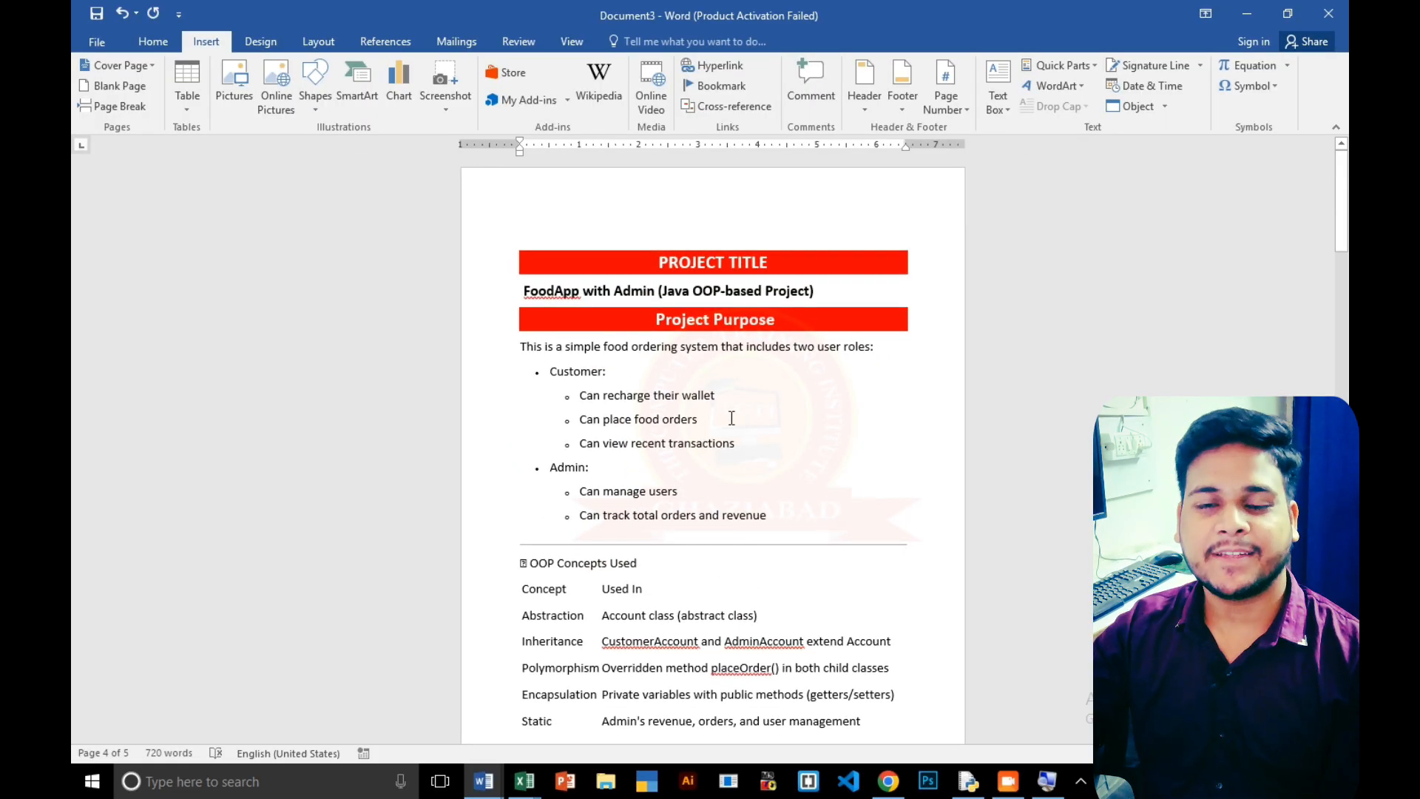
scroll(732, 418, down, 3)
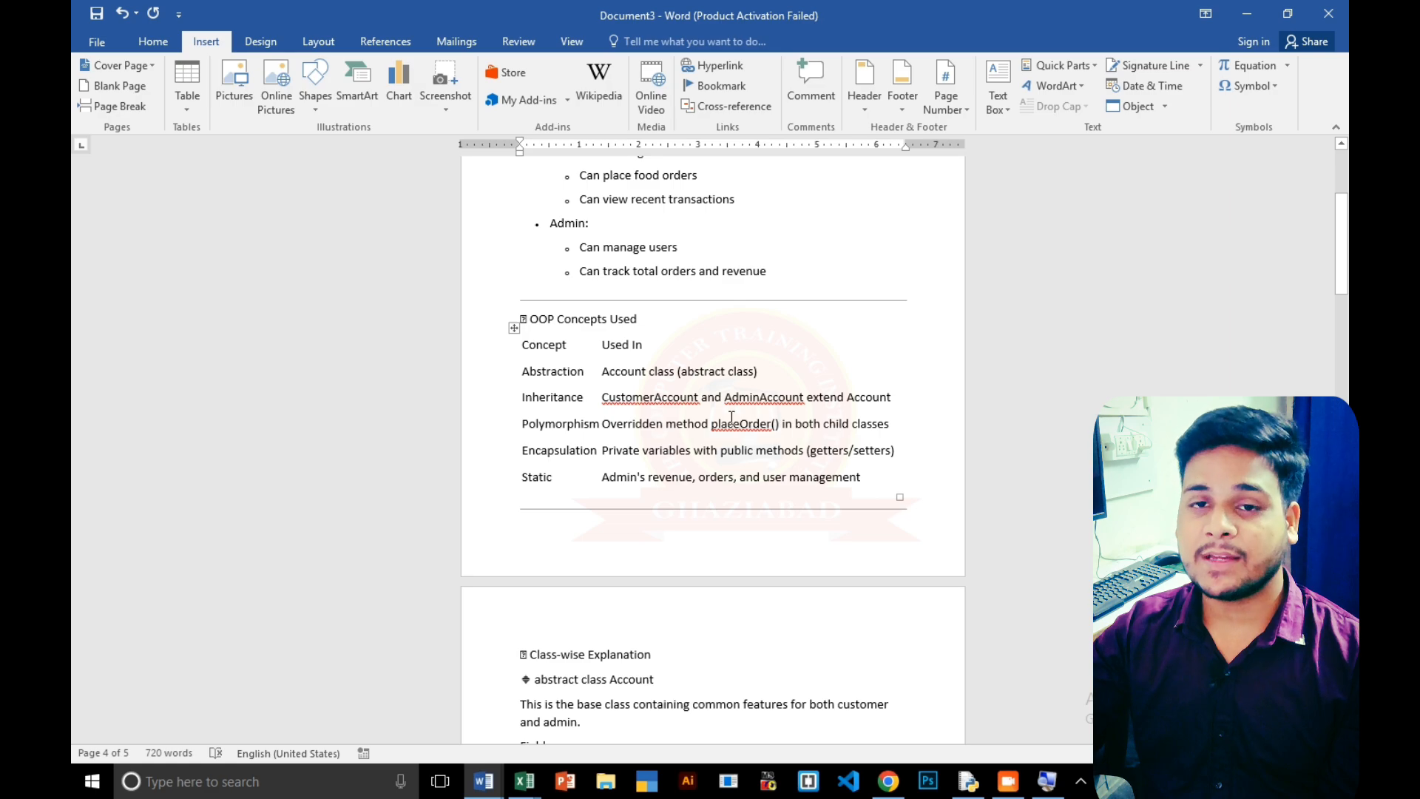
scroll(732, 418, down, 5)
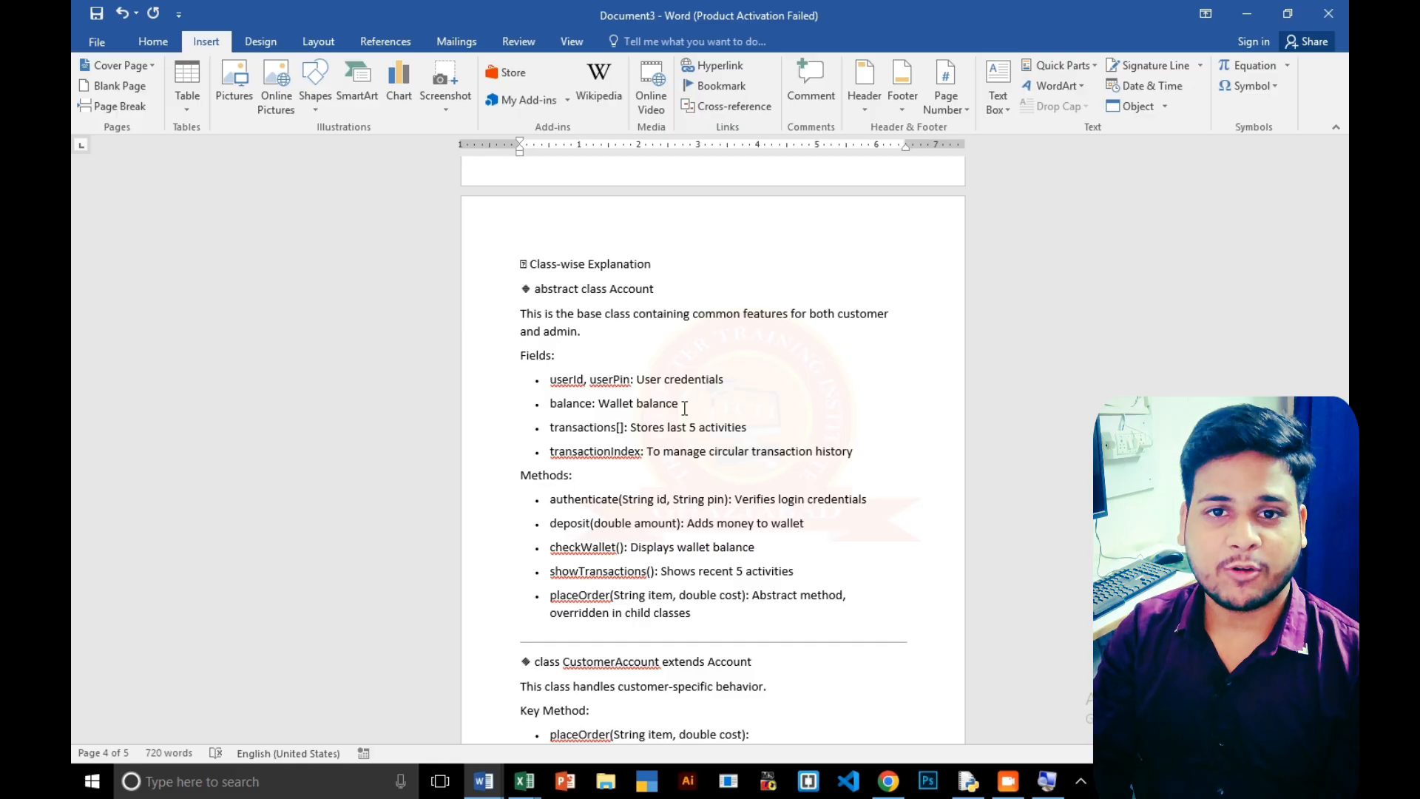
scroll(780, 466, down, 10)
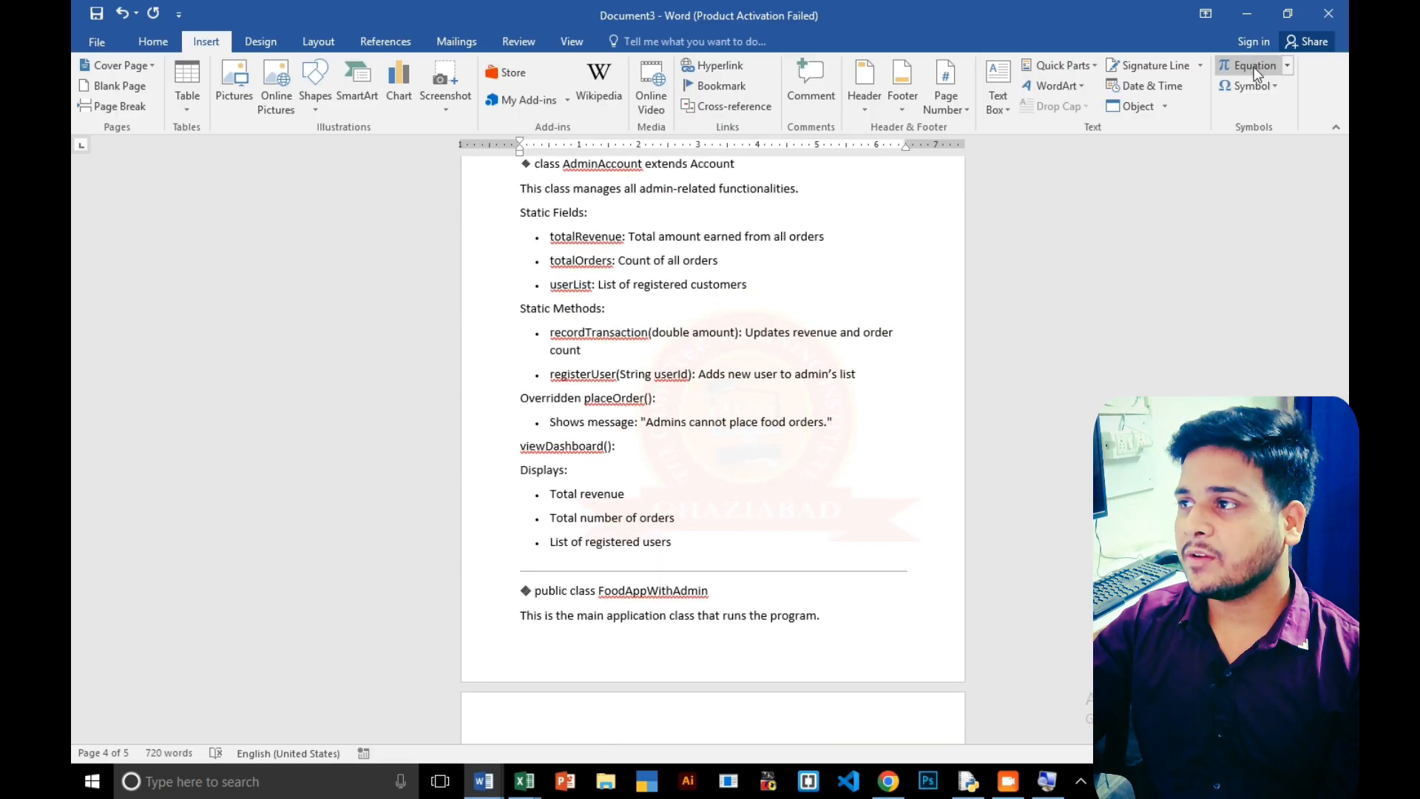
scroll(744, 591, down, 8)
Create a new blank document and insert the built-in Binomial Theorem equation.
key(ctrl+n)
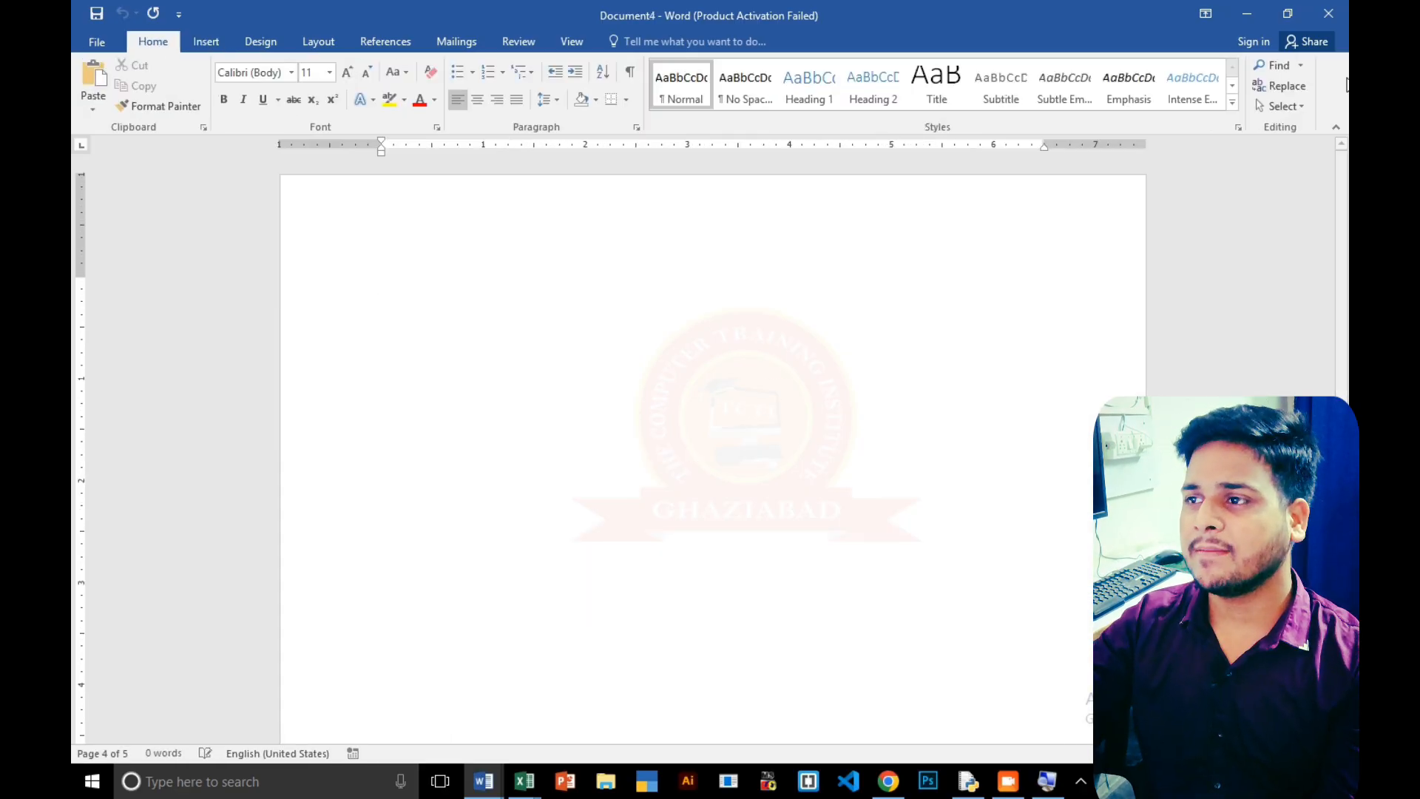
click(204, 44)
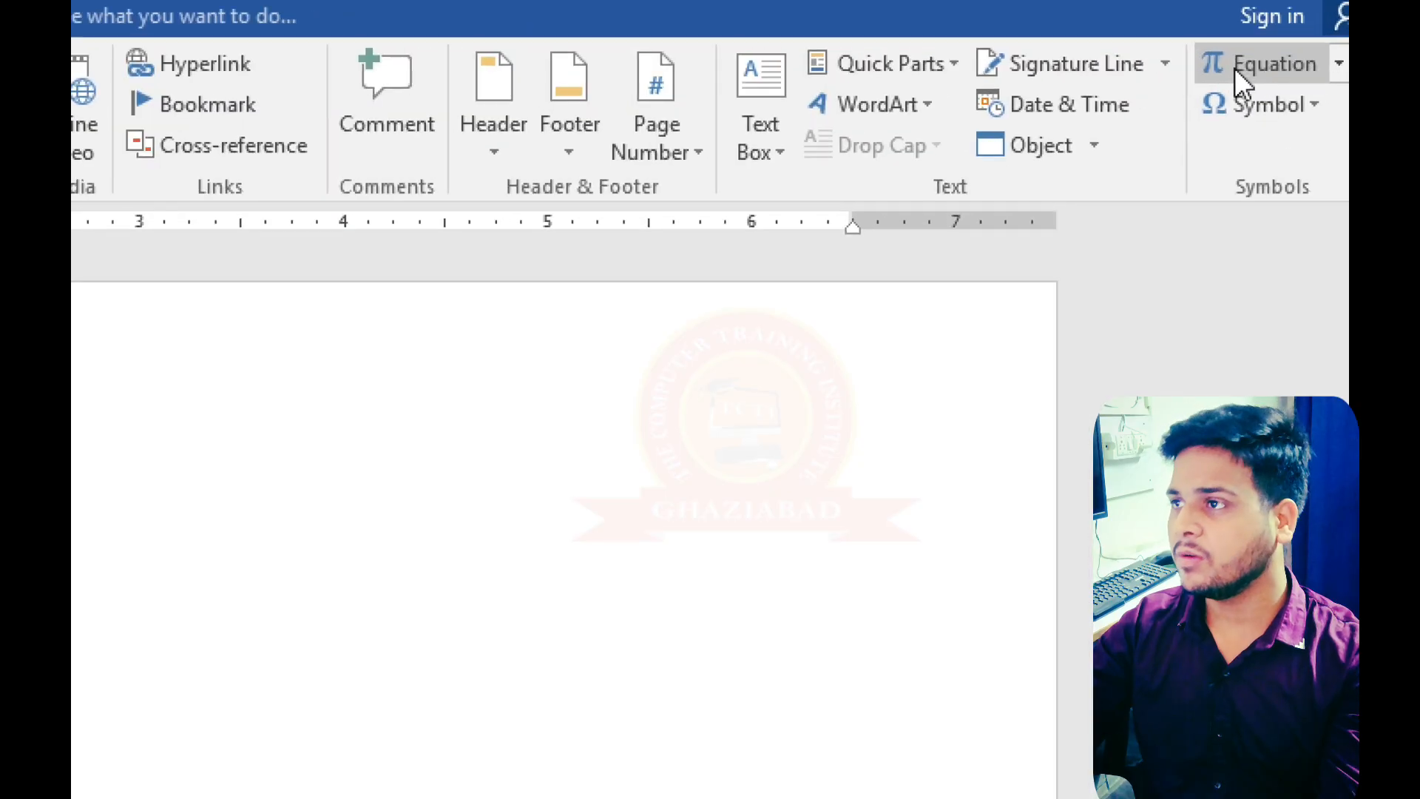
click(1326, 65)
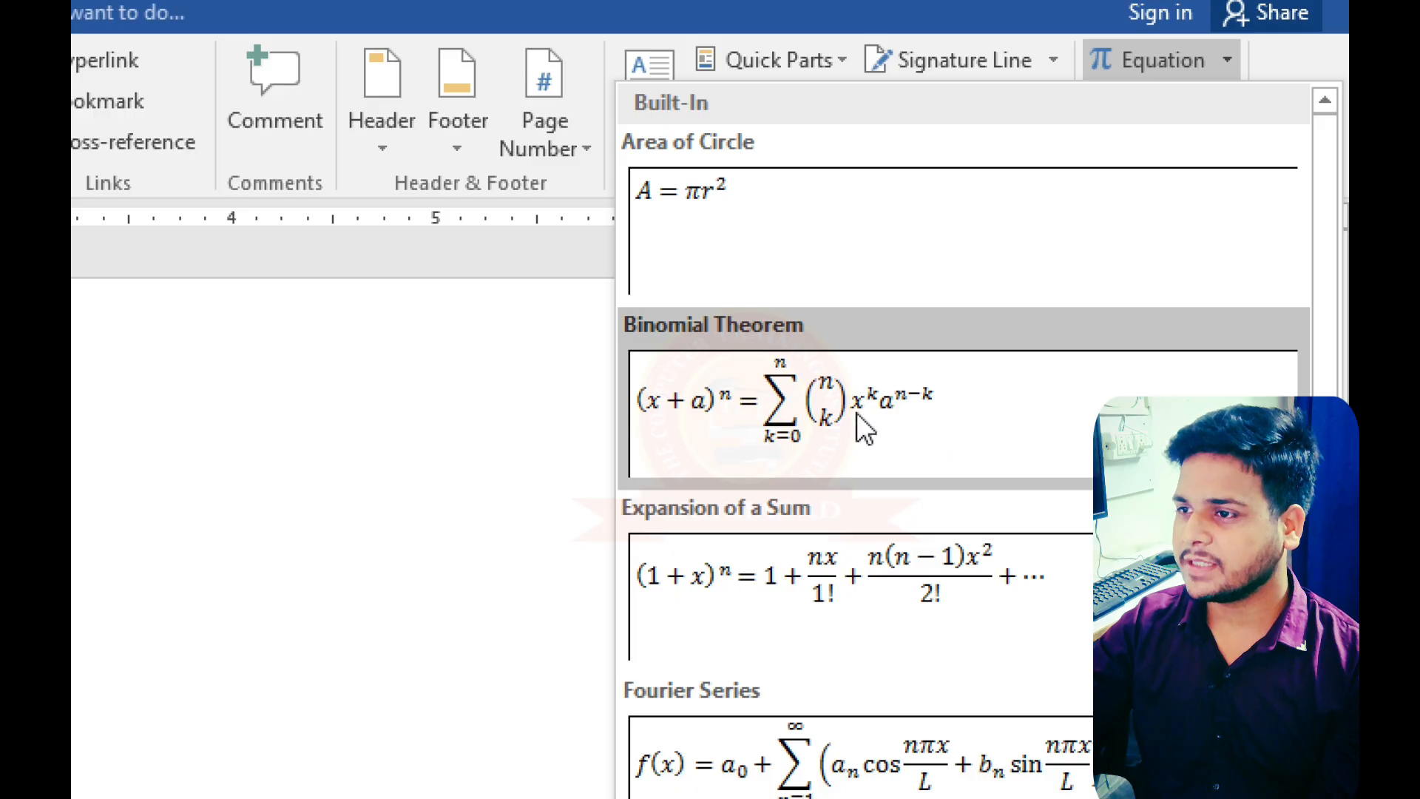
click(832, 436)
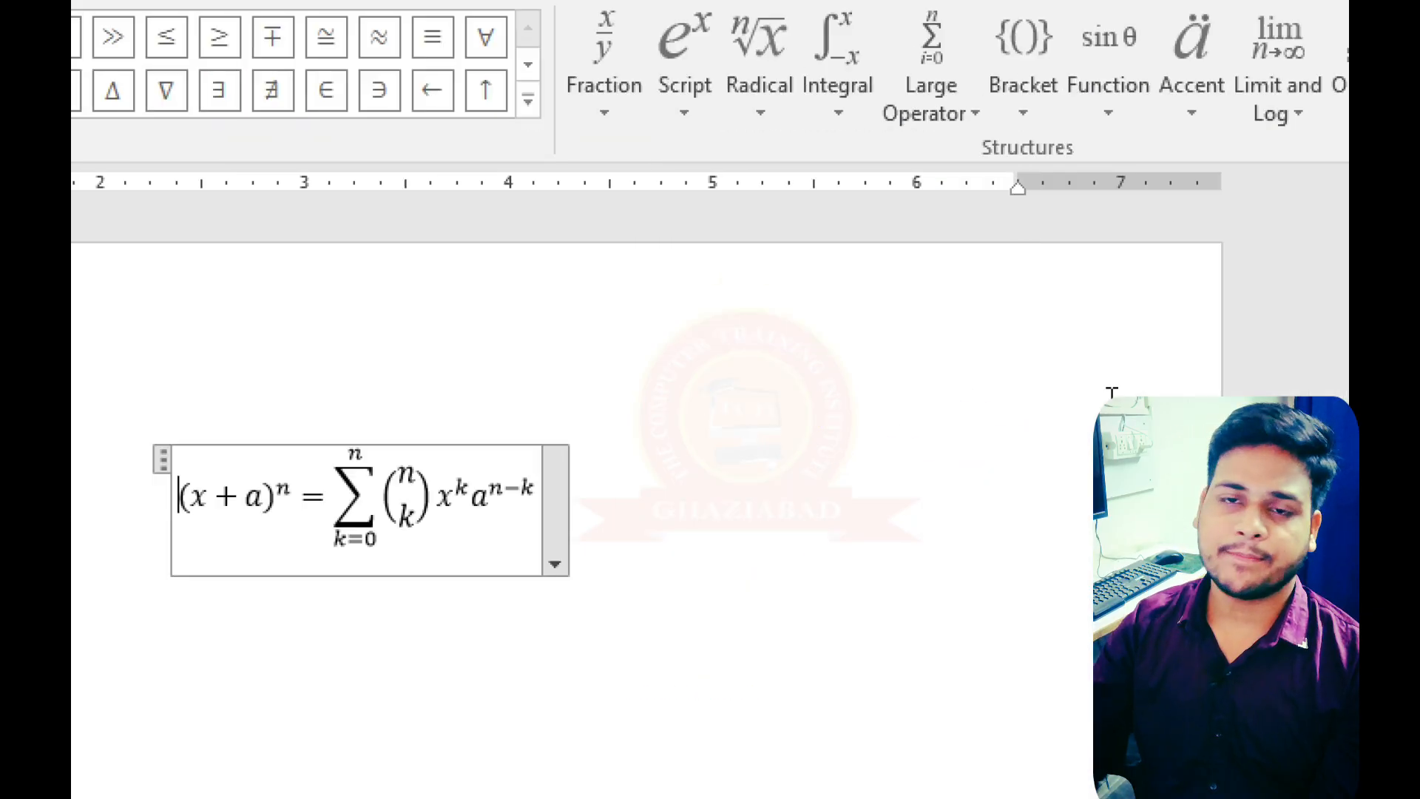
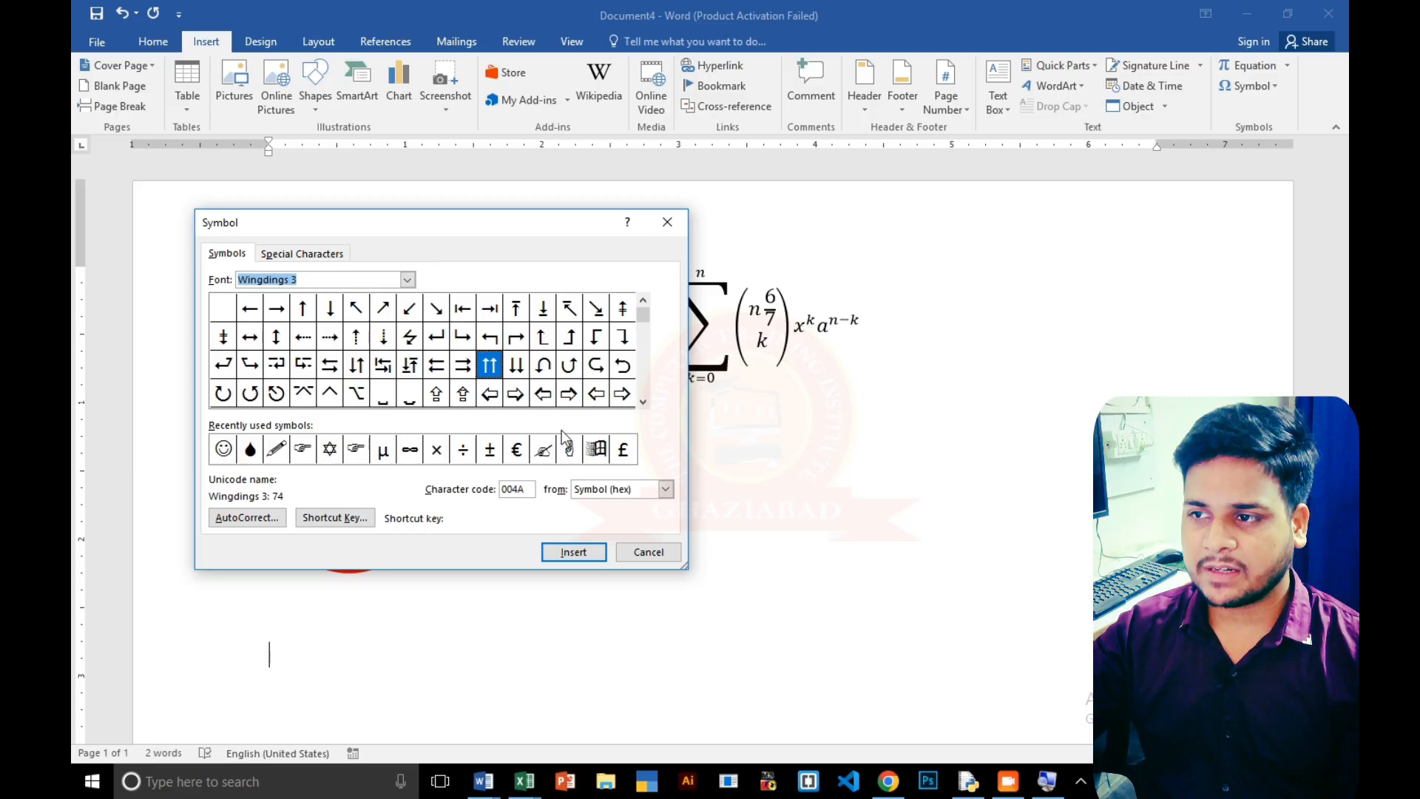
Insert the double upward arrow symbol (Wingdings 3, character code 004A) below the equation and display the list of special characters.
click(489, 365)
click(574, 553)
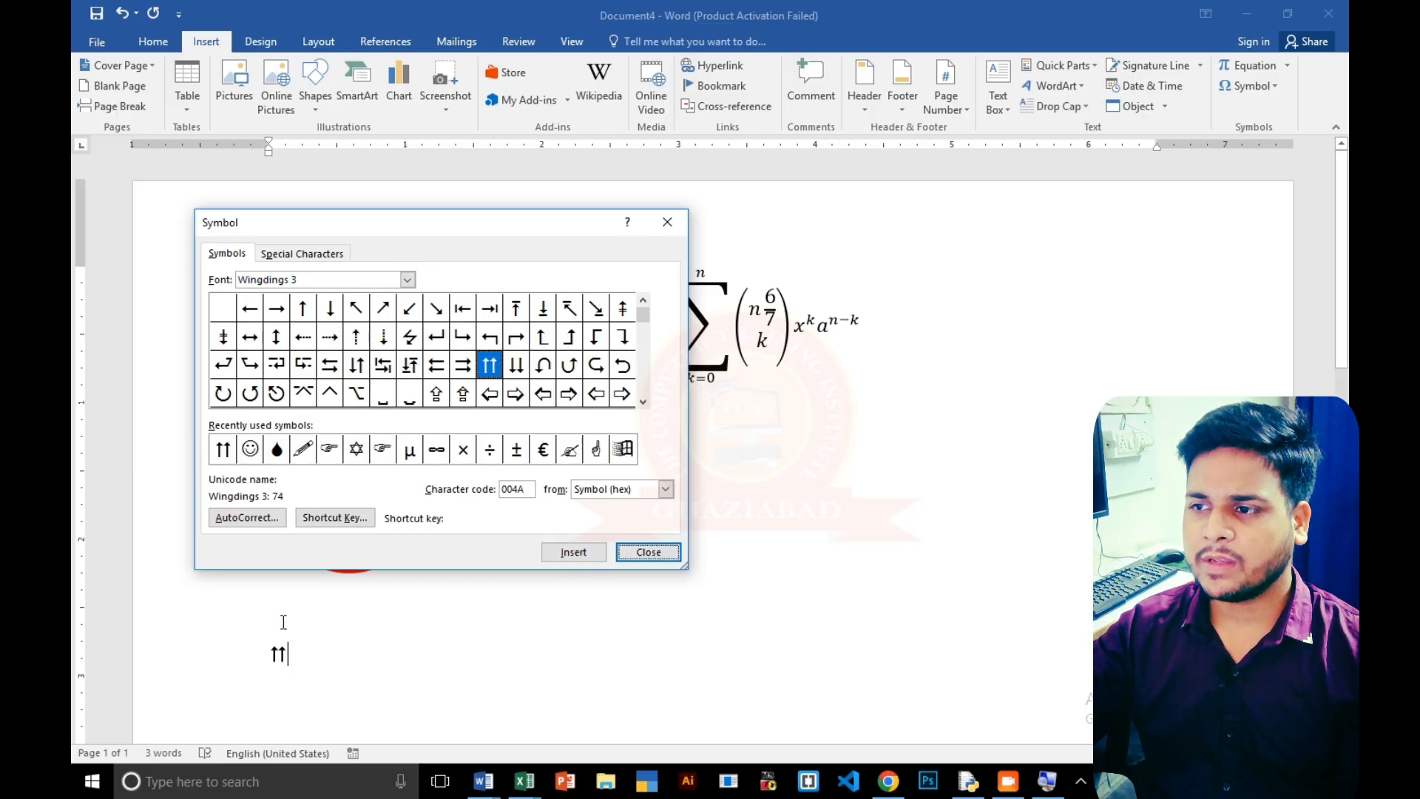
click(285, 259)
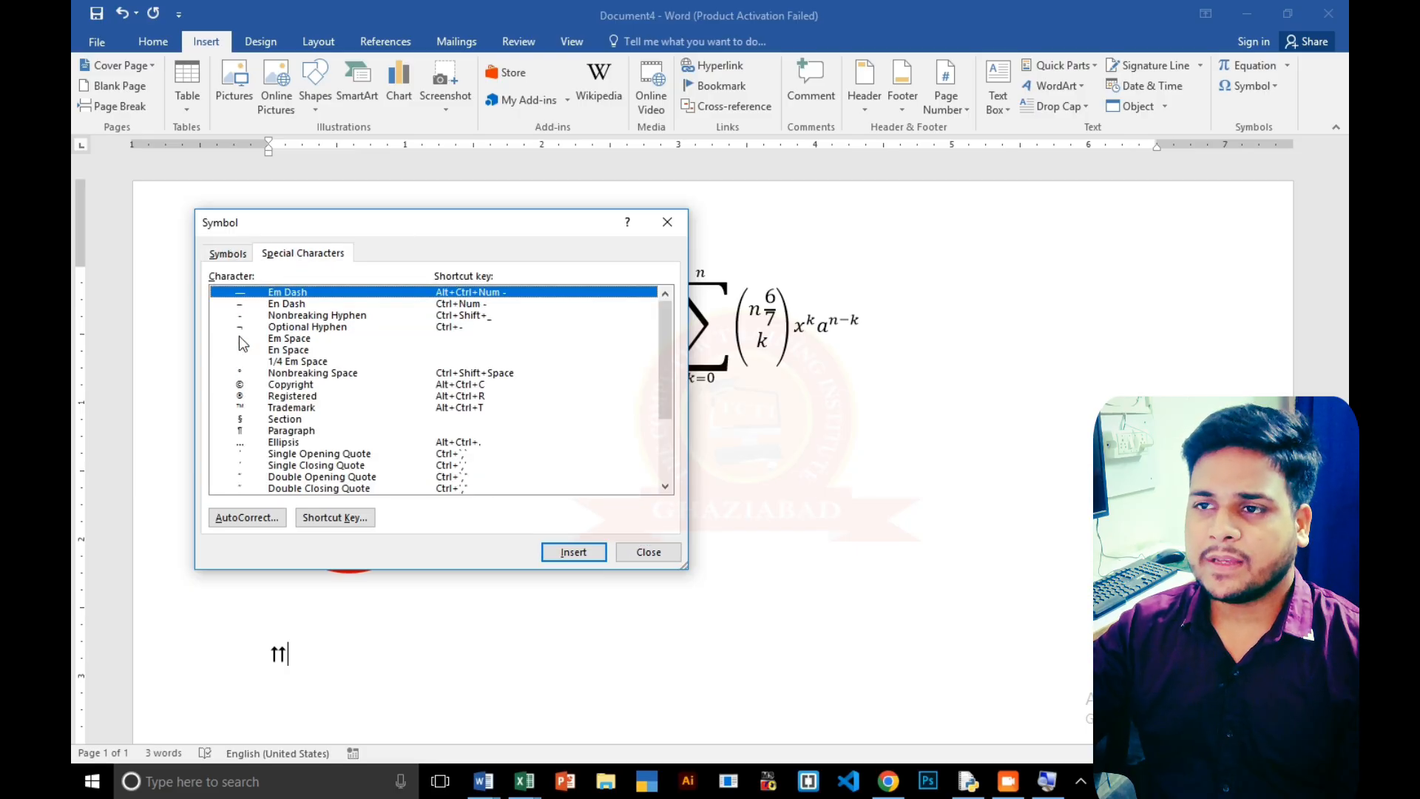
Review the special characters and their shortcut keys, and close the Symbol dialog.
scroll(253, 337, down, 3)
scroll(267, 403, up, 3)
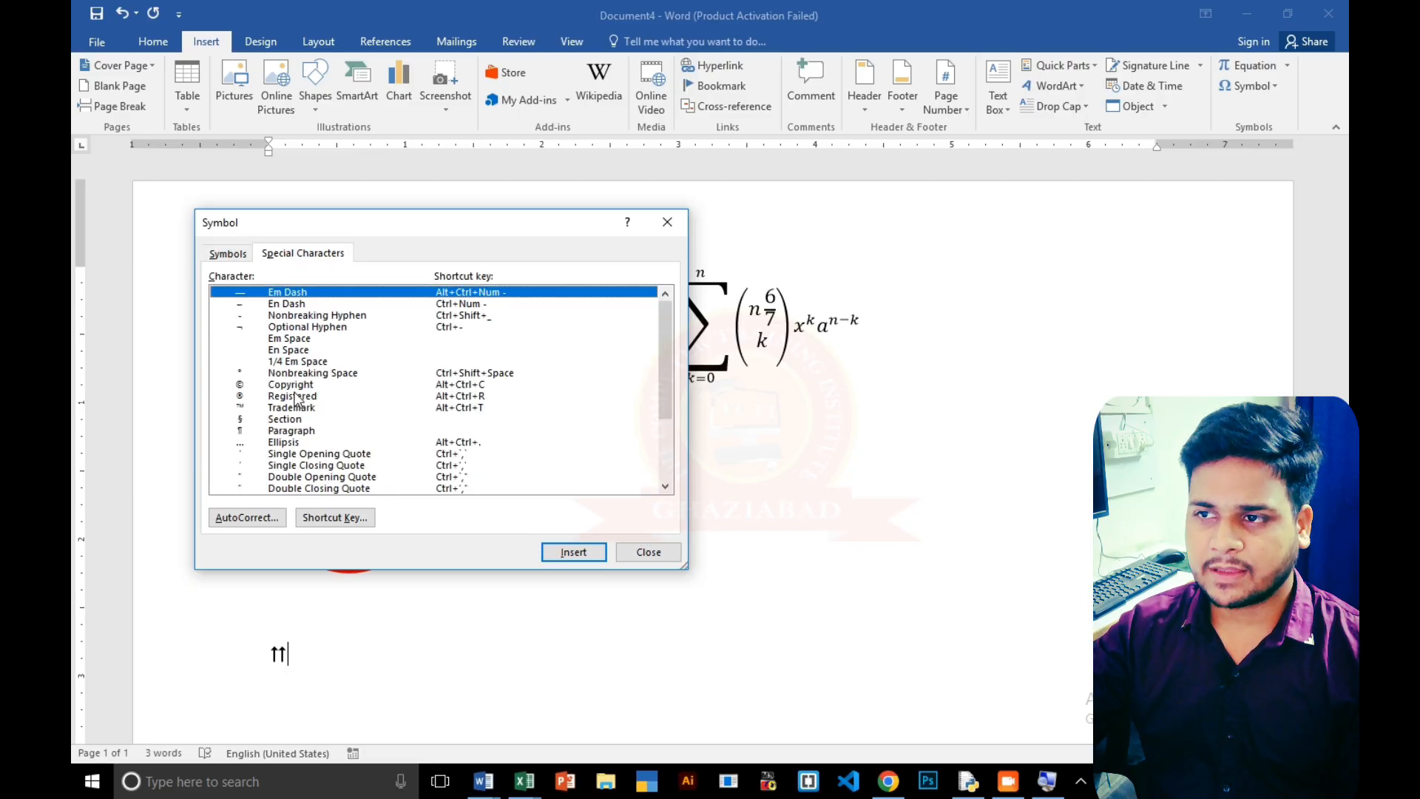
click(231, 254)
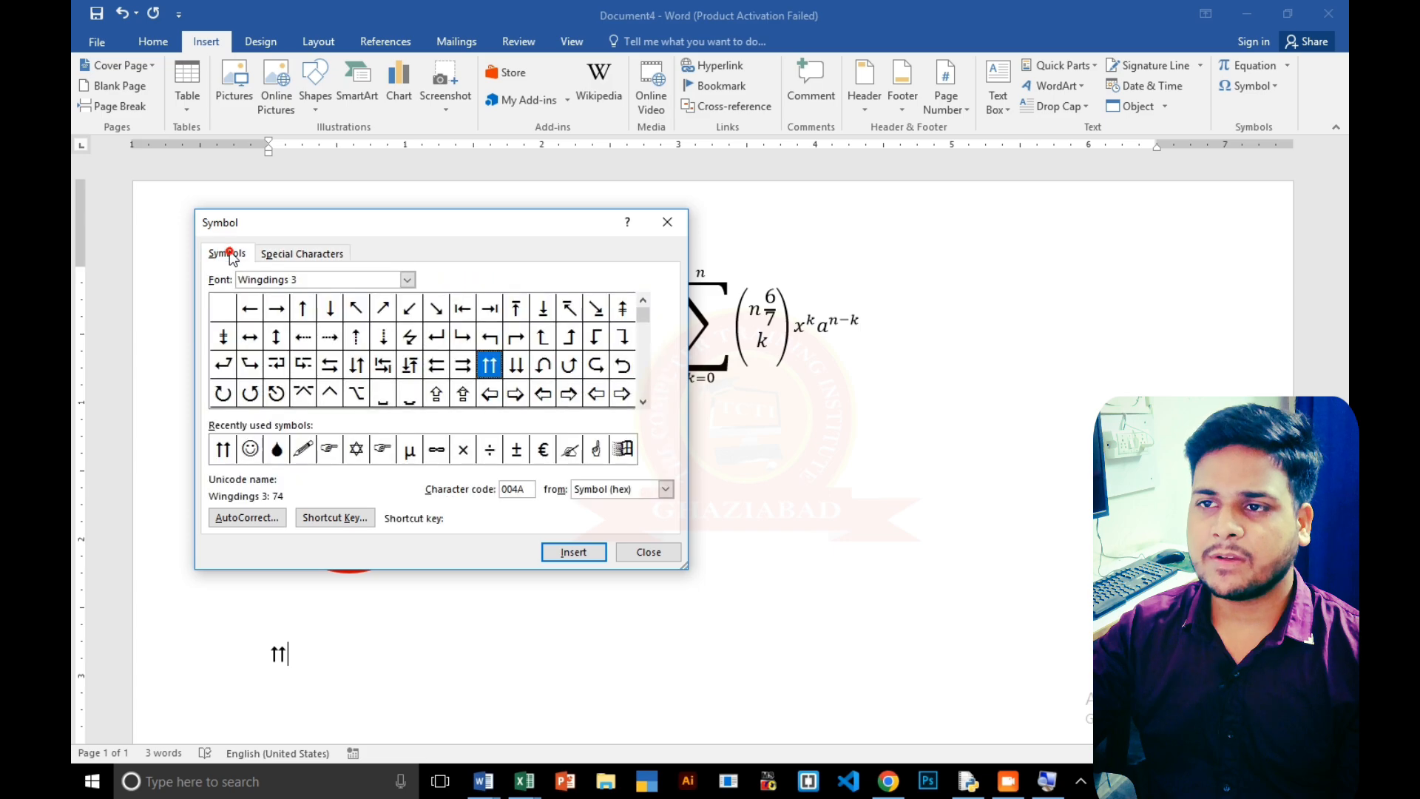
click(306, 254)
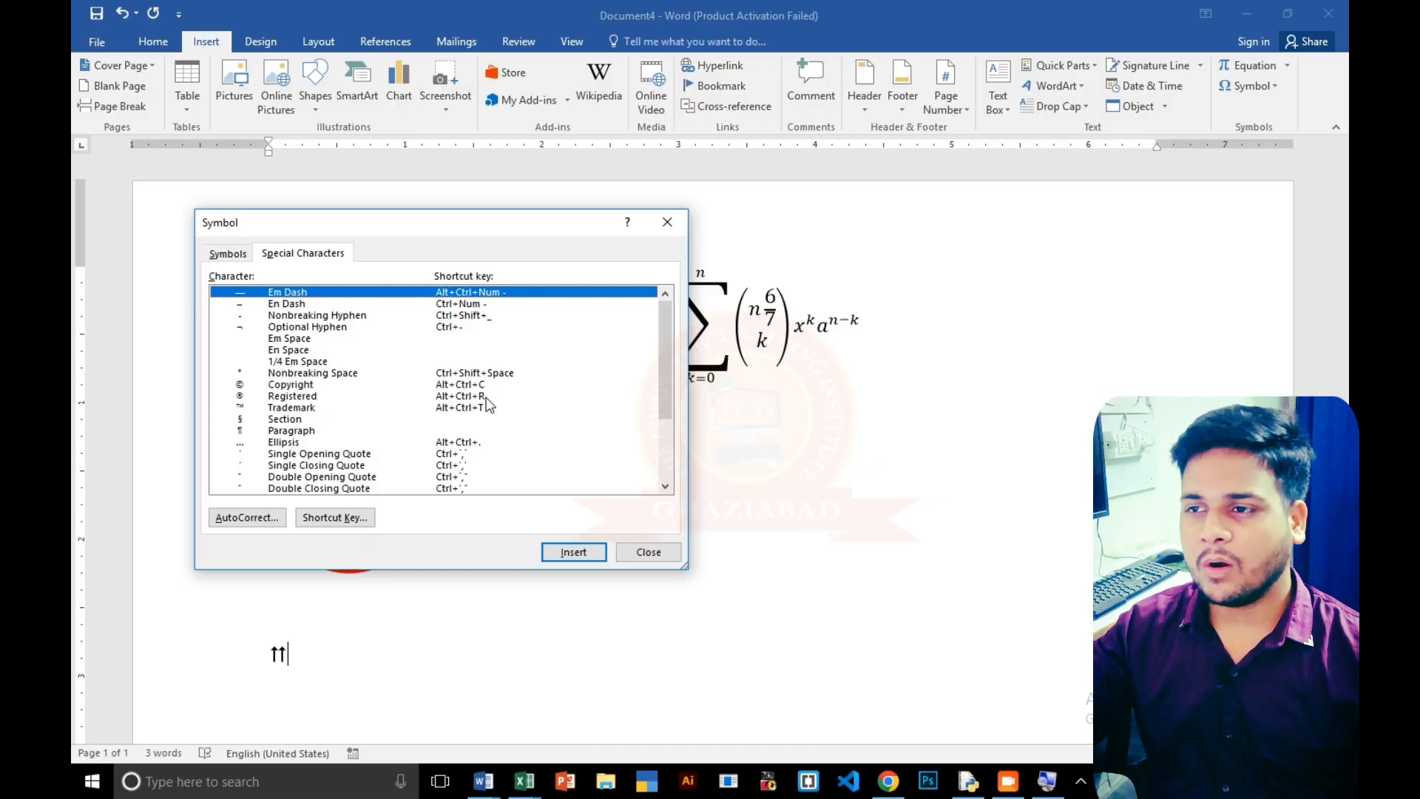
click(671, 222)
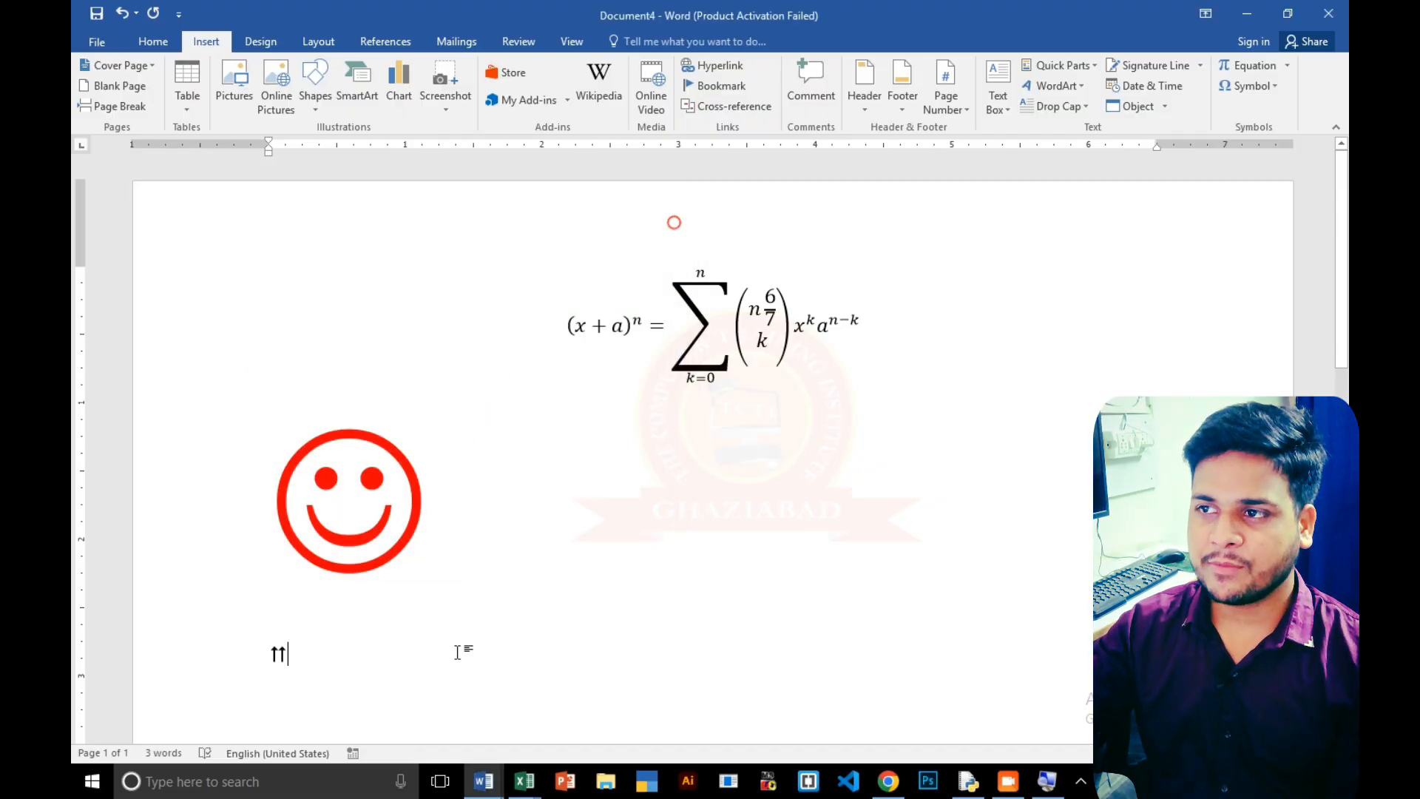
Replace the double upward arrow symbol with the text RAM and format it bold at 48 pt.
key(BackSpace)
text(RAM)
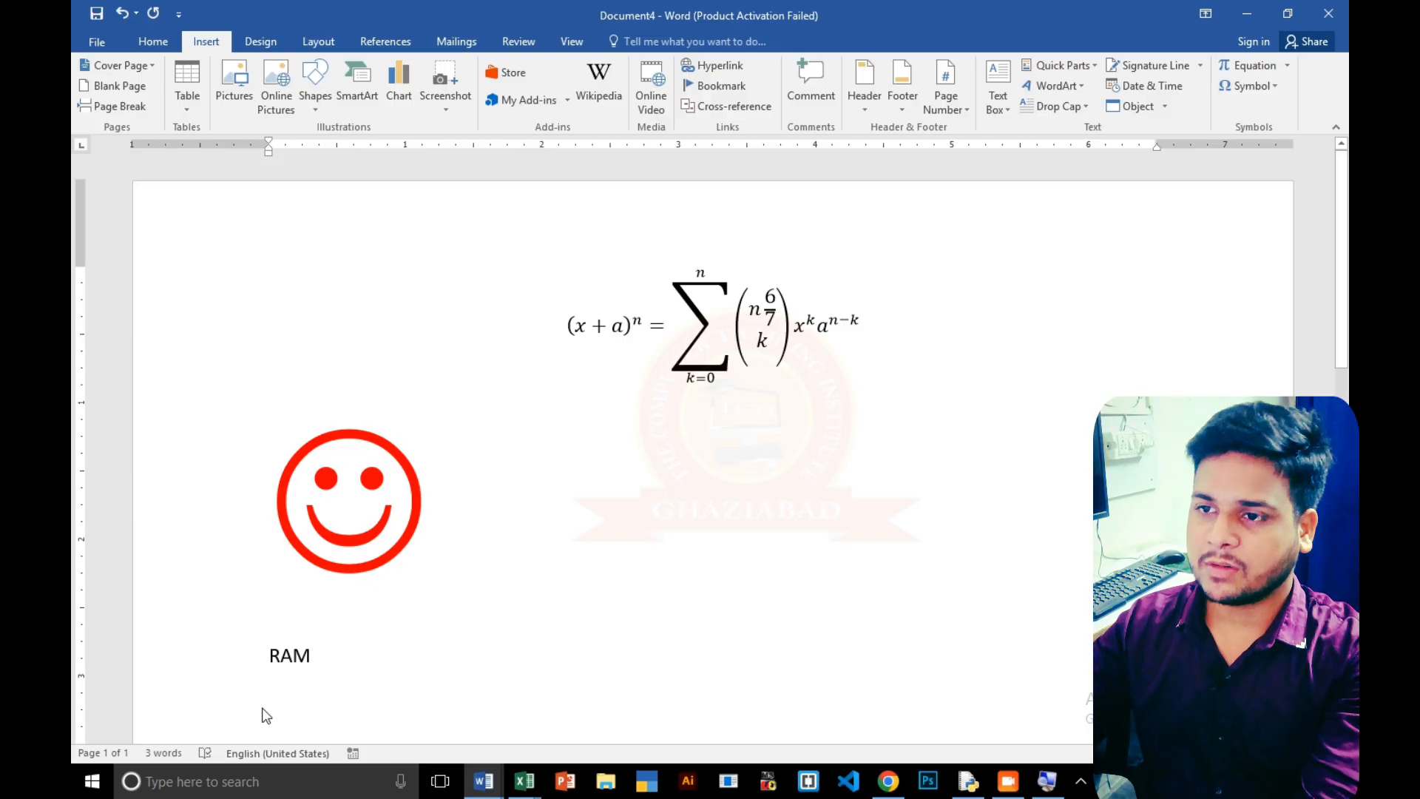
click(237, 669)
key(ctrl+shift+period)
key(ctrl+shift+period)
key(ctrl+shift+period)
key(ctrl+shift+period)
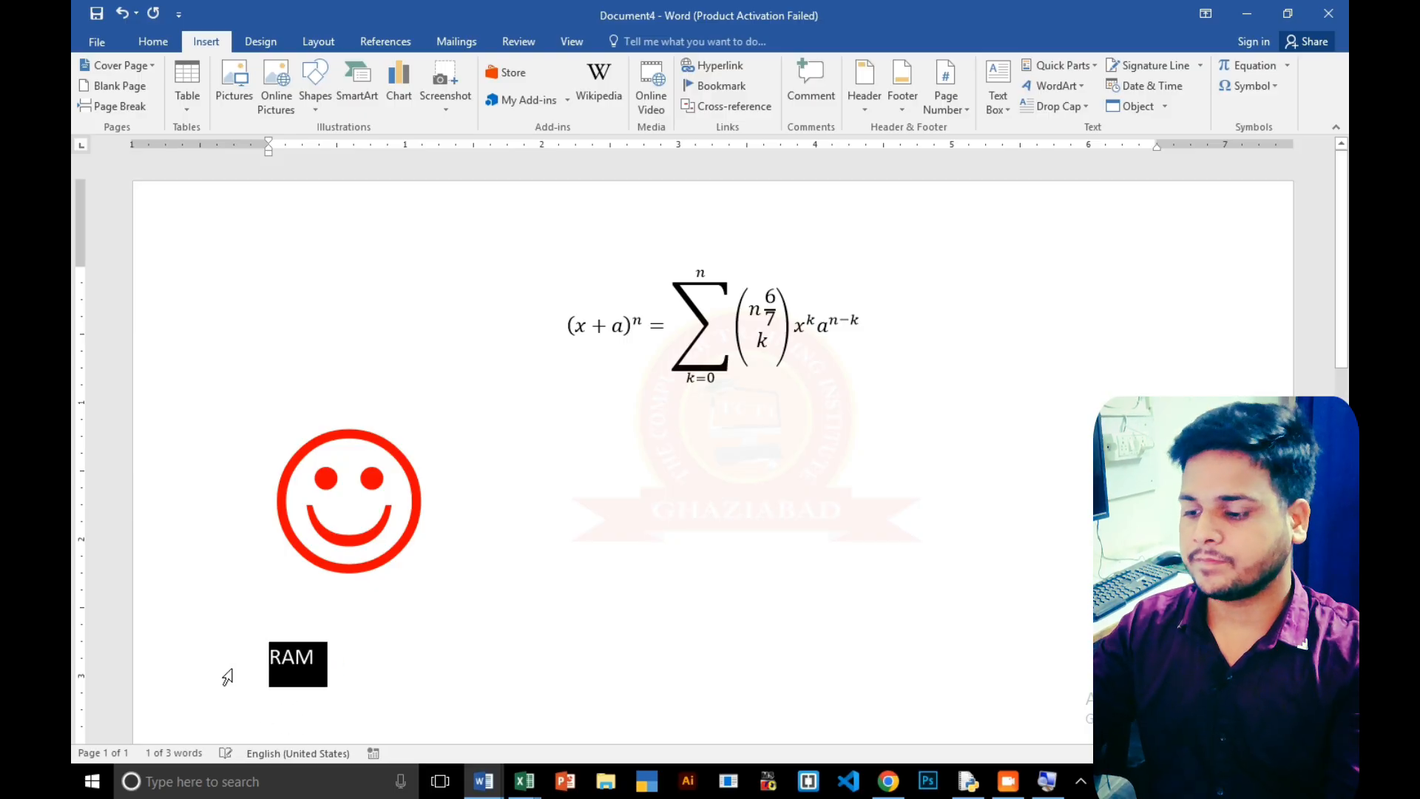
key(ctrl+shift+period)
key(ctrl+shift+period)
key(ctrl+shift+period)
key(ctrl+shift+period)
key(ctrl+shift+period)
key(ctrl+shift+period)
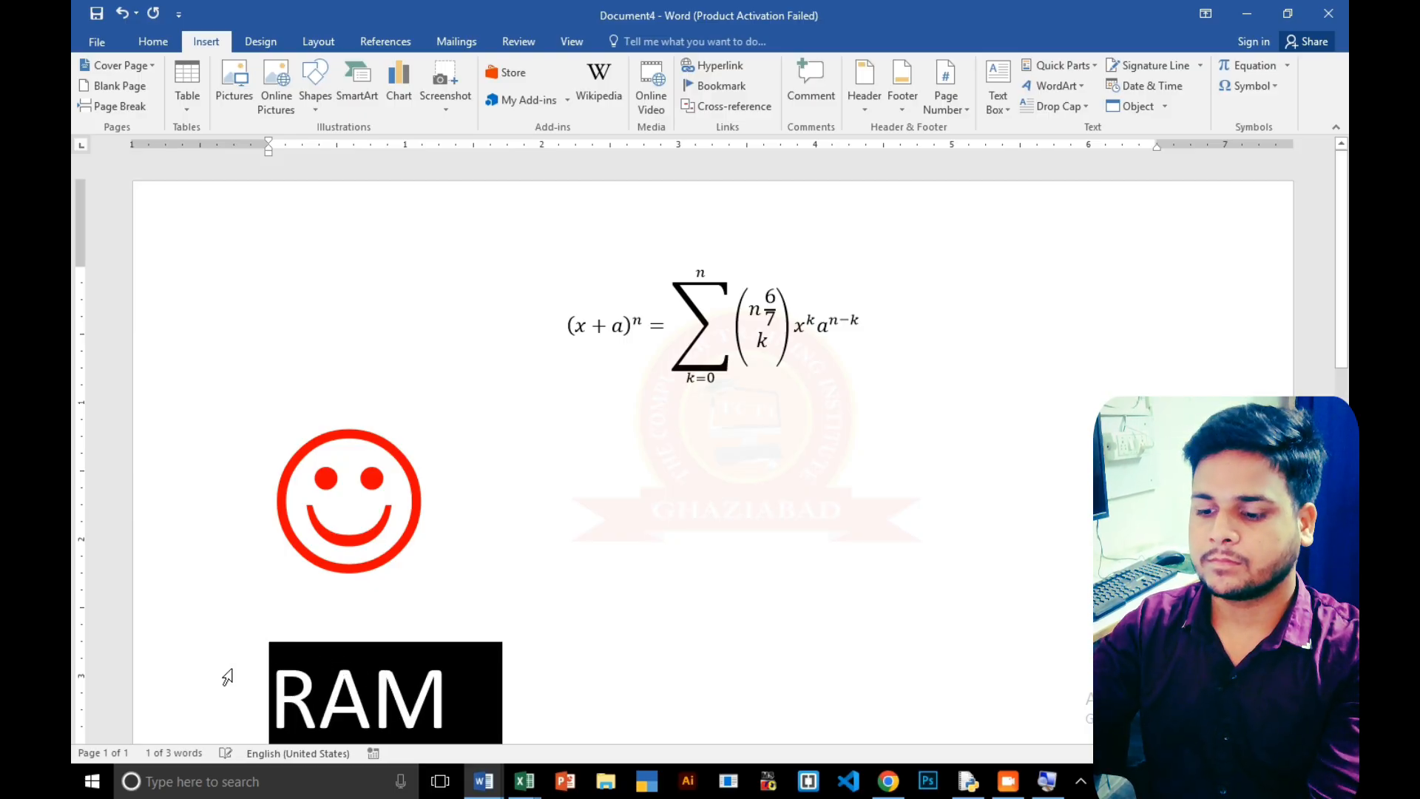
key(ctrl+shift+period)
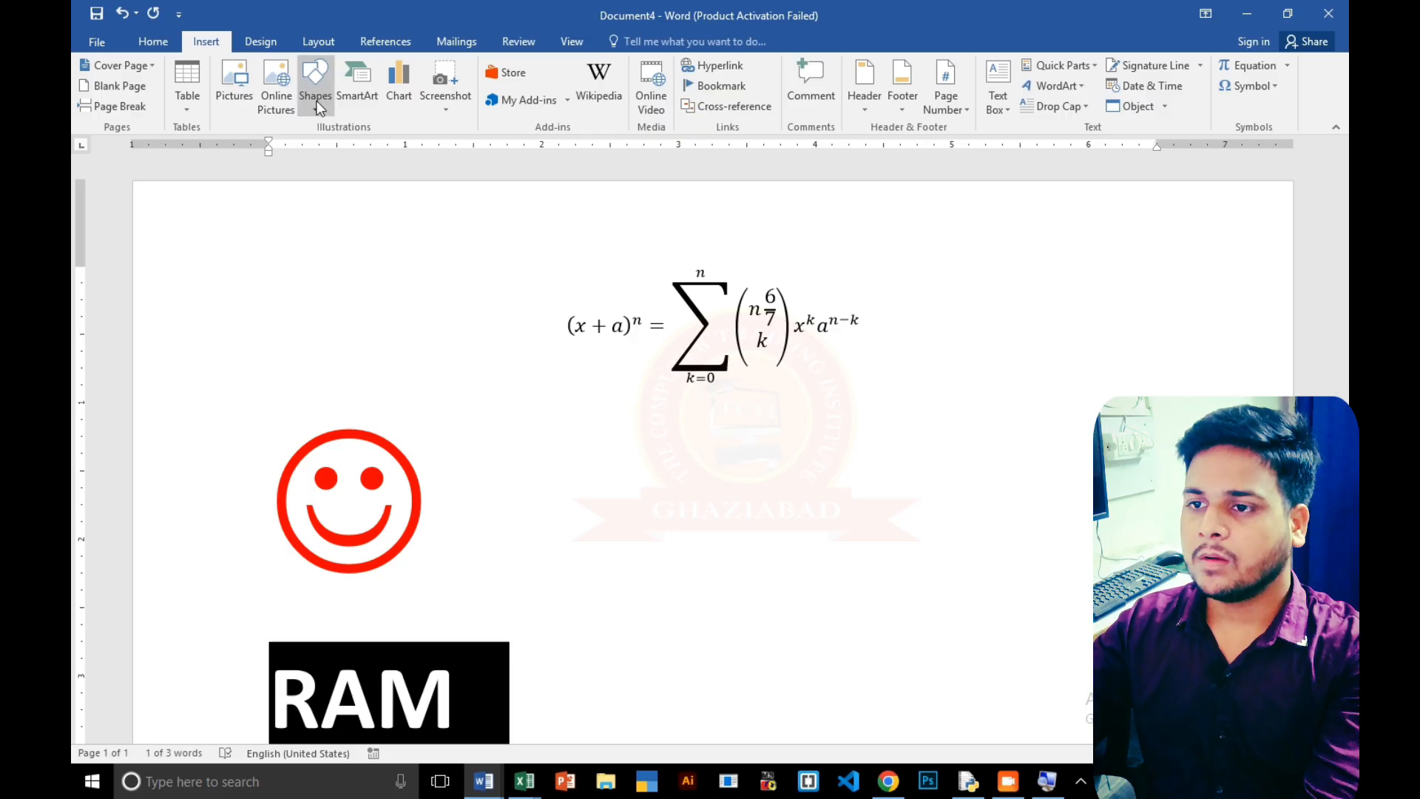
Color the word RAM red.
click(150, 46)
click(419, 100)
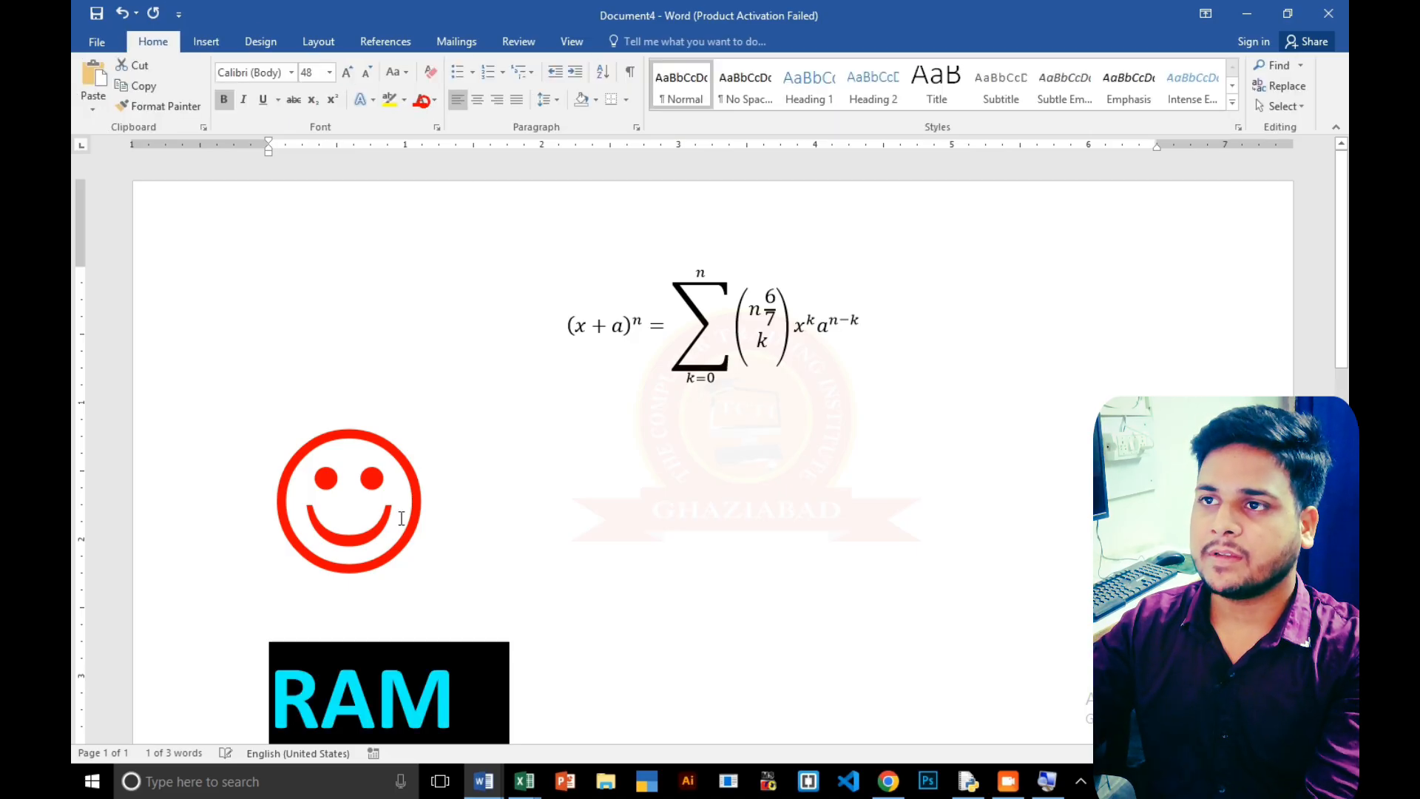
click(562, 518)
scroll(581, 667, down, 1)
scroll(581, 666, down, 1)
With the cursor after RAM, check the shortcut keys for the copyright, registered and trademark characters and close the list.
click(452, 562)
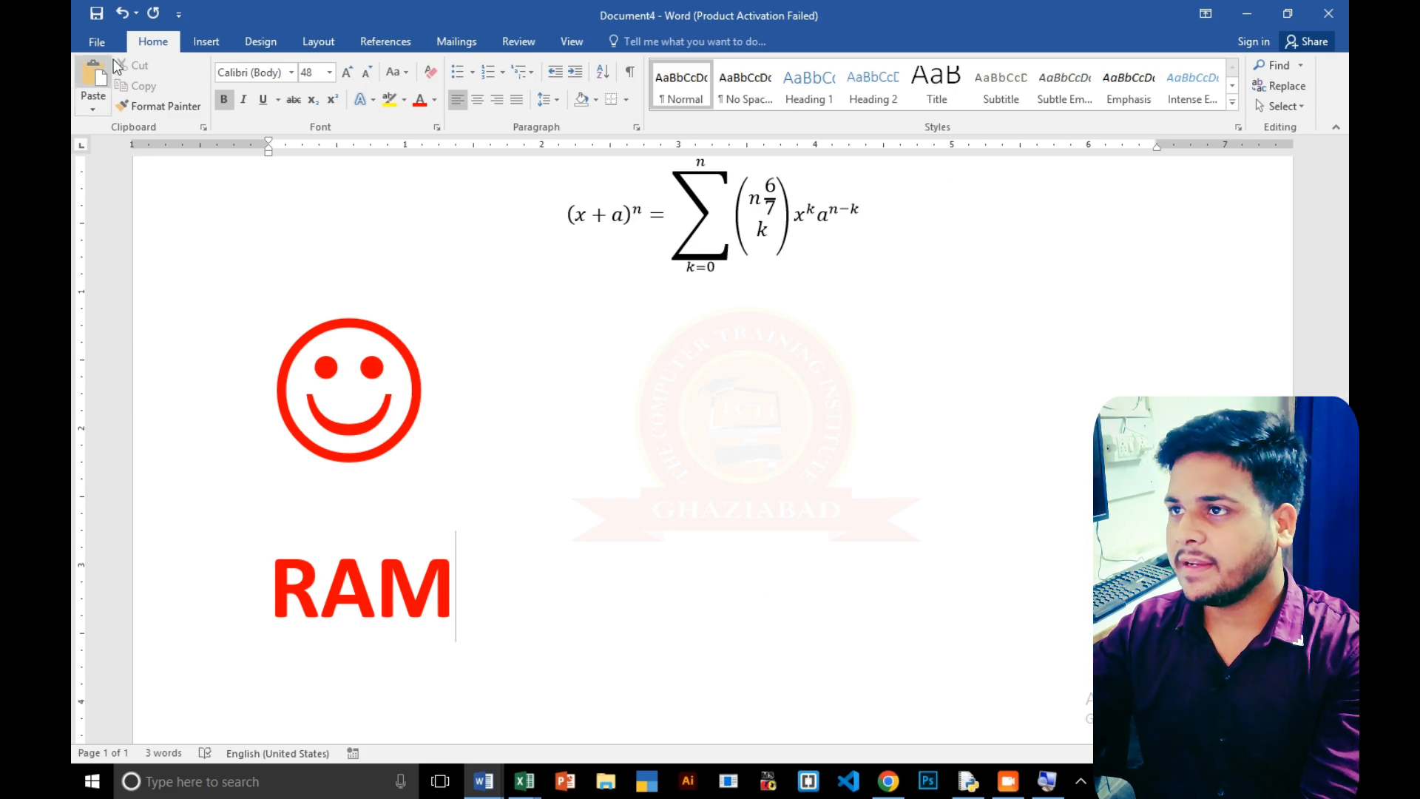
click(206, 46)
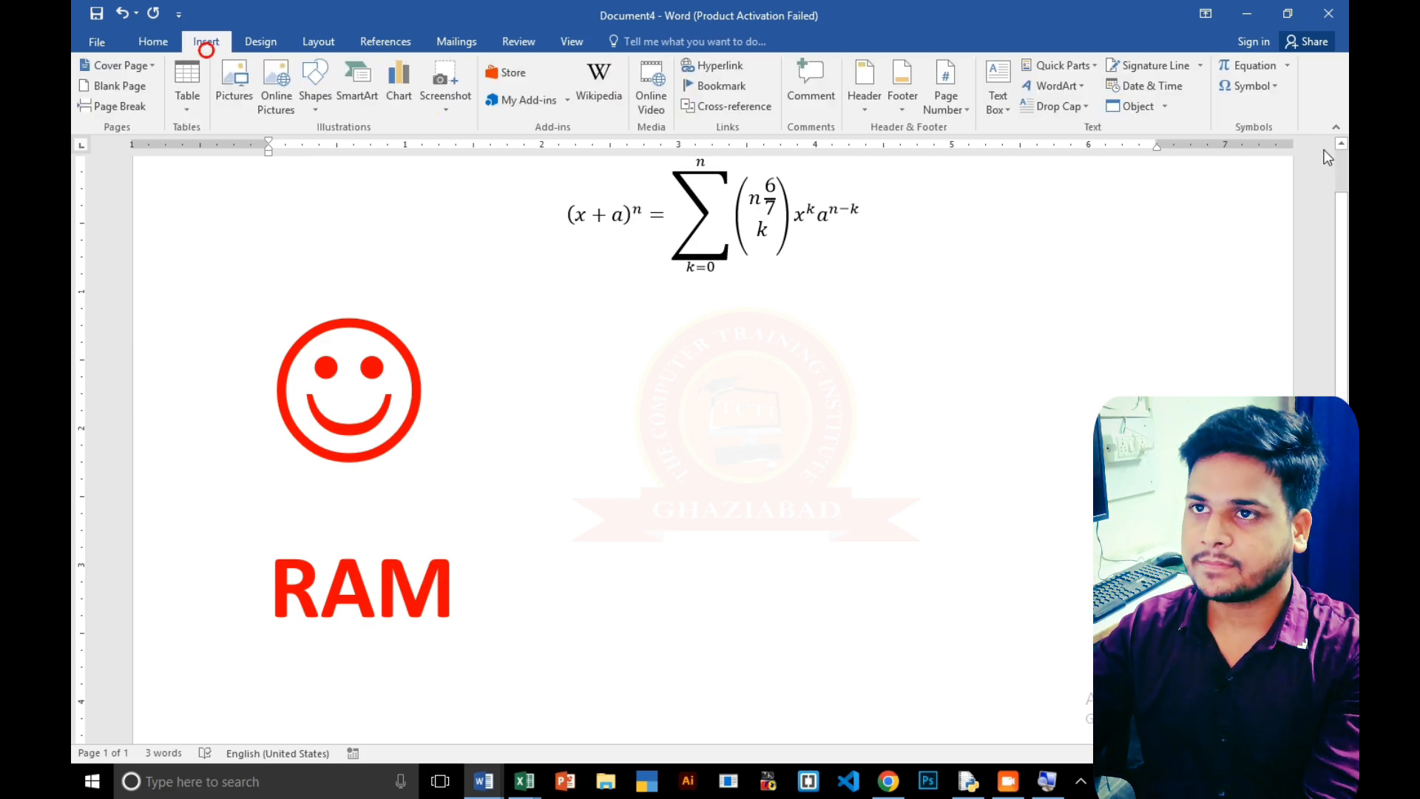
click(1250, 86)
click(1237, 214)
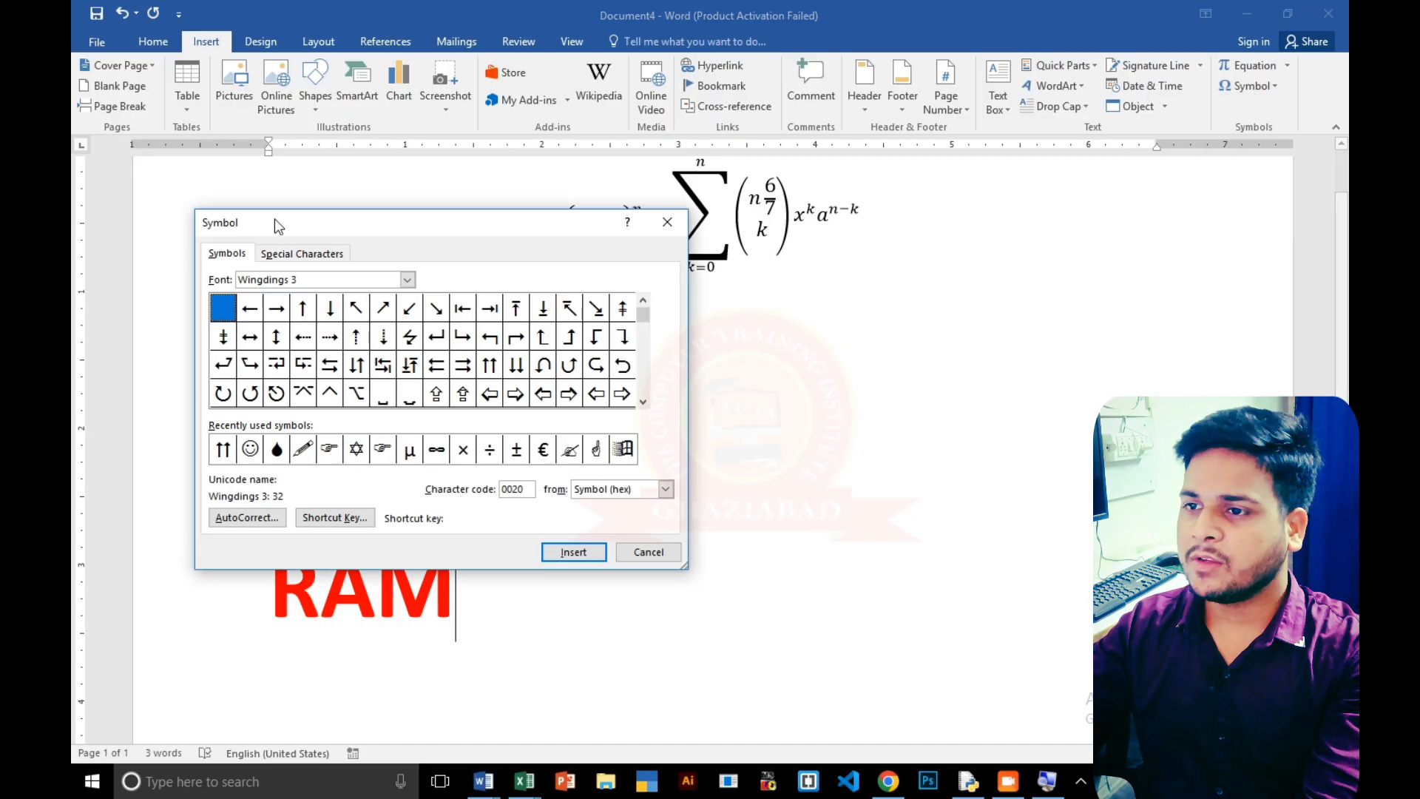
click(298, 253)
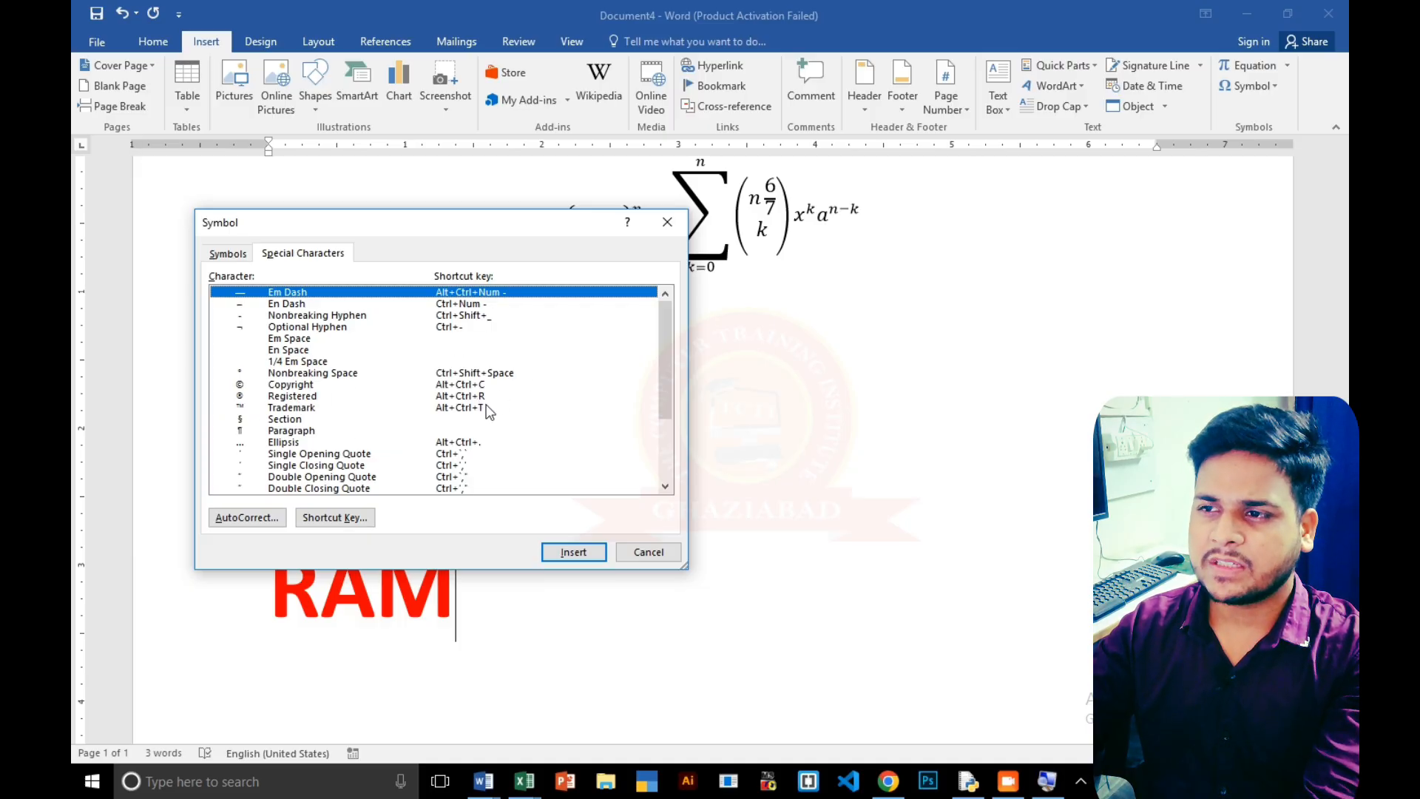
click(668, 230)
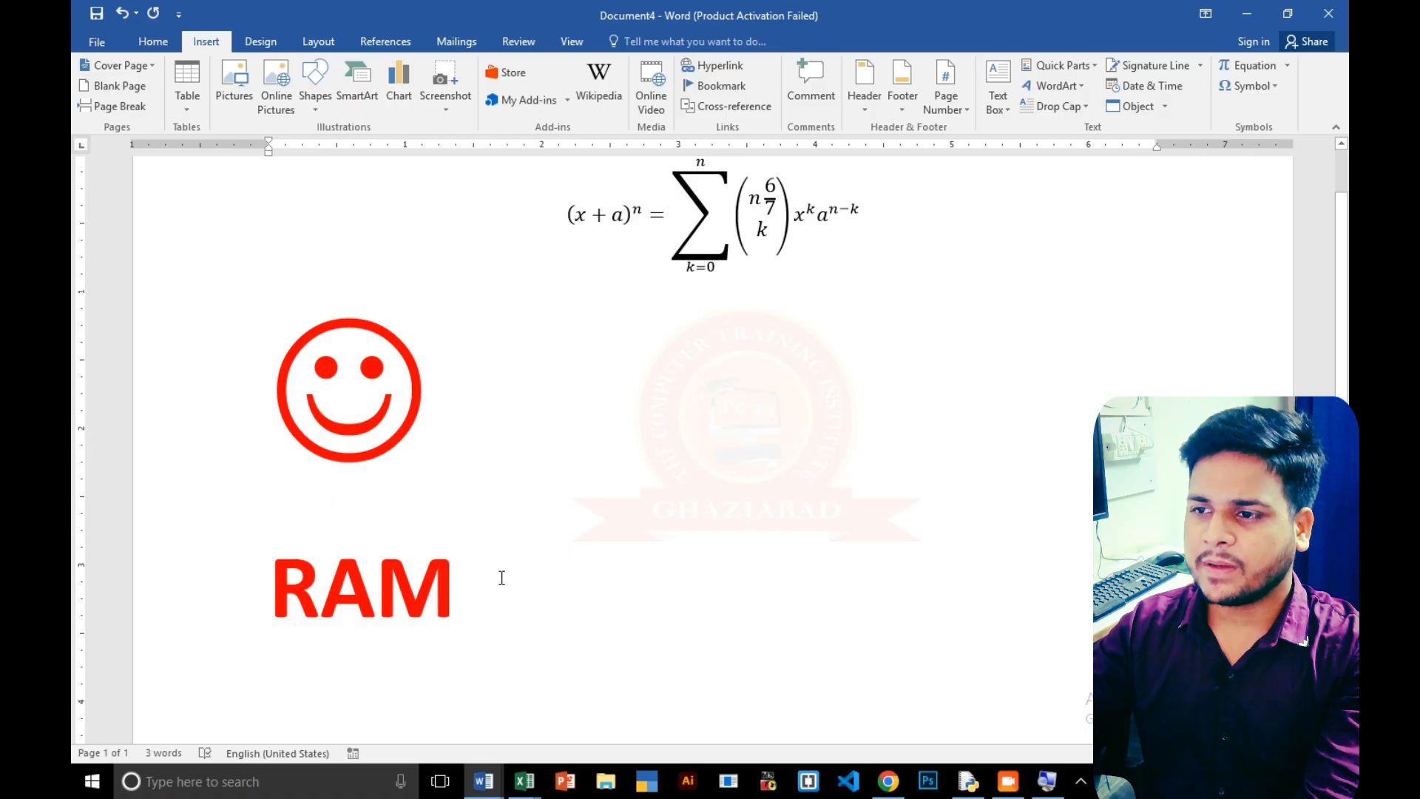
Add an empty line after the word RAM.
drag(452, 524, 469, 545)
click(472, 565)
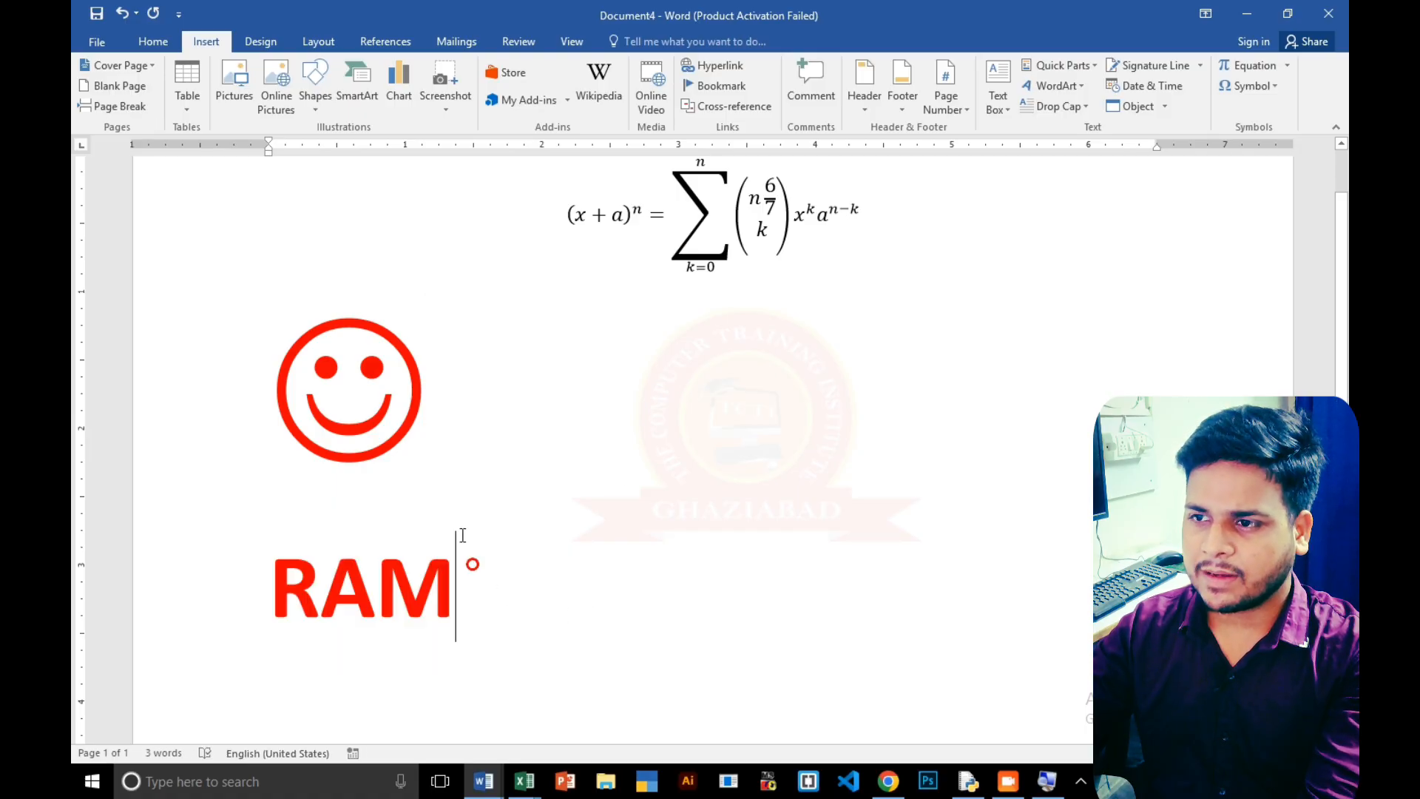
key(Return)
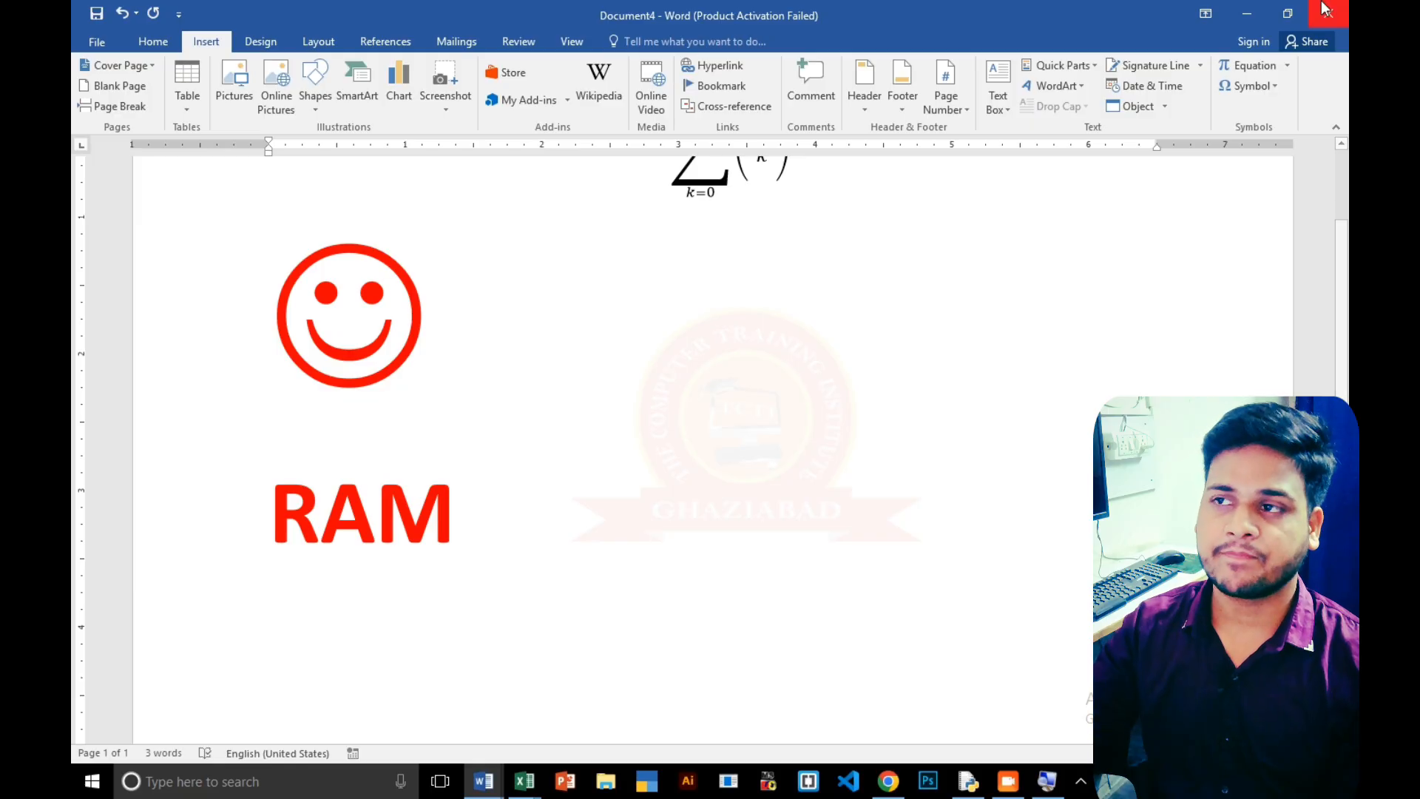
Create a new blank document and fill it with sample paragraphs using =RAND().
click(589, 441)
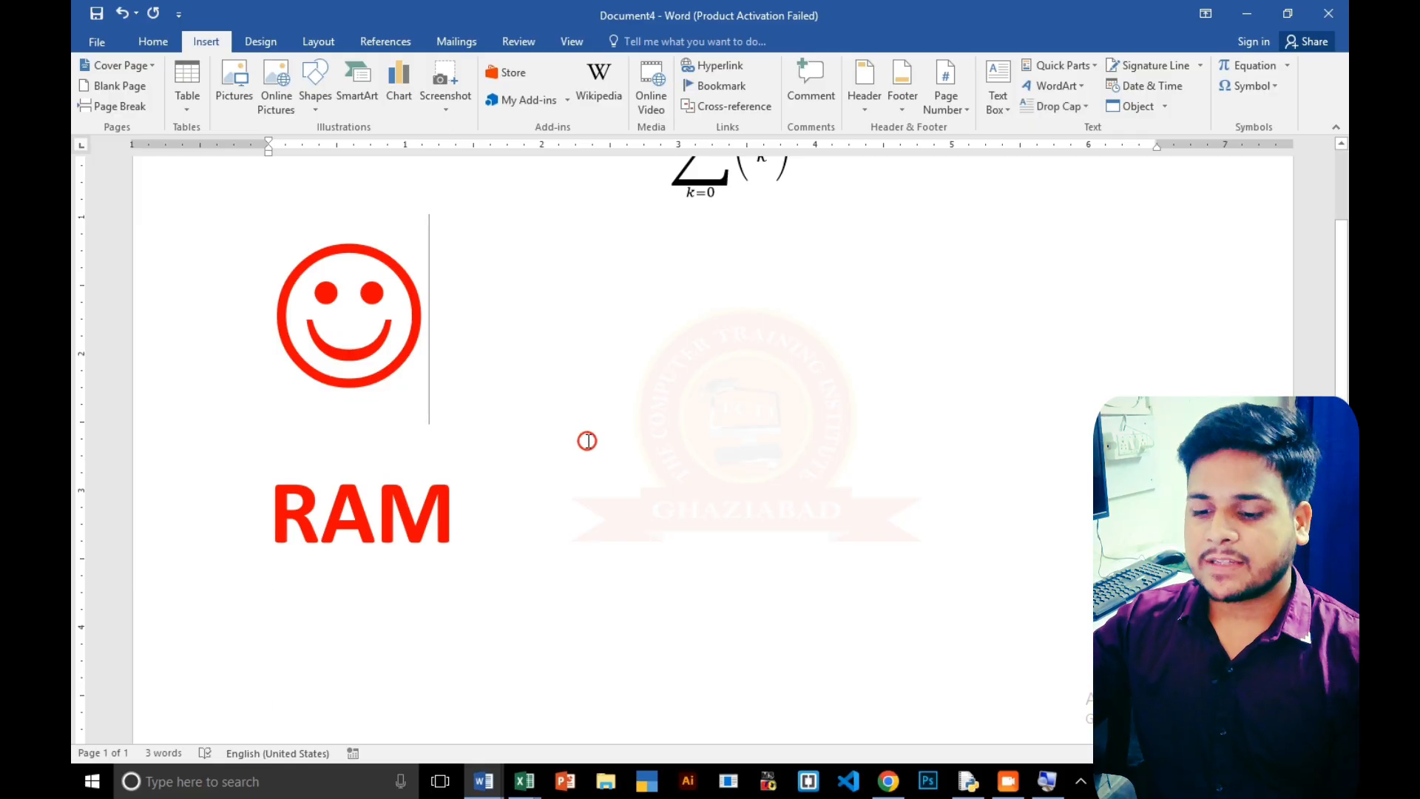
key(ctrl+n)
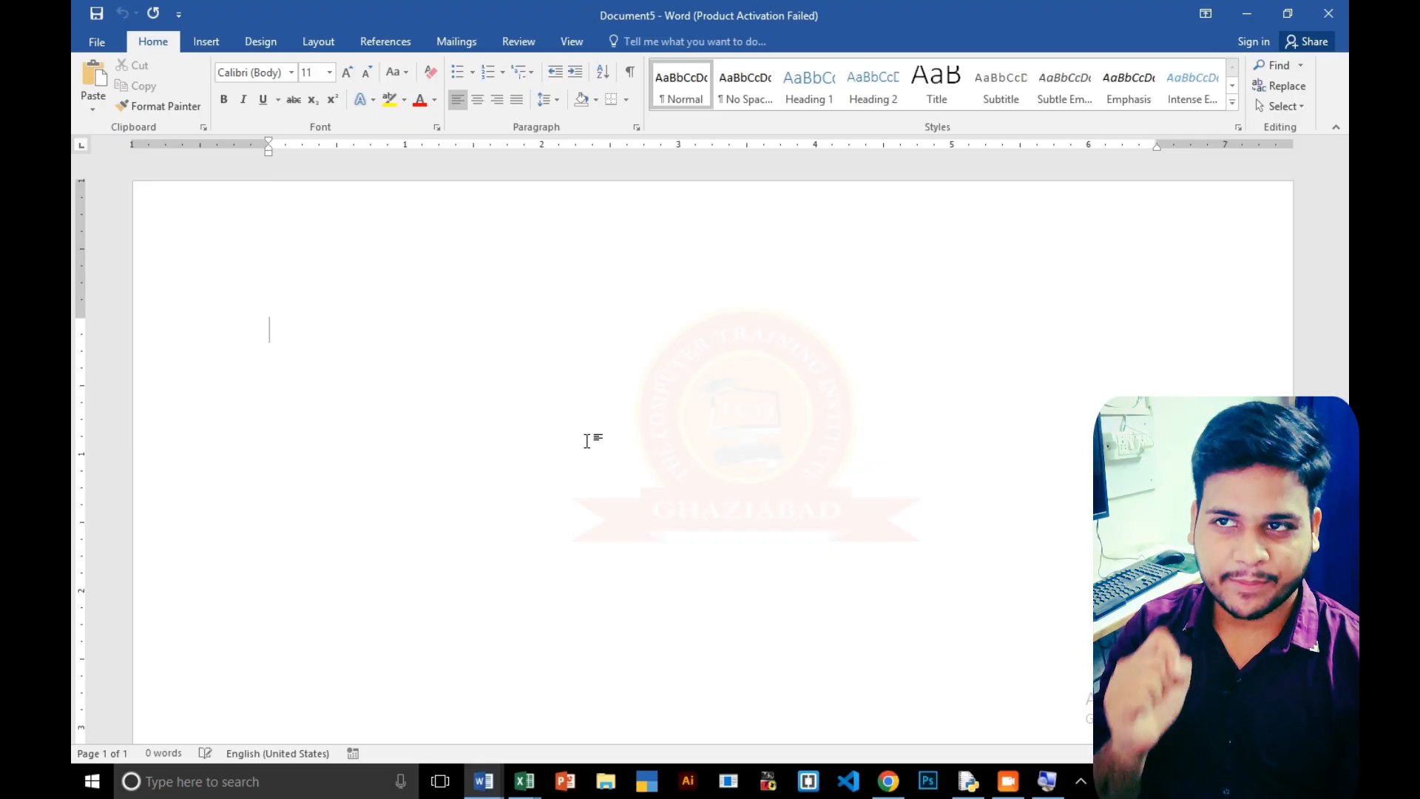
click(256, 46)
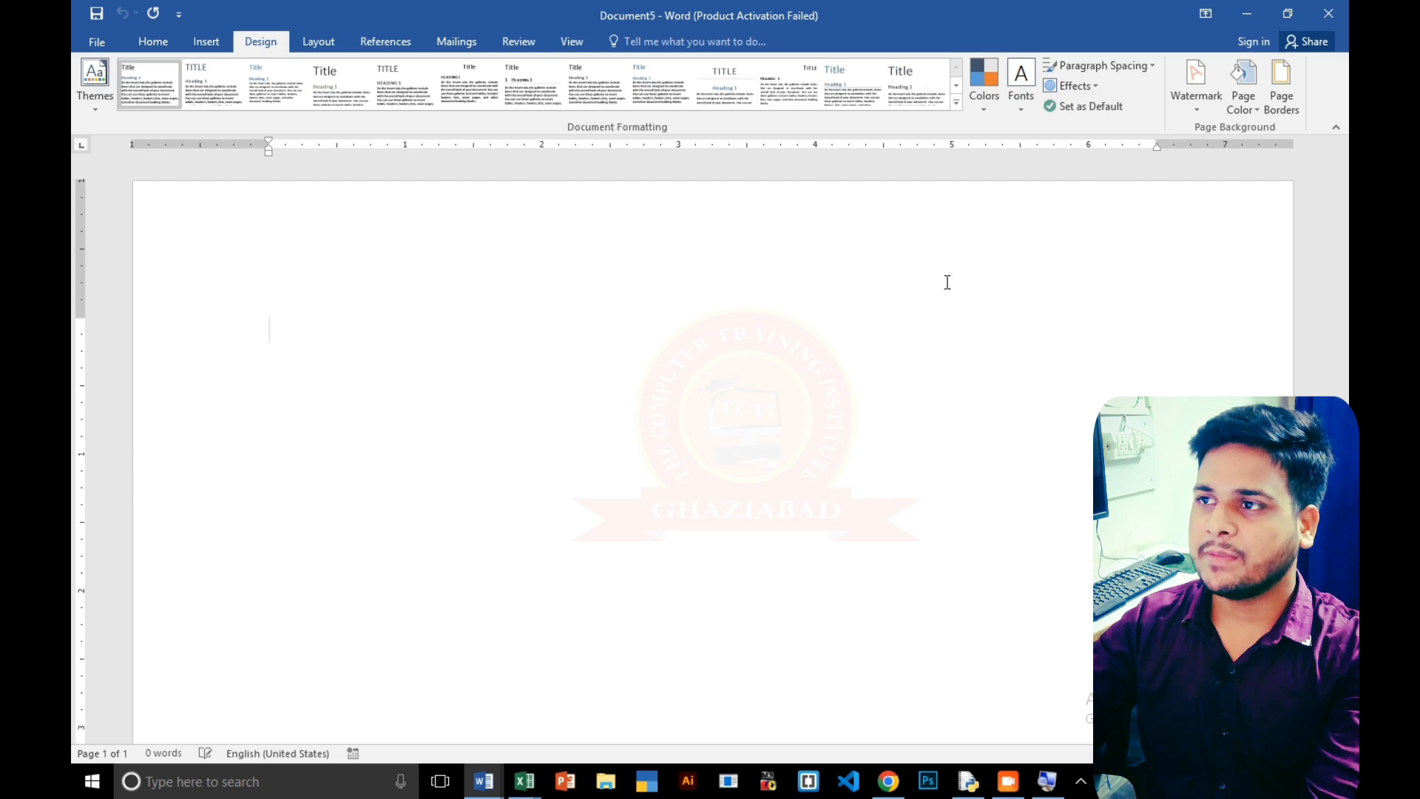
text(=RAND)
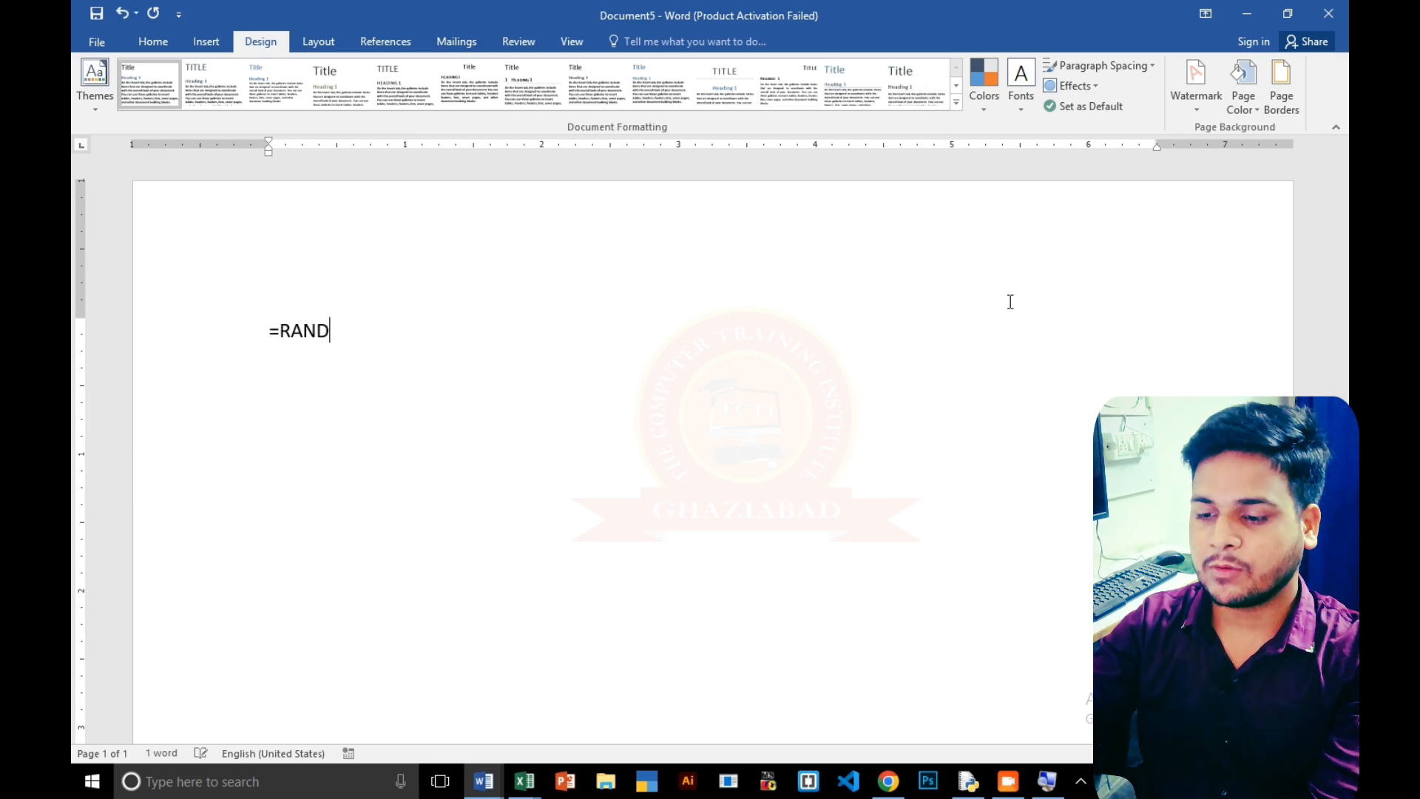
text(())
key(Return)
scroll(894, 111, up, 2)
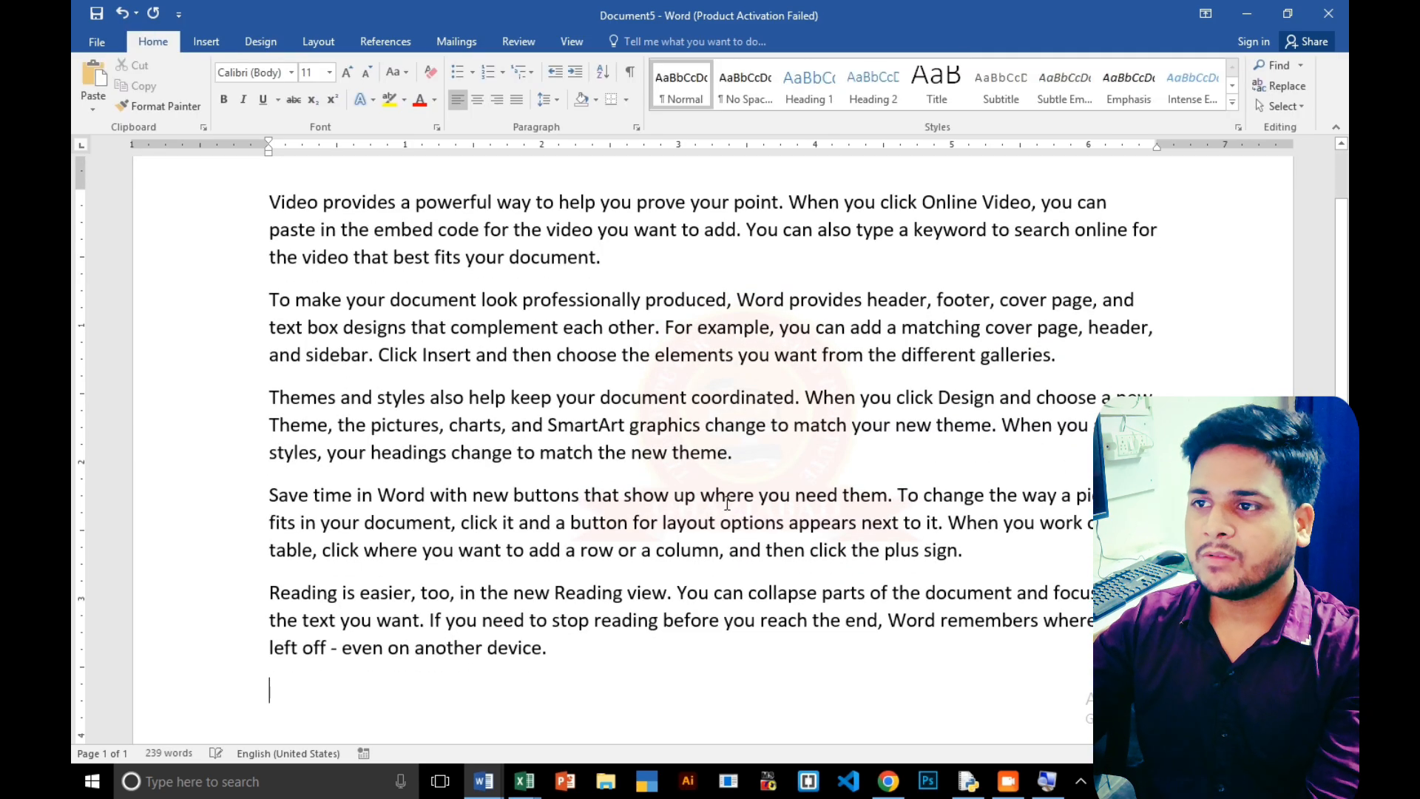
scroll(723, 494, up, 2)
Apply the built-in Black & White (Word) style set with the sample paragraphs selected.
click(267, 42)
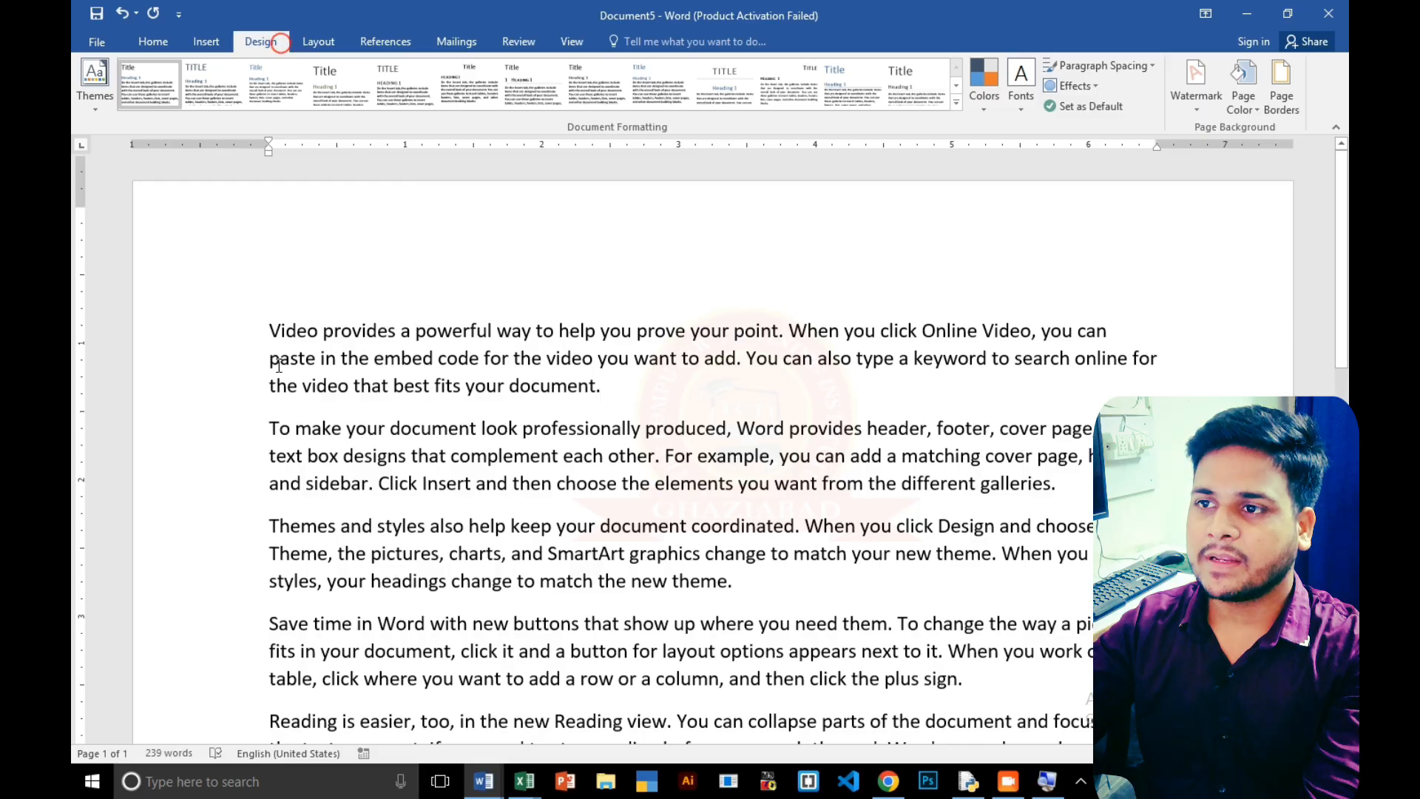
scroll(289, 323, down, 3)
drag(678, 622, 255, 164)
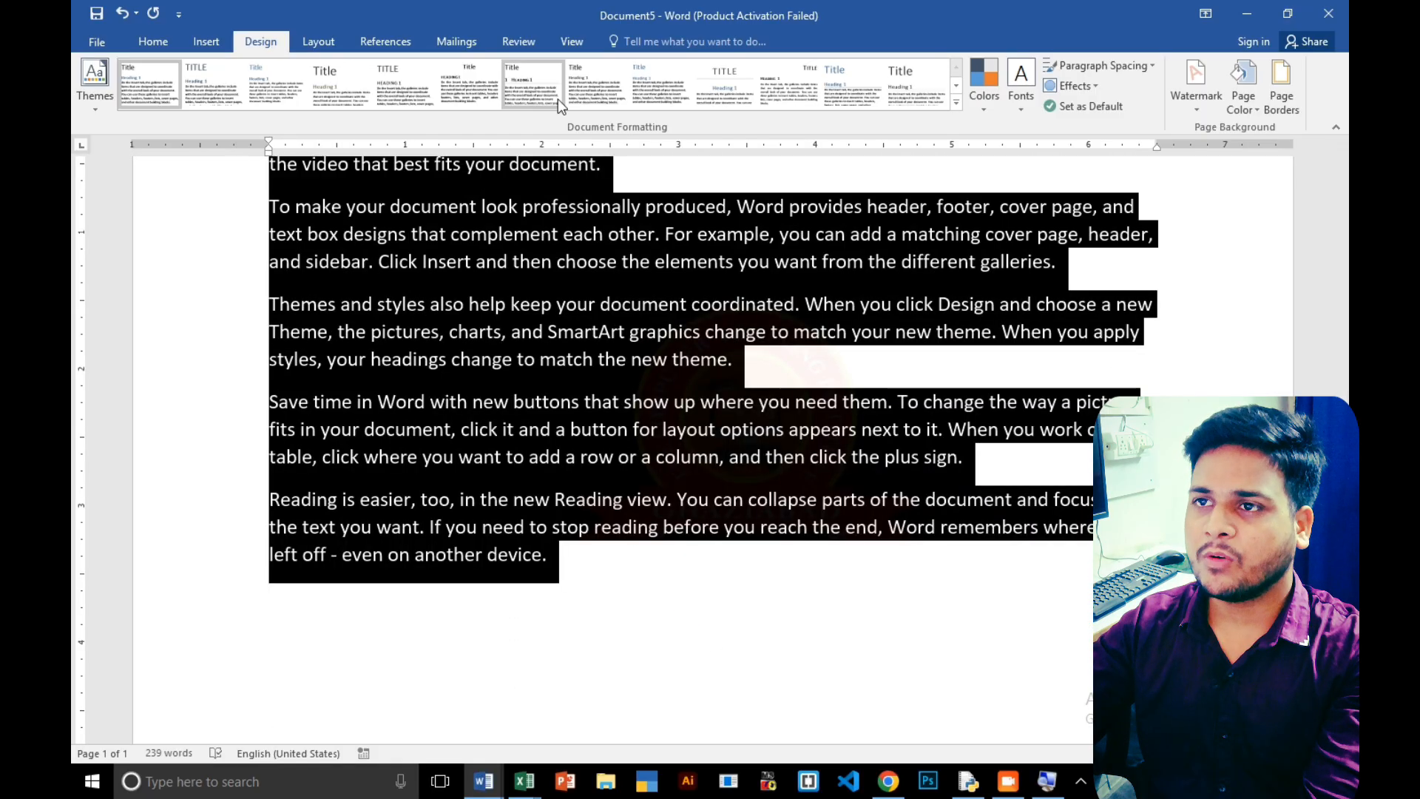
click(956, 108)
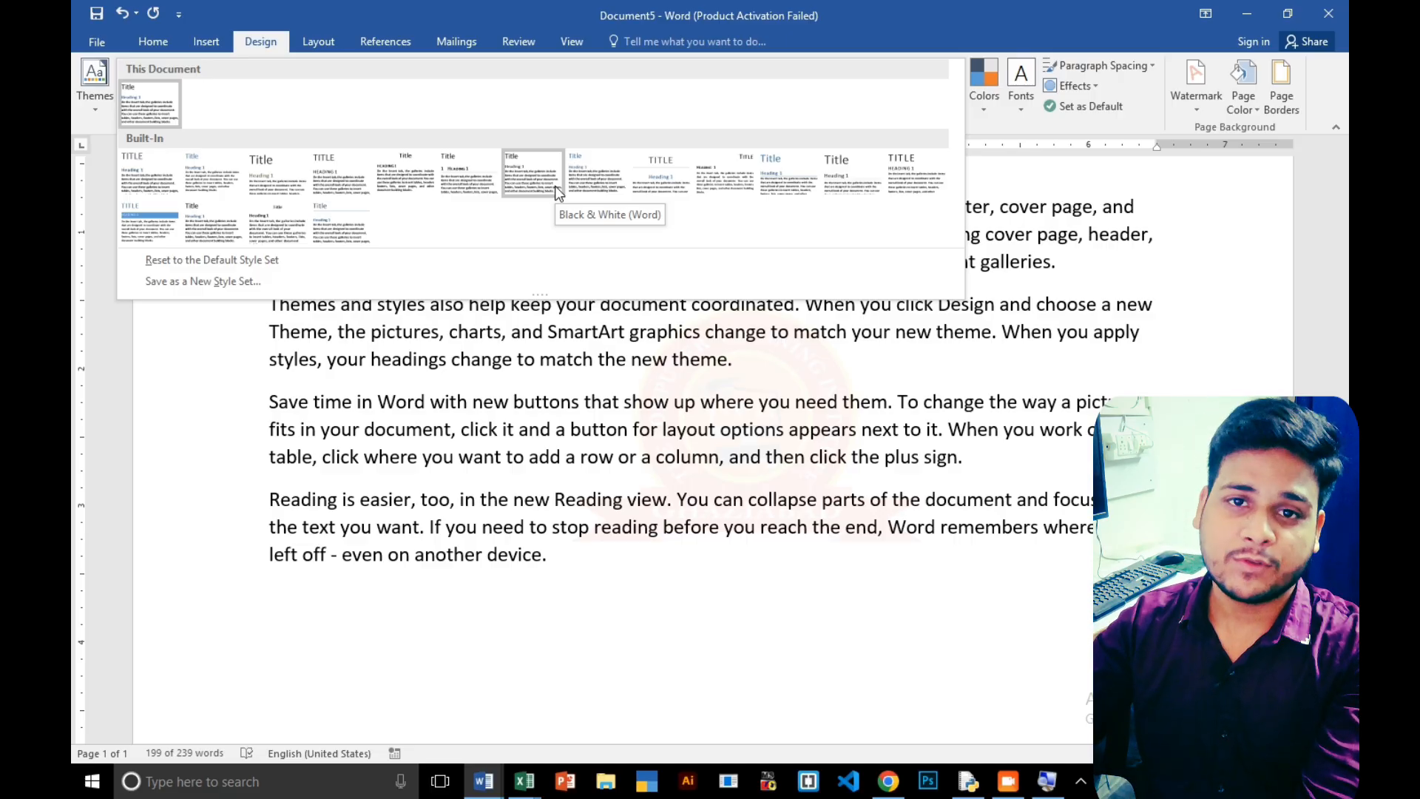
click(554, 185)
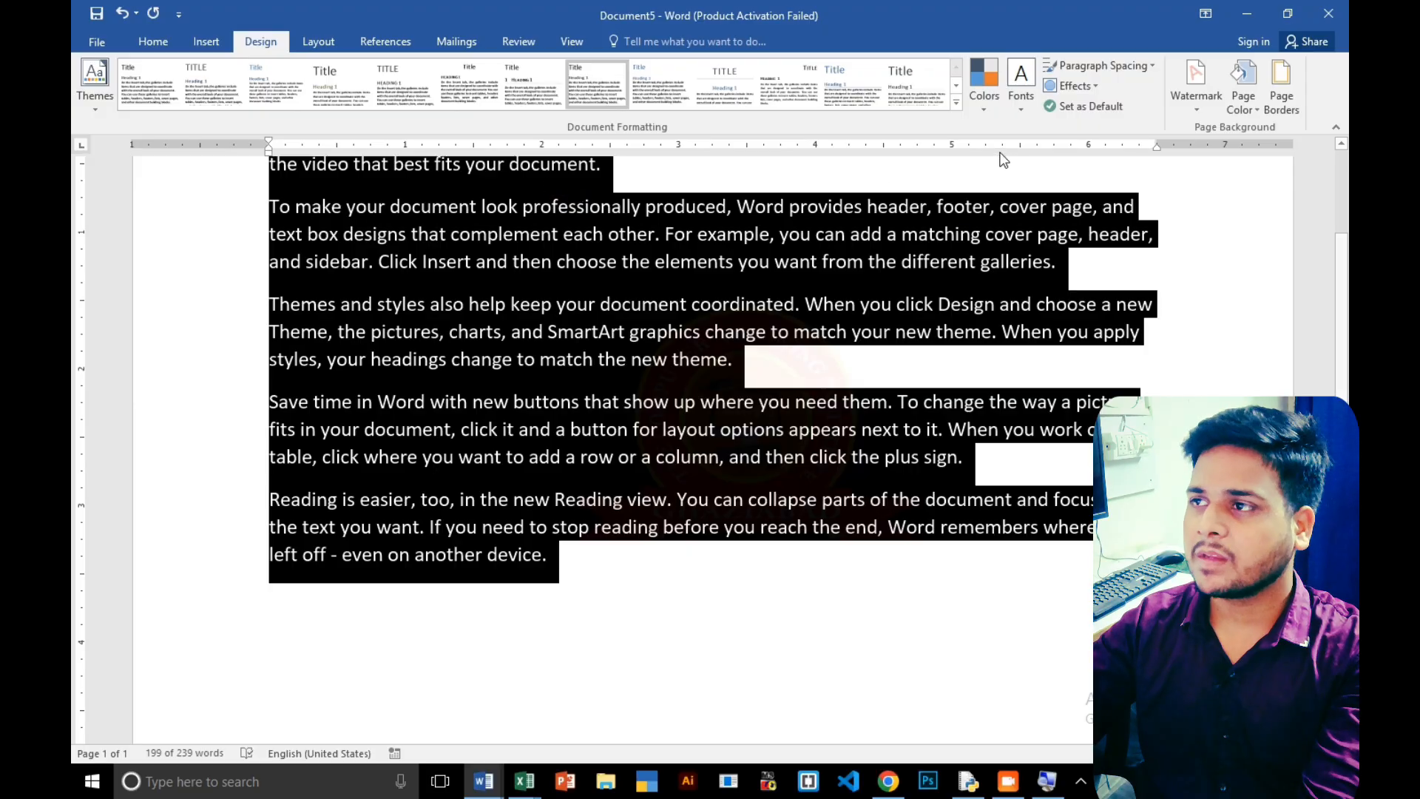
Look through the theme colors, theme fonts, paragraph spacing presets and watermark command for the document.
click(982, 109)
click(1017, 102)
click(1101, 65)
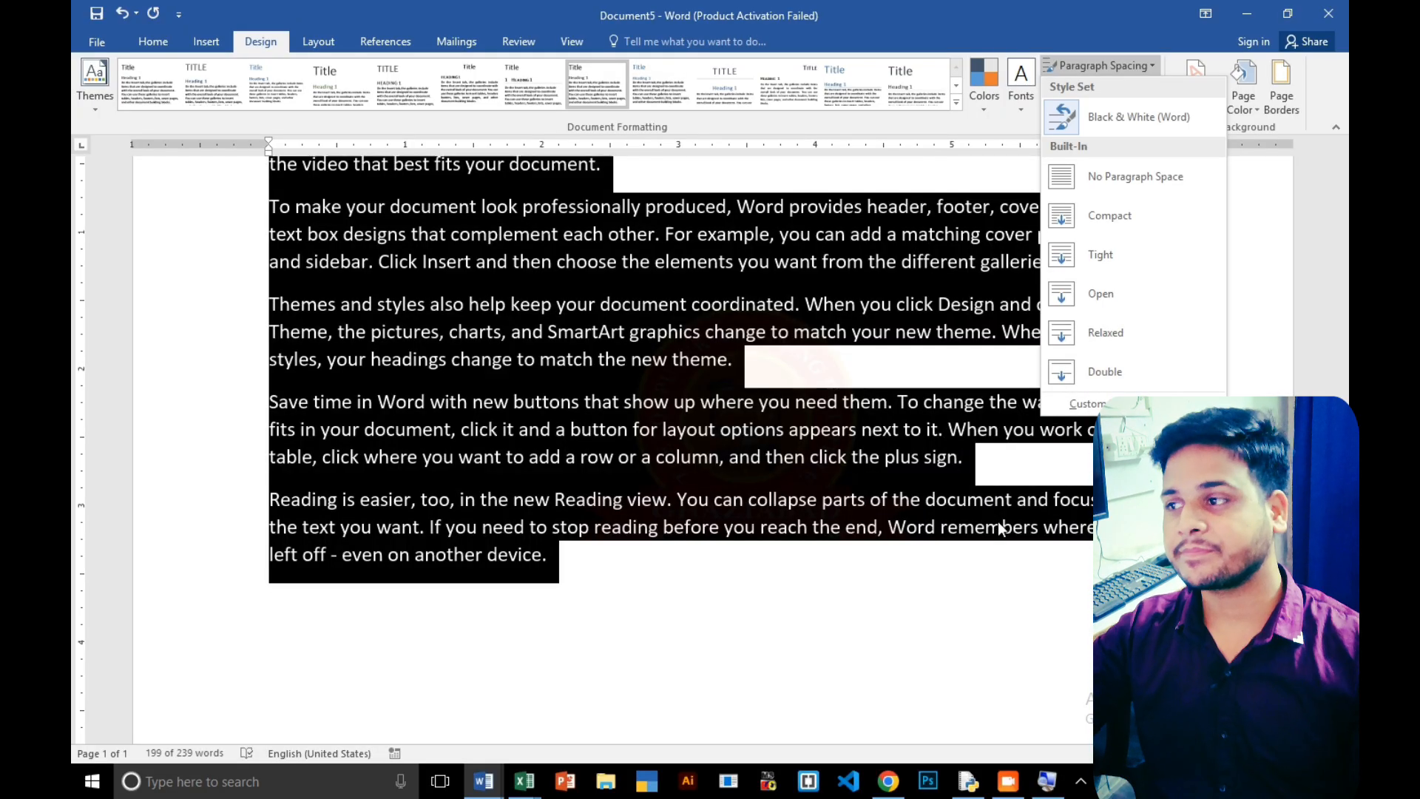
click(908, 646)
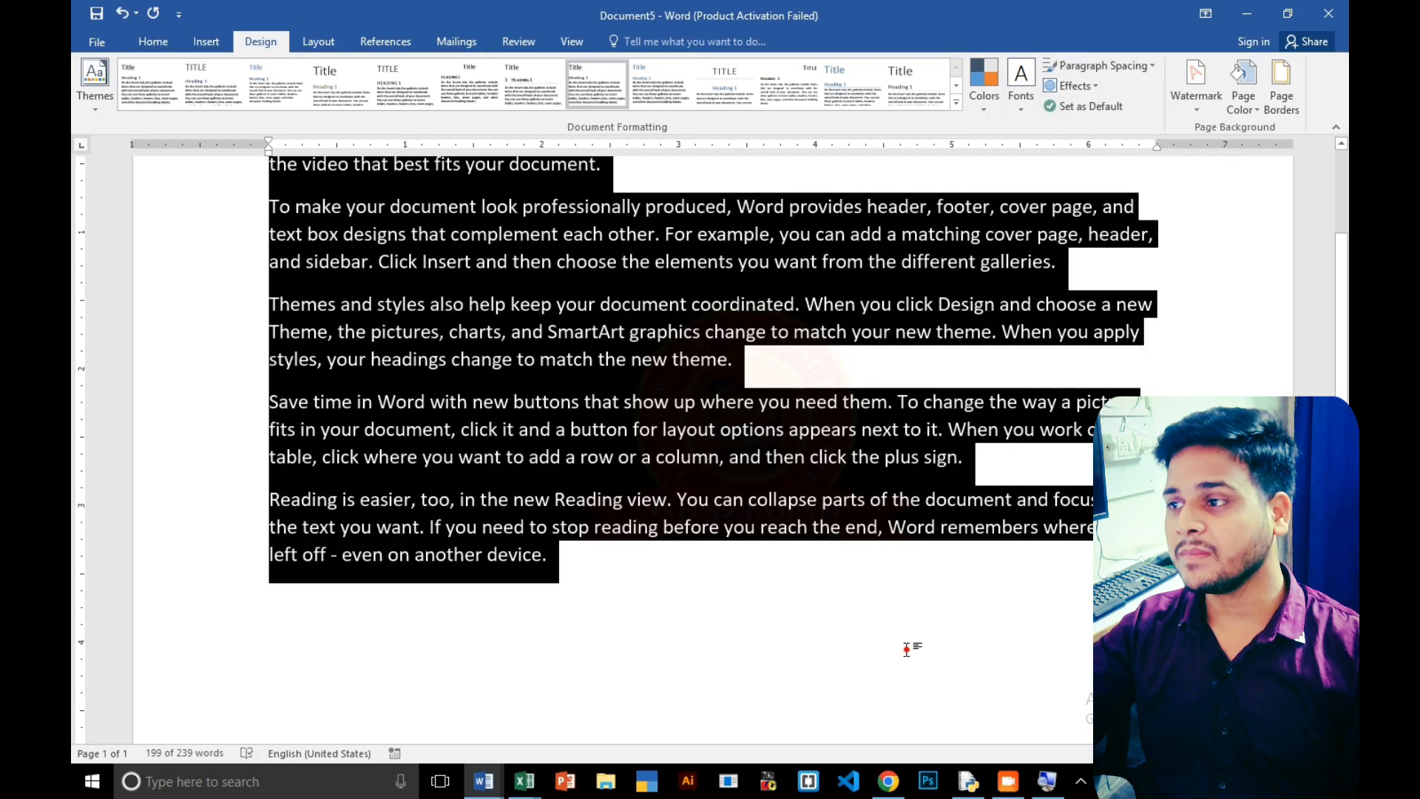
click(1246, 308)
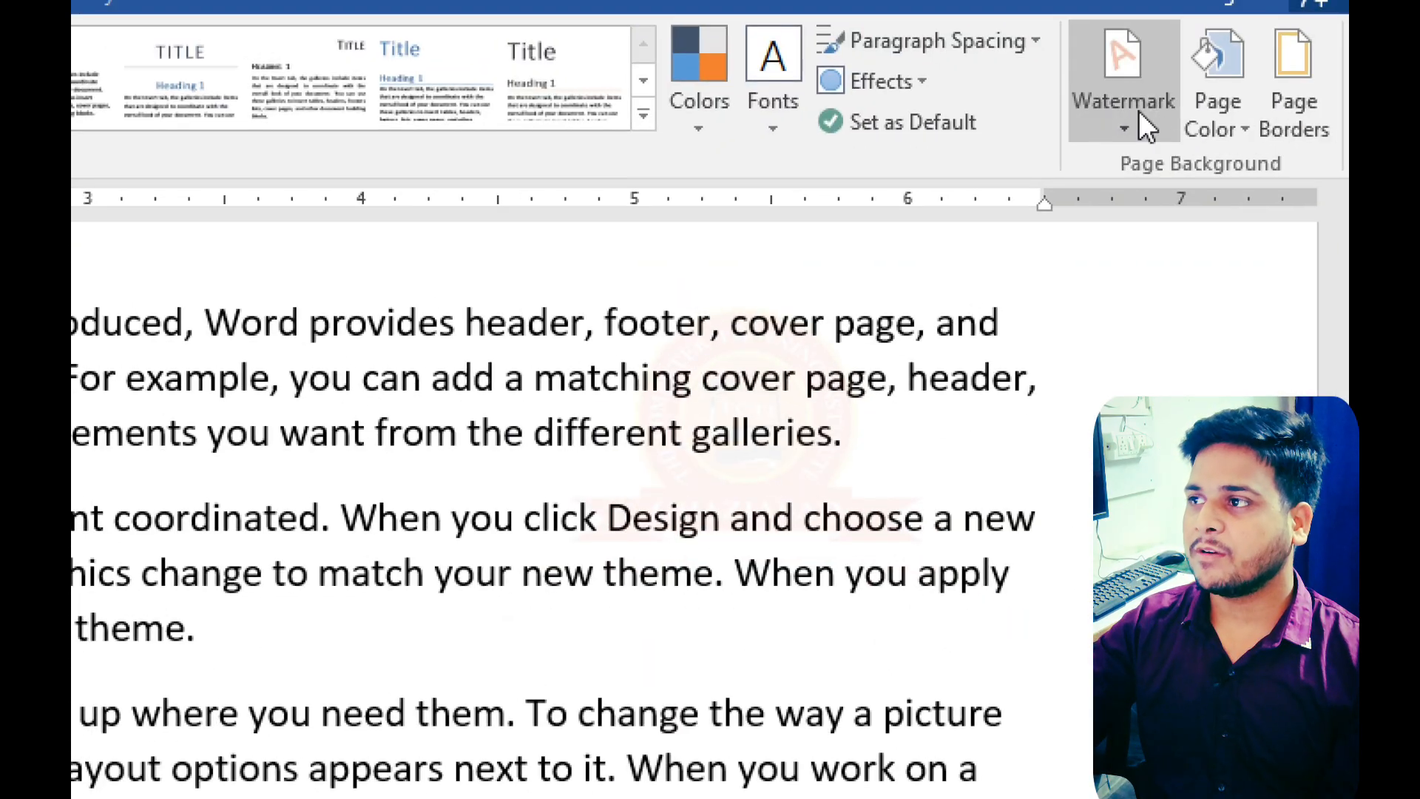
click(1124, 89)
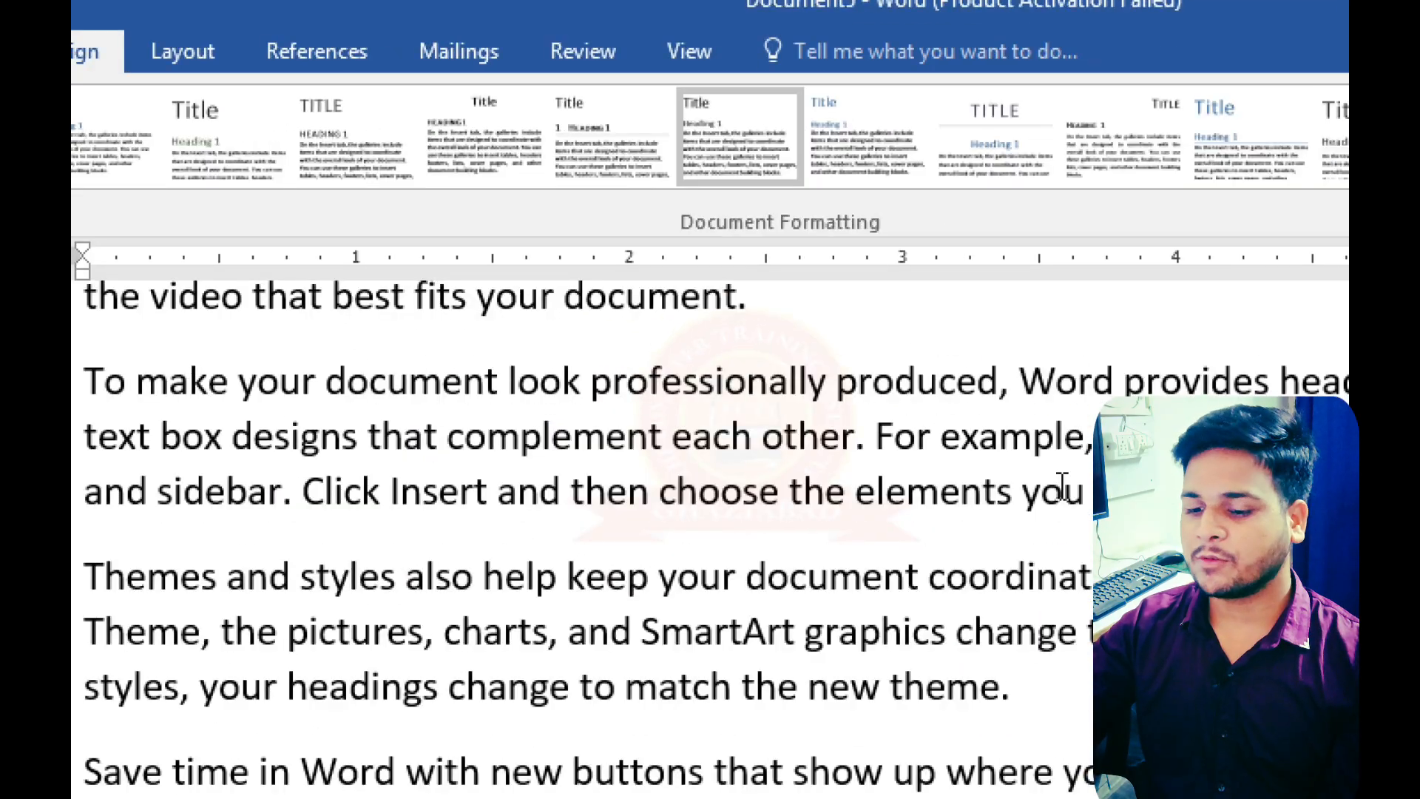
Create a new blank document.
key(ctrl+n)
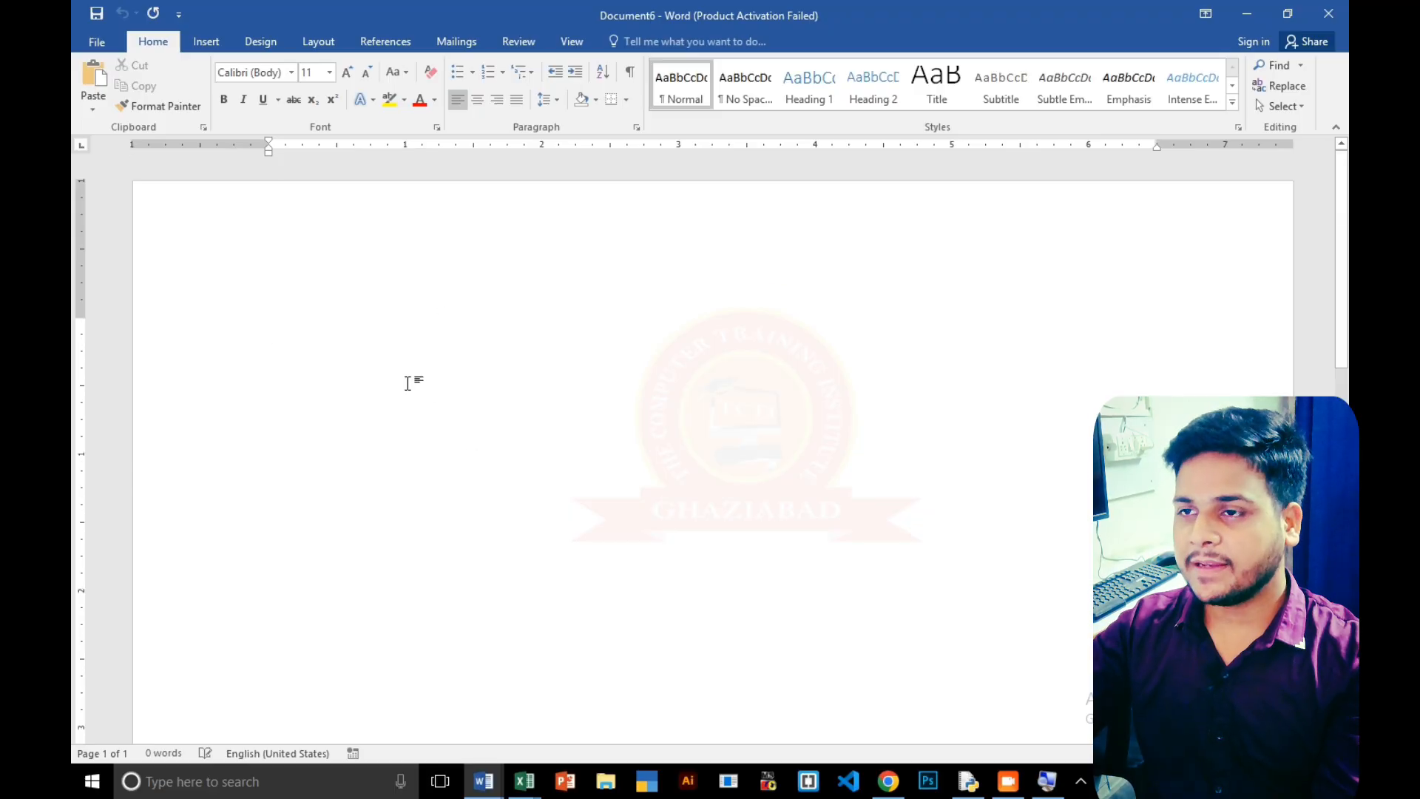
scroll(407, 384, down, 10)
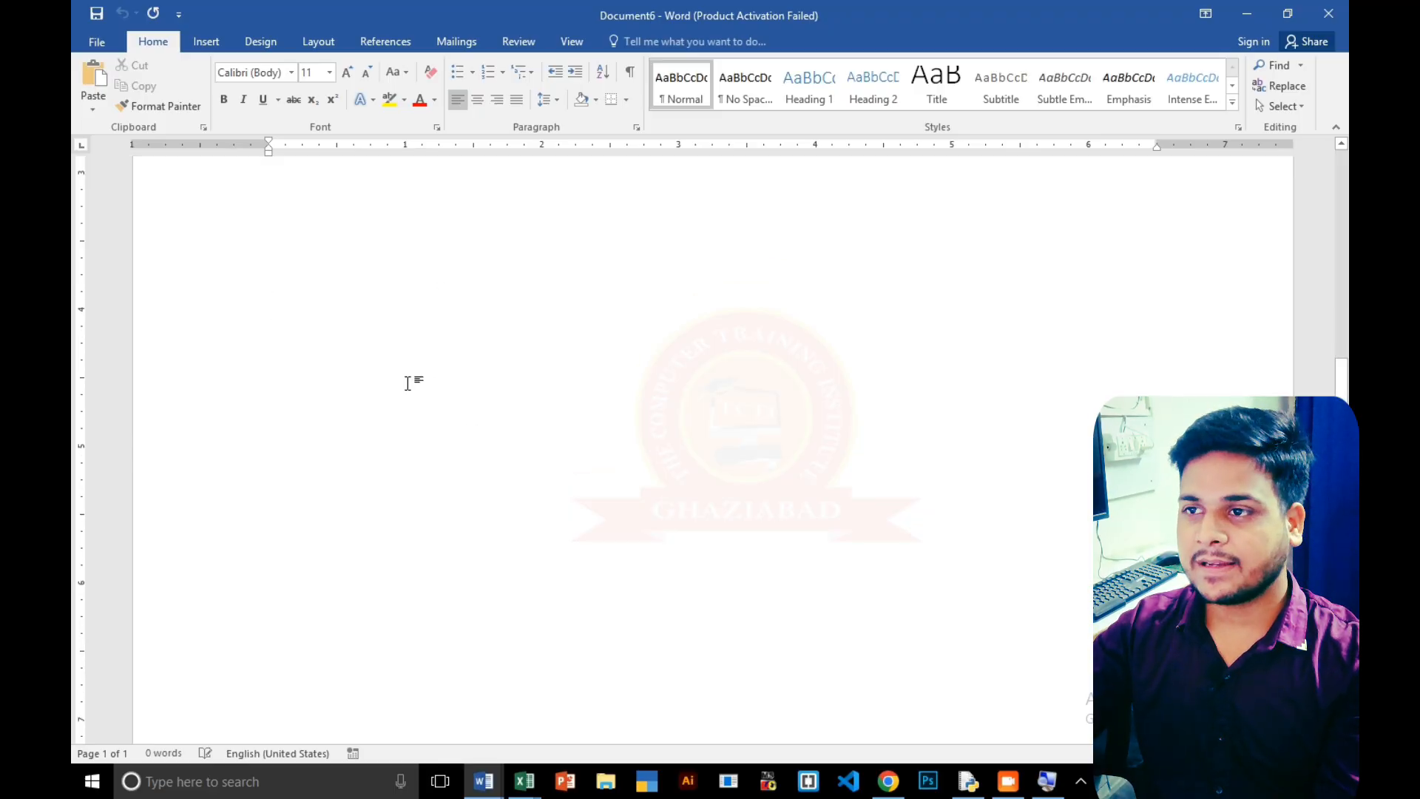
scroll(407, 383, up, 10)
key(super)
click(1051, 402)
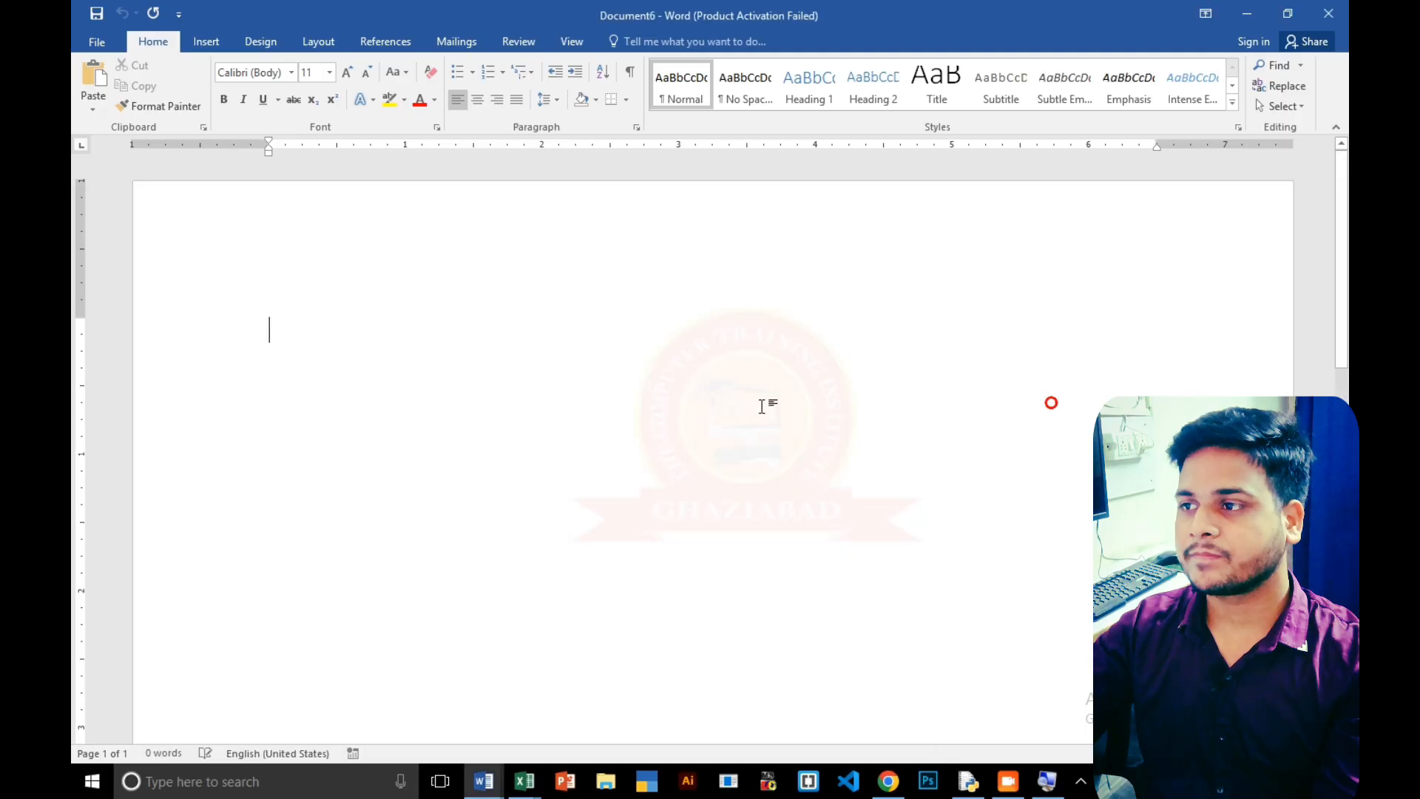
ctrl+scroll(742, 409, down, 3)
ctrl+scroll(720, 412, up, 2)
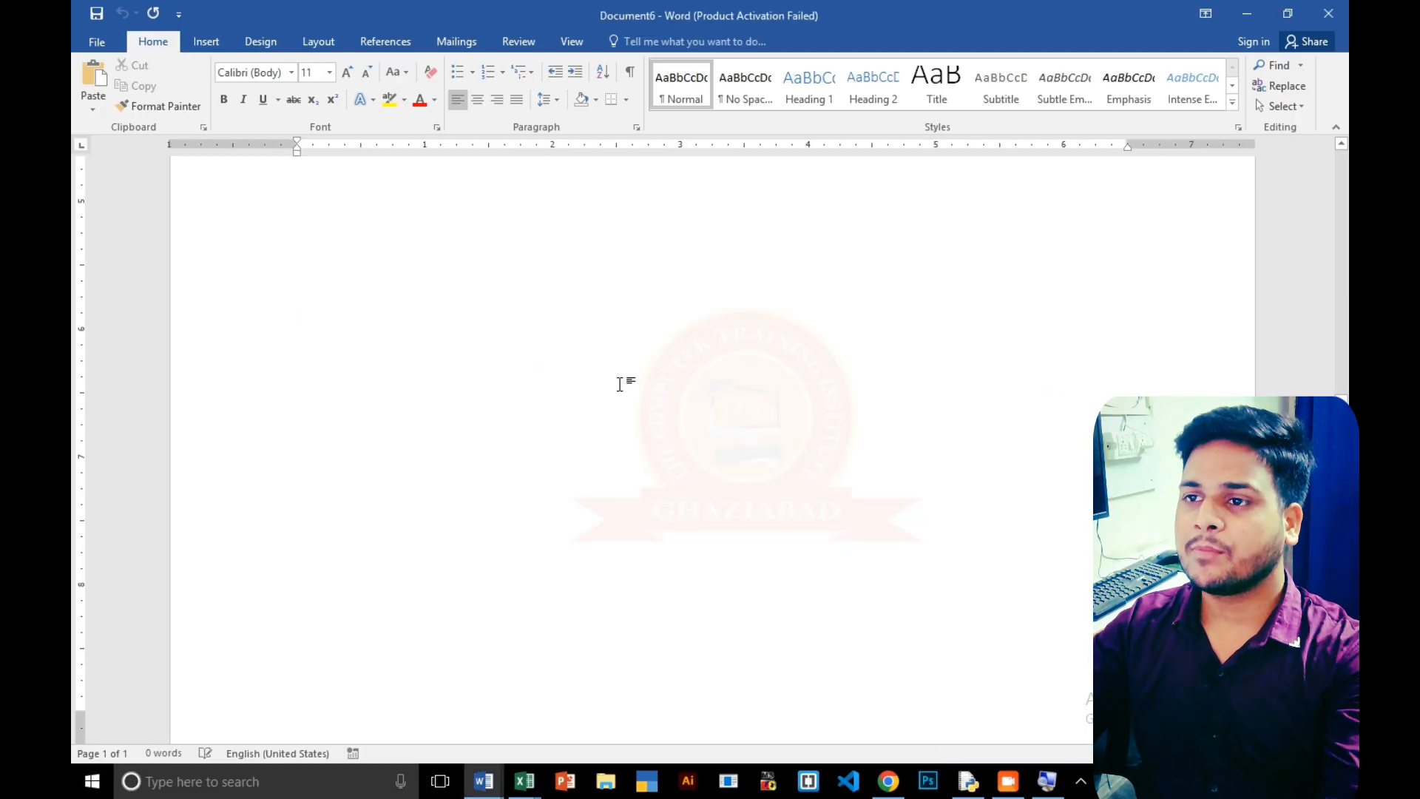
scroll(621, 400, up, 8)
scroll(622, 420, down, 5)
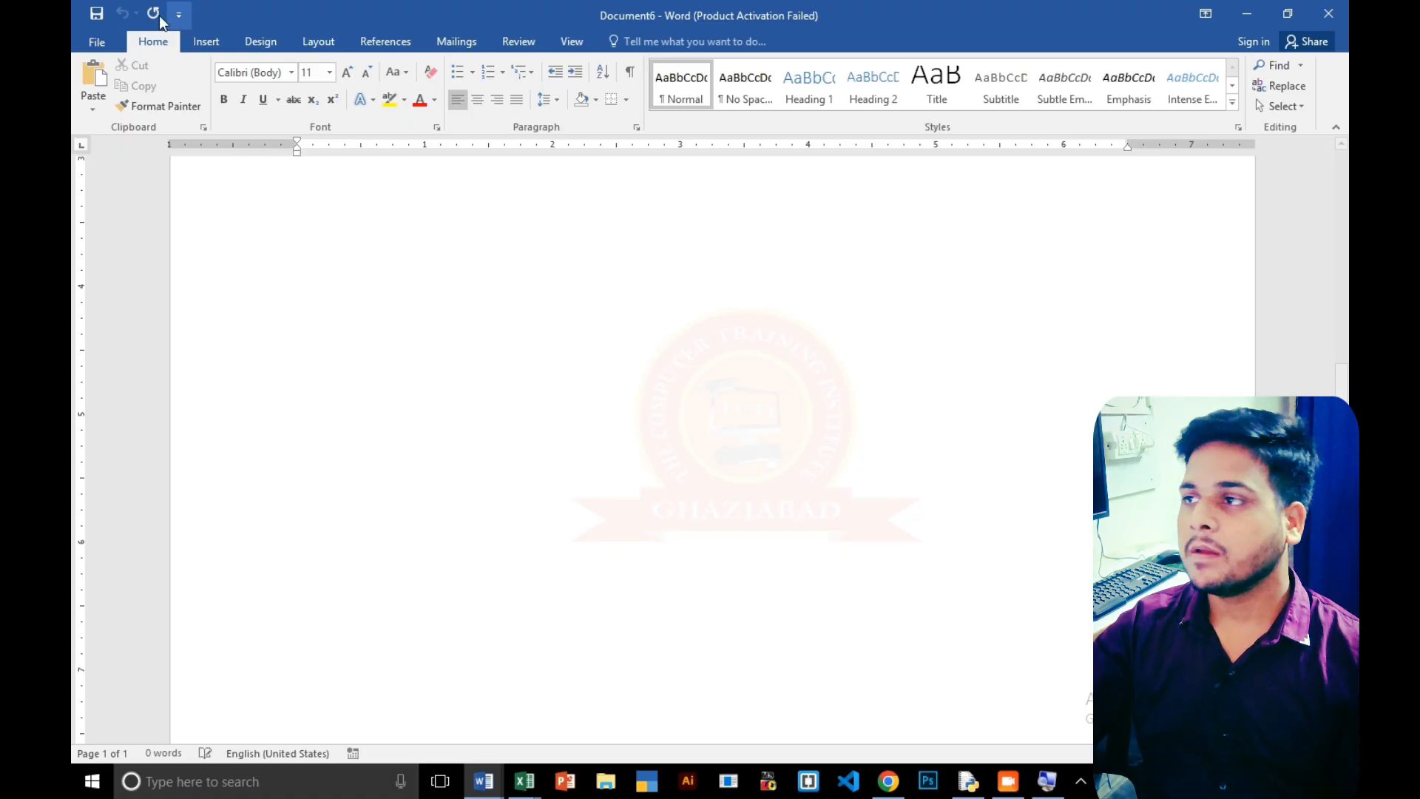
click(218, 41)
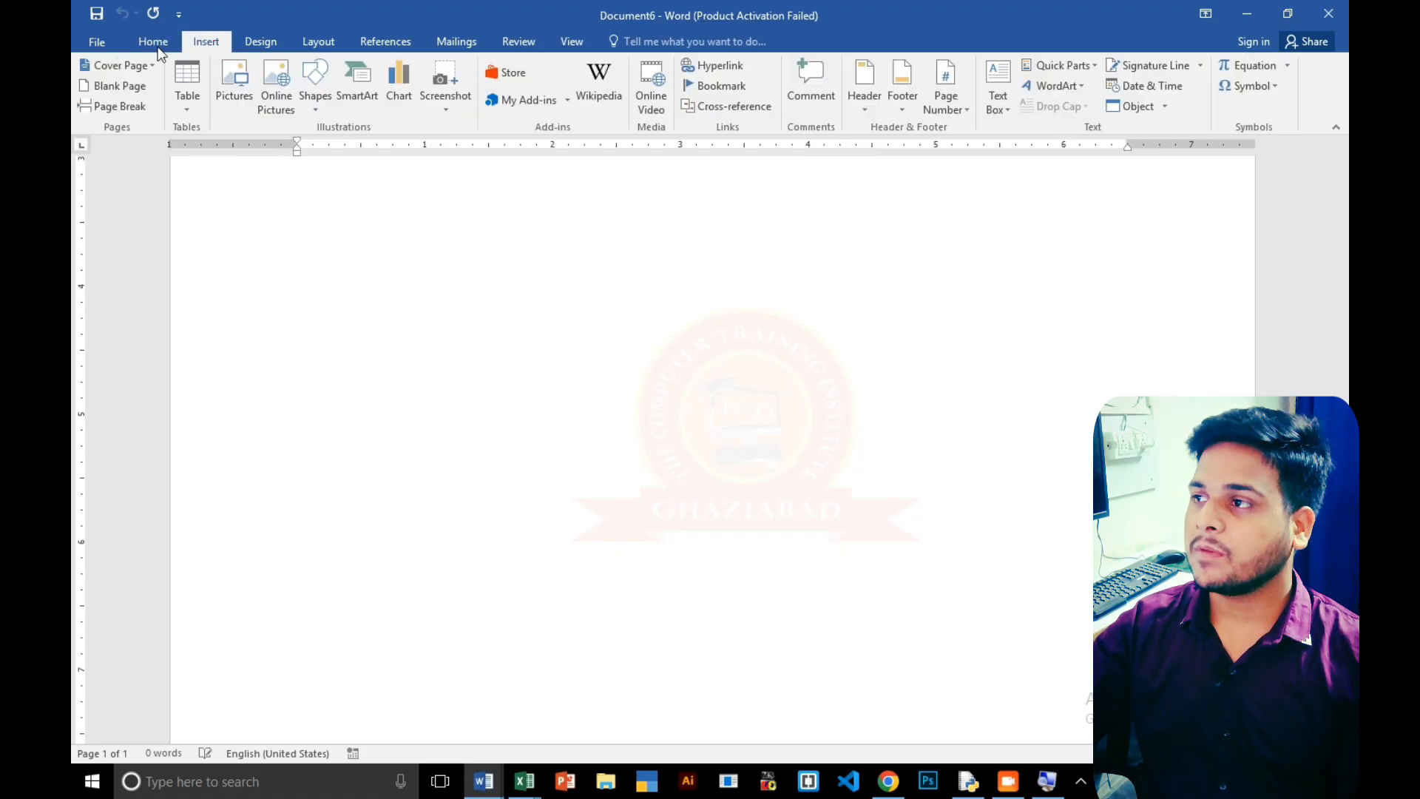
Set up a custom text watermark in the blank document with a first name in capitals as its text.
click(260, 41)
click(1197, 104)
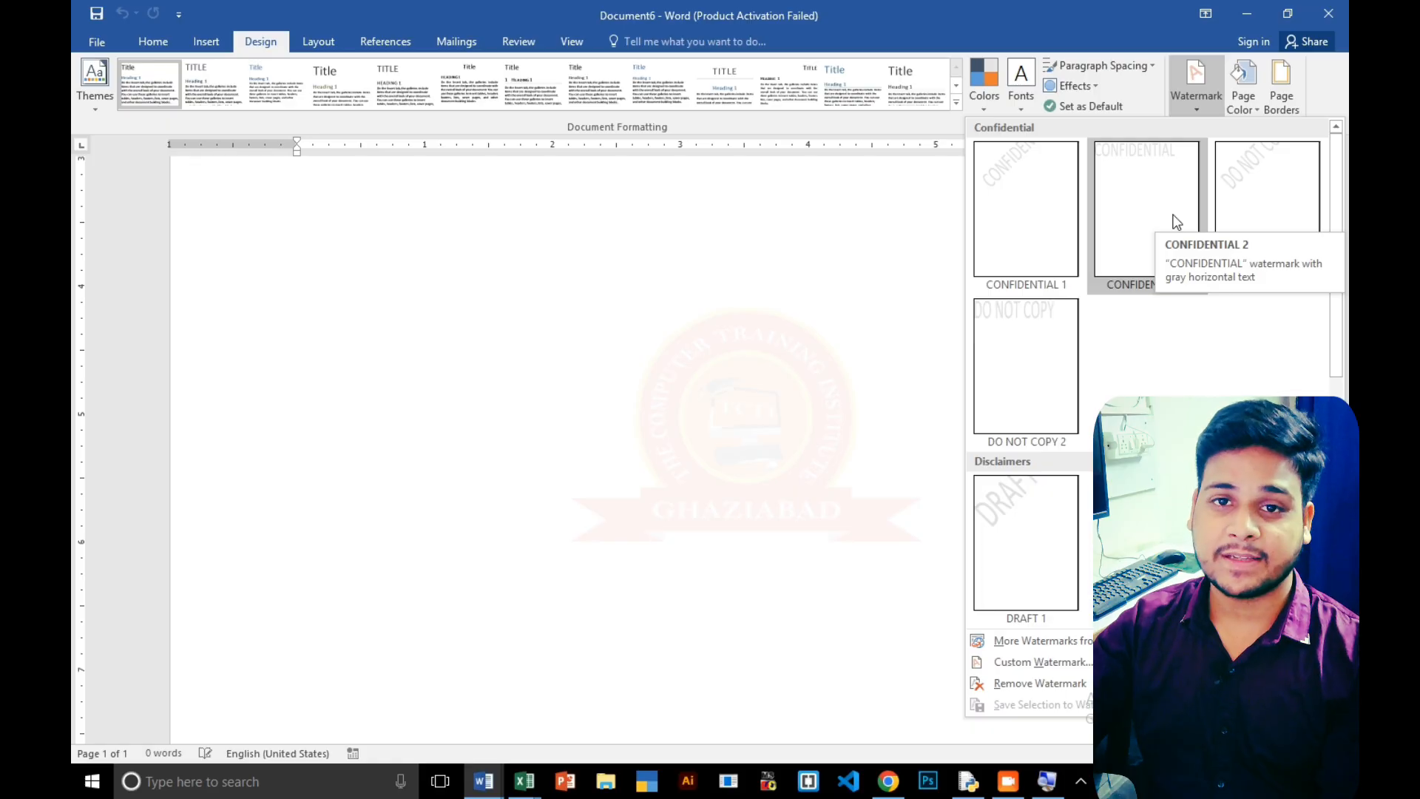
click(1038, 661)
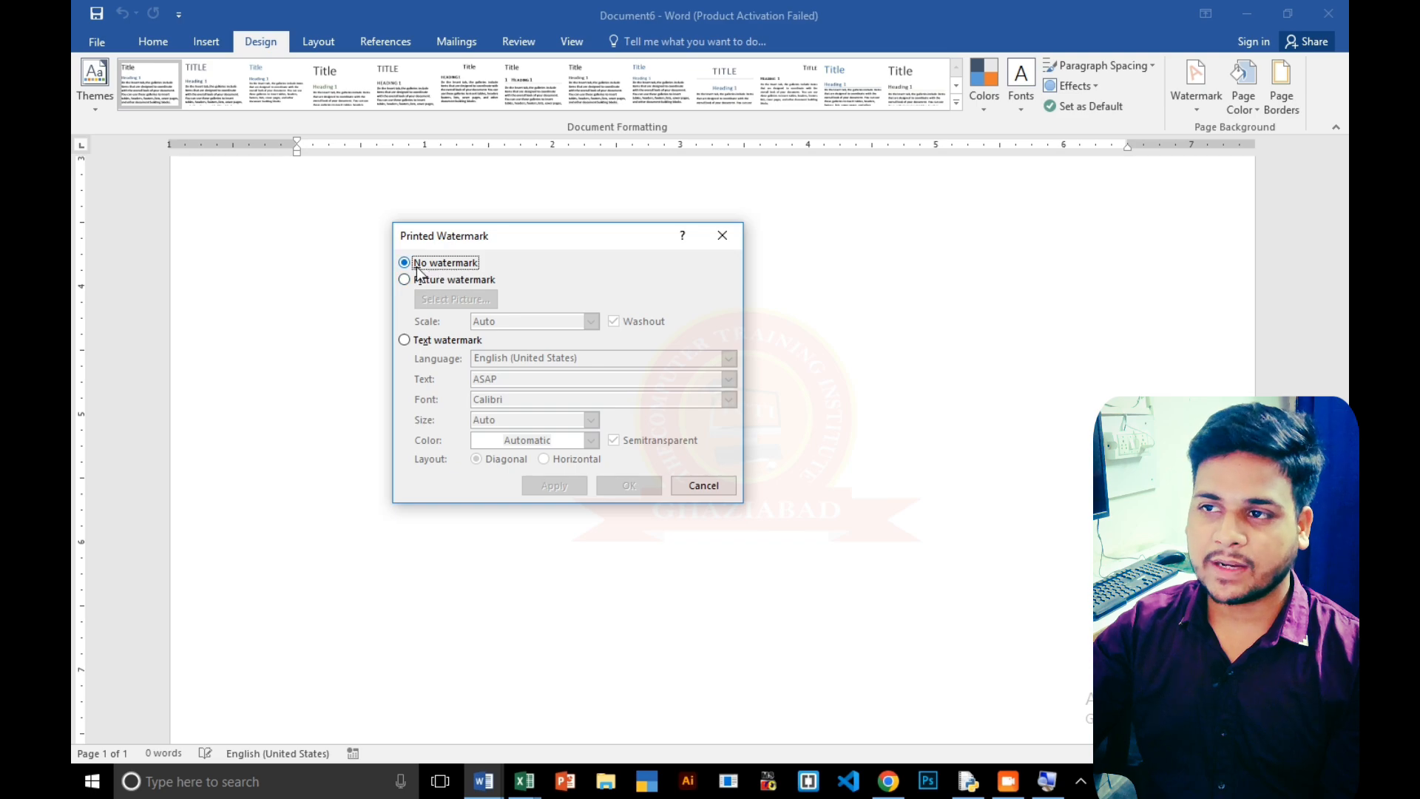
click(405, 342)
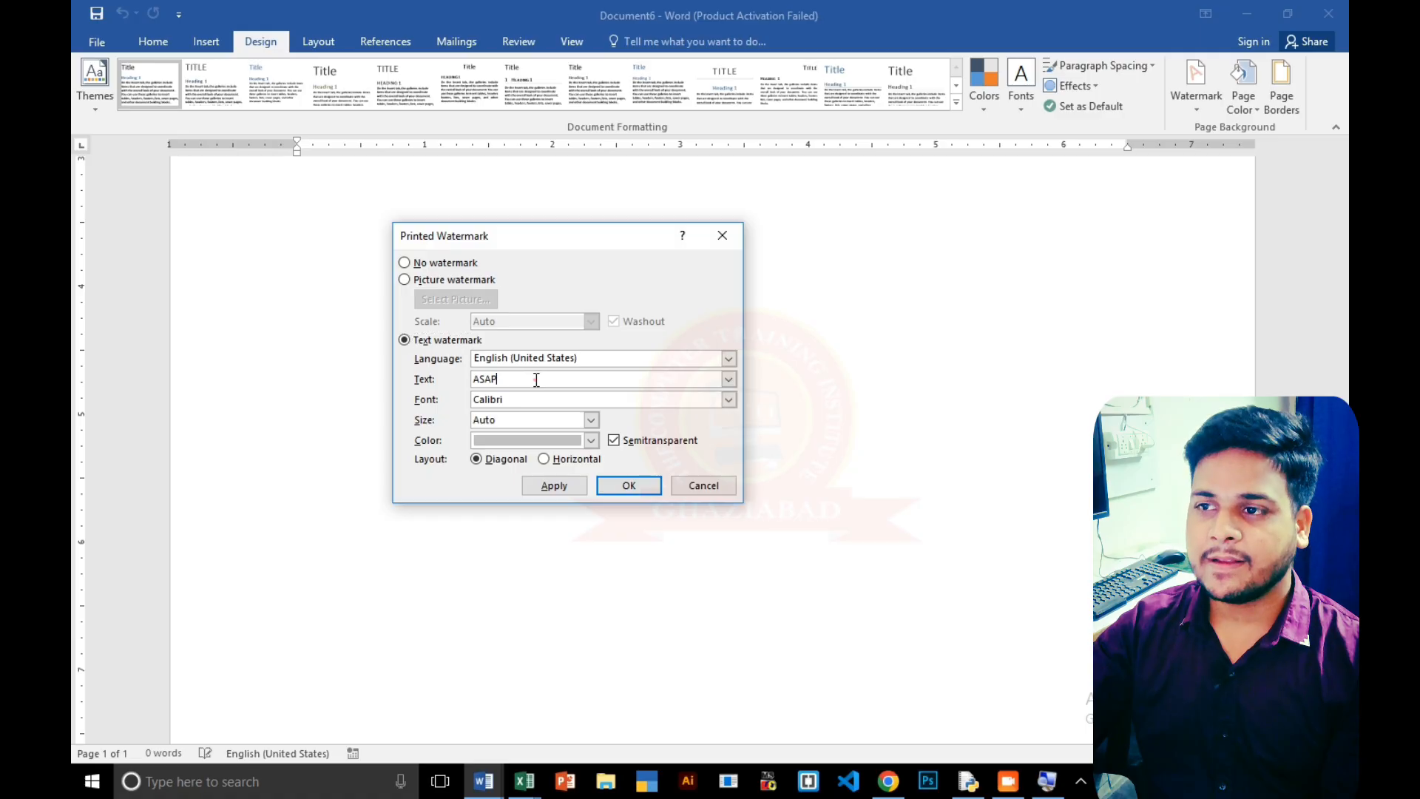
key(BackSpace)
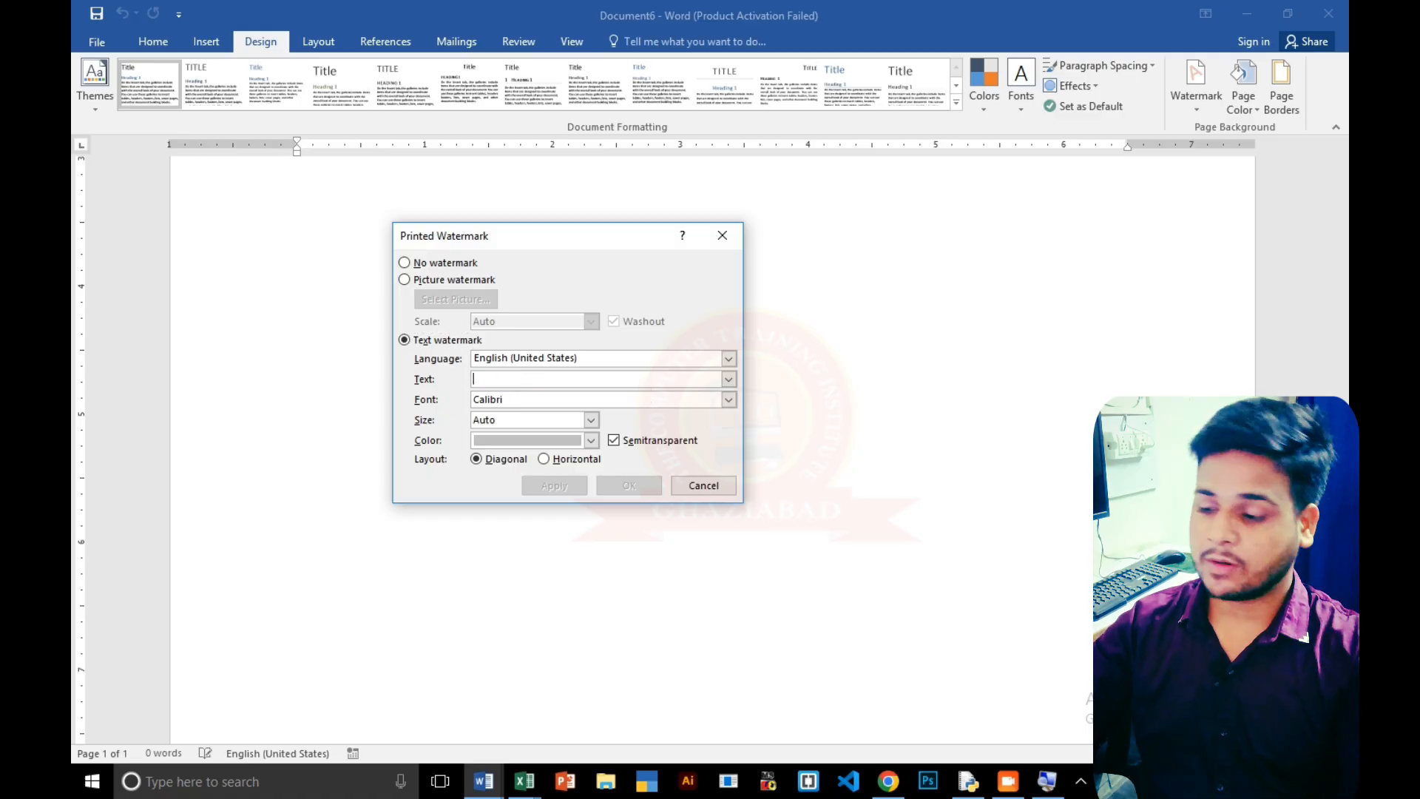
text(GUNJAN)
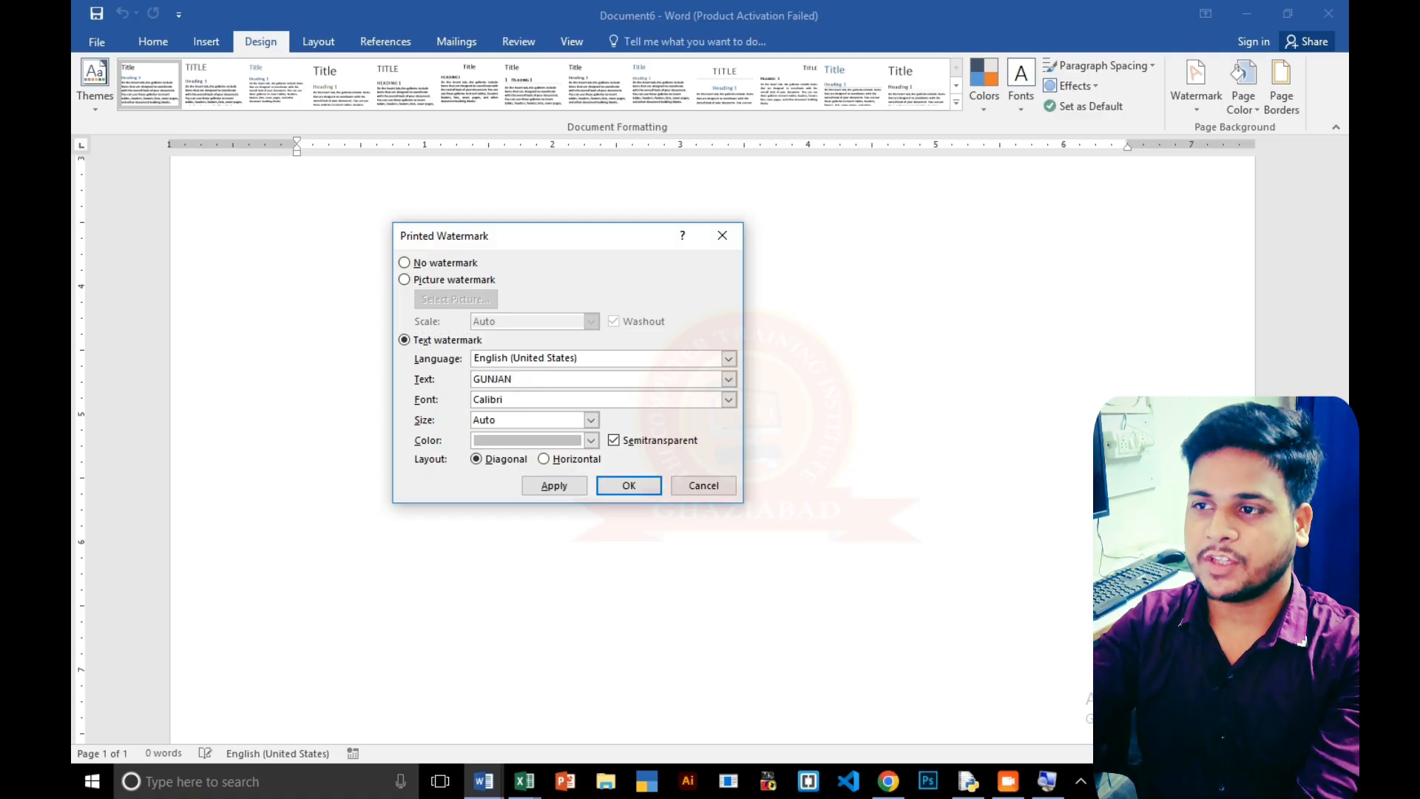
Set the text watermark's font to Revue.
click(728, 400)
scroll(562, 459, down, 10)
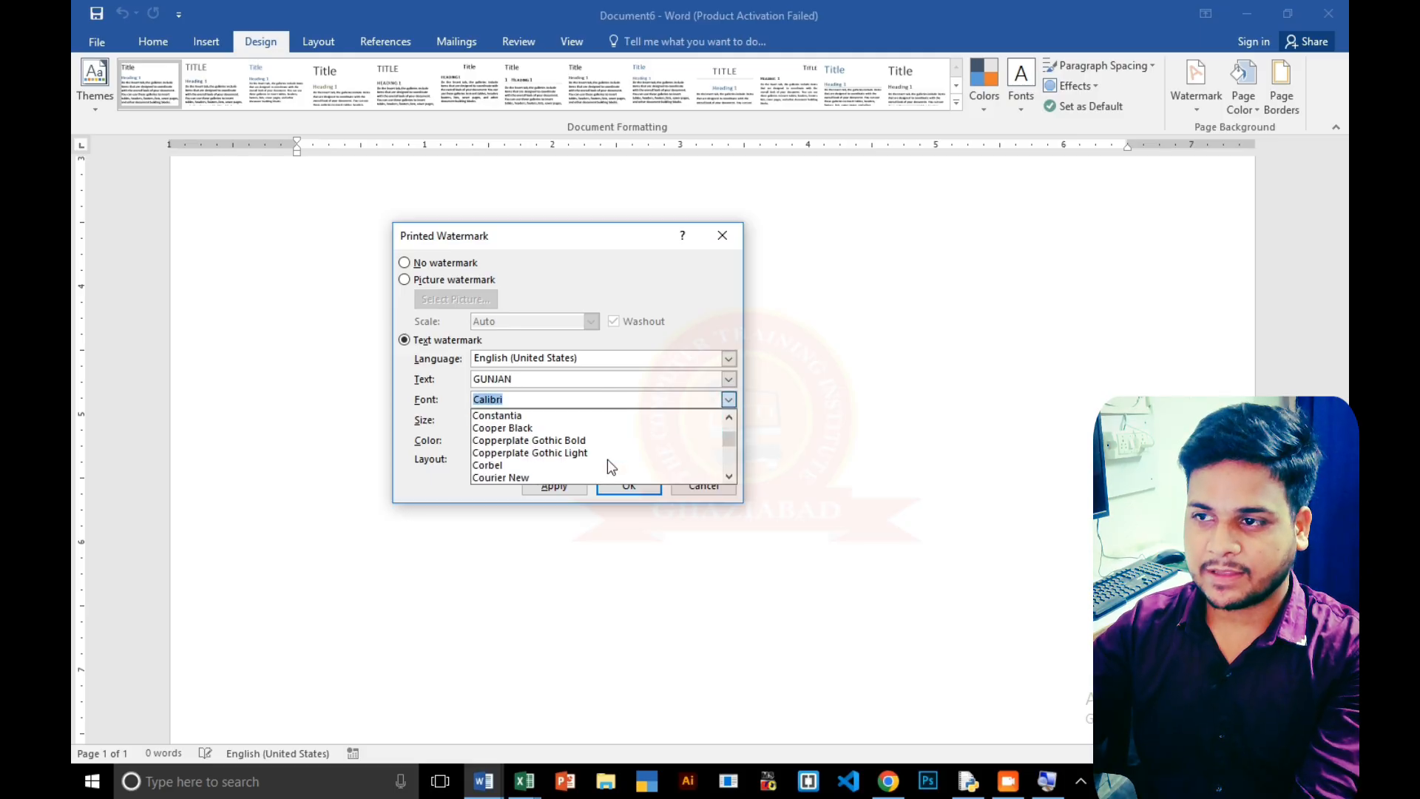
scroll(562, 459, up, 3)
text(REV)
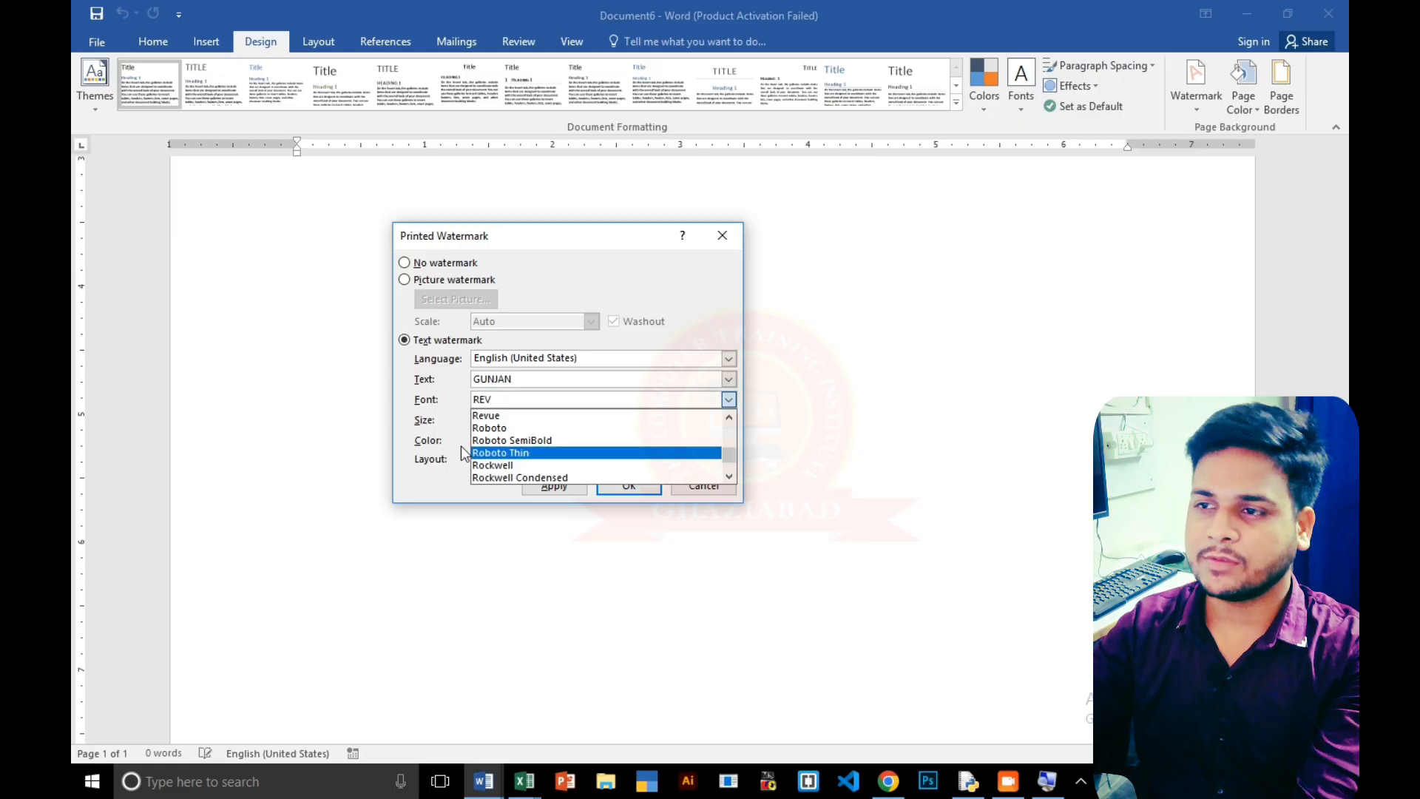
click(486, 420)
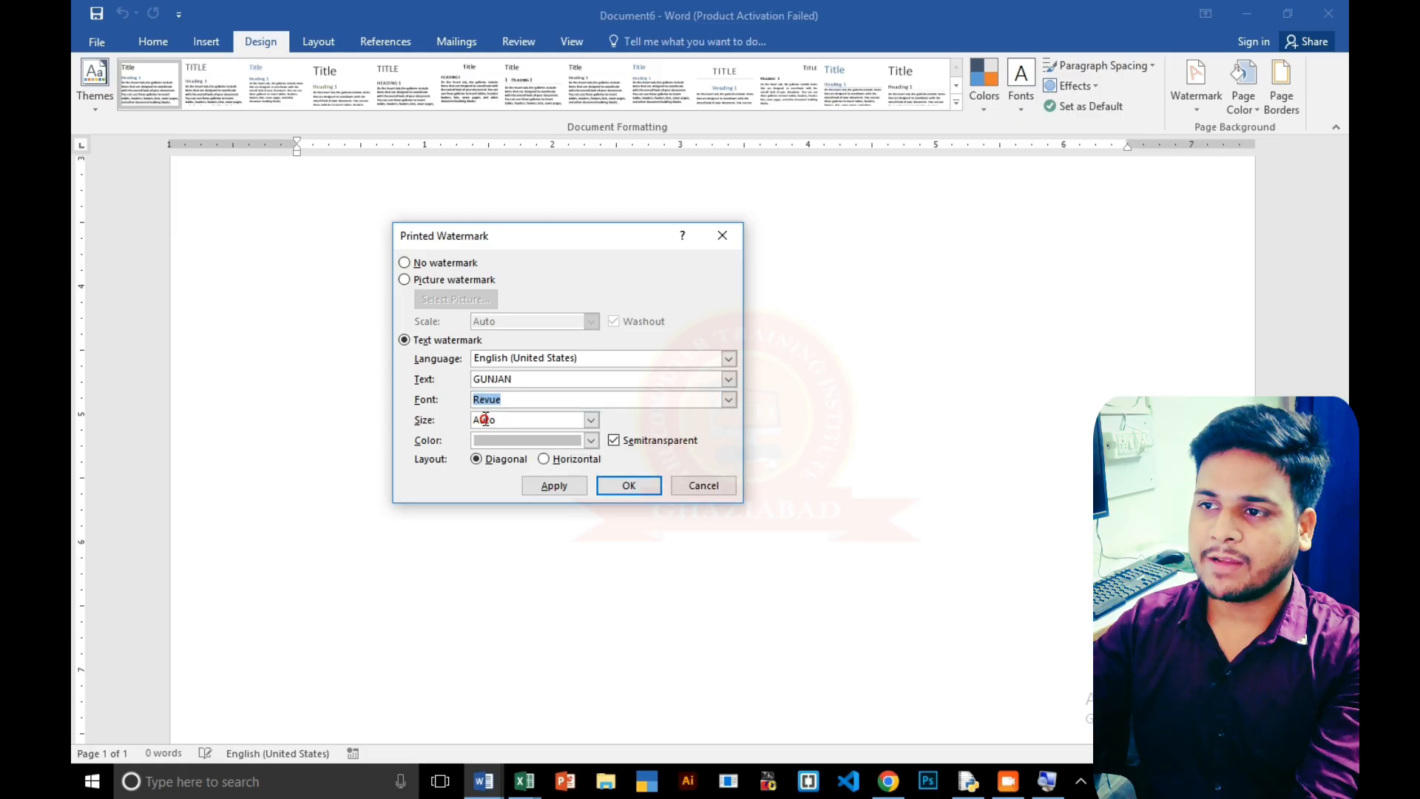
click(540, 400)
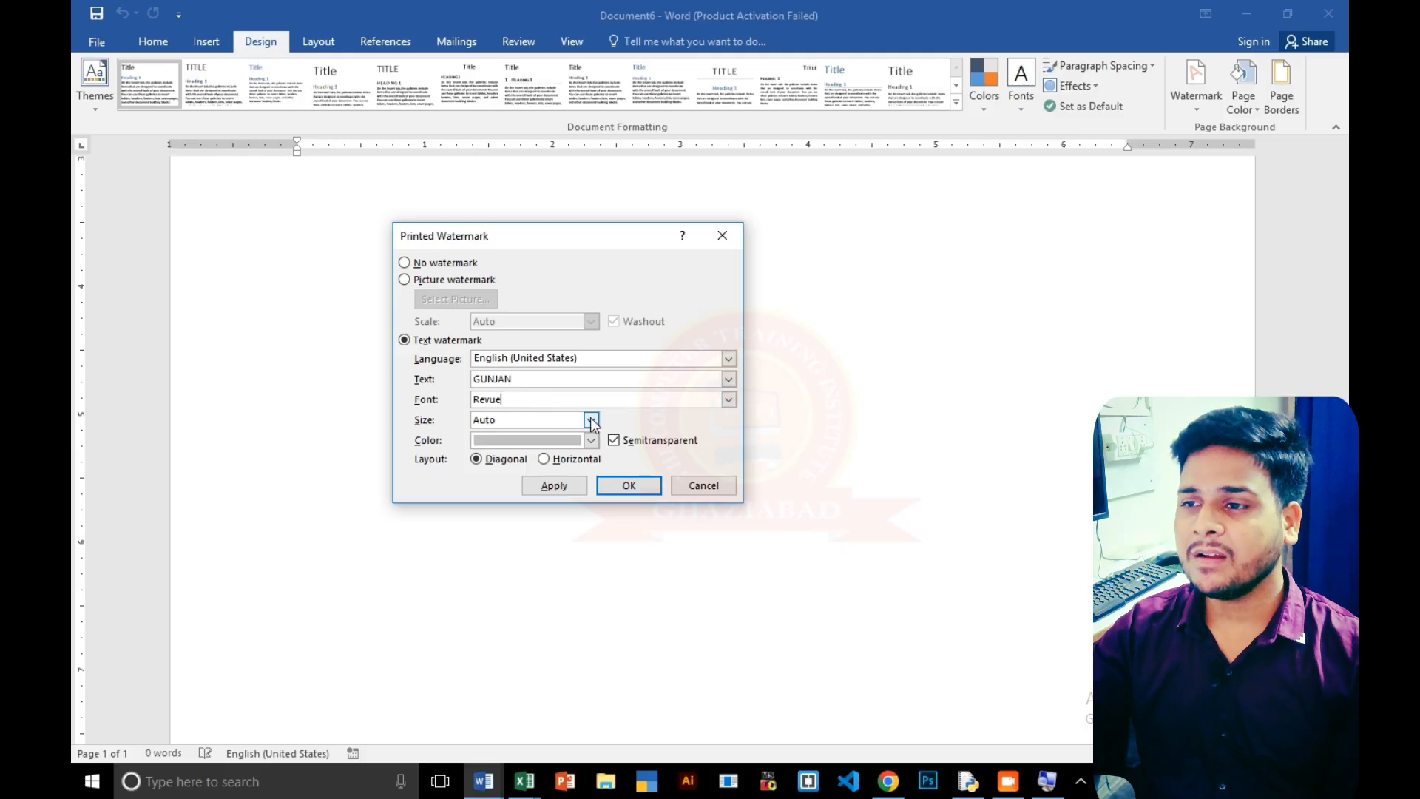
Set the text watermark's color to the standard green and apply it to the document.
click(592, 441)
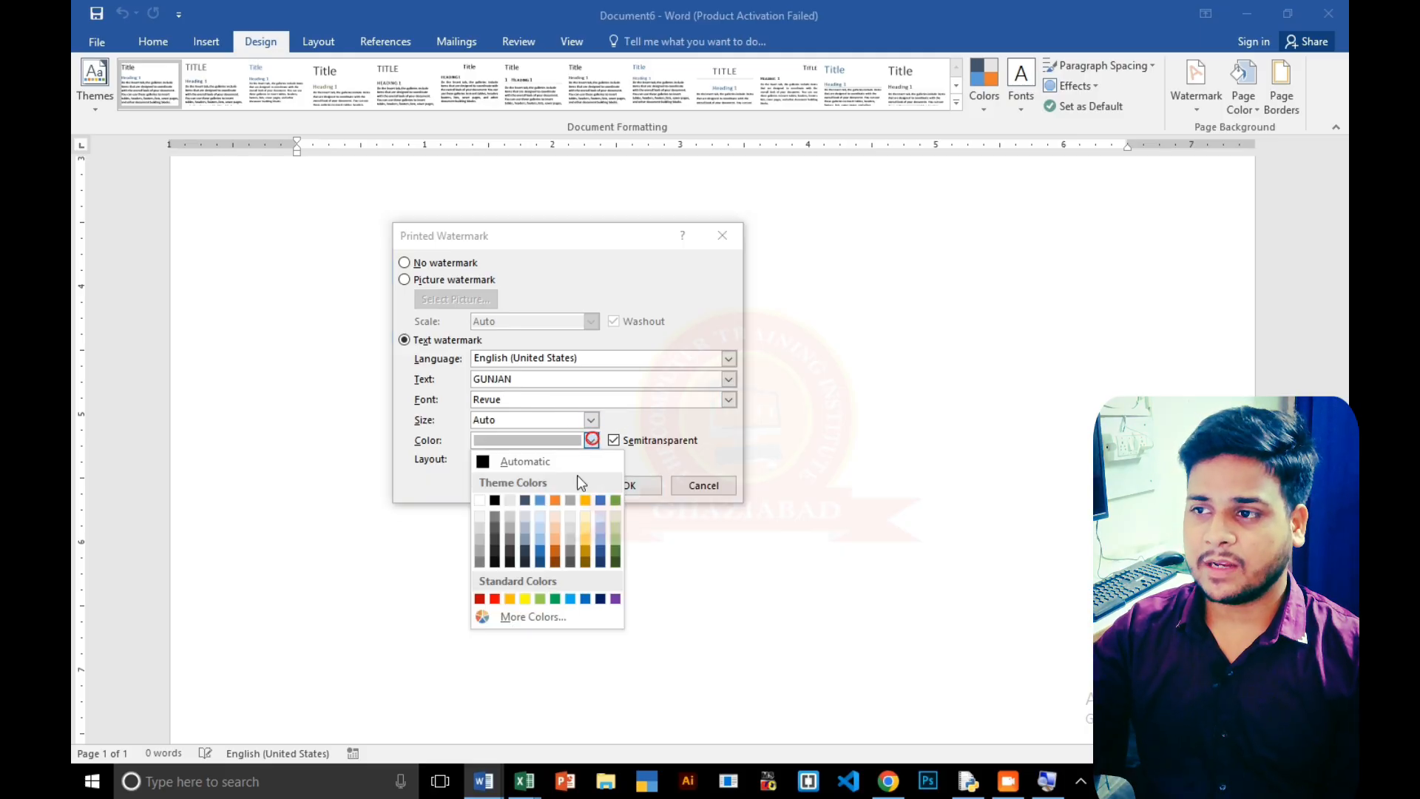
click(555, 599)
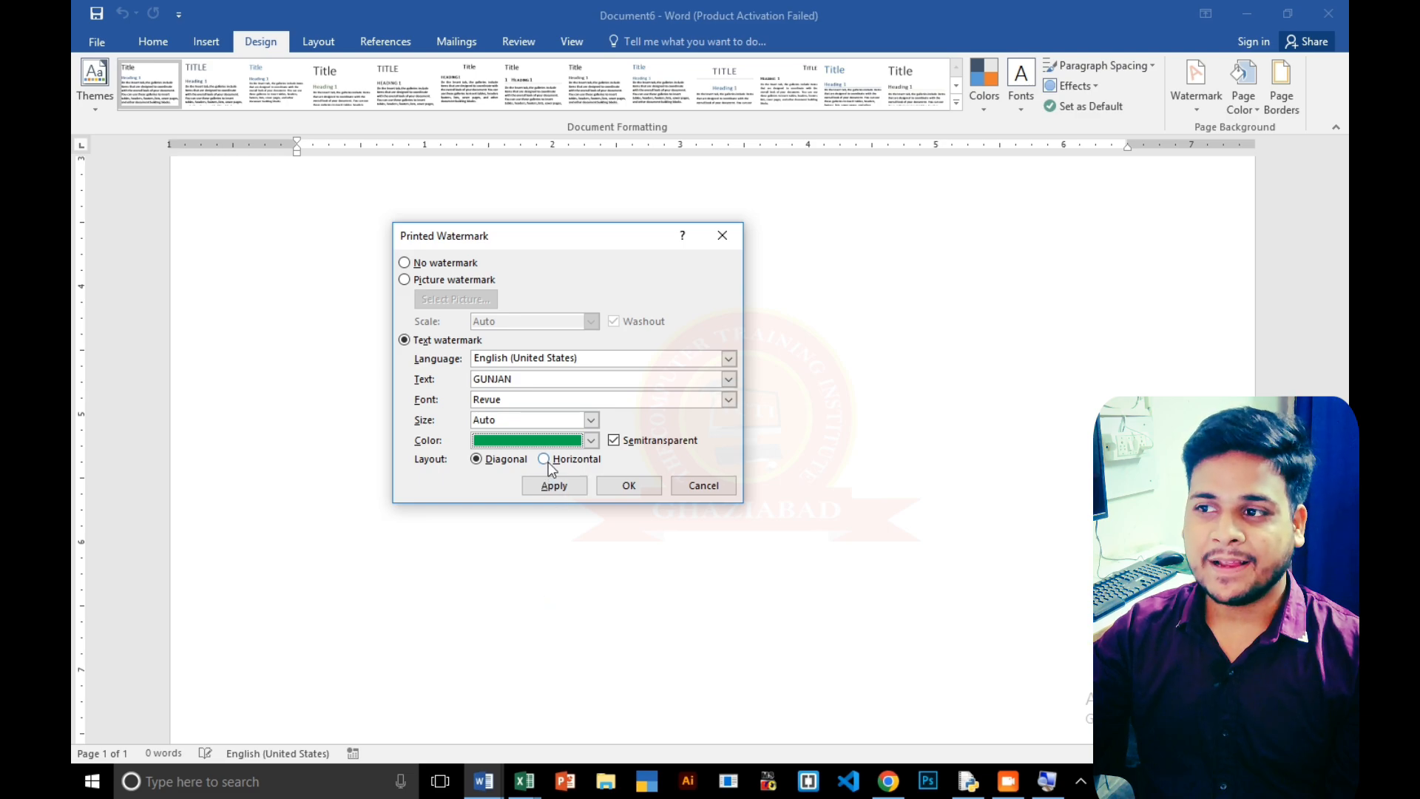
click(555, 487)
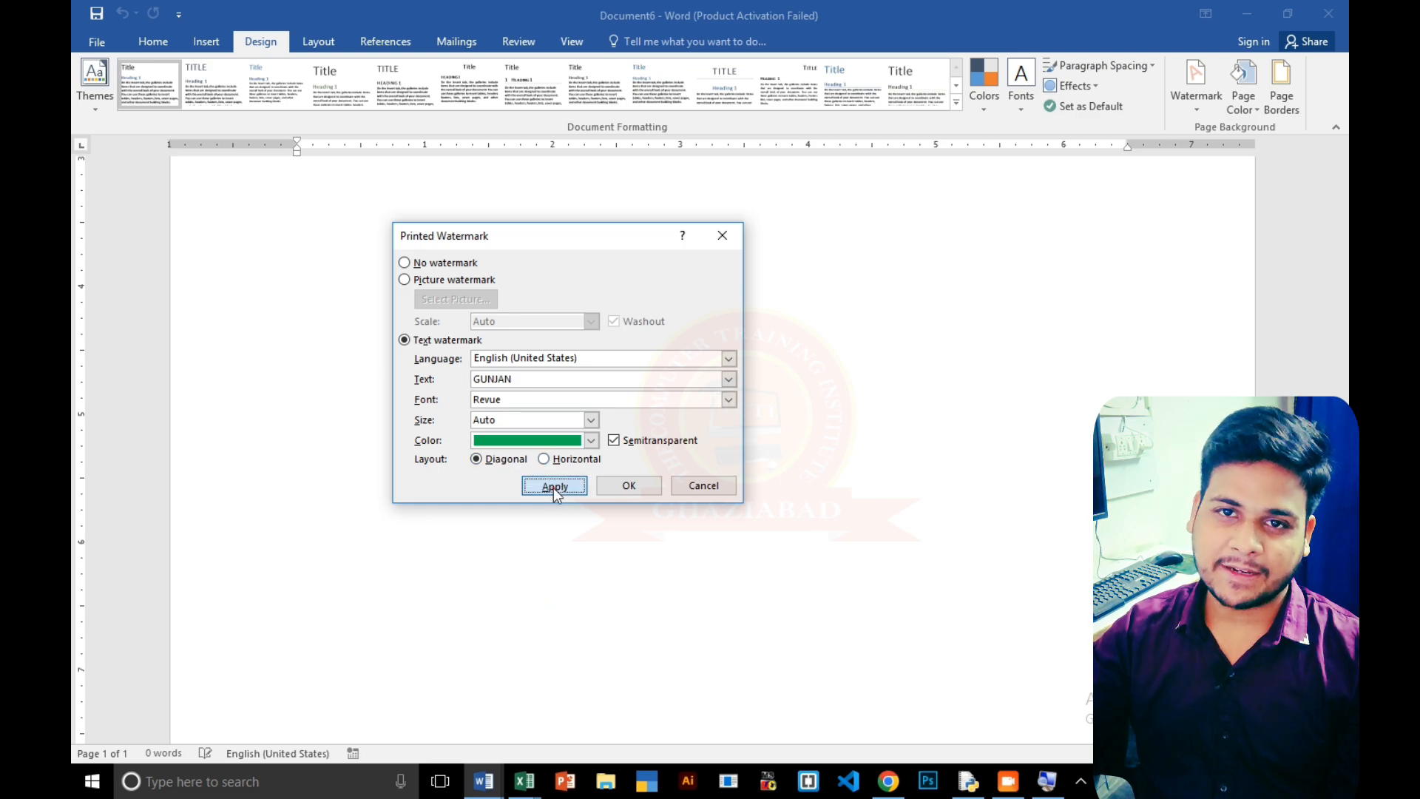
click(683, 491)
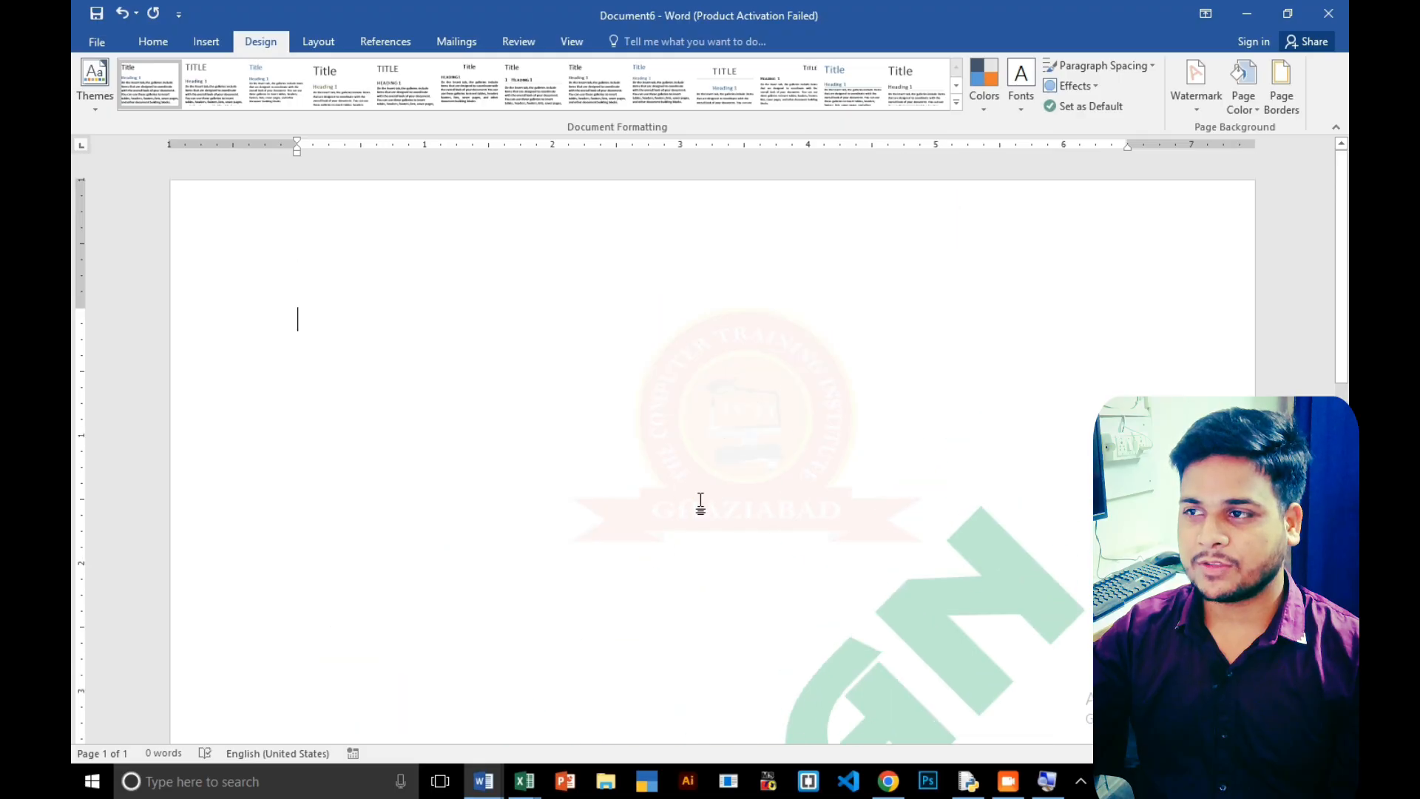
Insert four page breaks to extend the watermarked document to five pages.
scroll(699, 500, down, 20)
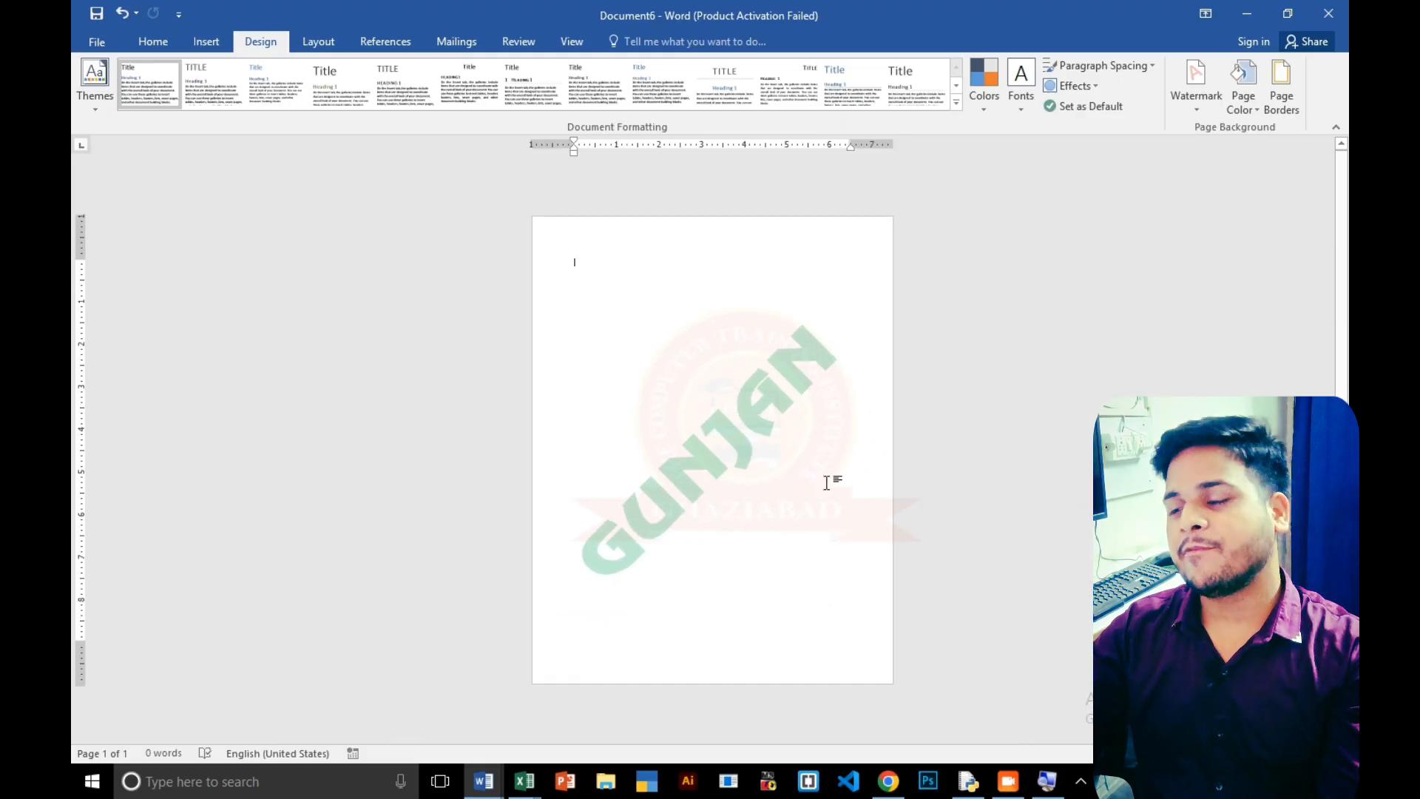
scroll(764, 469, up, 8)
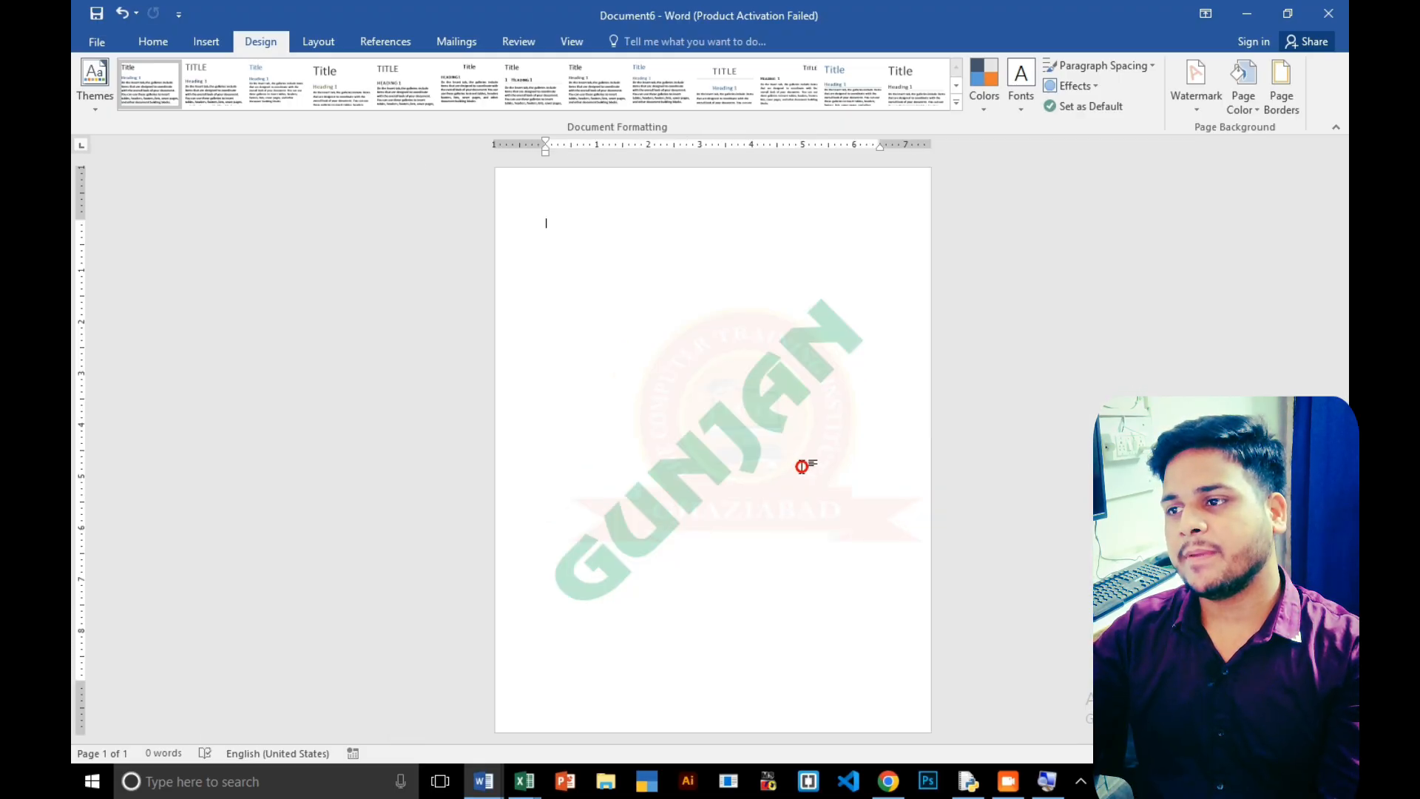
key(ctrl+Return)
scroll(802, 467, down, 5)
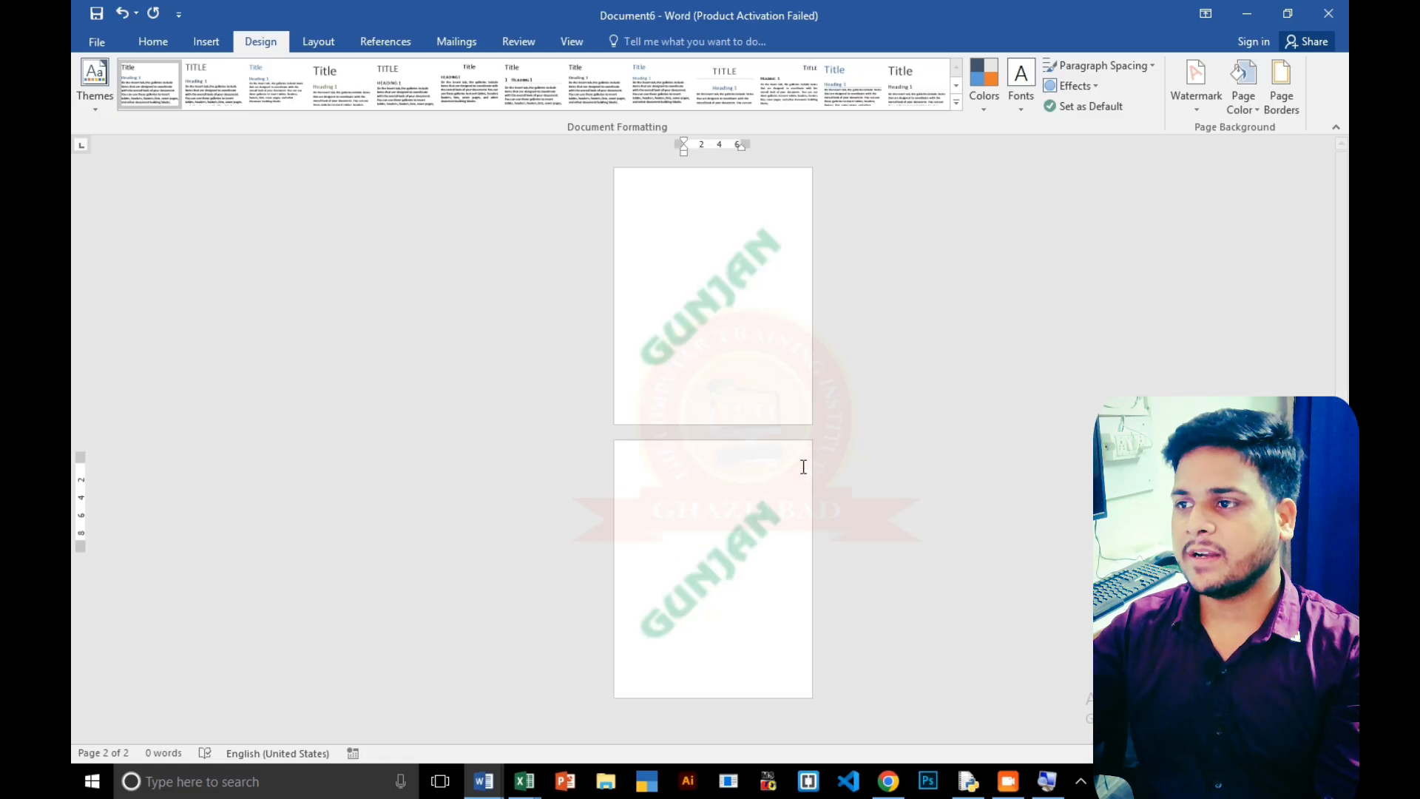
scroll(802, 467, down, 1)
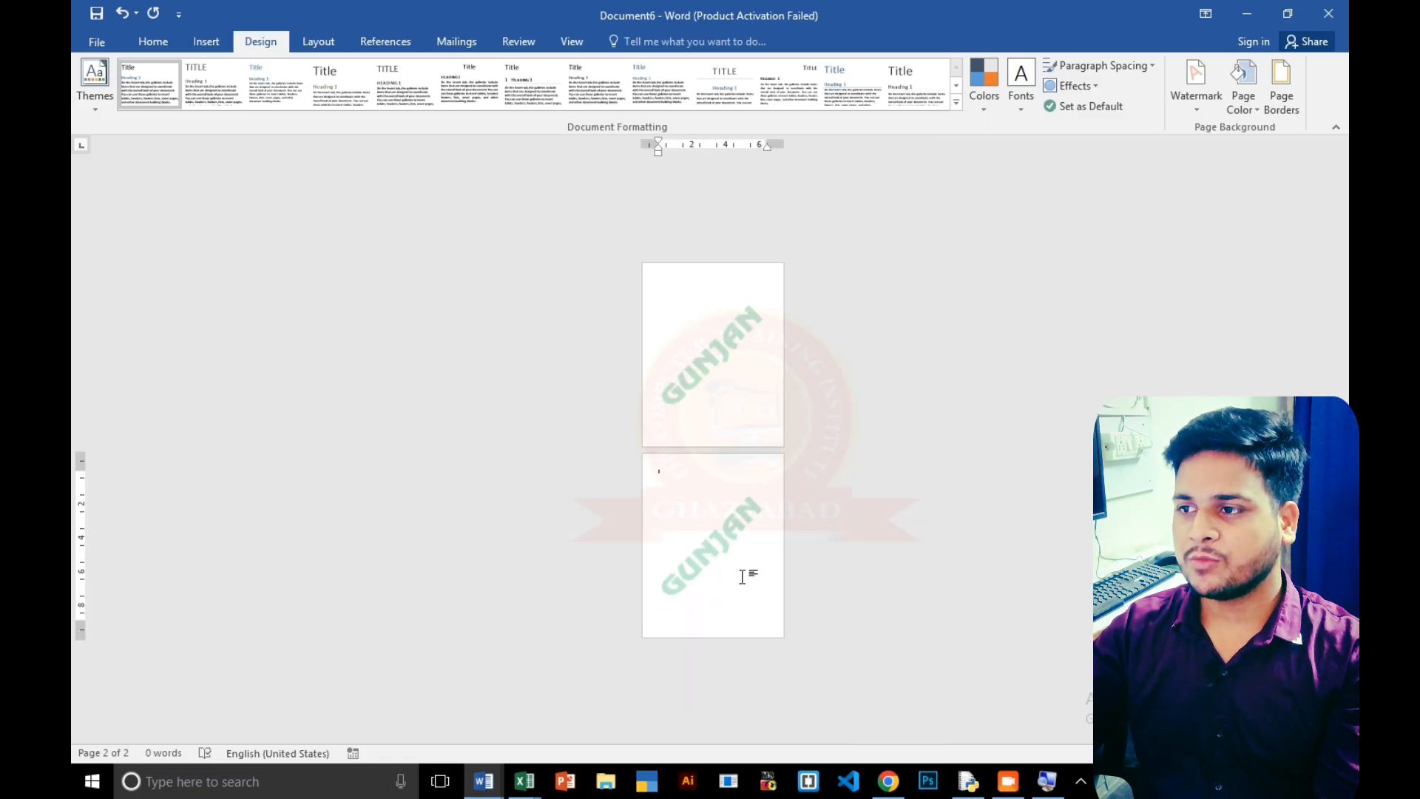
key(ctrl+Return)
key(ctrl+Return)
key(ctrl+Return)
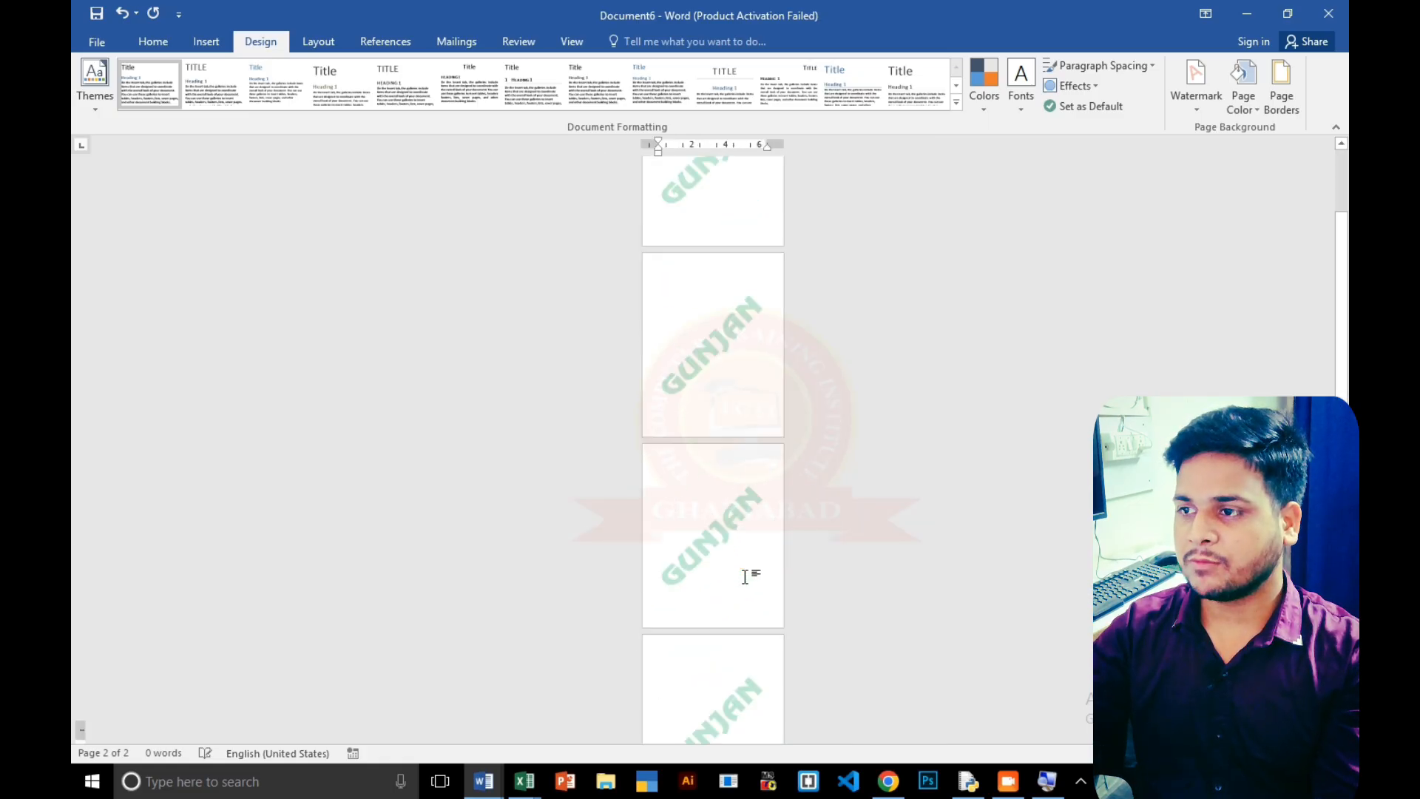
Display multiple pages side by side and examine the watermark across the pages.
click(563, 43)
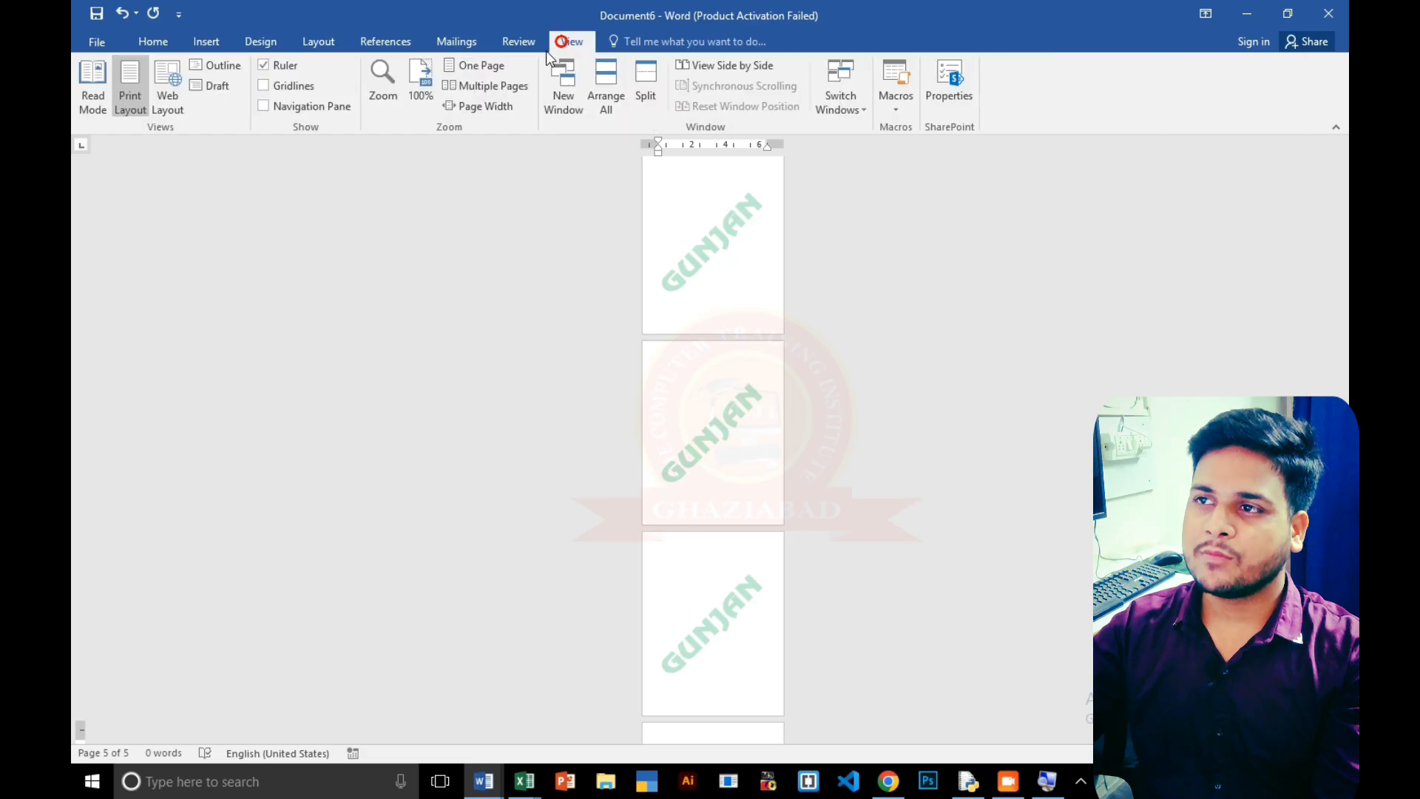
click(501, 84)
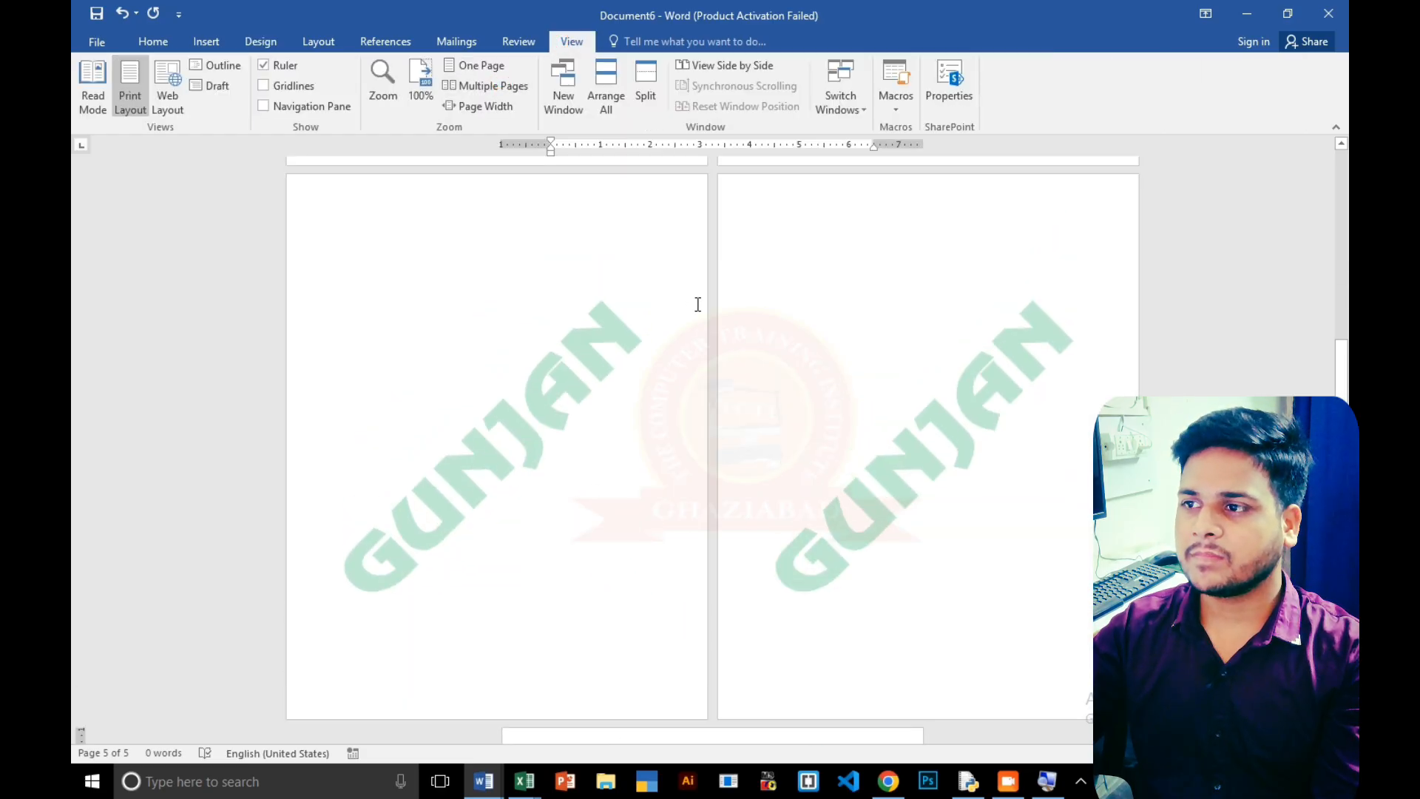
scroll(719, 383, up, 10)
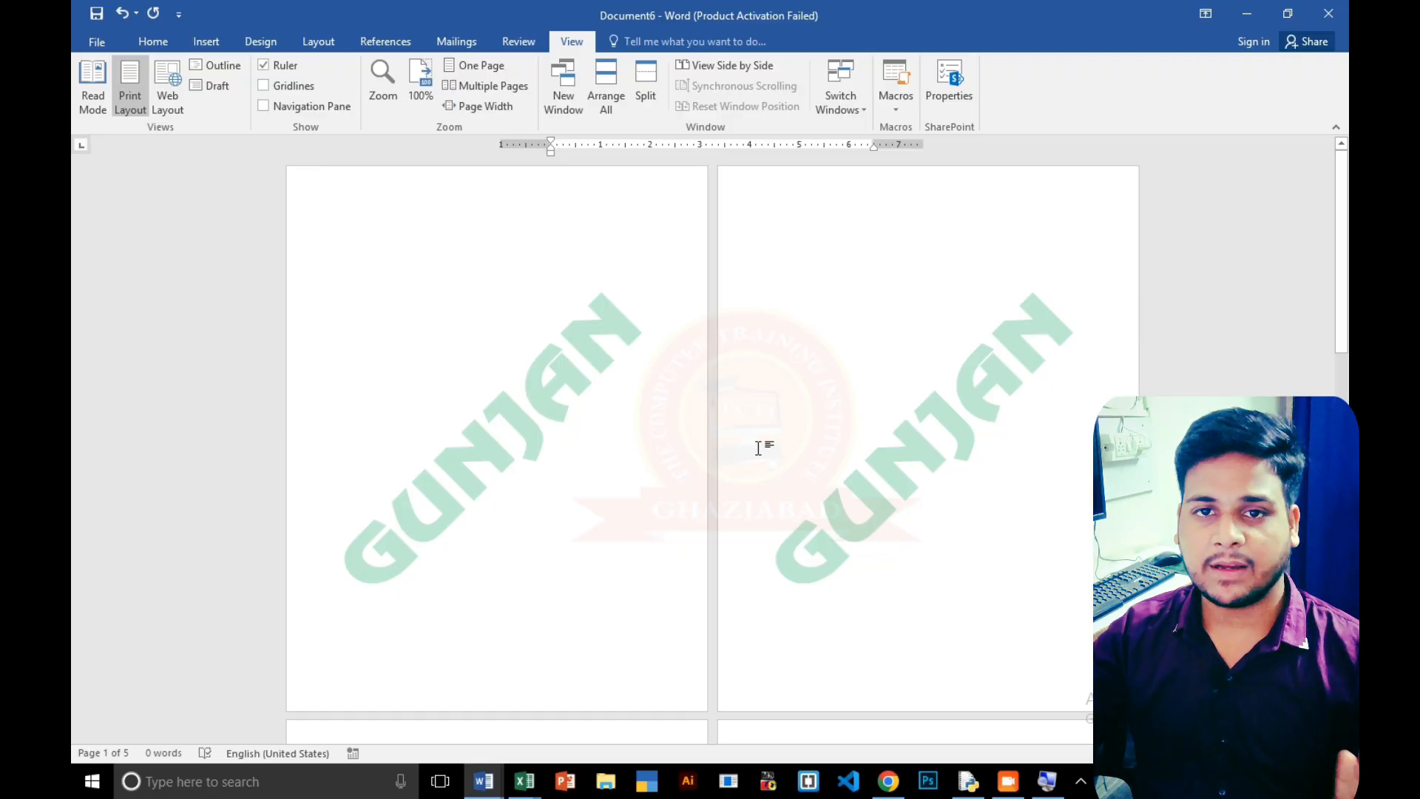
scroll(808, 441, down, 3)
scroll(801, 489, up, 3)
scroll(802, 489, down, 2)
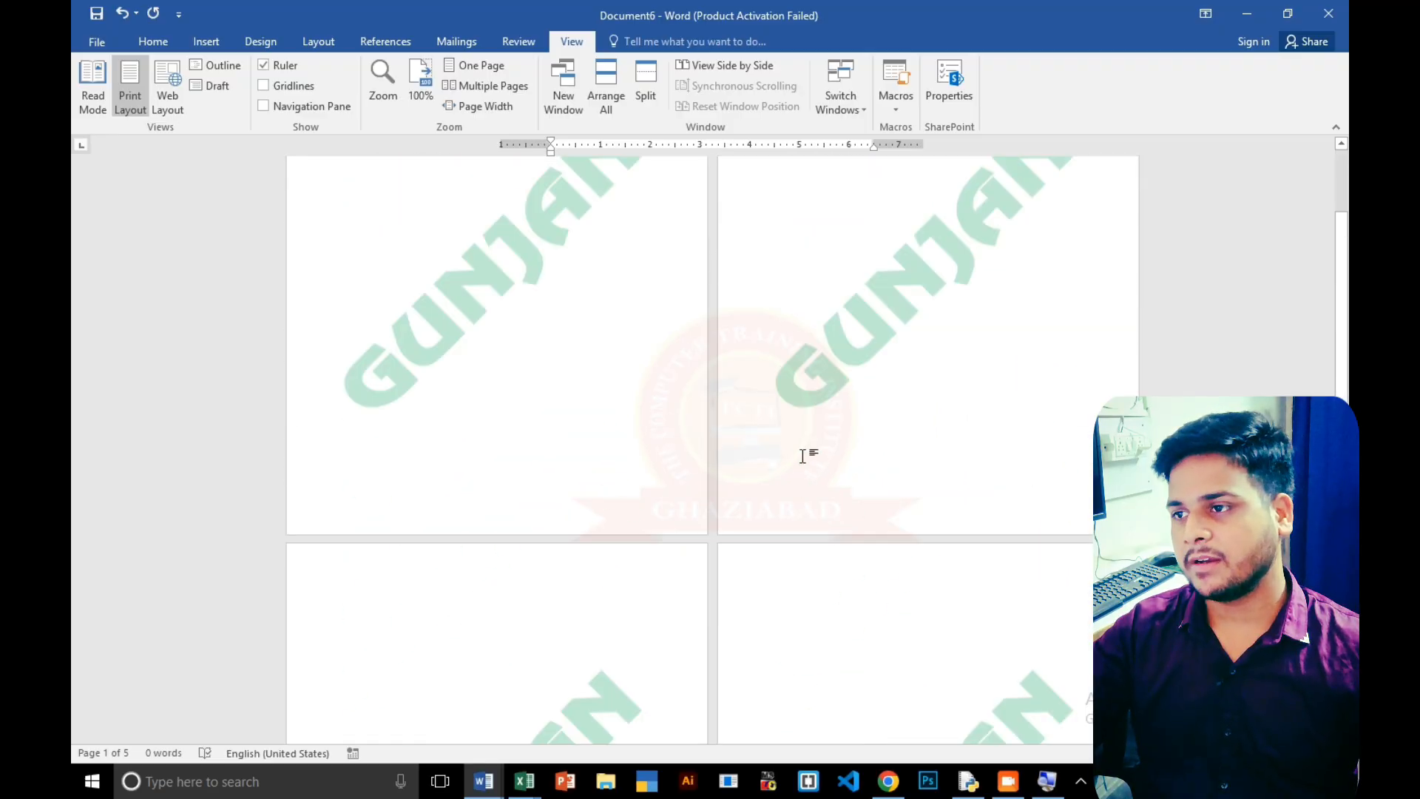
scroll(802, 453, up, 2)
scroll(766, 408, up, 1)
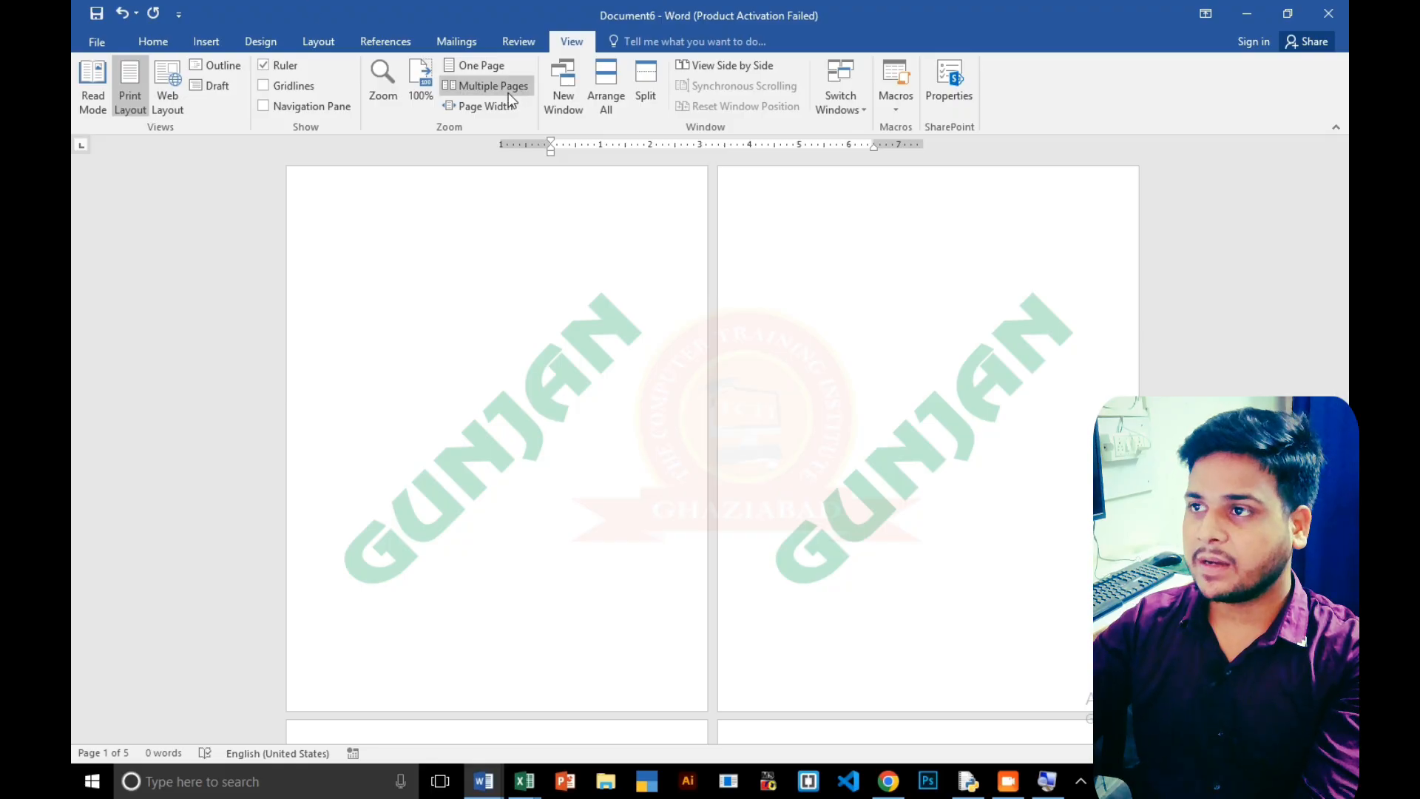
Return to the one-page view and remove the text watermark from the document.
click(488, 64)
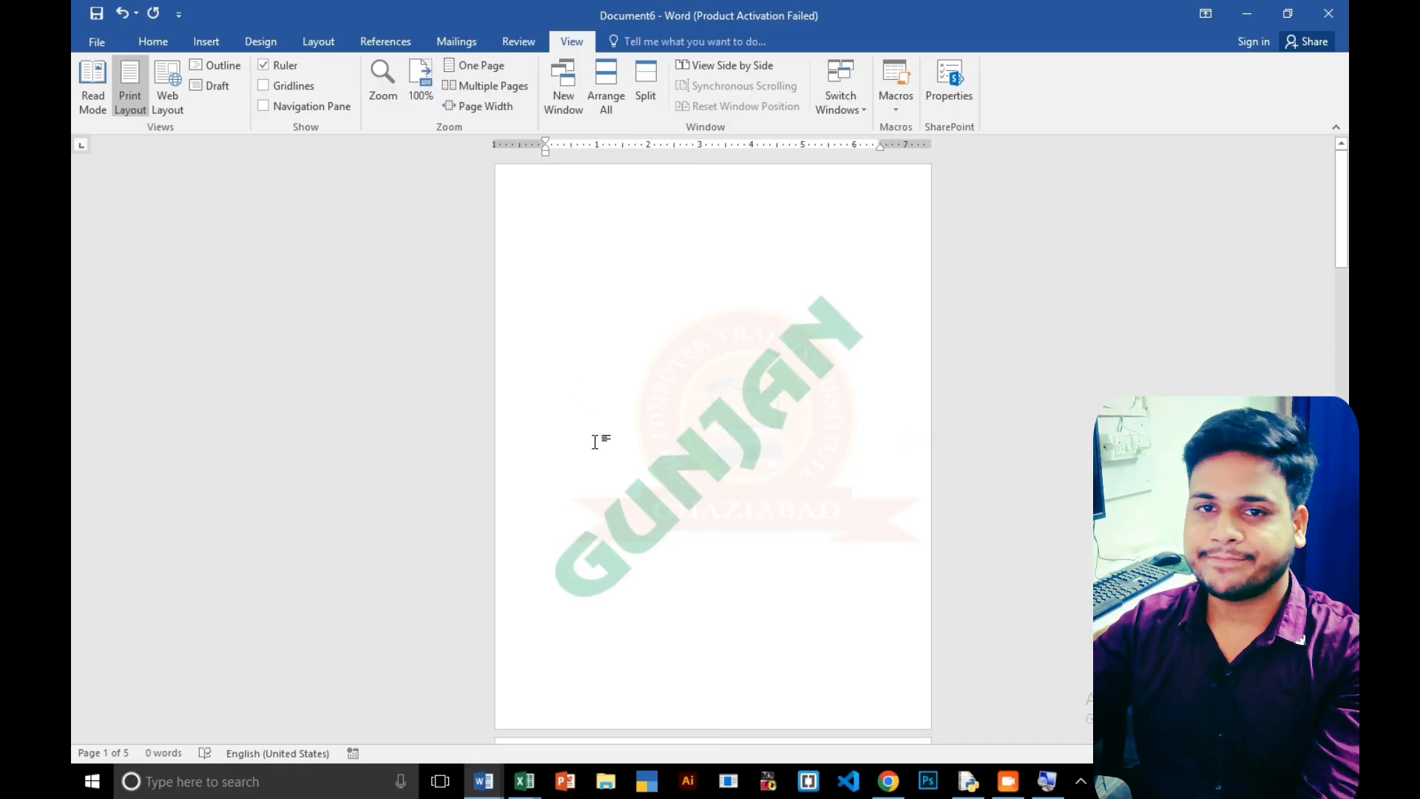
ctrl+scroll(595, 442, up, 5)
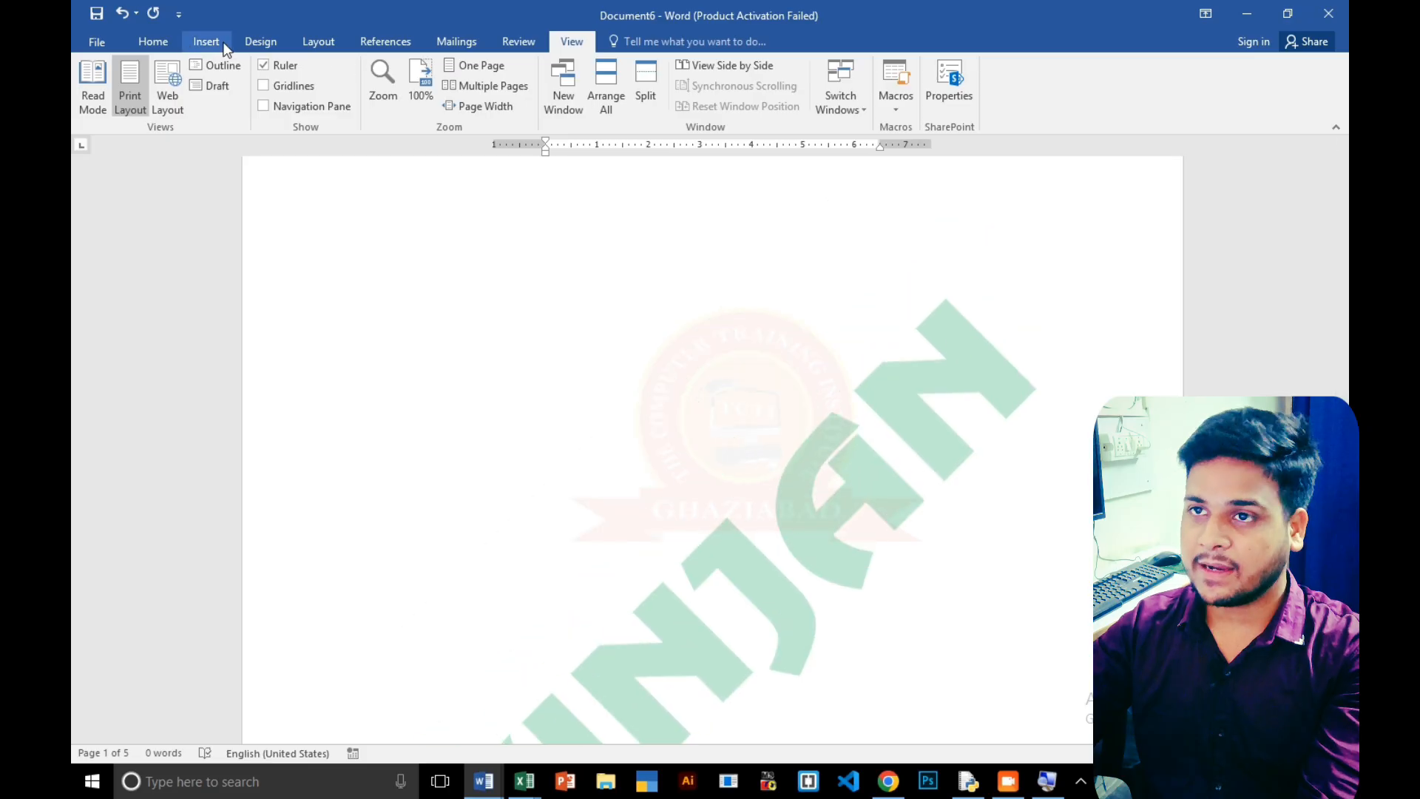
click(255, 43)
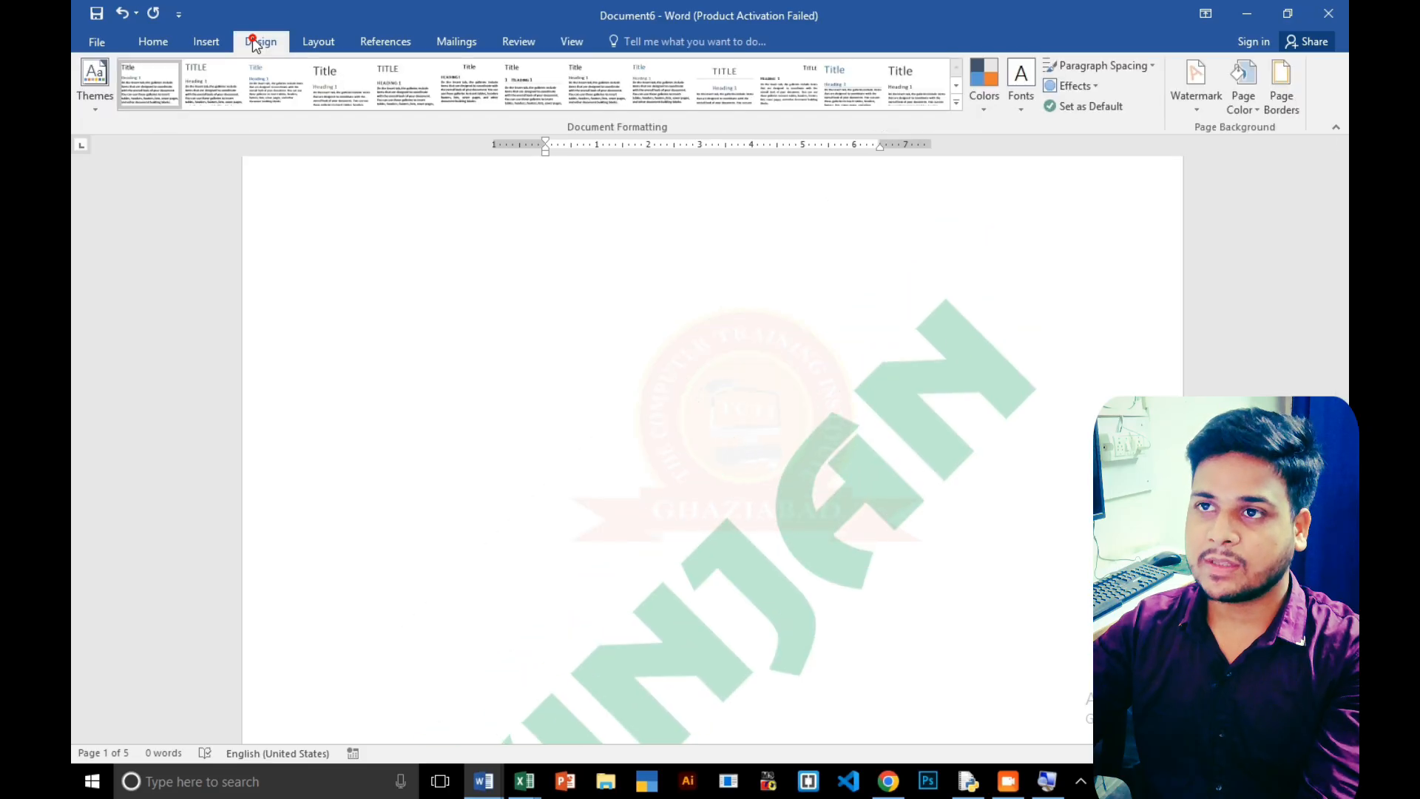
click(1191, 97)
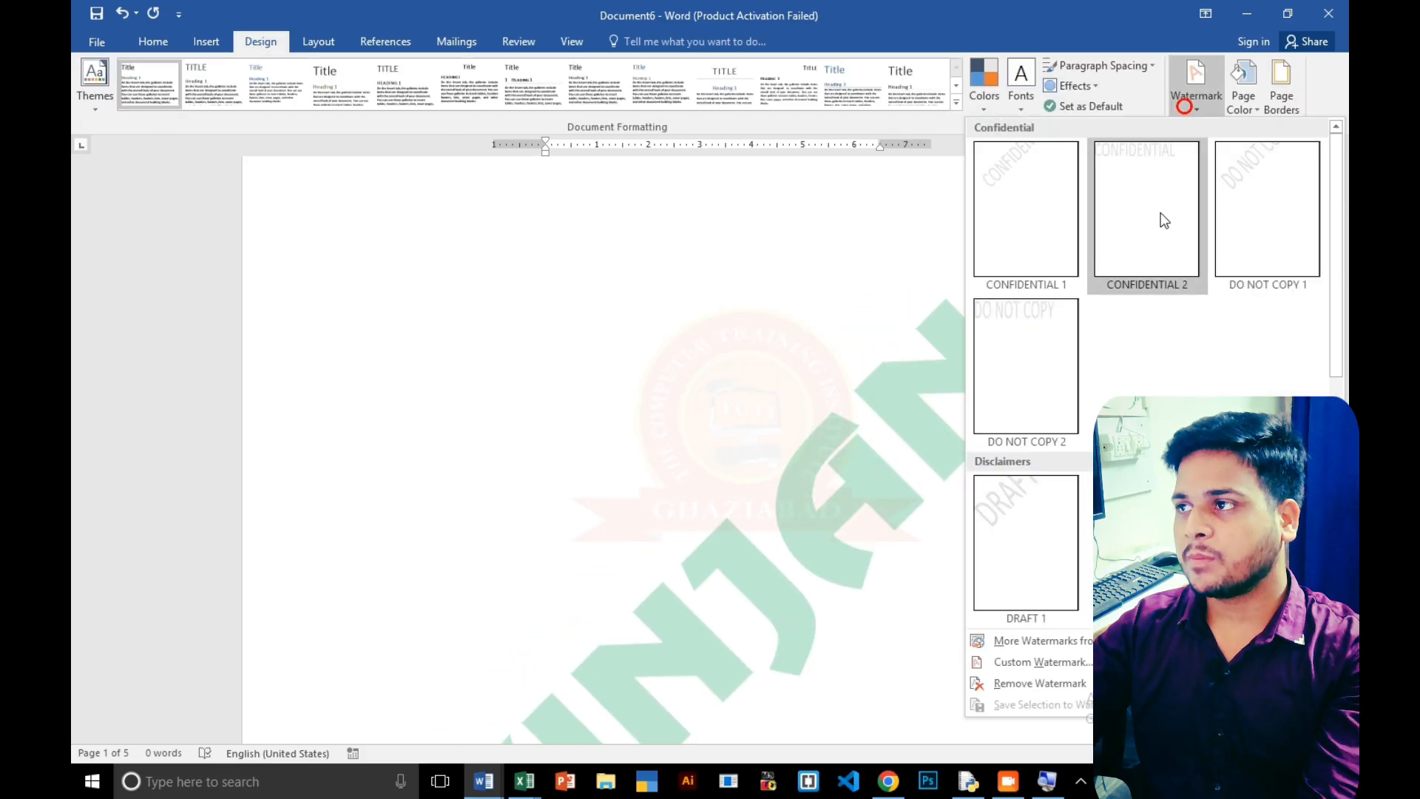
click(1064, 686)
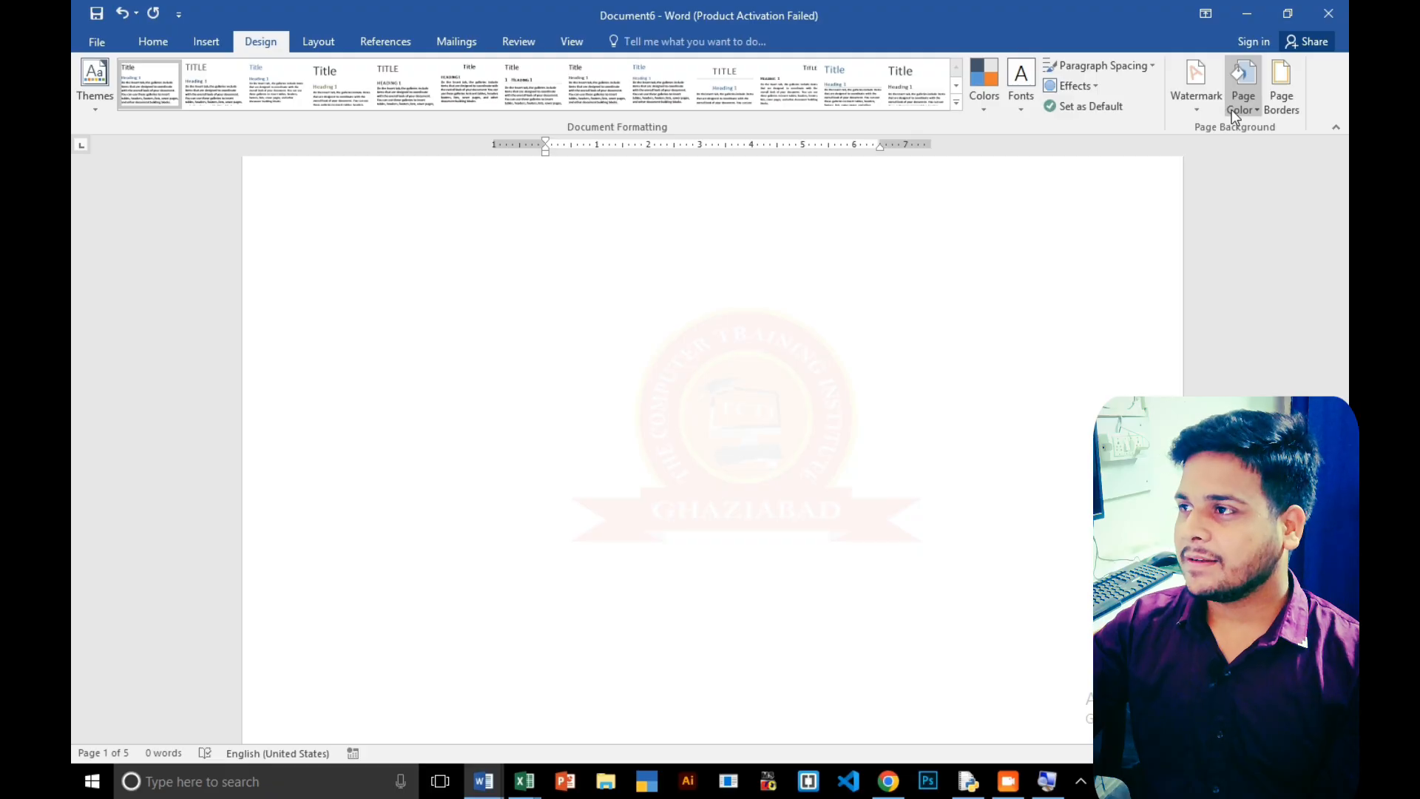
Start a custom picture watermark and browse offline to Local Disk (E:) for its image.
click(1205, 111)
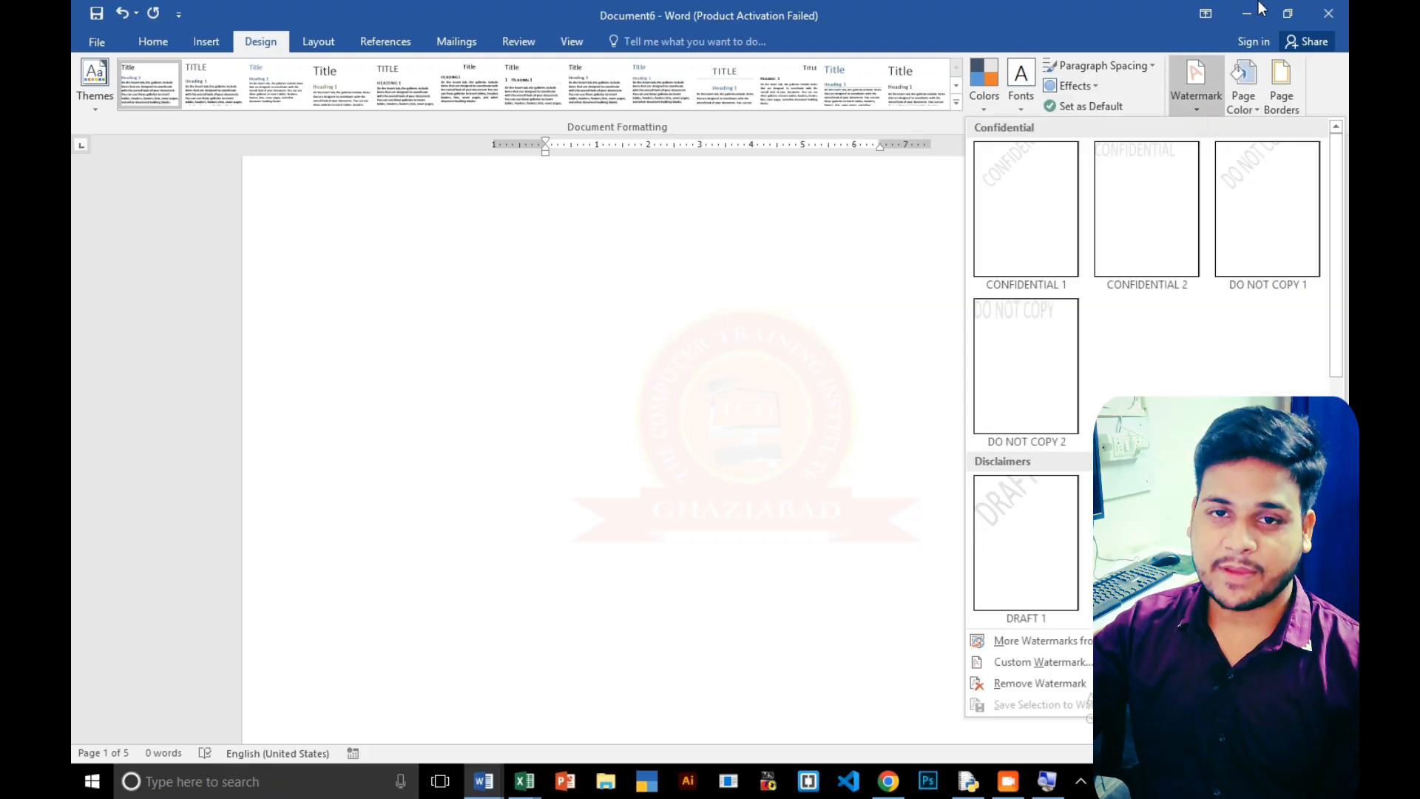
click(1045, 666)
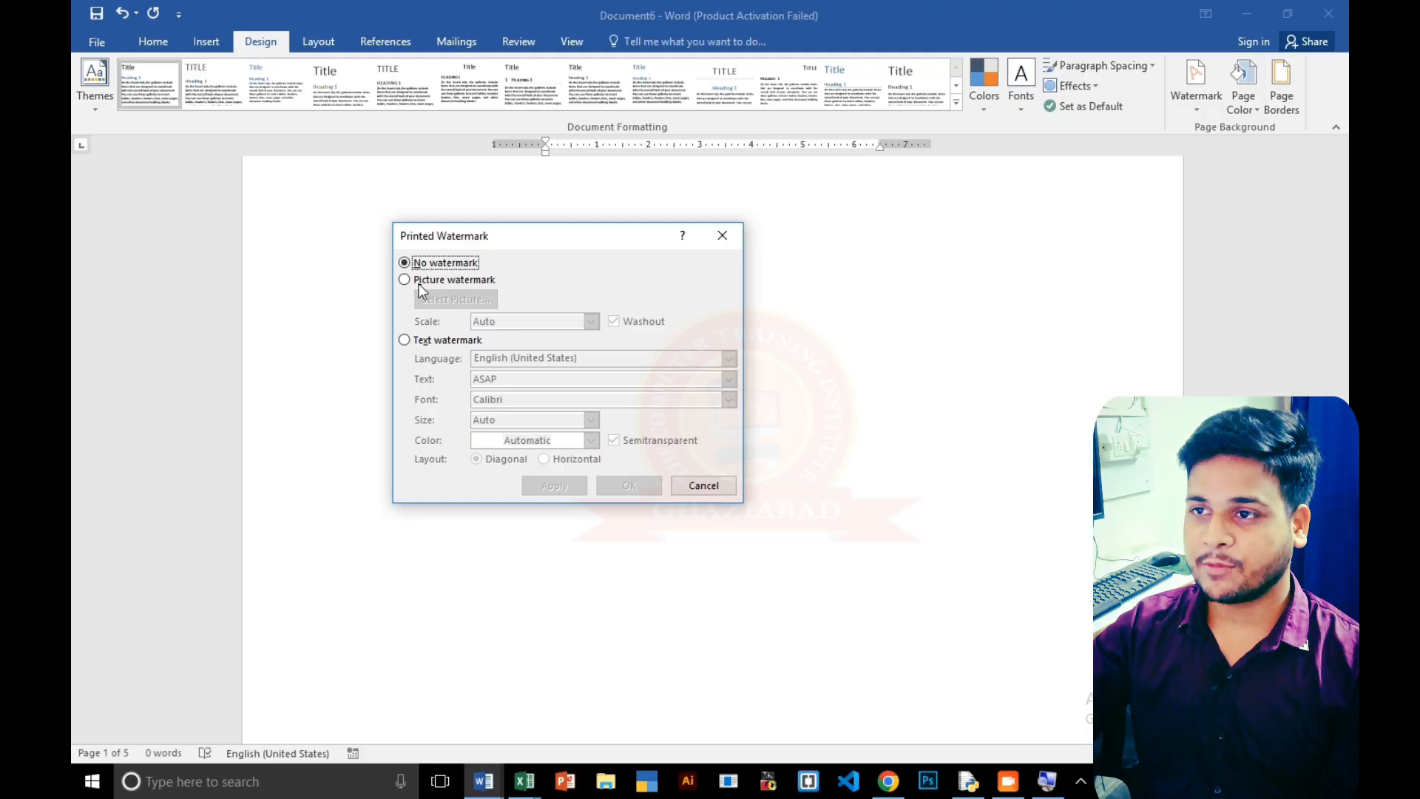
click(404, 280)
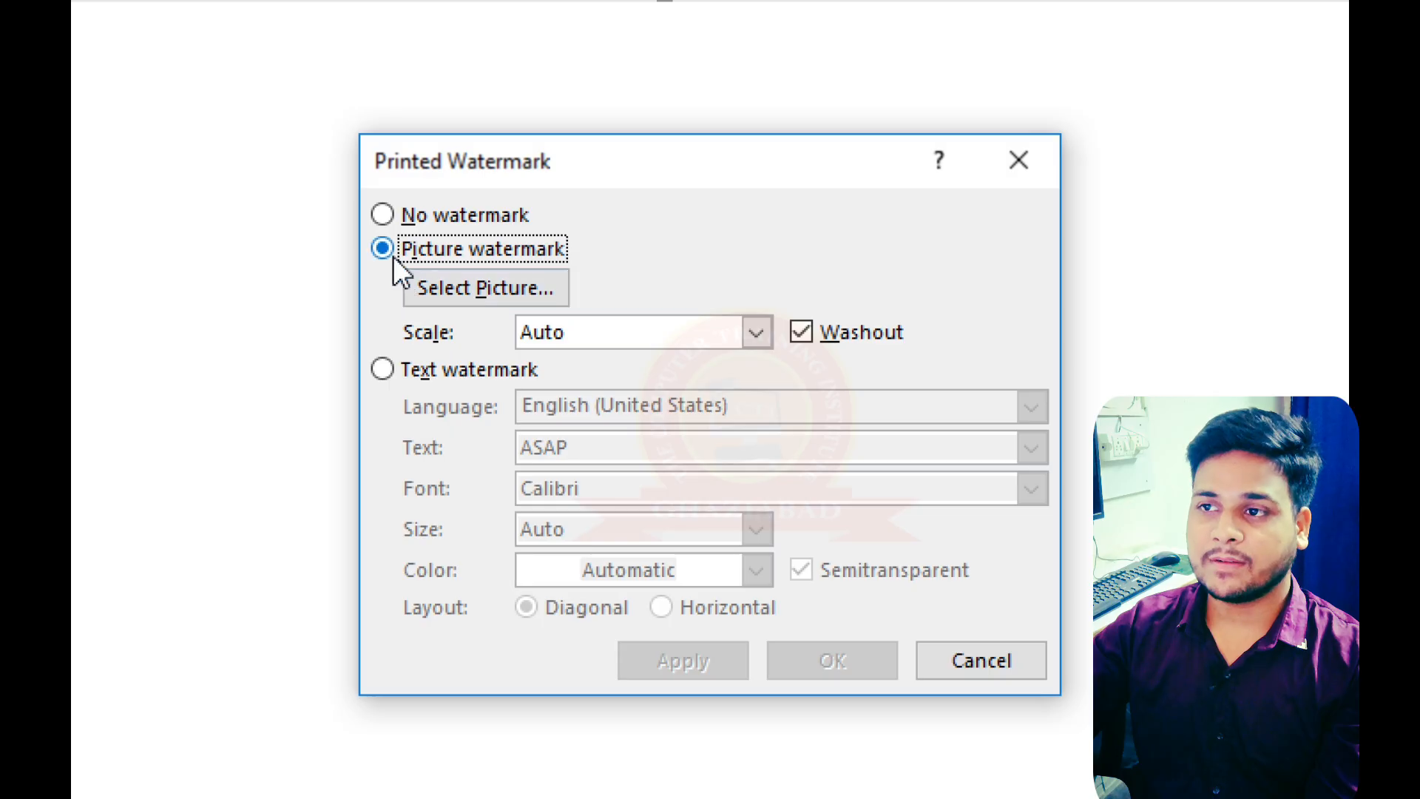
click(478, 283)
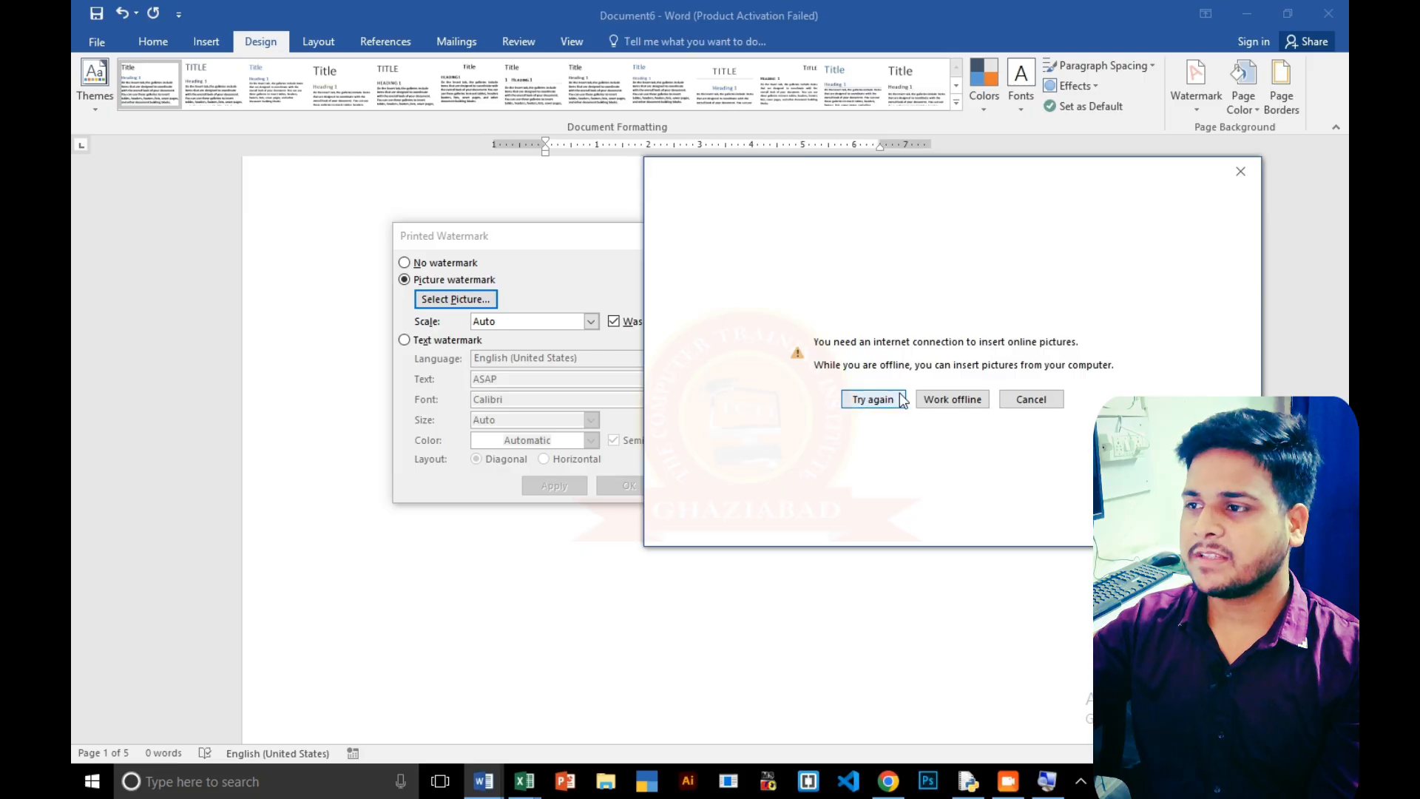
click(948, 400)
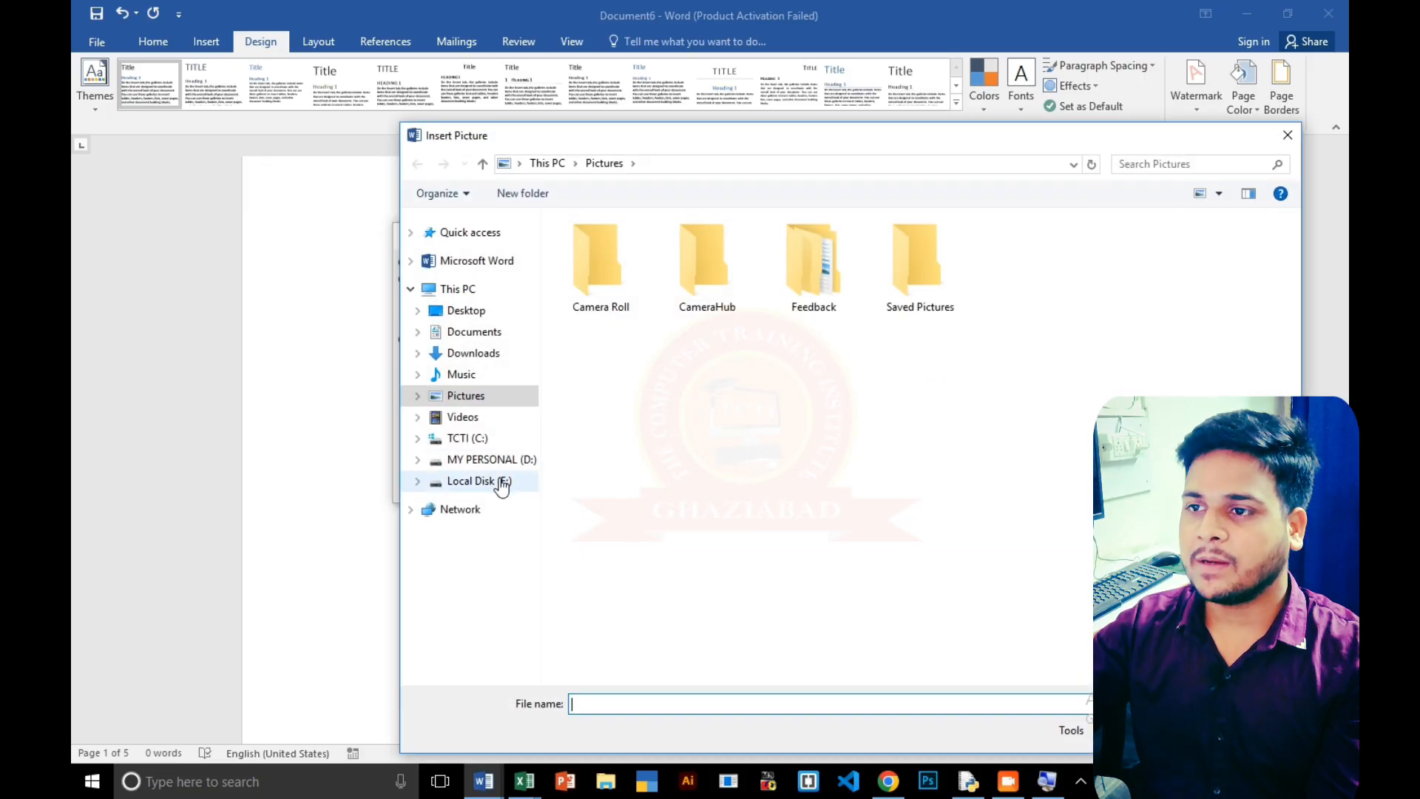
click(502, 486)
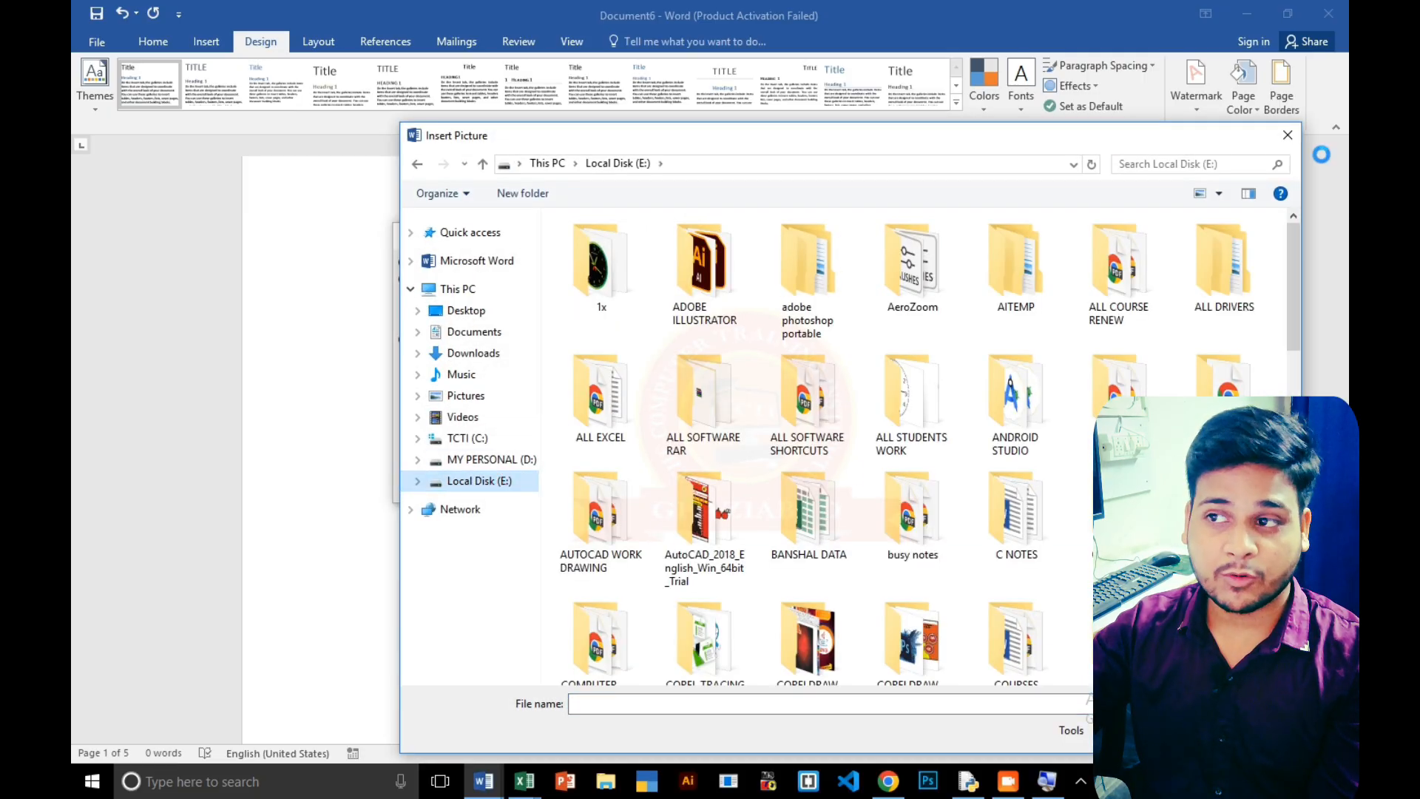
Search the drive for "TCTI LO" and choose the AAA TCTI image as the watermark picture.
click(1213, 158)
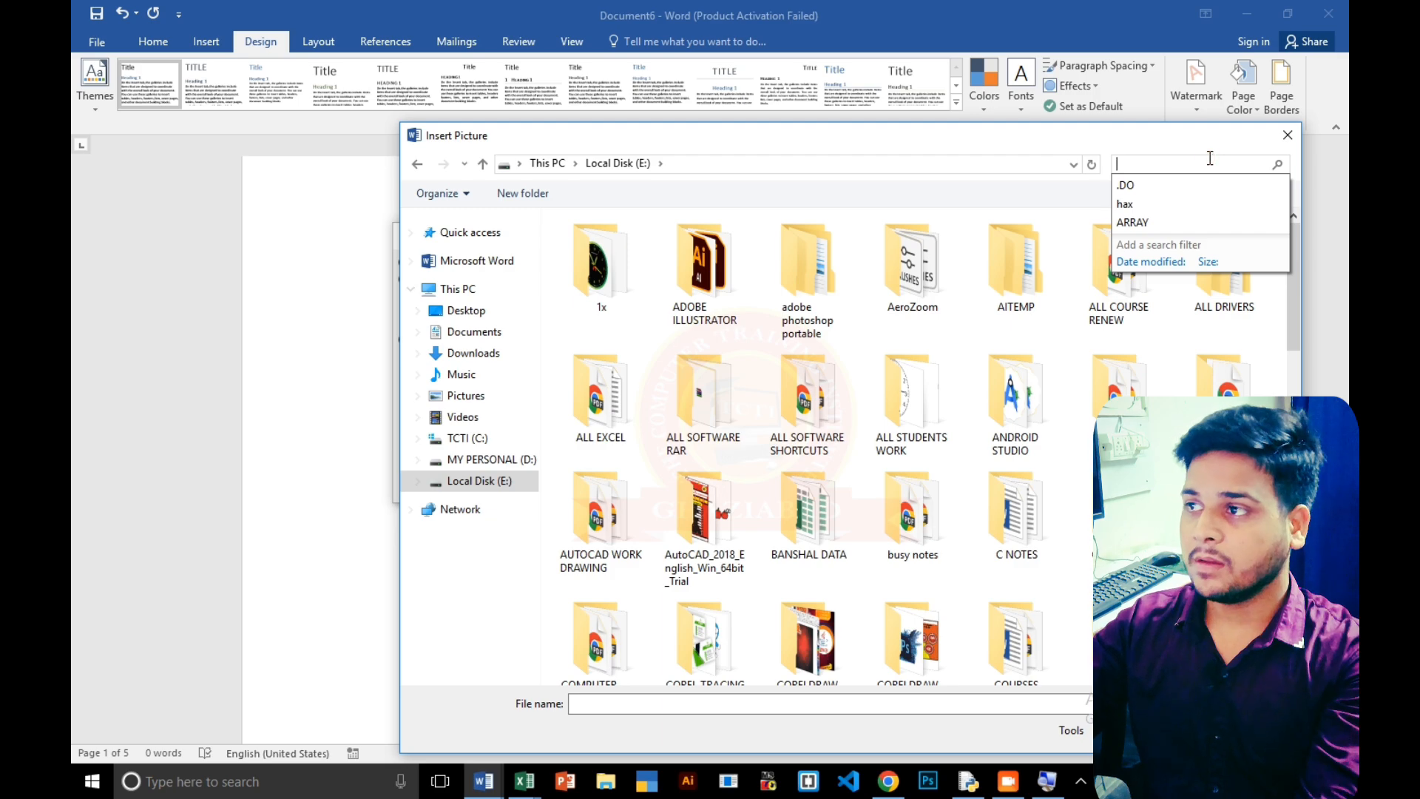
text(TCT)
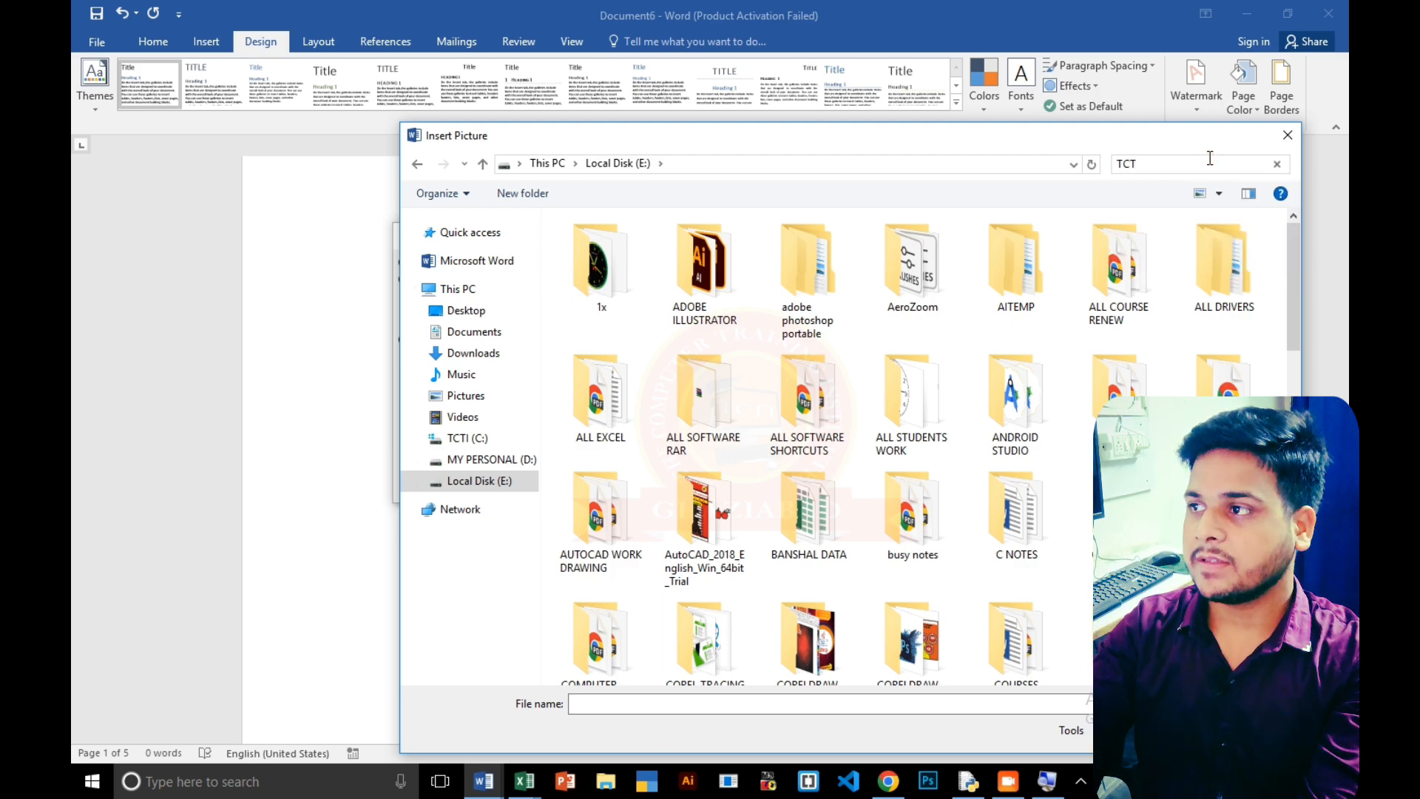
text(I LO)
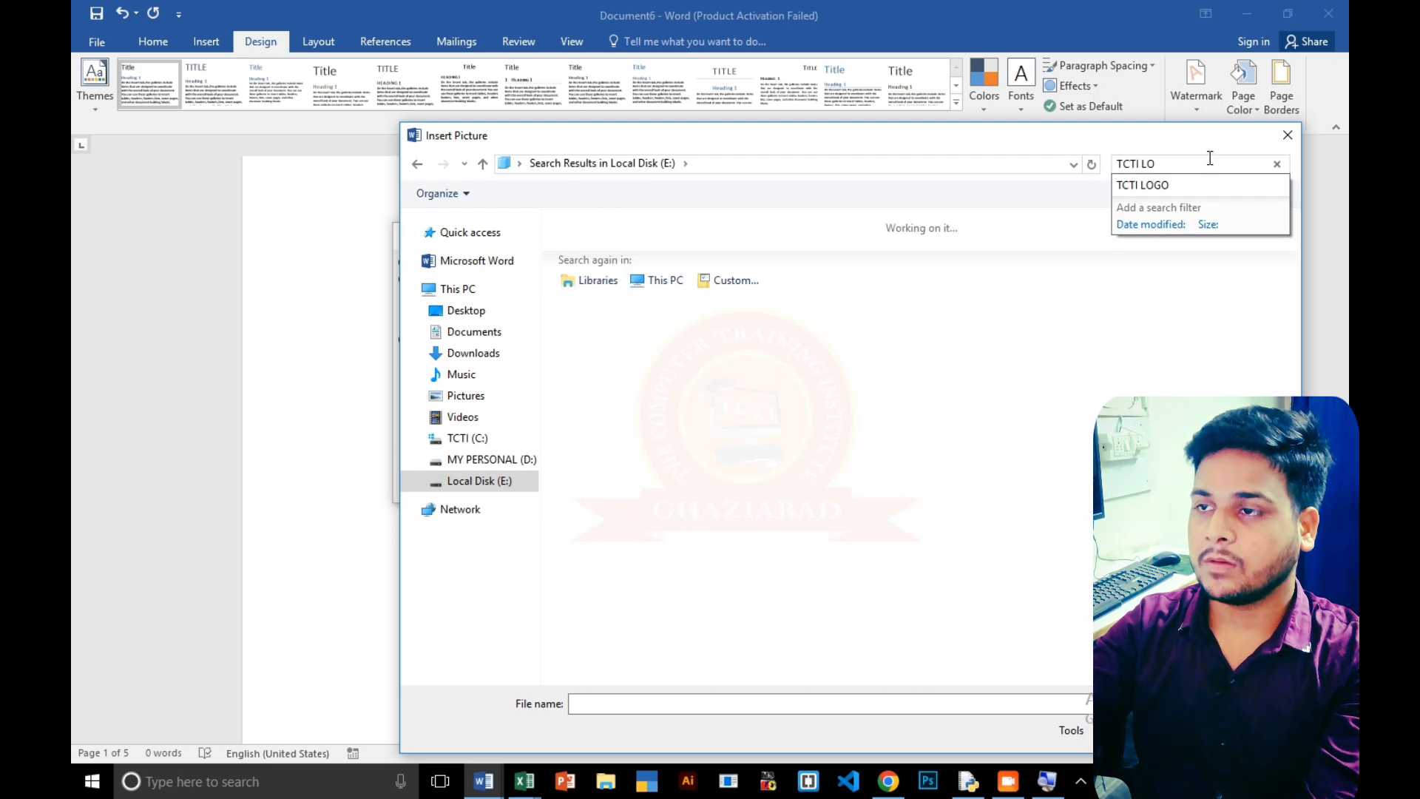
click(684, 267)
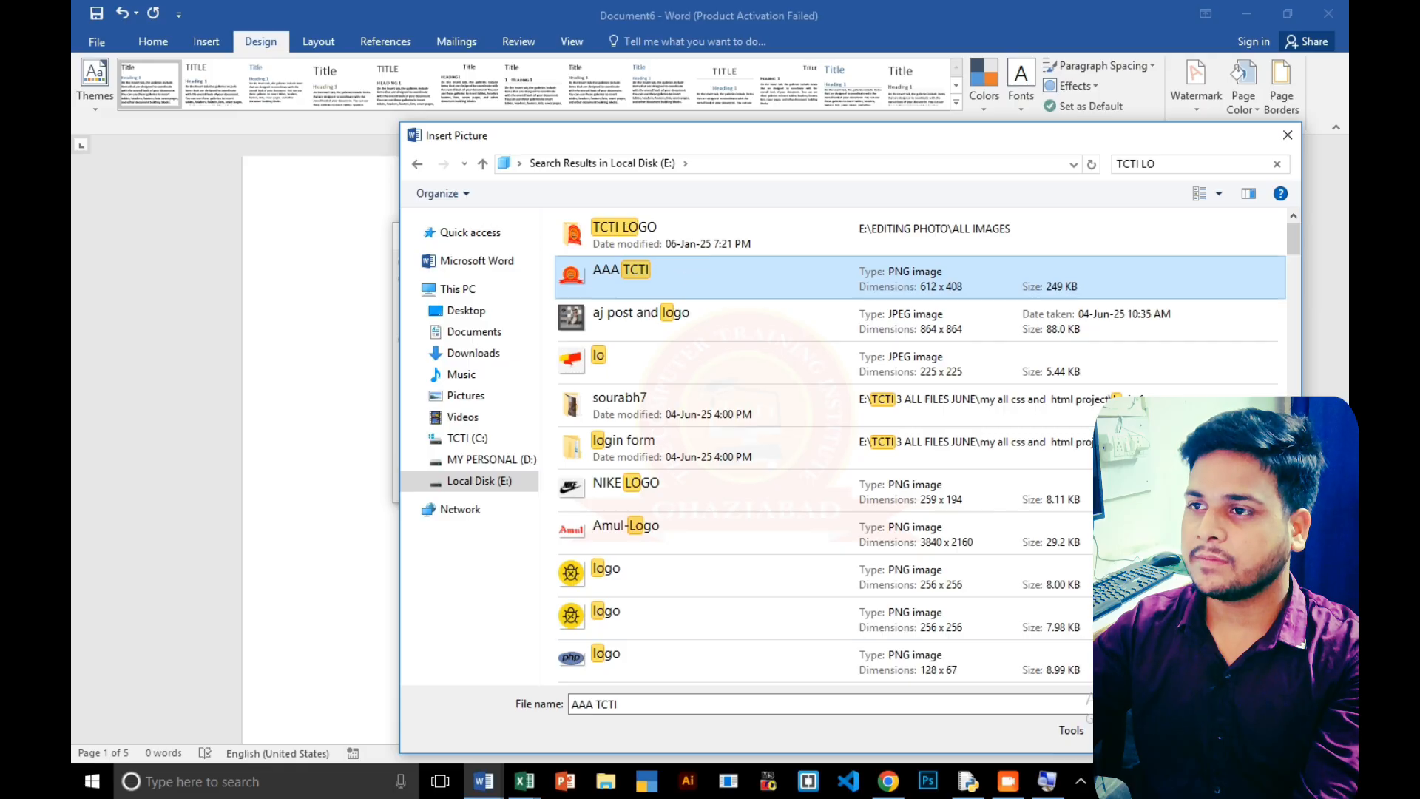
click(1158, 730)
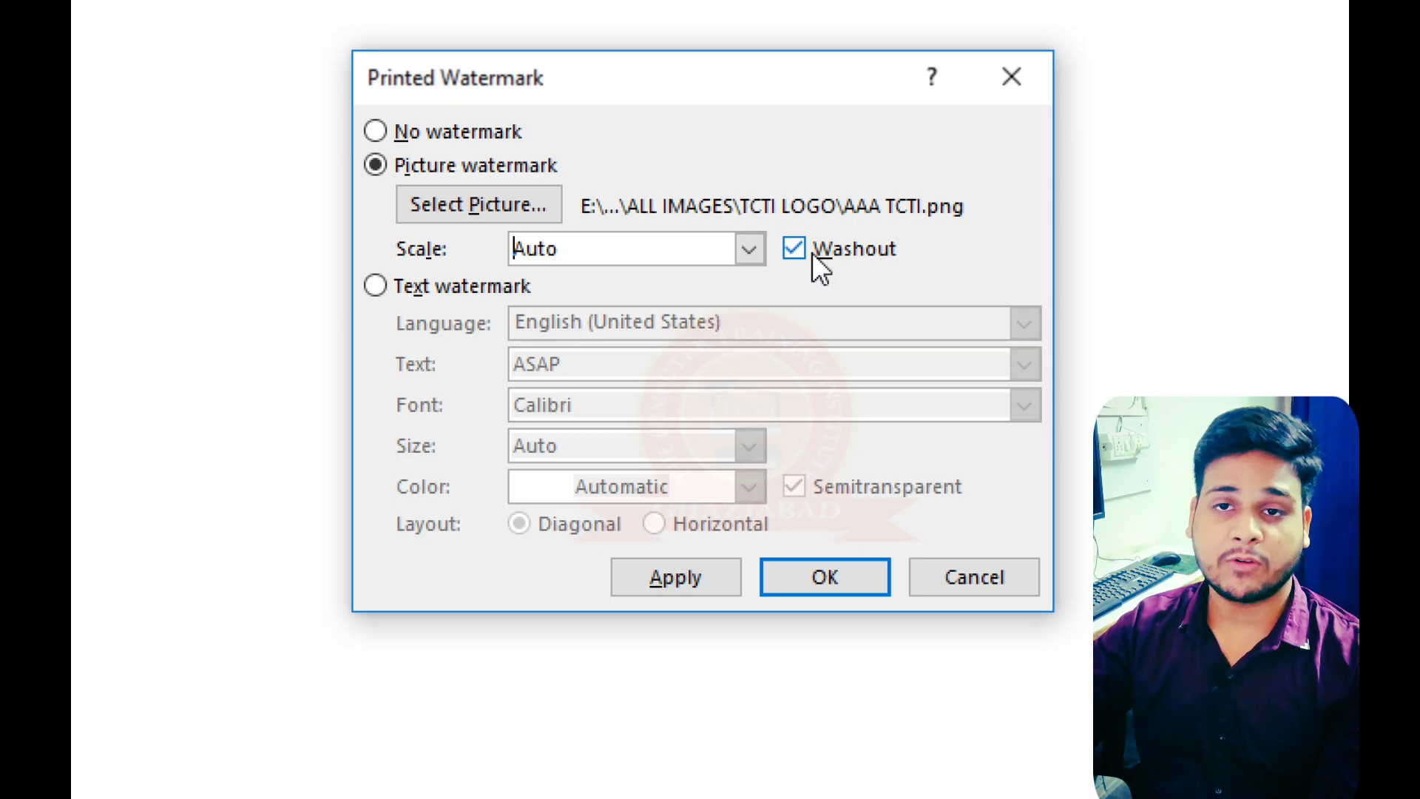
Apply the picture watermark with Auto scale and Washout, and check it across the document's pages.
click(682, 582)
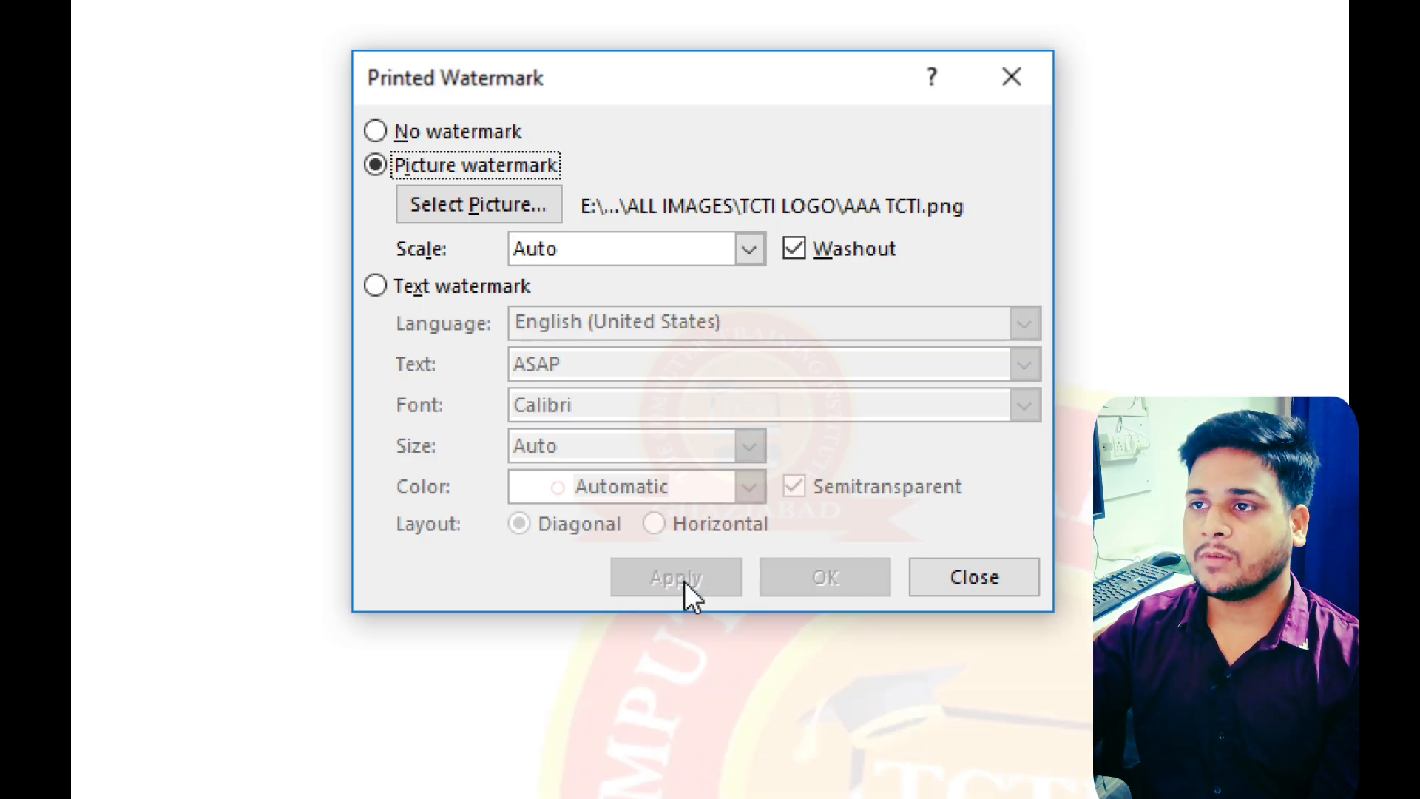
click(951, 577)
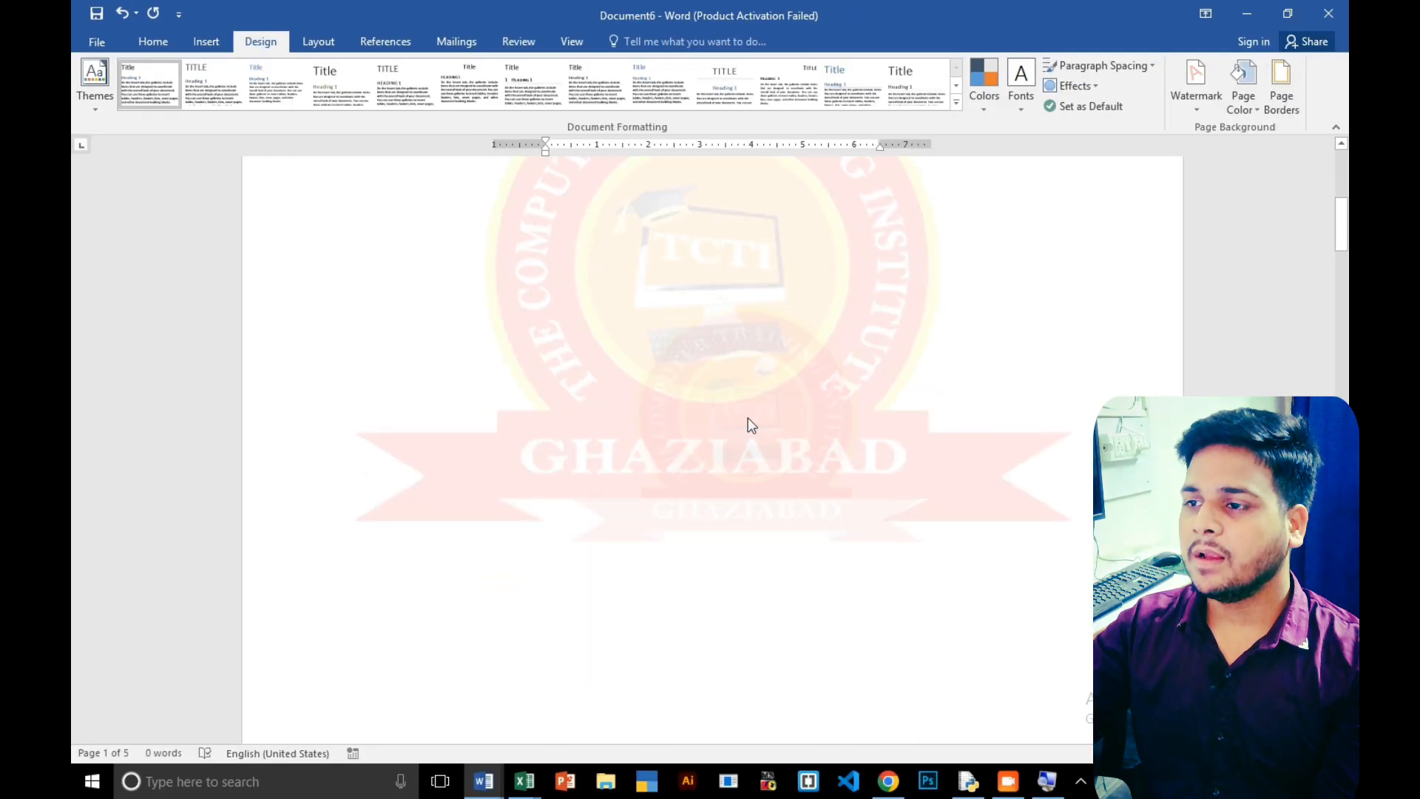
scroll(748, 424, down, 5)
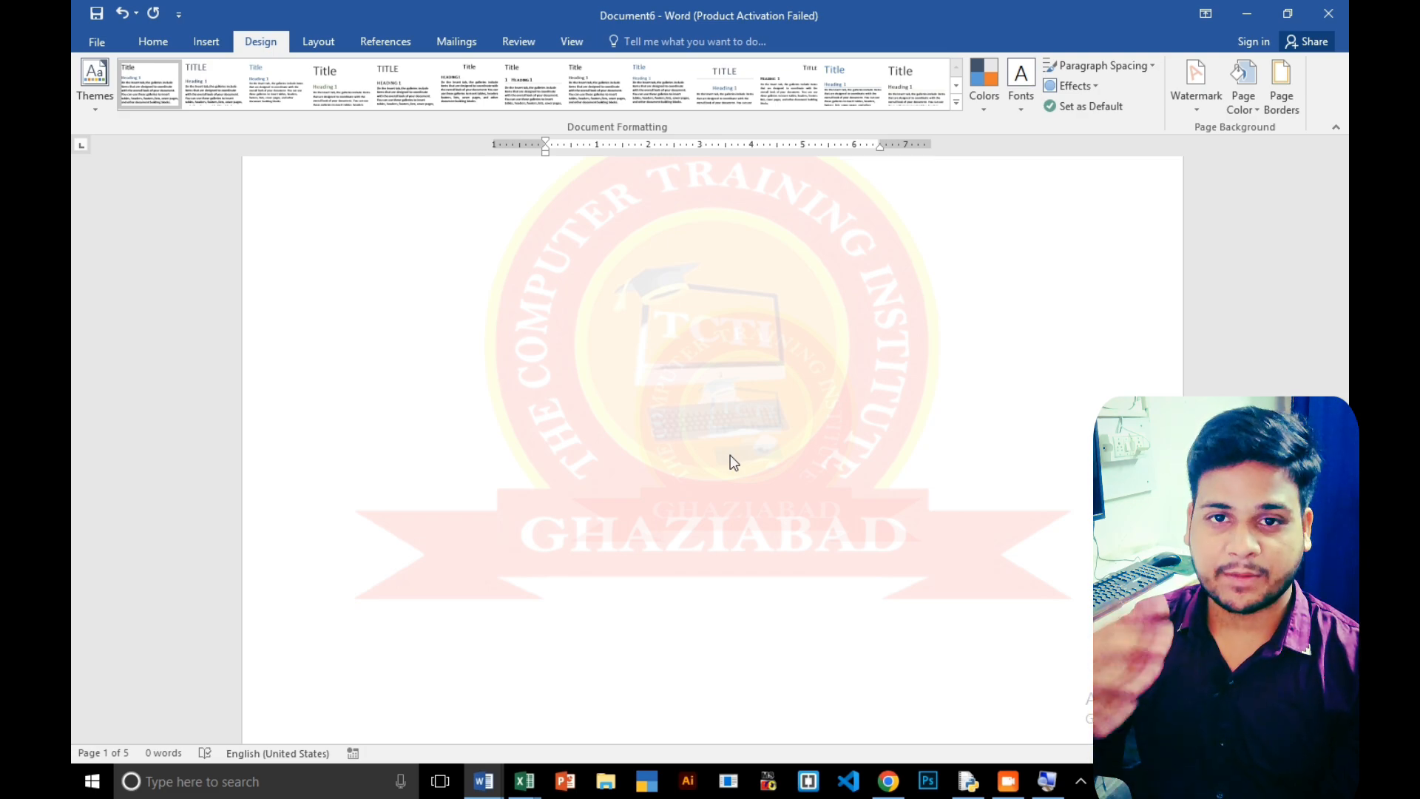
scroll(730, 459, up, 3)
scroll(731, 459, down, 2)
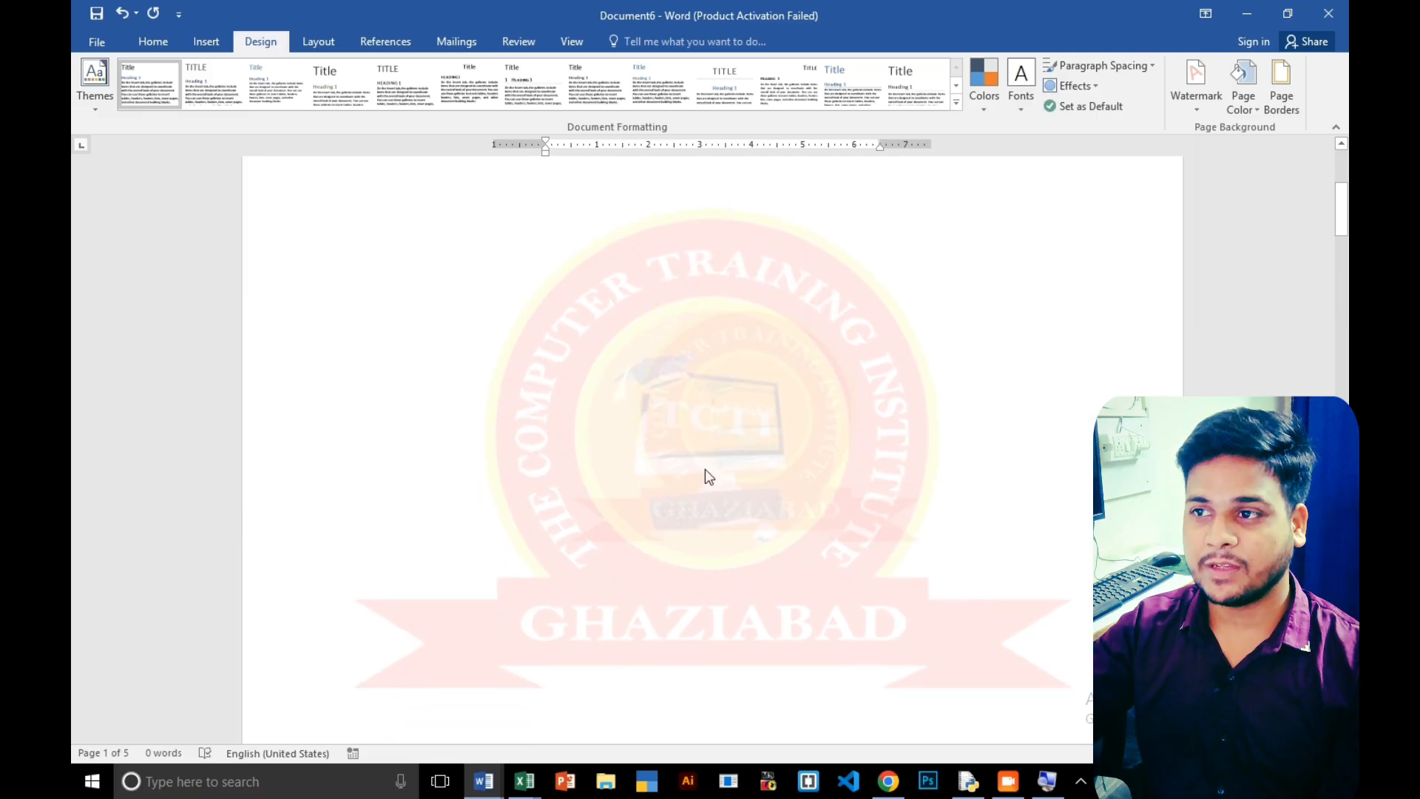
scroll(704, 468, down, 15)
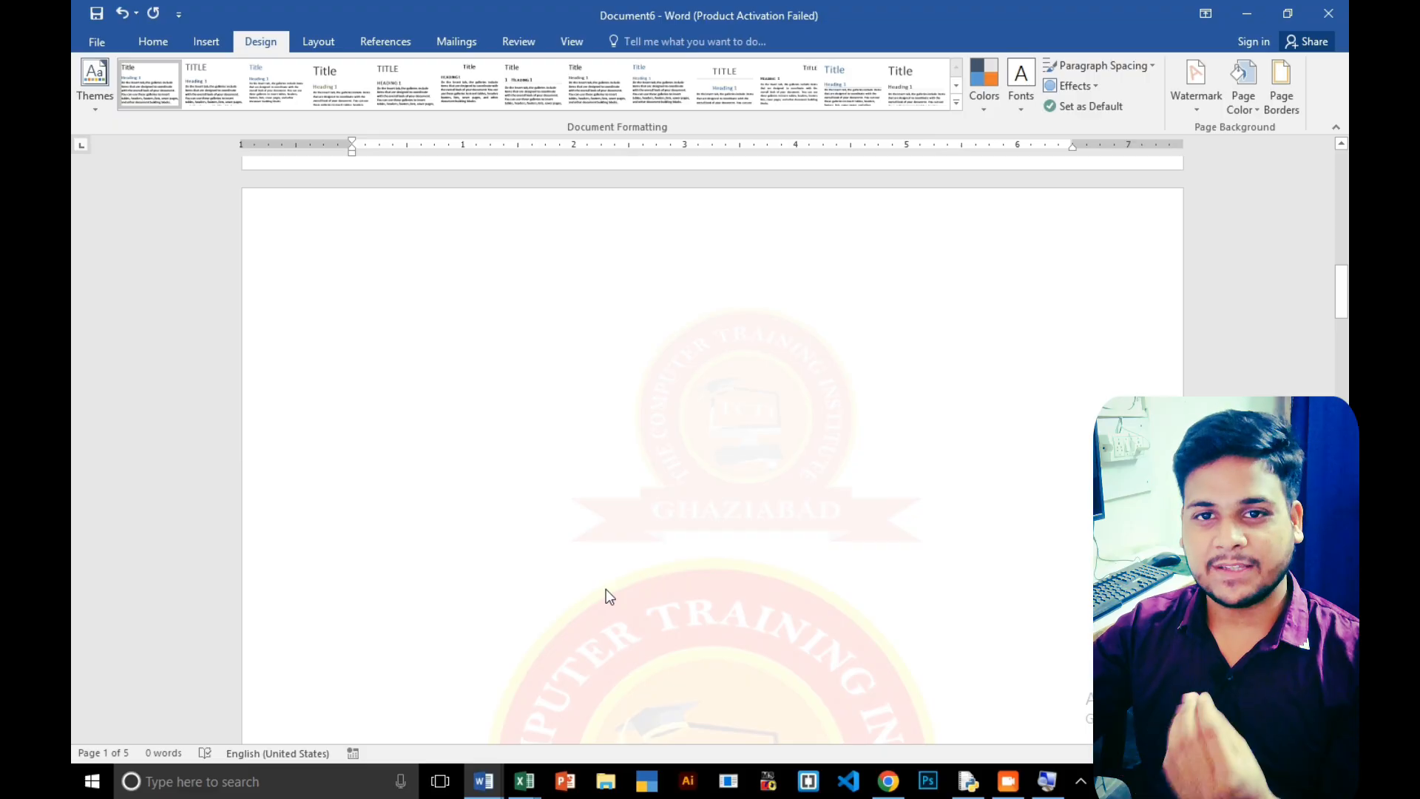
scroll(623, 397, down, 12)
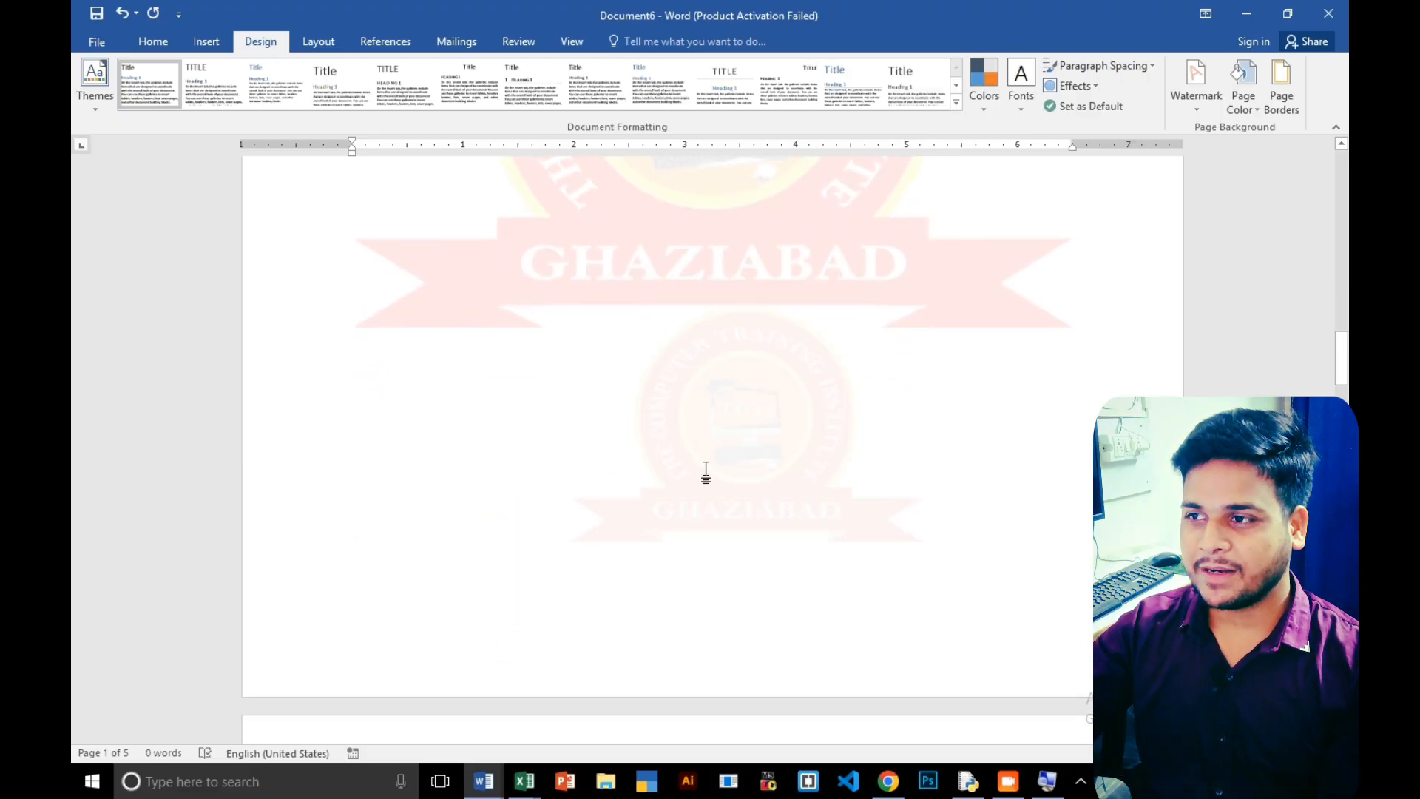
scroll(705, 471, up, 10)
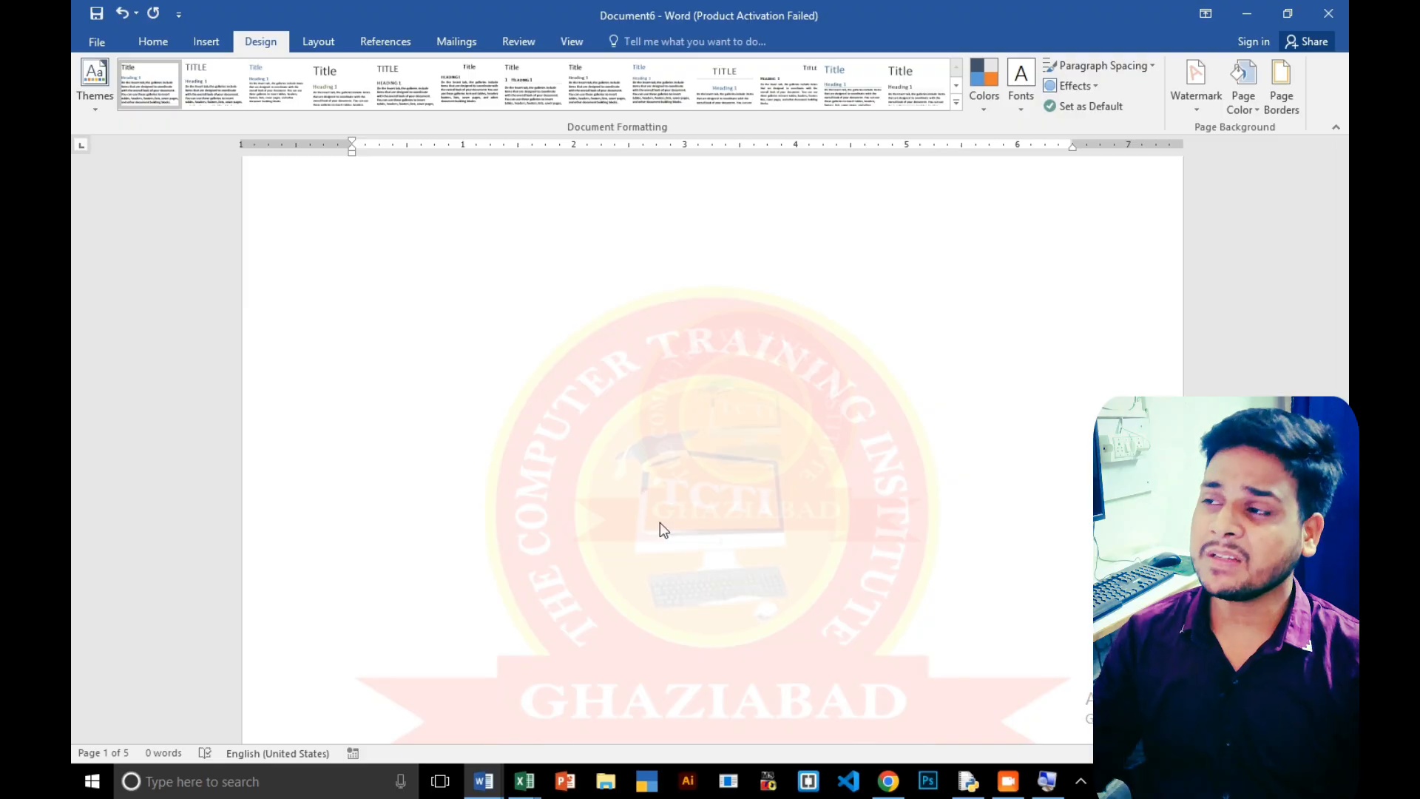
Create a new blank document and set its page color to the standard red.
click(1250, 105)
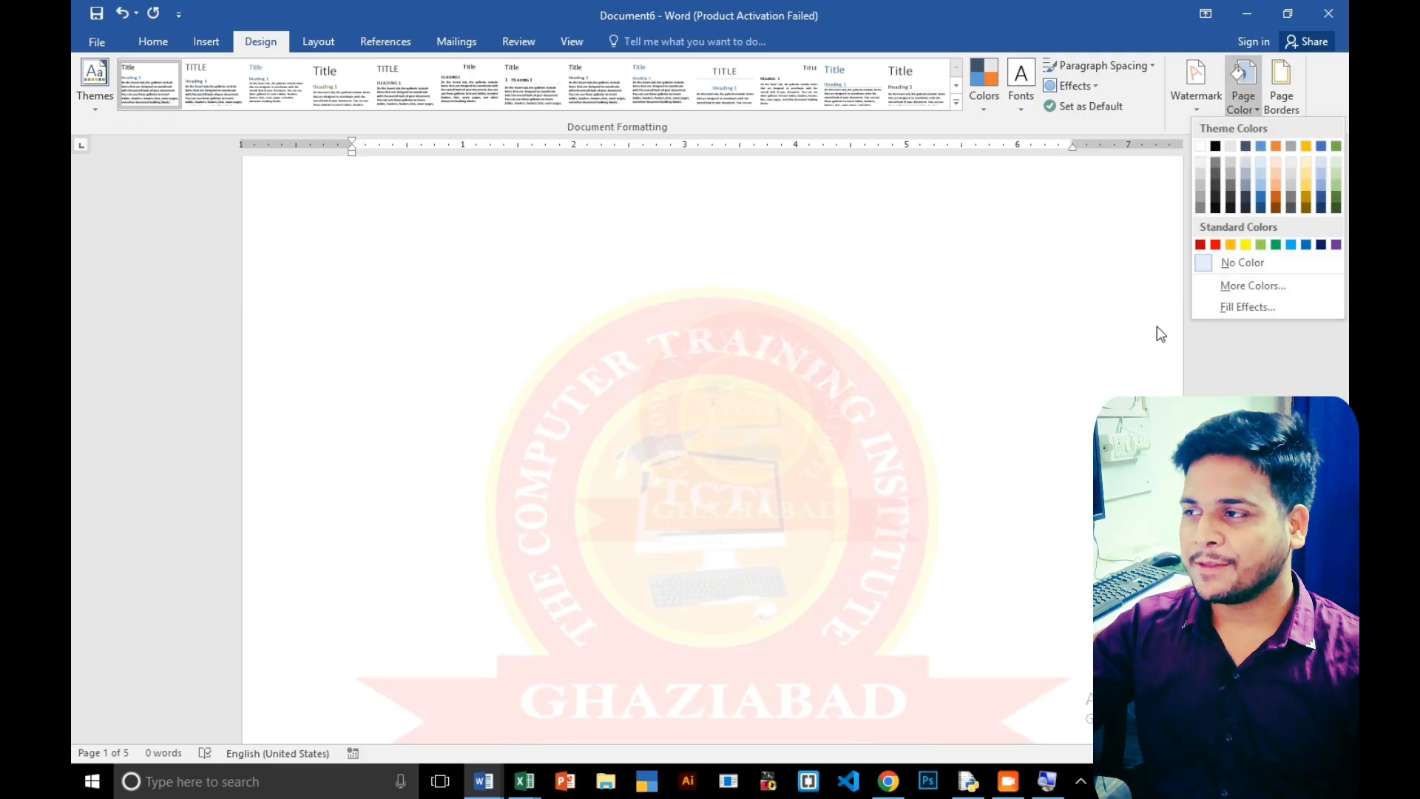
click(1038, 335)
key(ctrl+n)
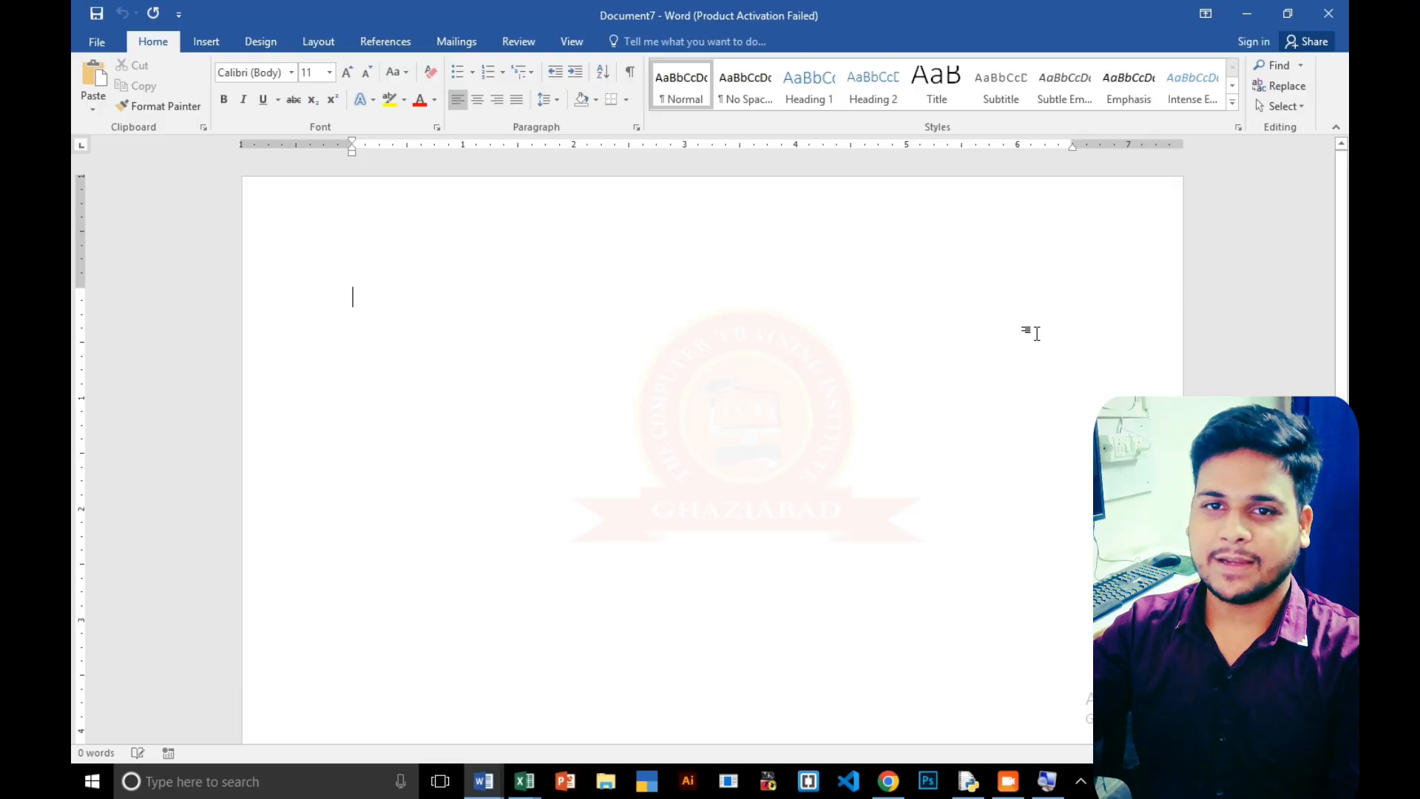
click(271, 51)
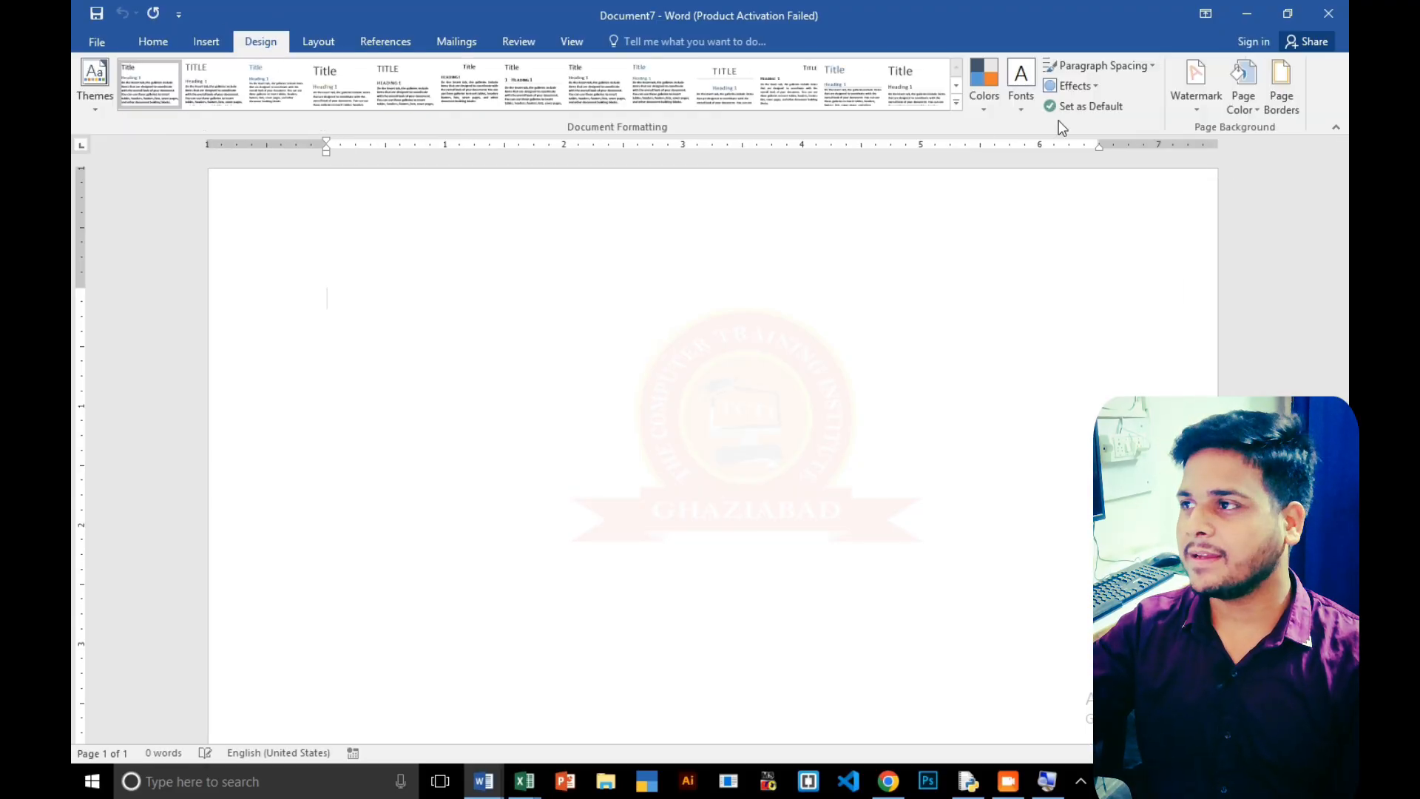
click(1244, 100)
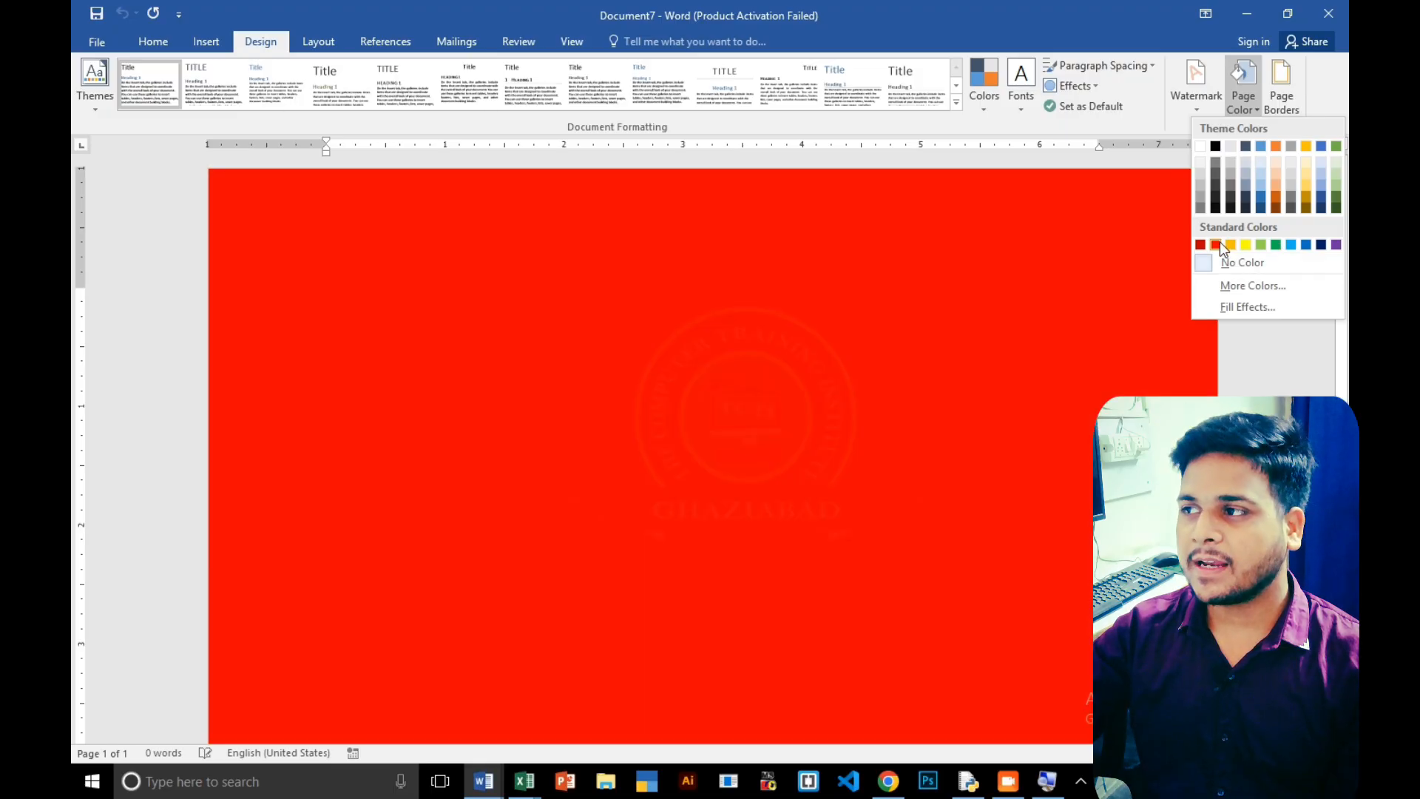
click(1219, 244)
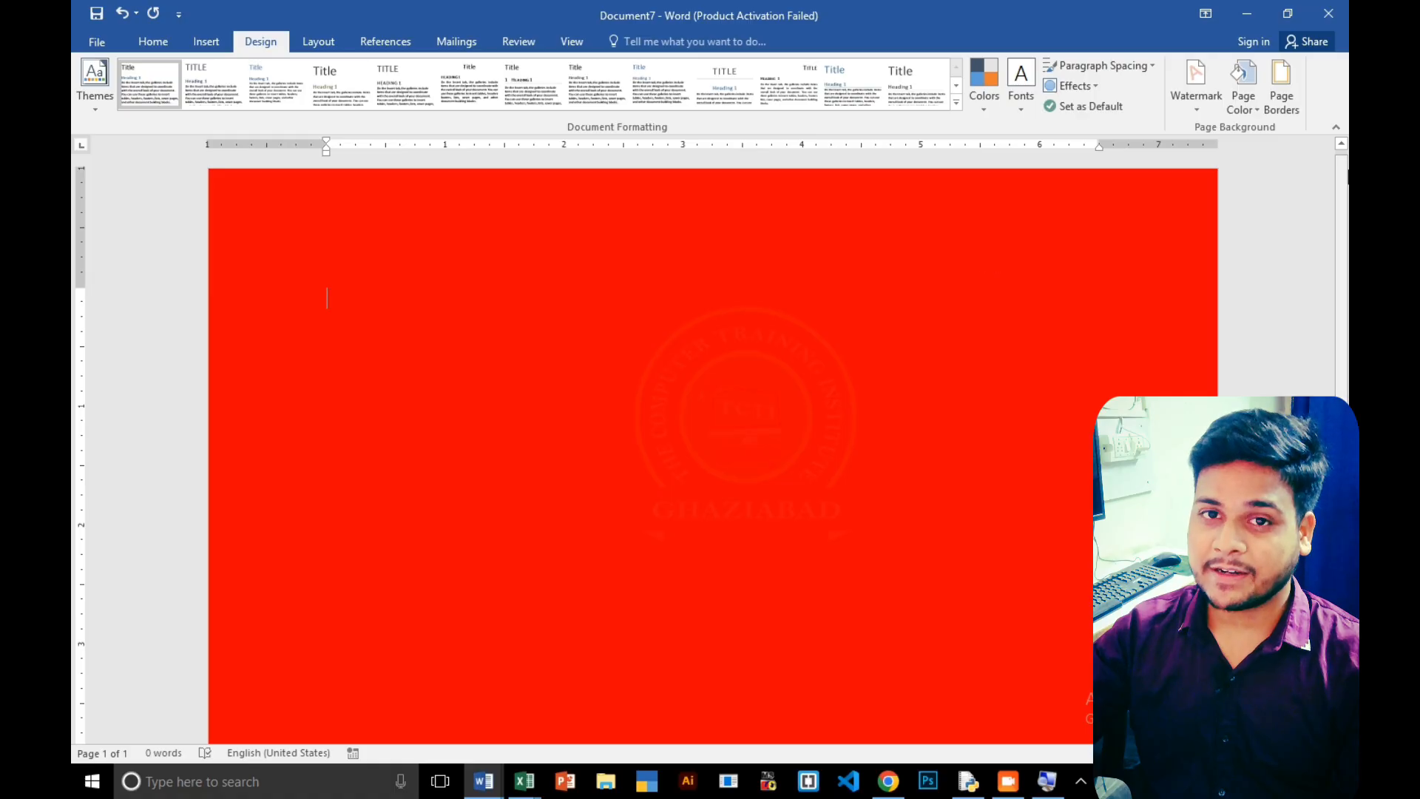
Set up a two-color gradient page fill with standard dark red as Color 1 and red as Color 2.
click(1247, 110)
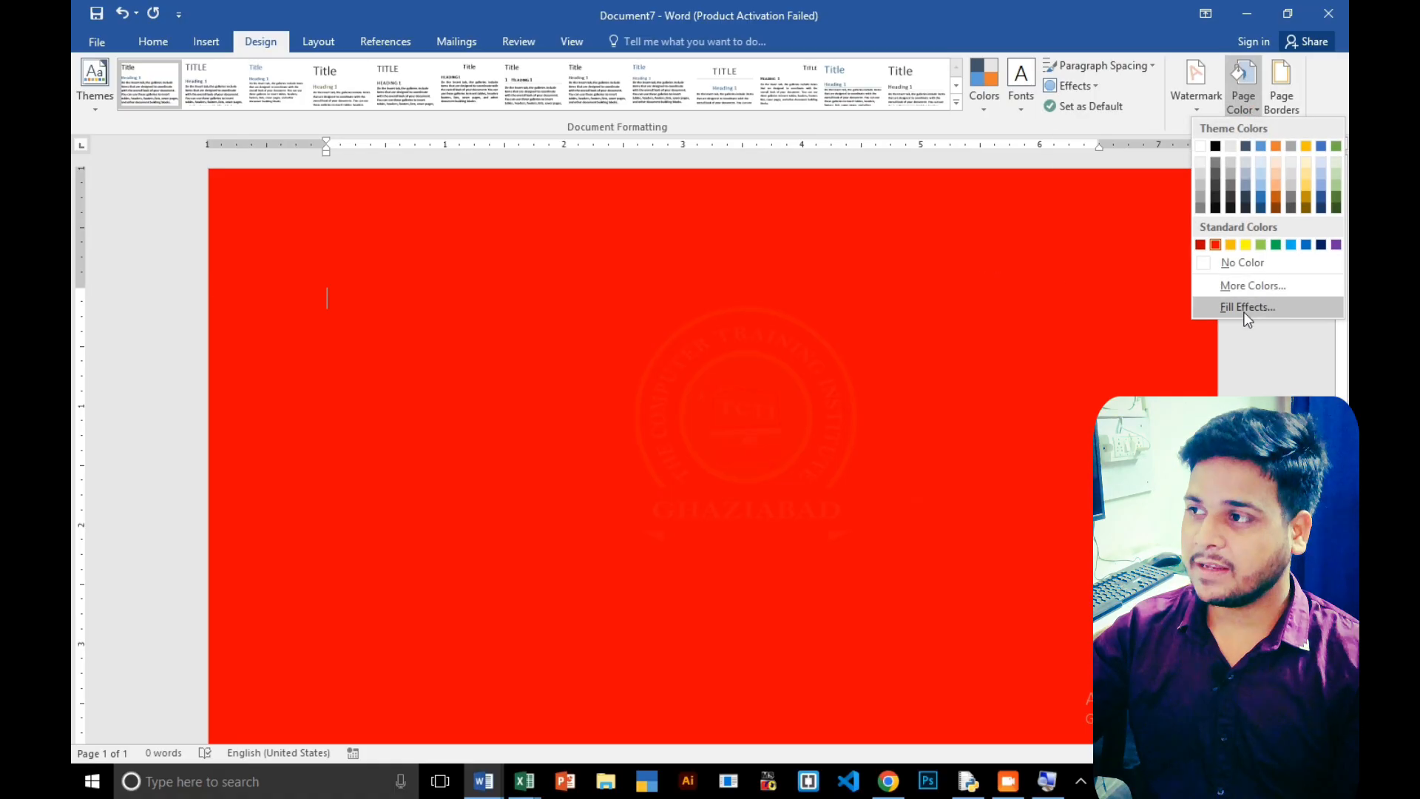
click(1248, 307)
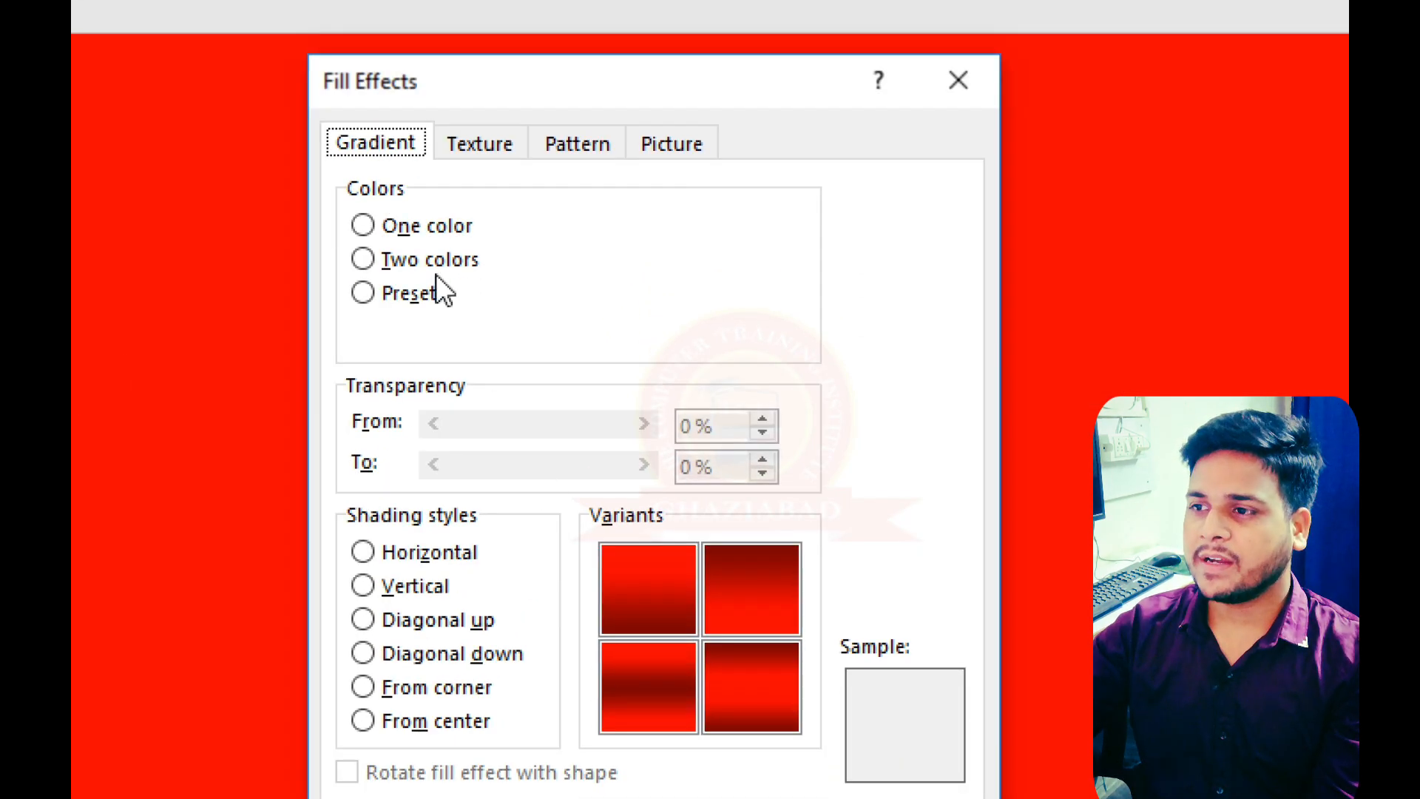
click(364, 261)
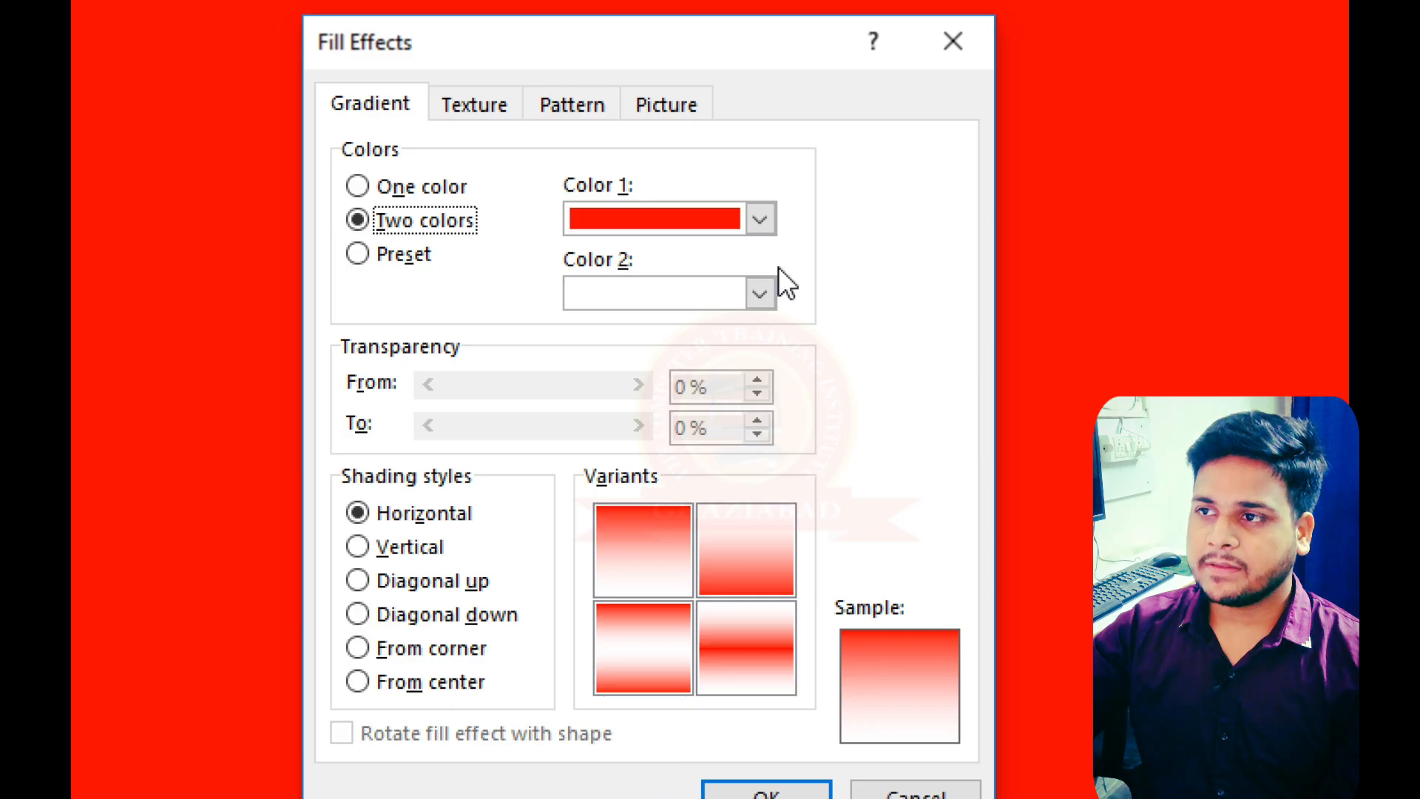
click(759, 217)
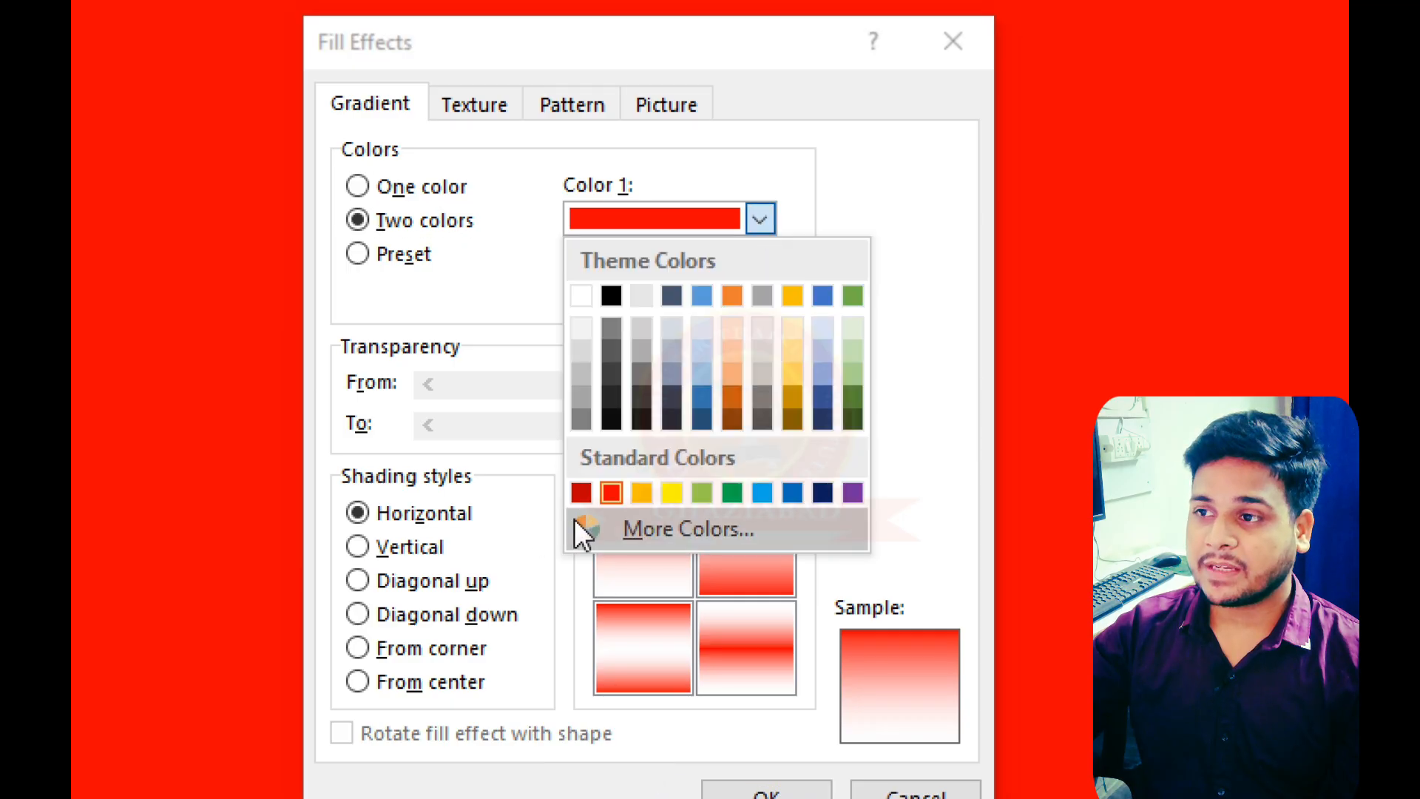
click(583, 491)
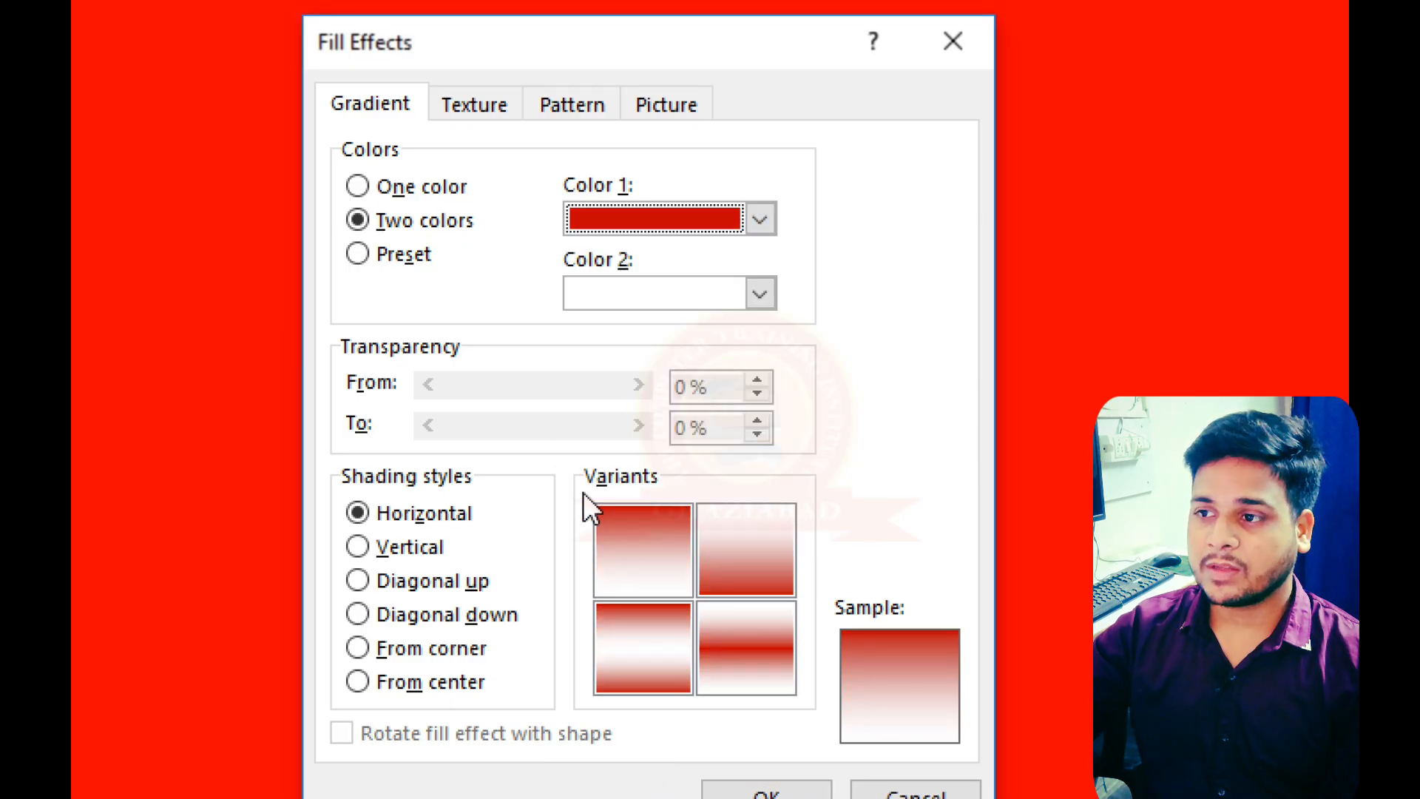
click(762, 294)
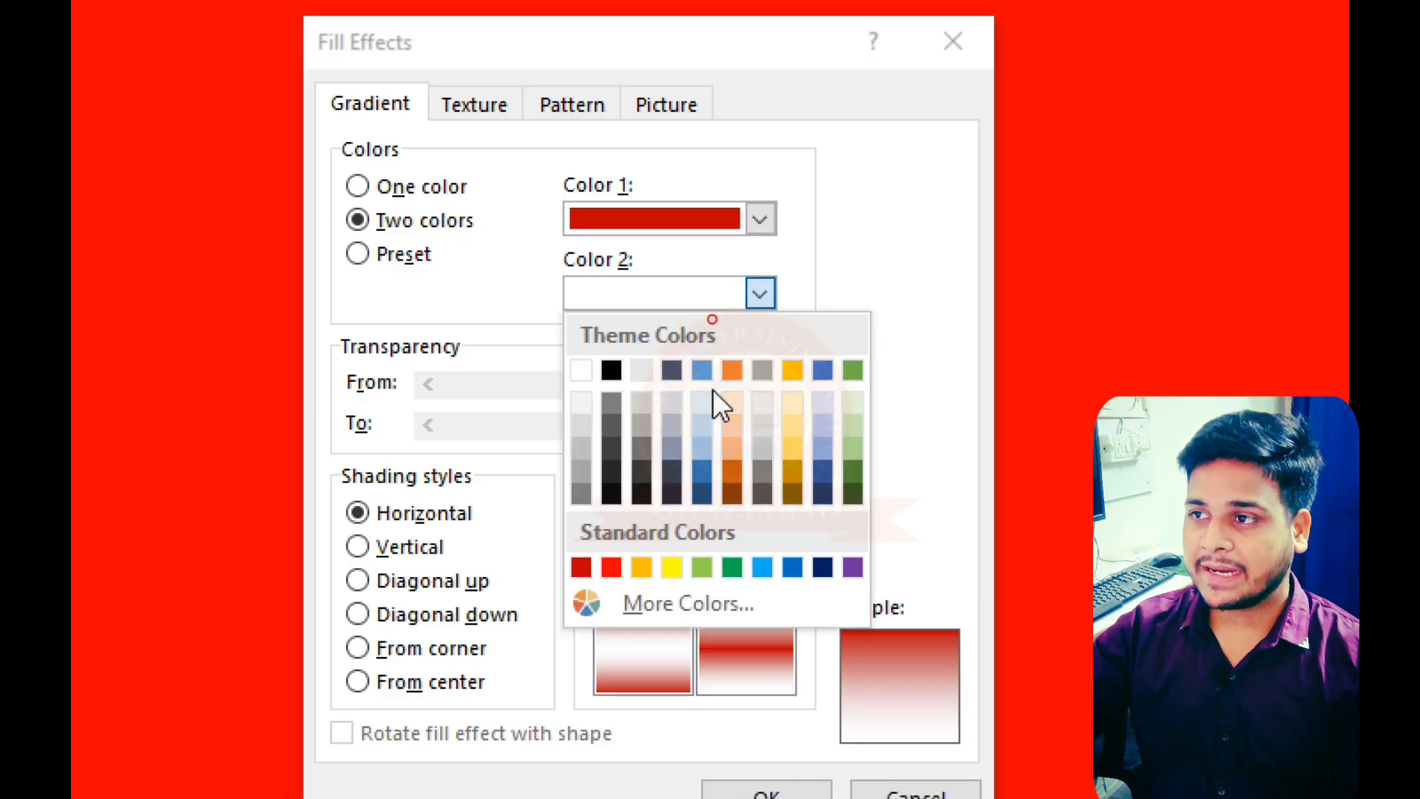
click(620, 563)
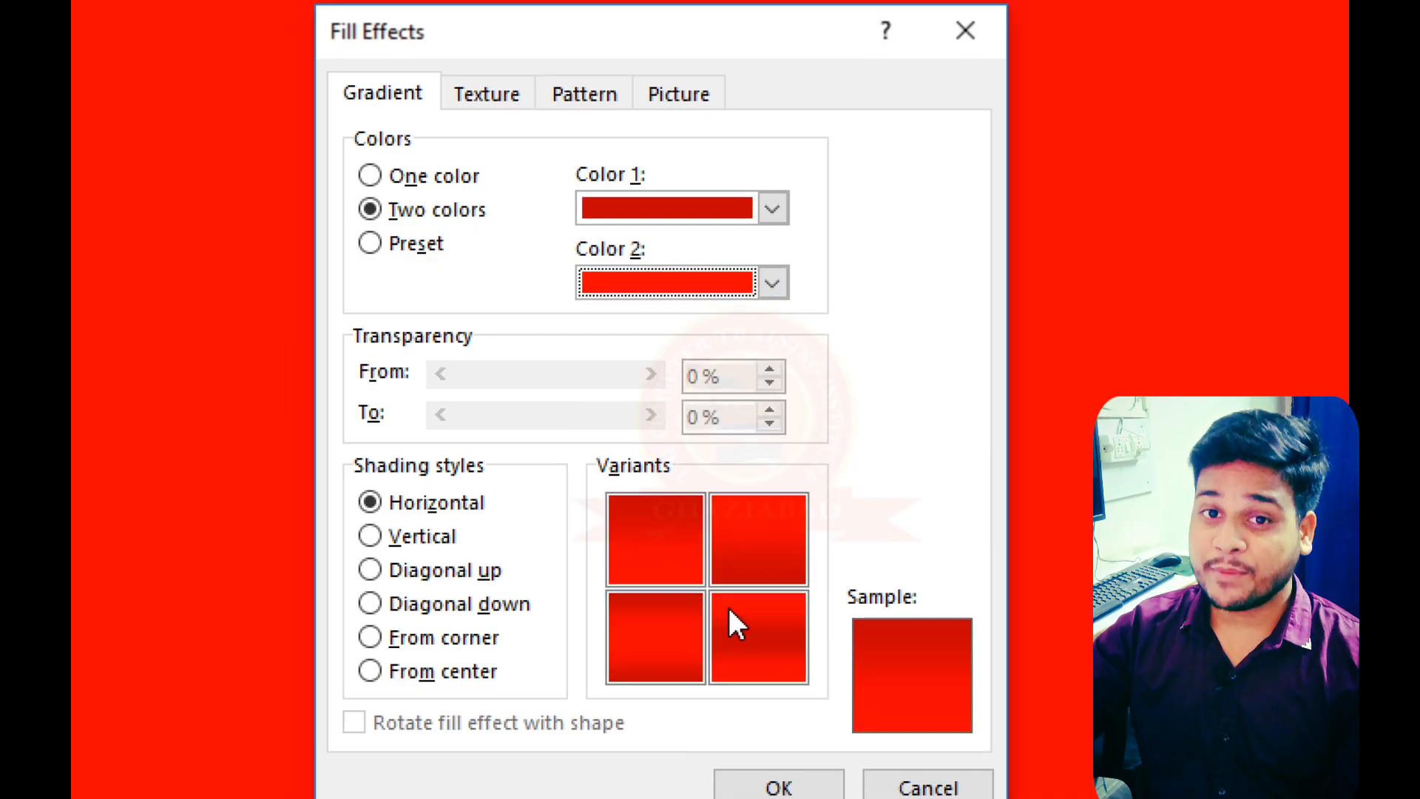
Set the gradient's shading style to Diagonal up with the first variant and apply it to the page.
click(695, 551)
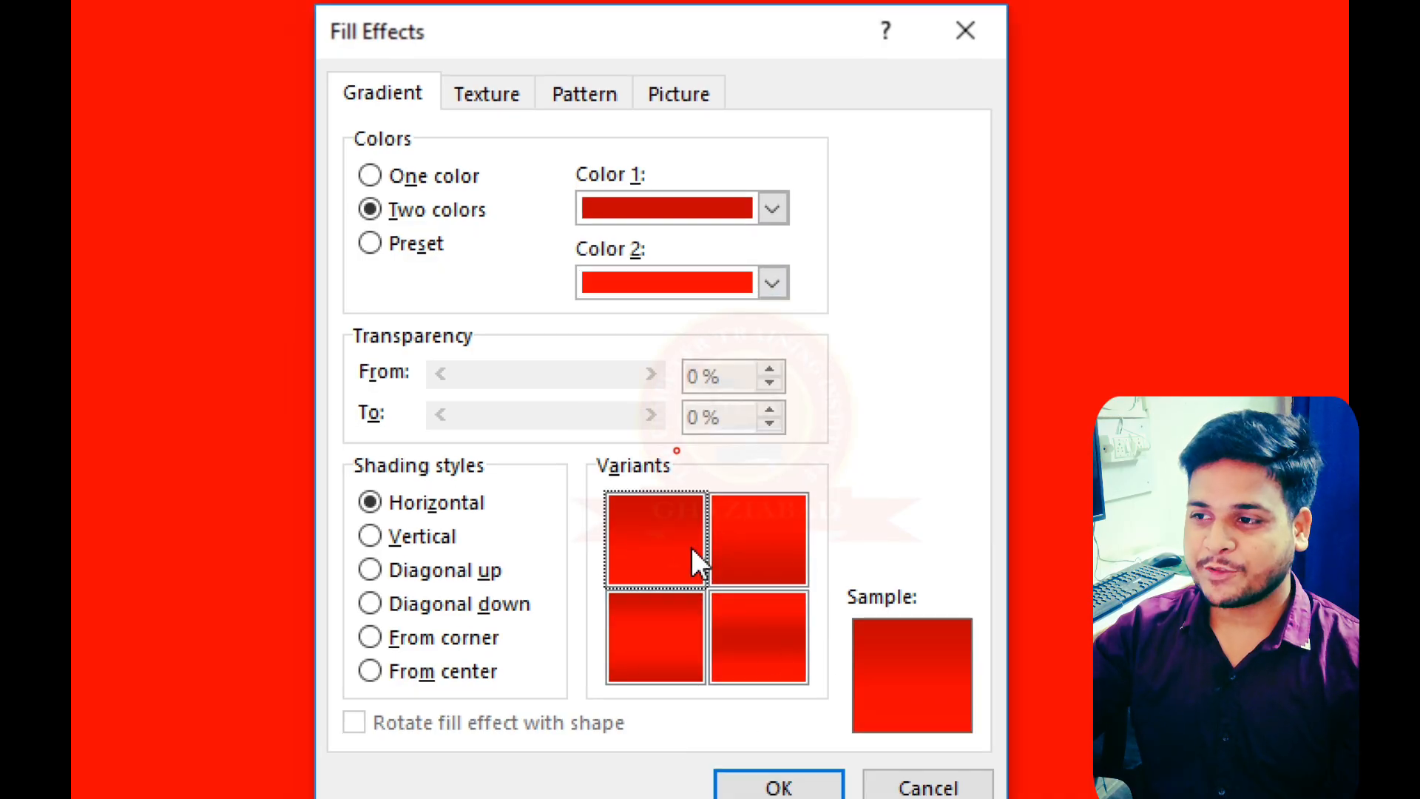
click(419, 569)
click(418, 539)
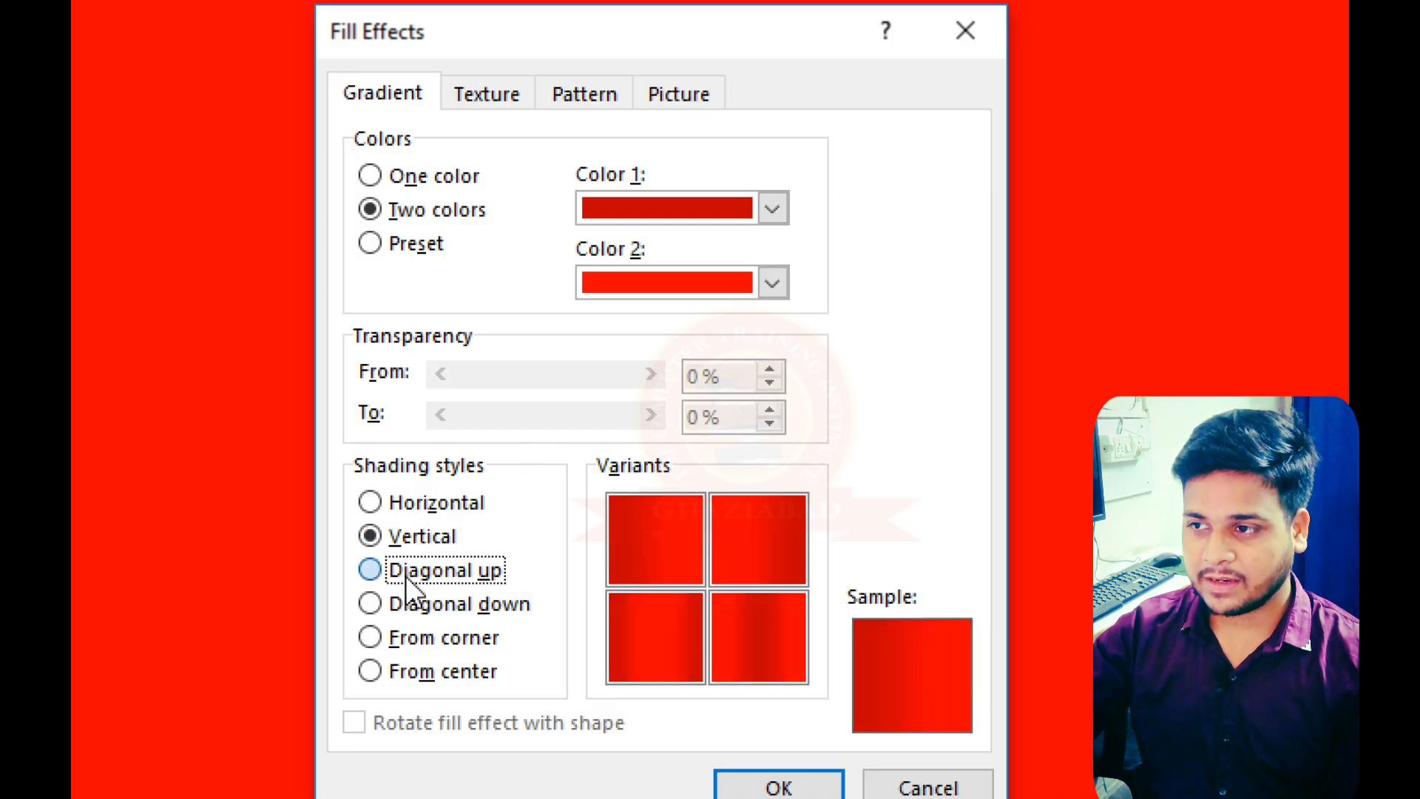
click(405, 575)
click(654, 510)
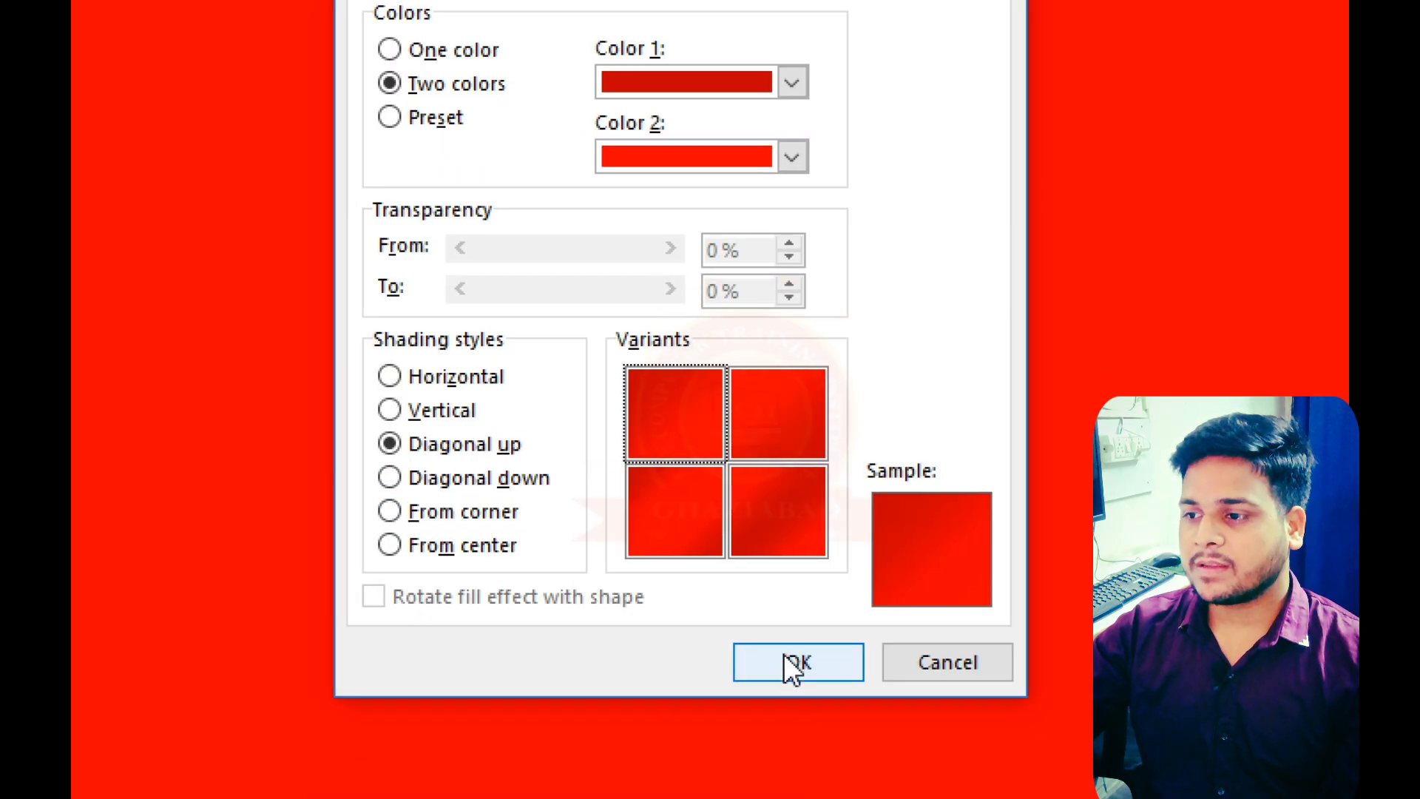
click(790, 662)
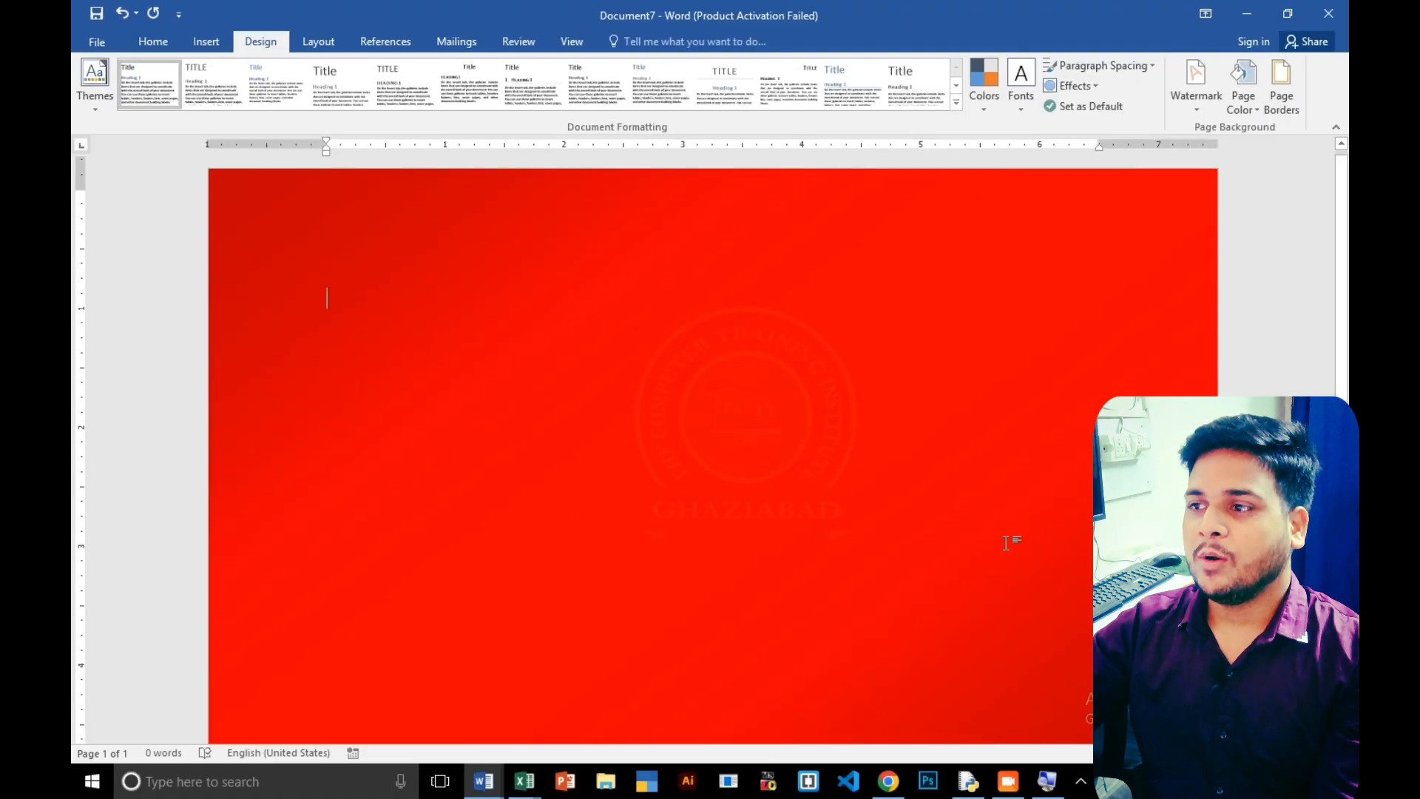
scroll(887, 533, up, 3)
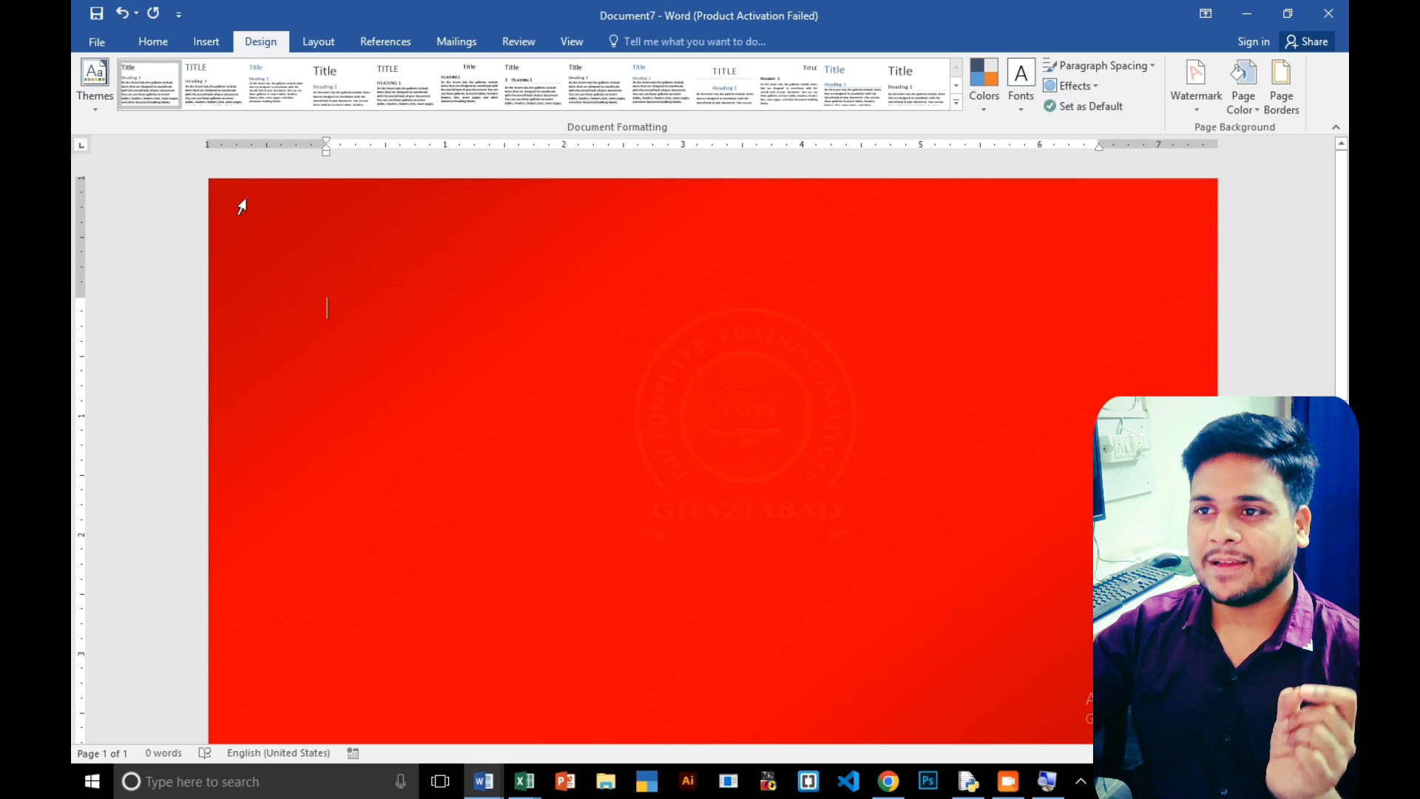
Fill the page background with the Green marble texture.
scroll(666, 433, down, 4)
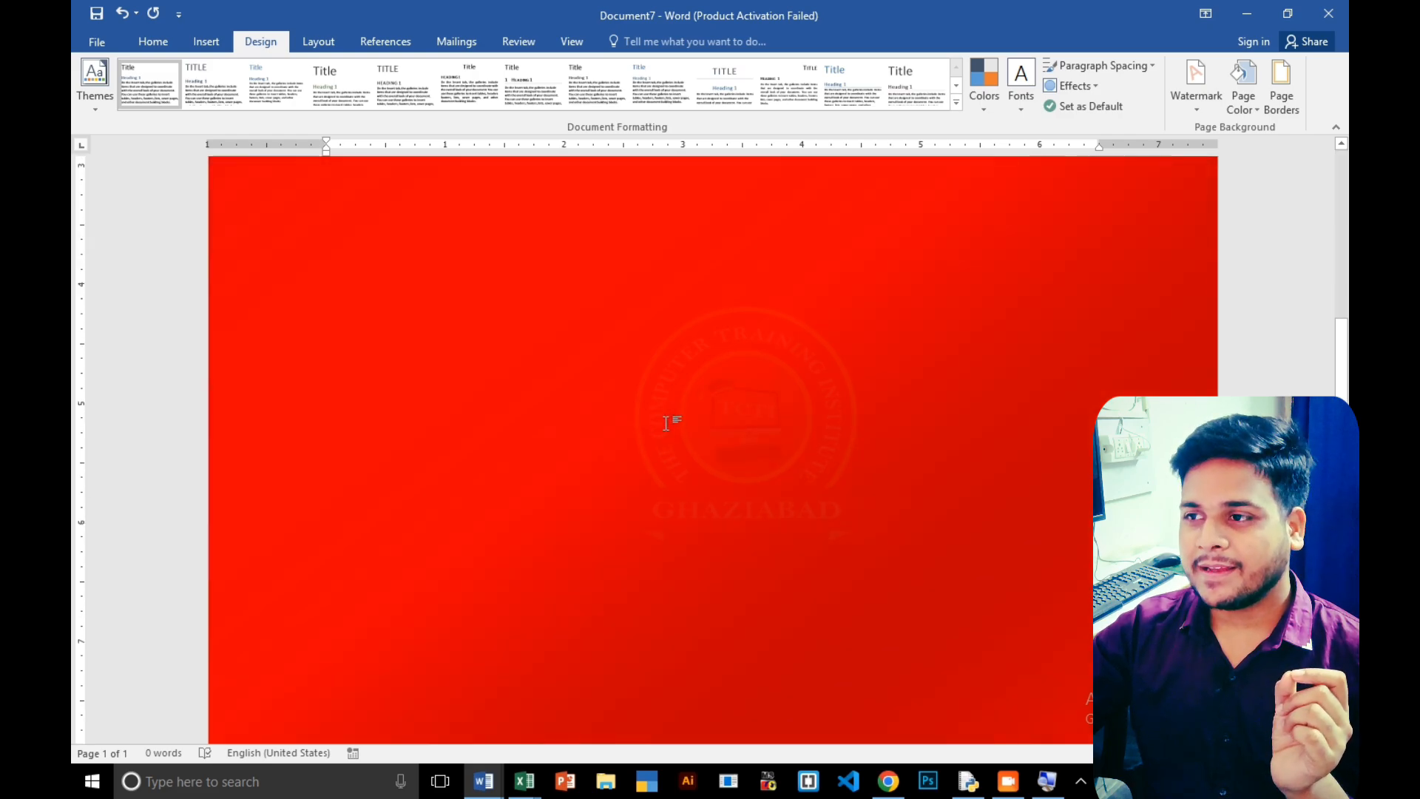
scroll(820, 518, up, 4)
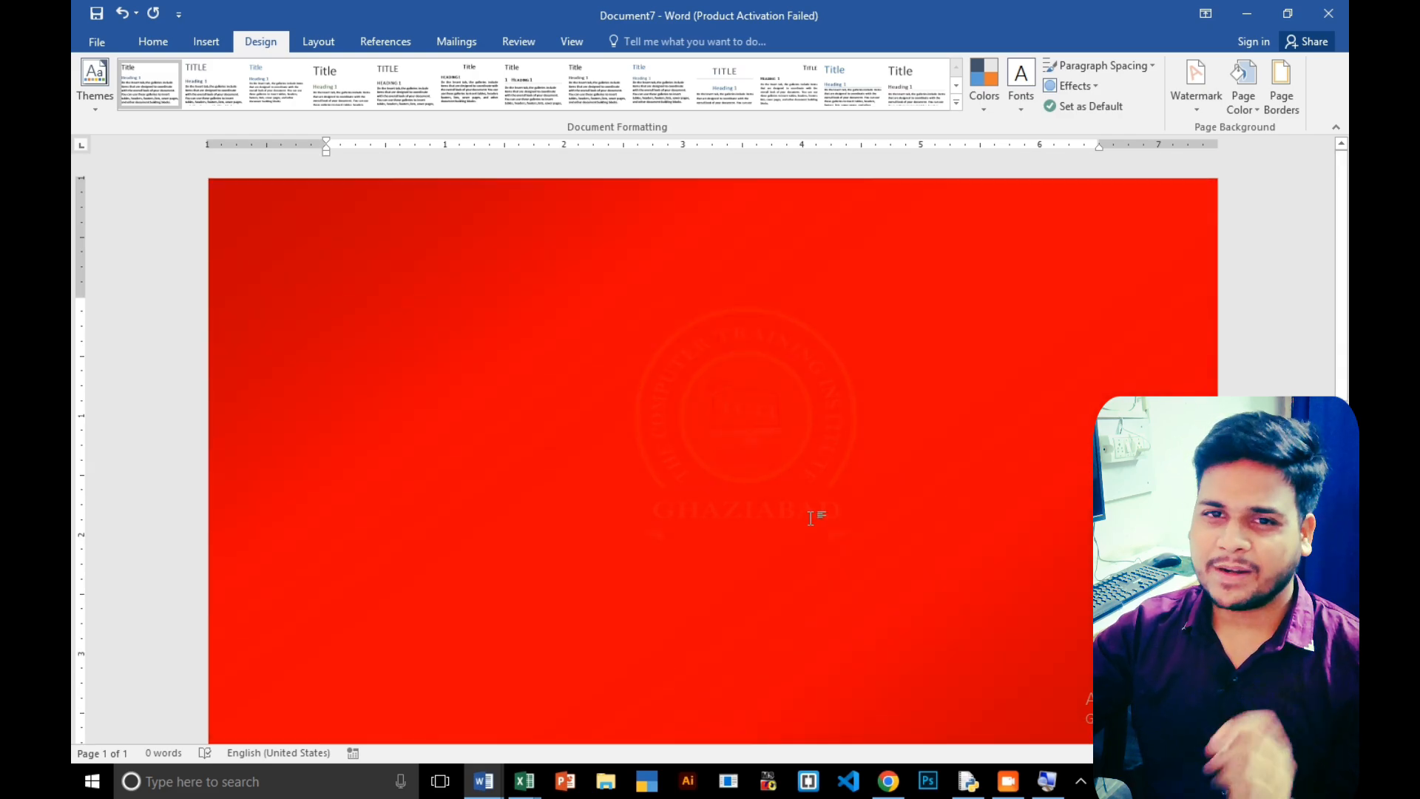
scroll(811, 518, down, 6)
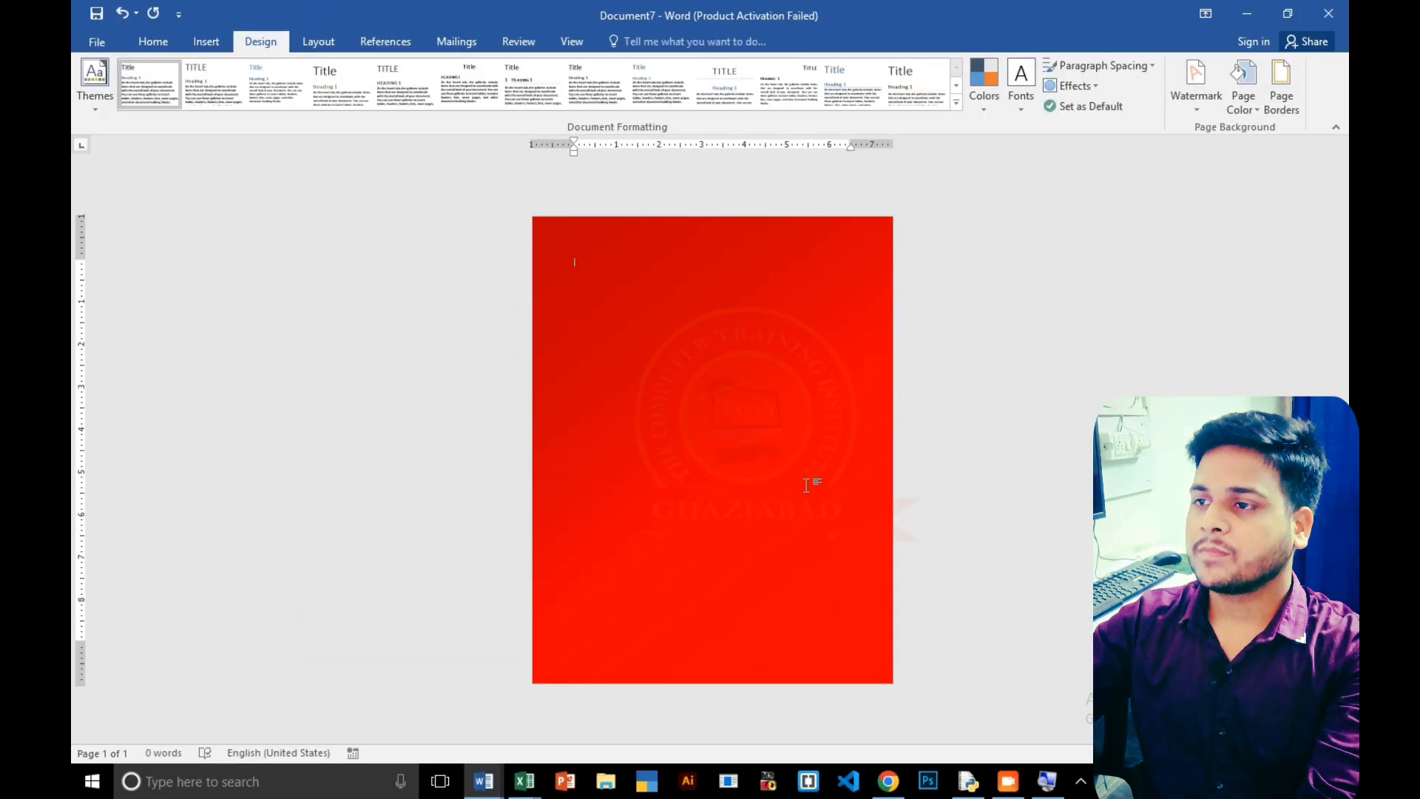
ctrl+scroll(798, 505, up, 5)
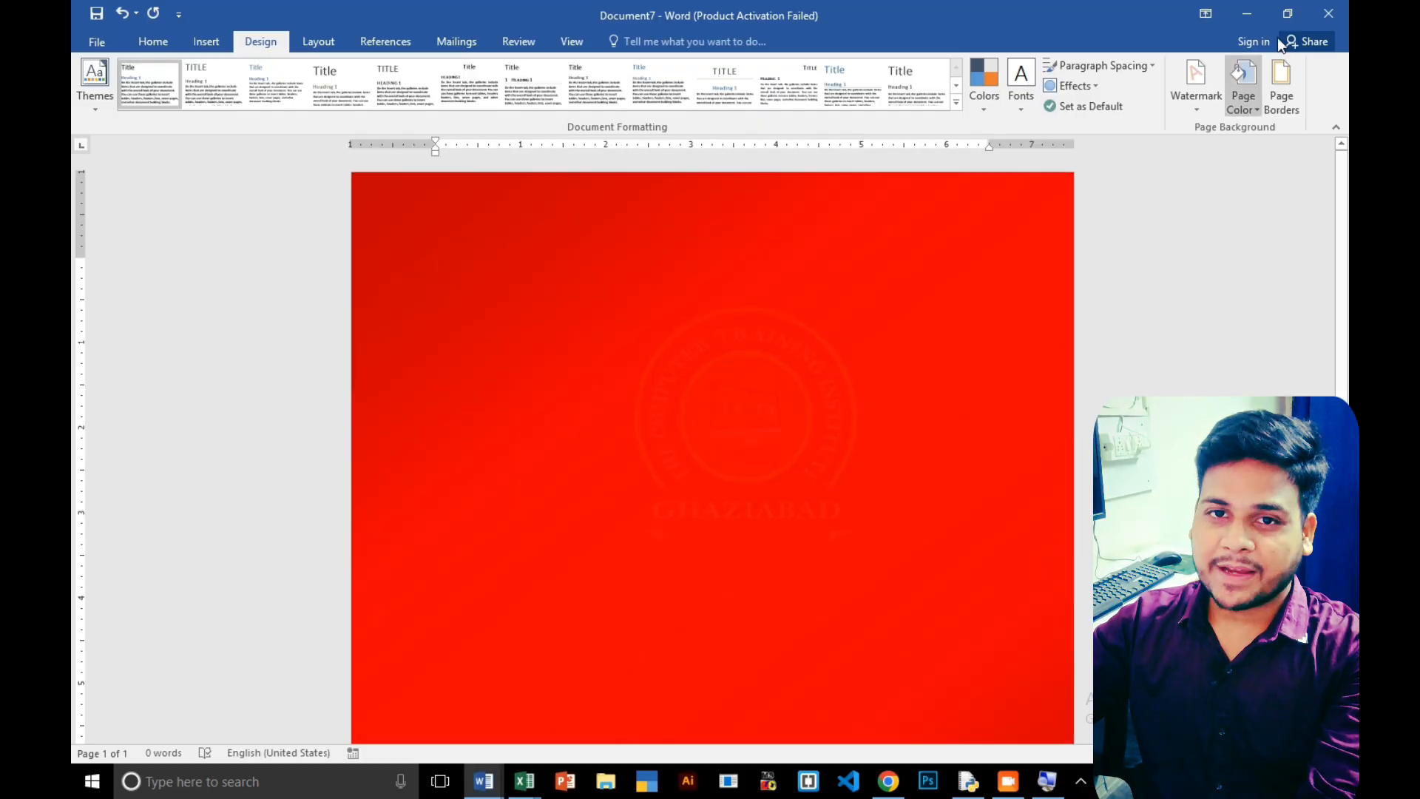
click(1247, 105)
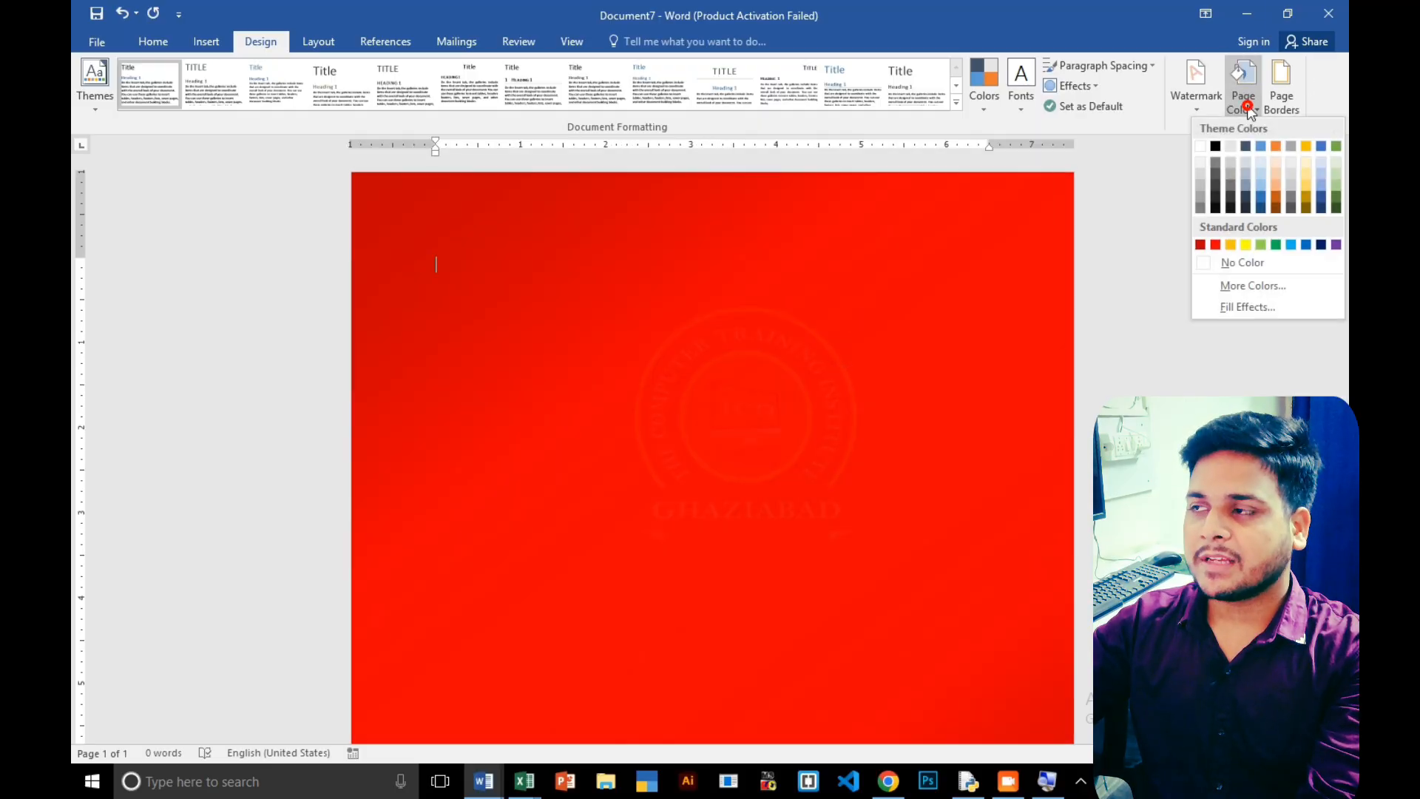
click(1213, 304)
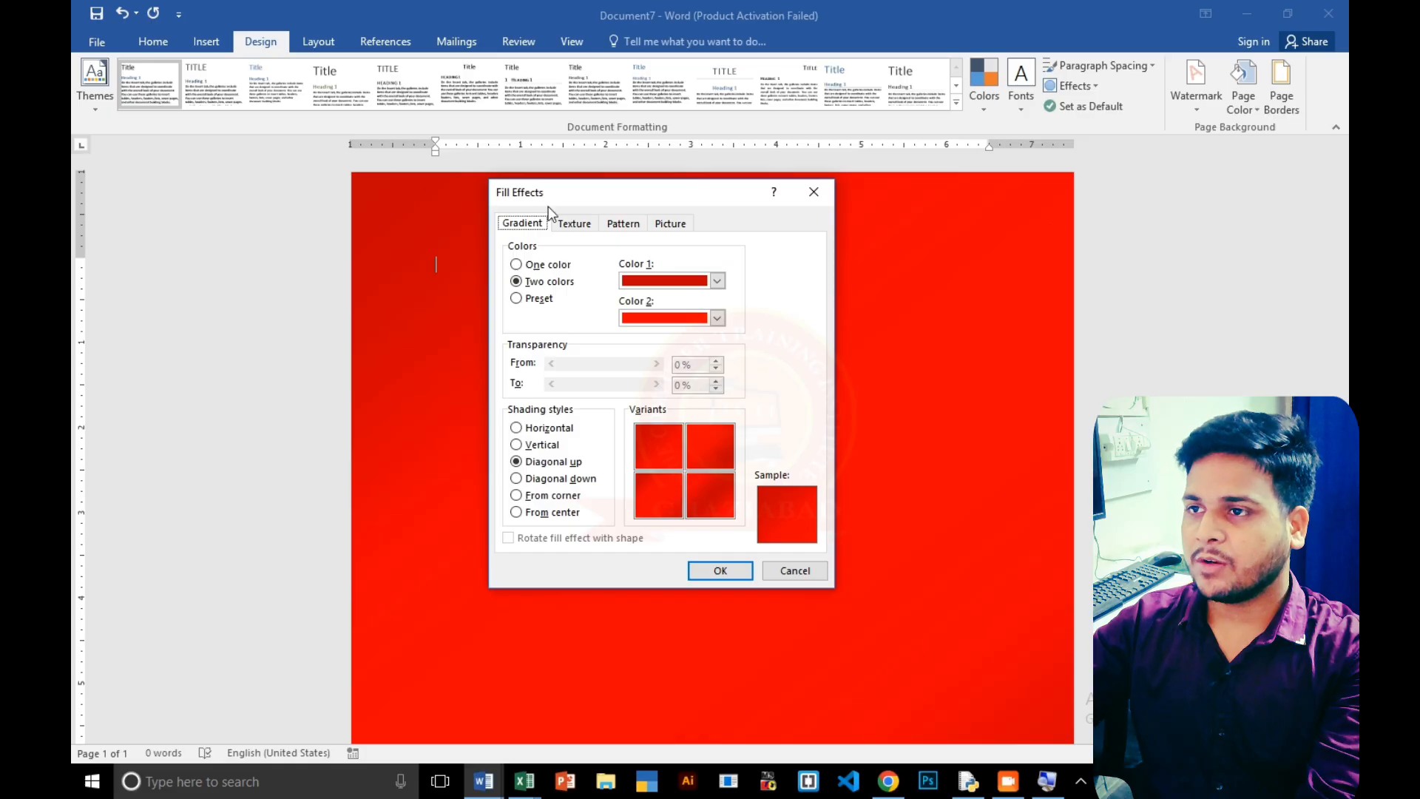
click(576, 224)
click(531, 393)
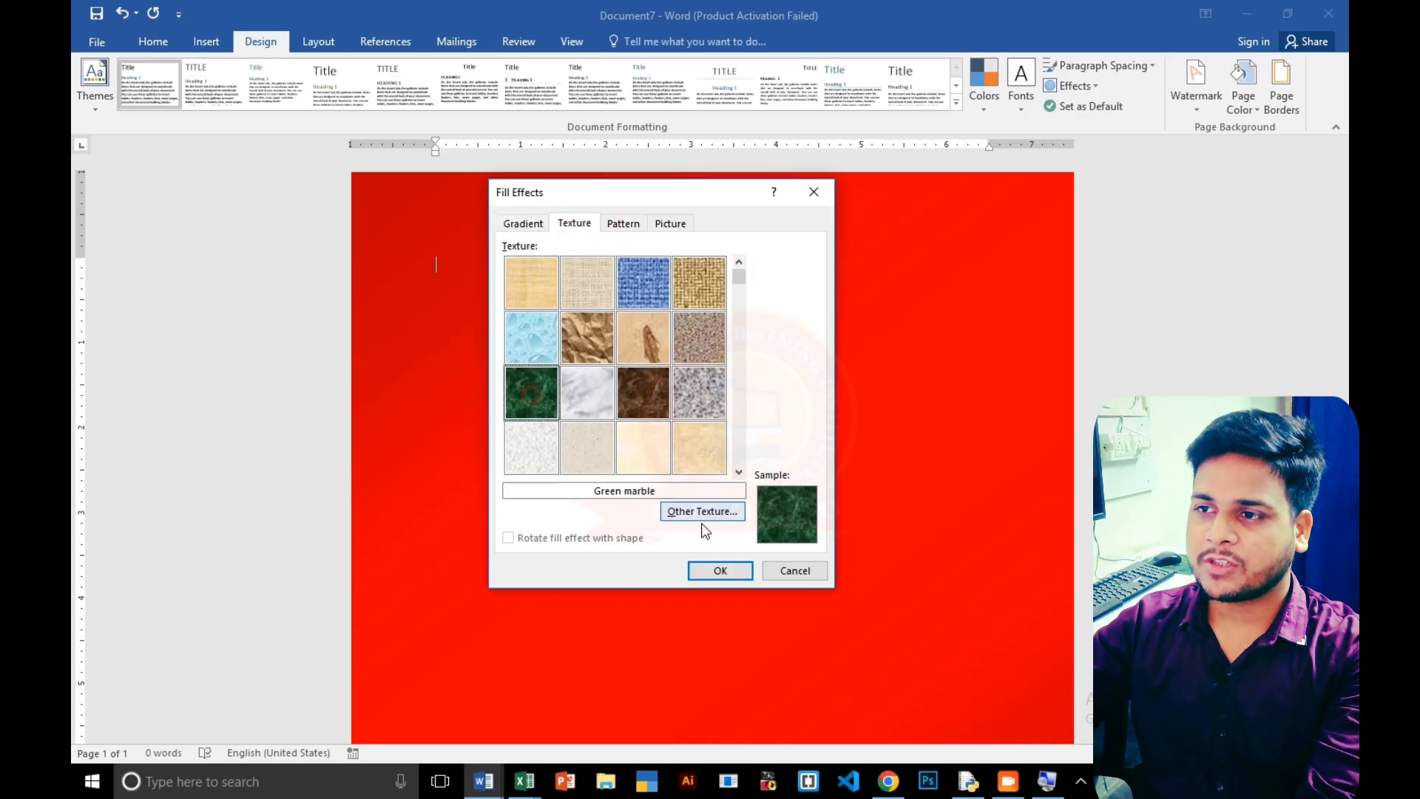
click(711, 576)
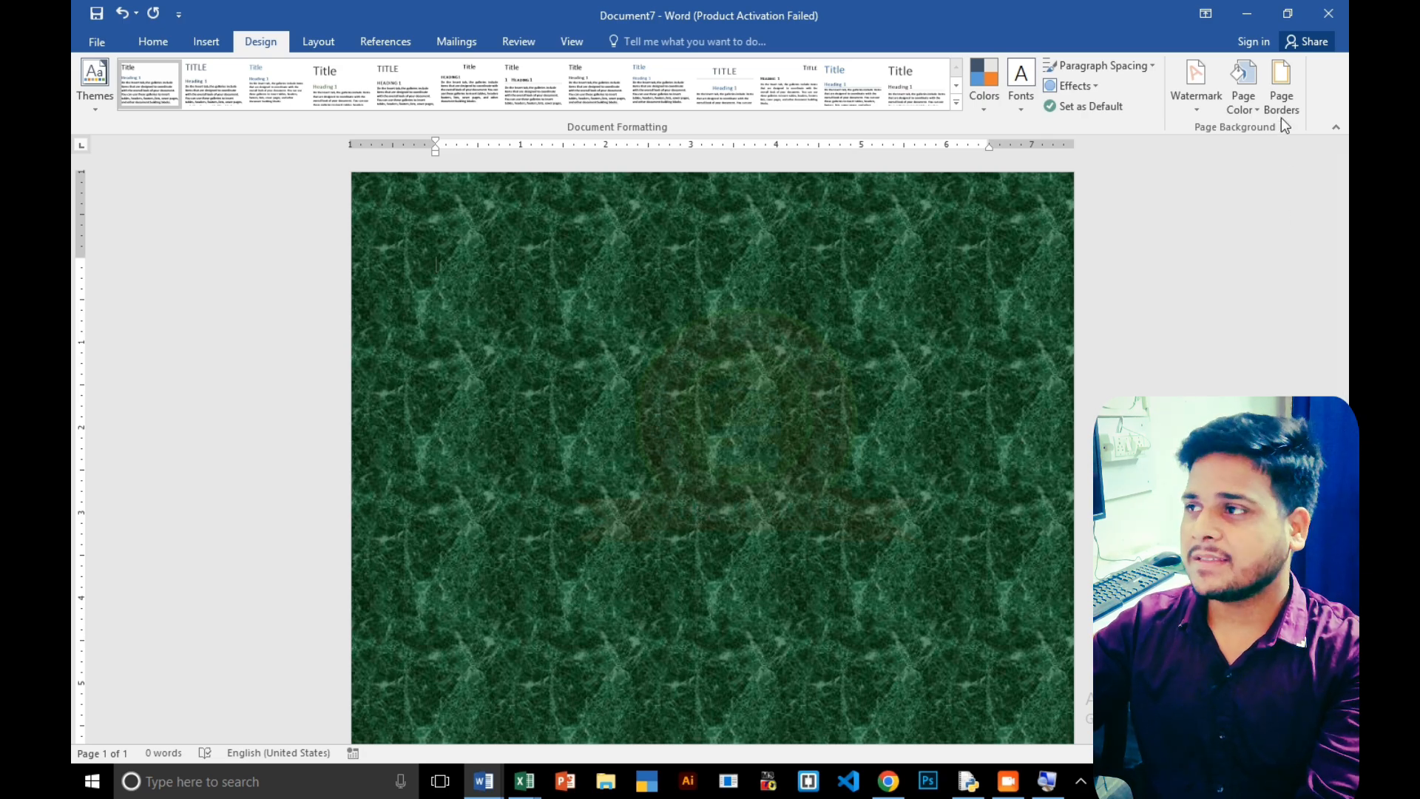
Fill the page background with the Wide downward diagonal pattern, using a dark green foreground and a red background.
click(1247, 110)
click(1218, 309)
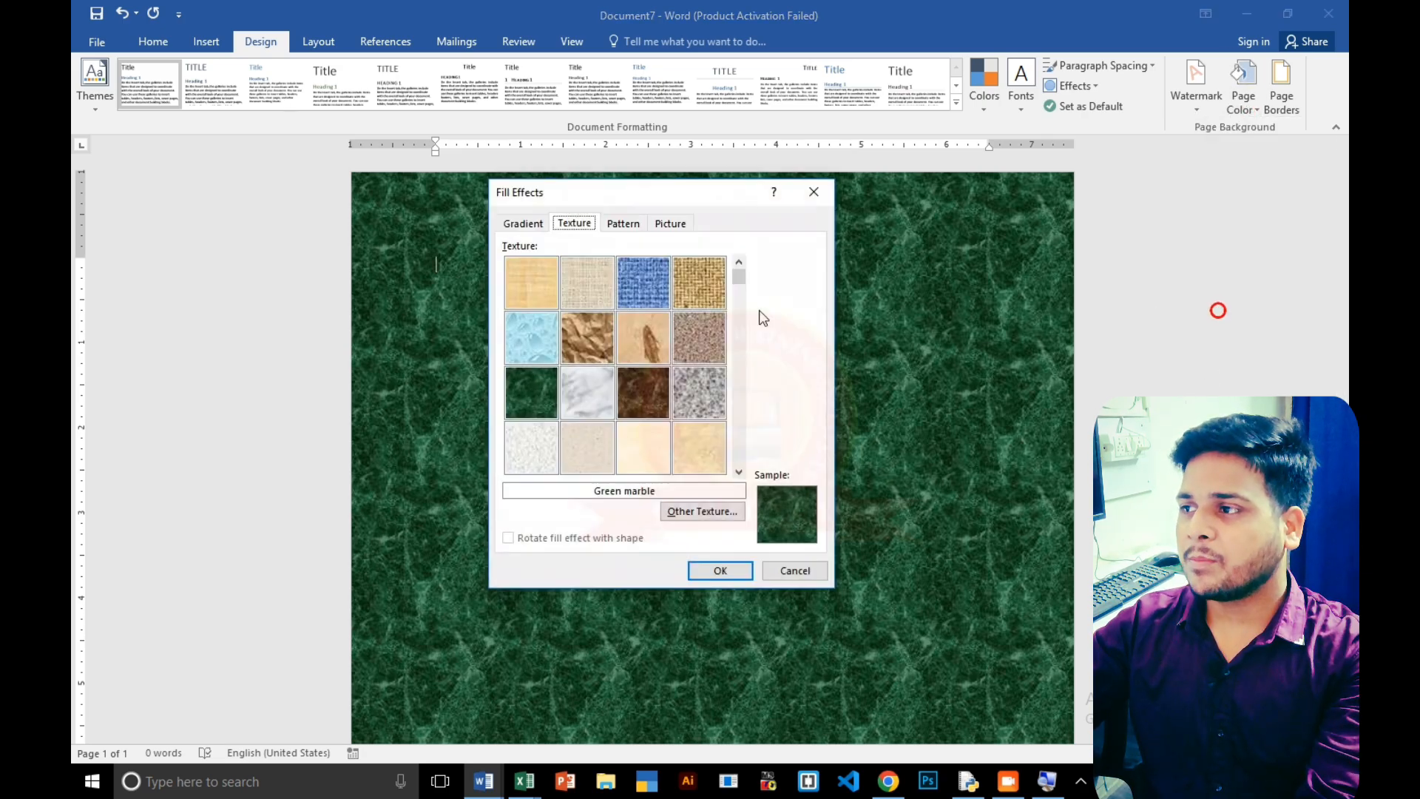
click(621, 228)
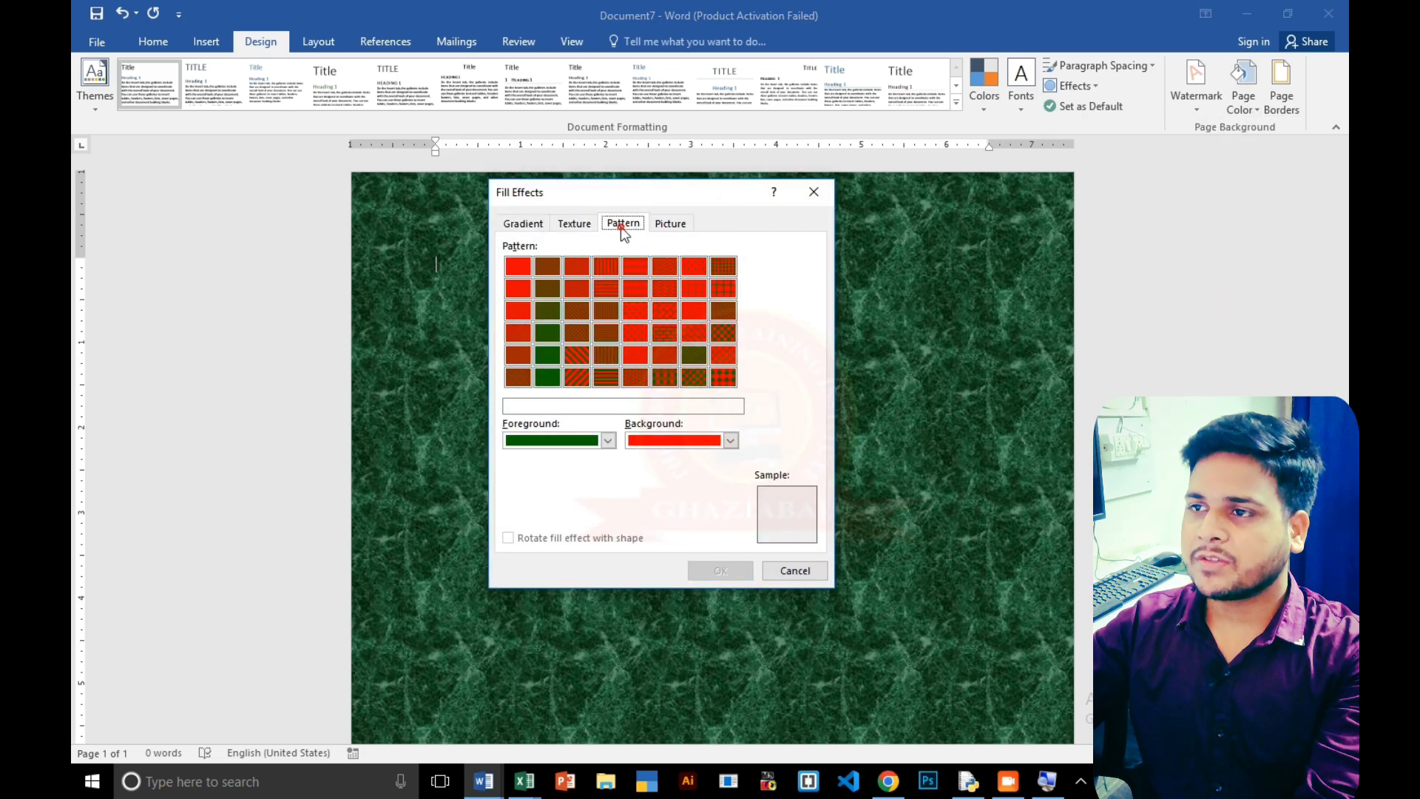
click(547, 355)
click(577, 356)
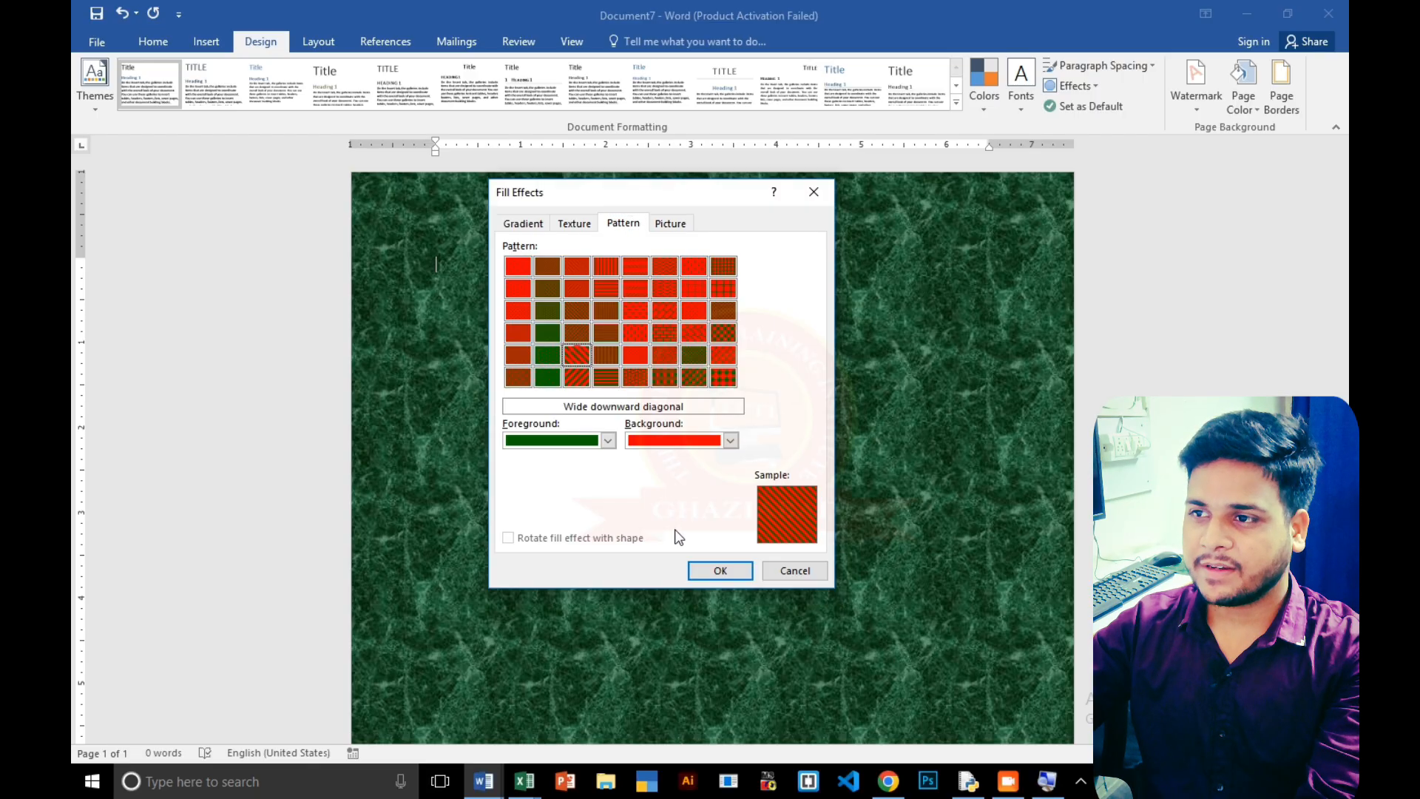
click(714, 574)
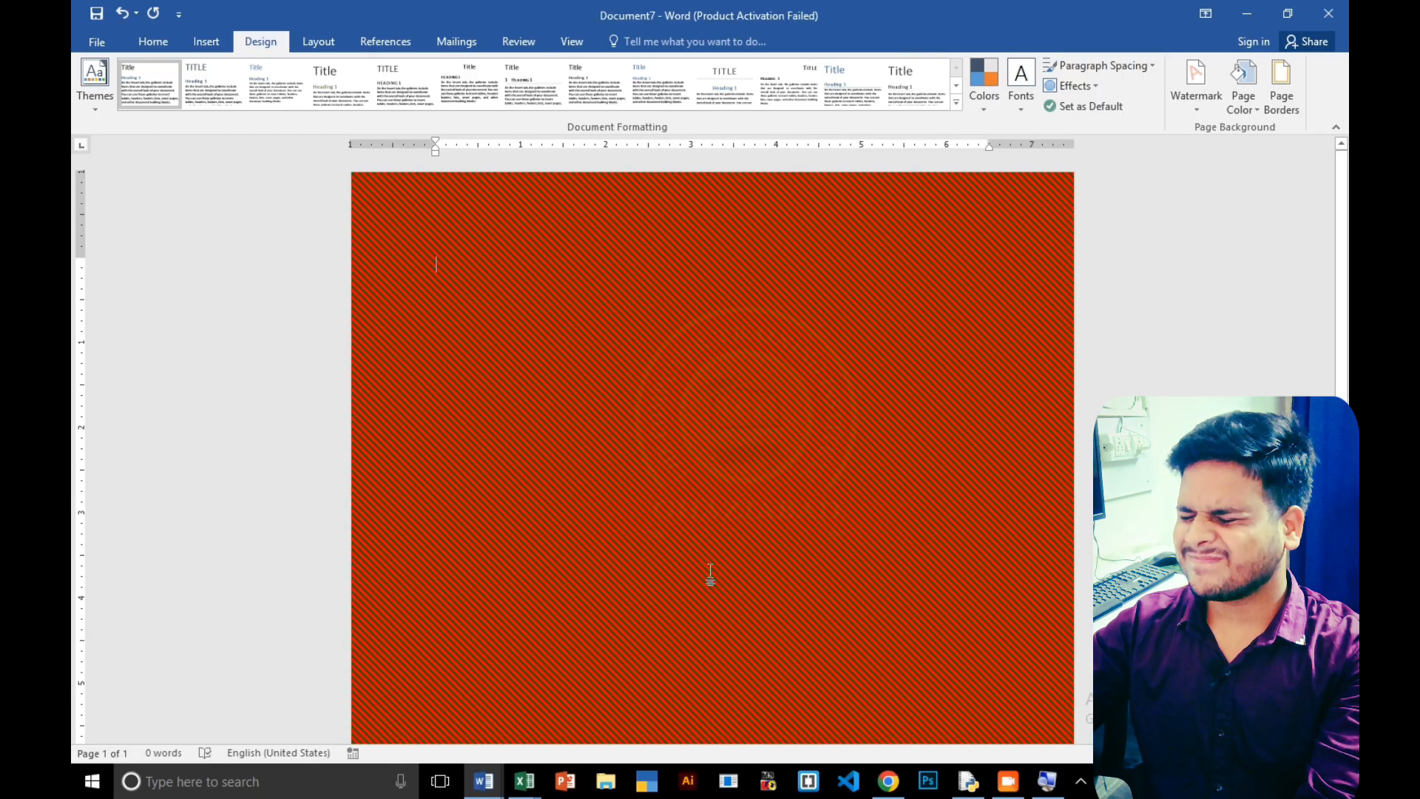
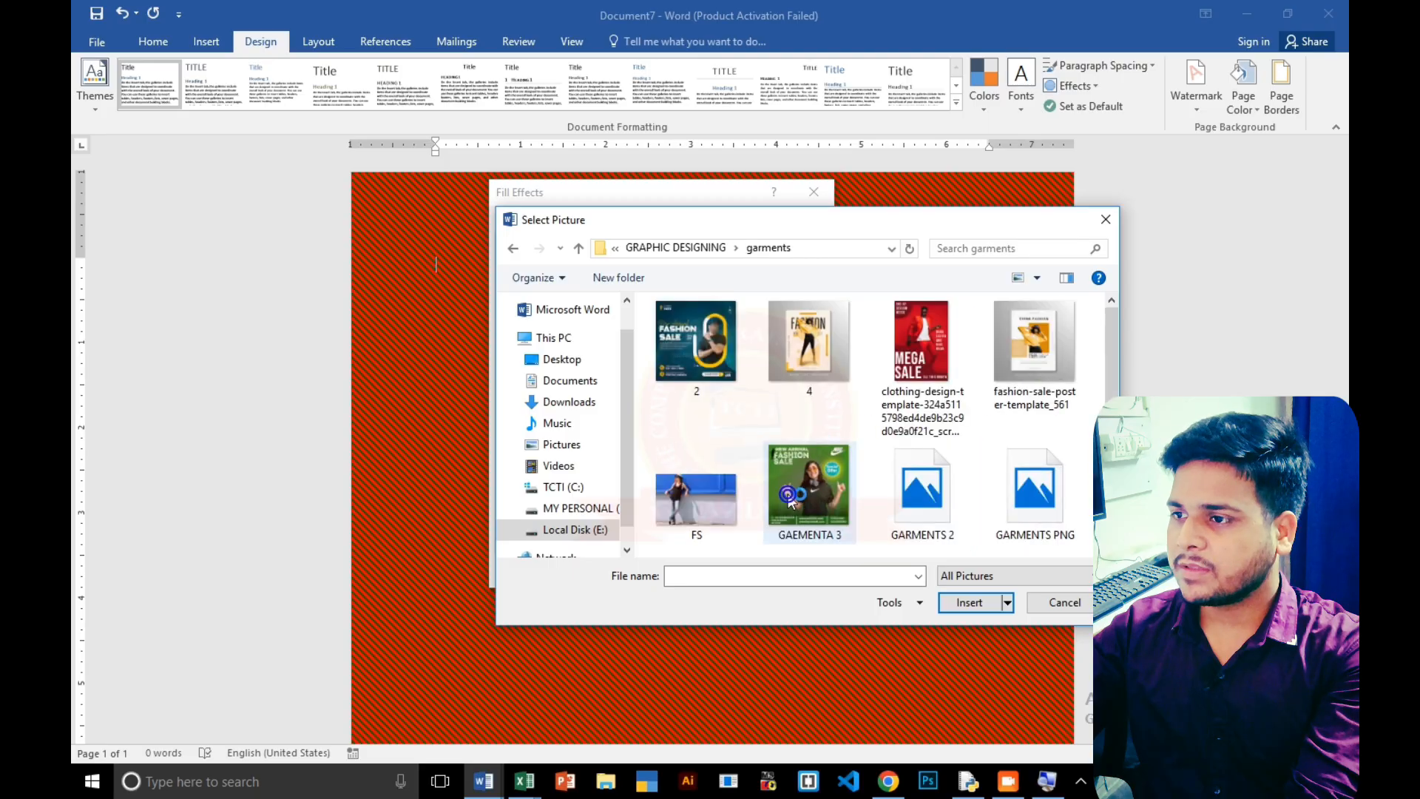
Browse to the BRIDAL folder inside EDITING PHOTO on Local Disk (E:) to choose a picture for the page fill.
click(670, 247)
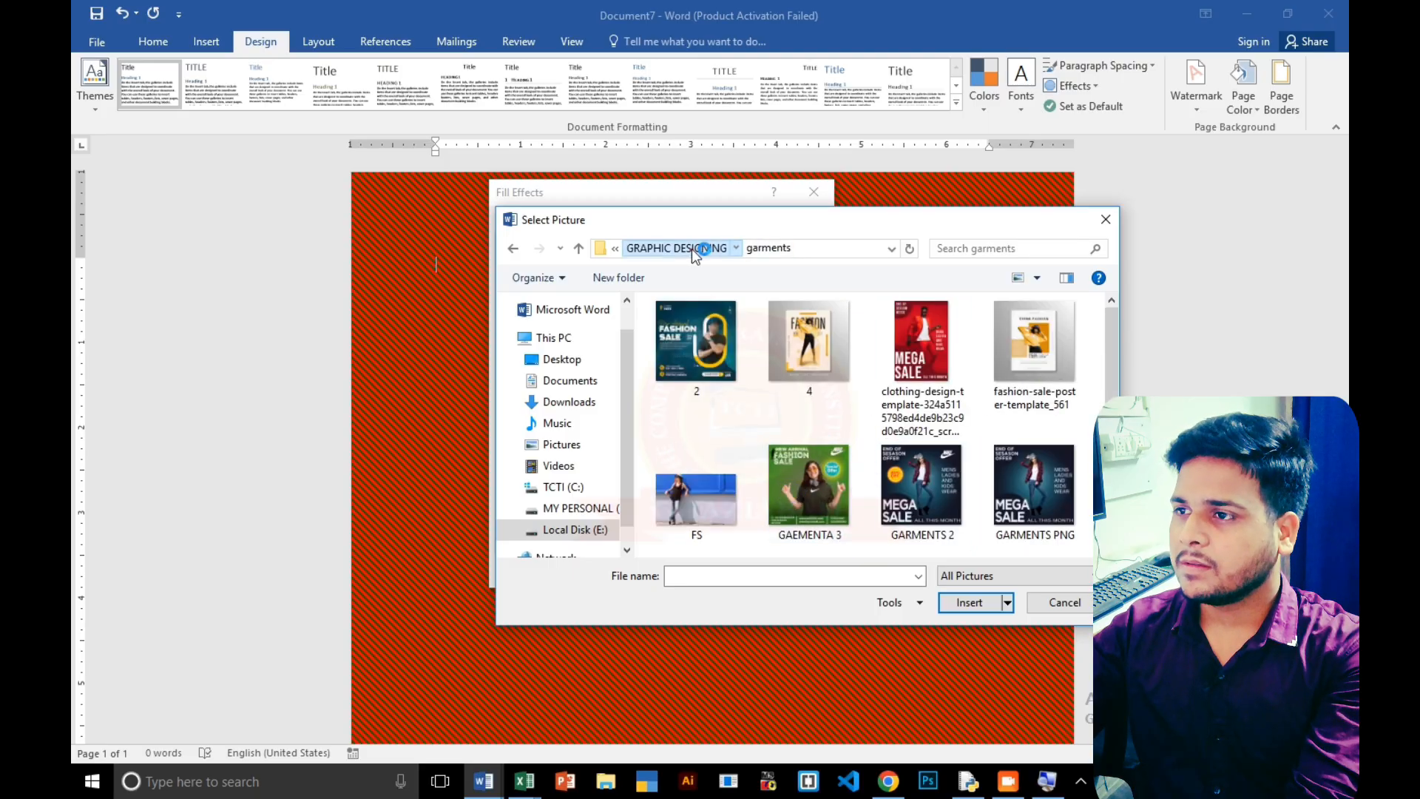
scroll(876, 444, down, 3)
scroll(875, 444, up, 5)
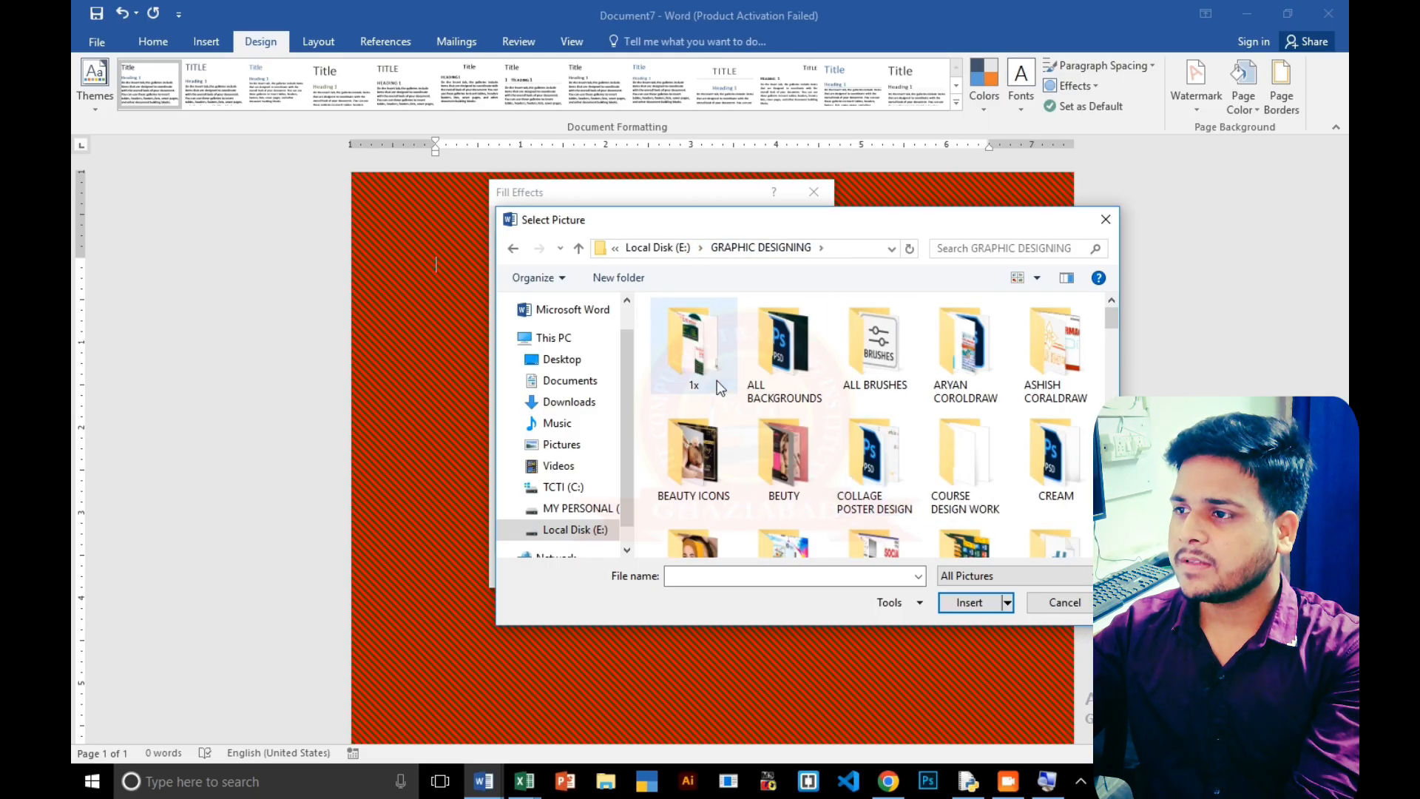
click(658, 248)
double_click(923, 408)
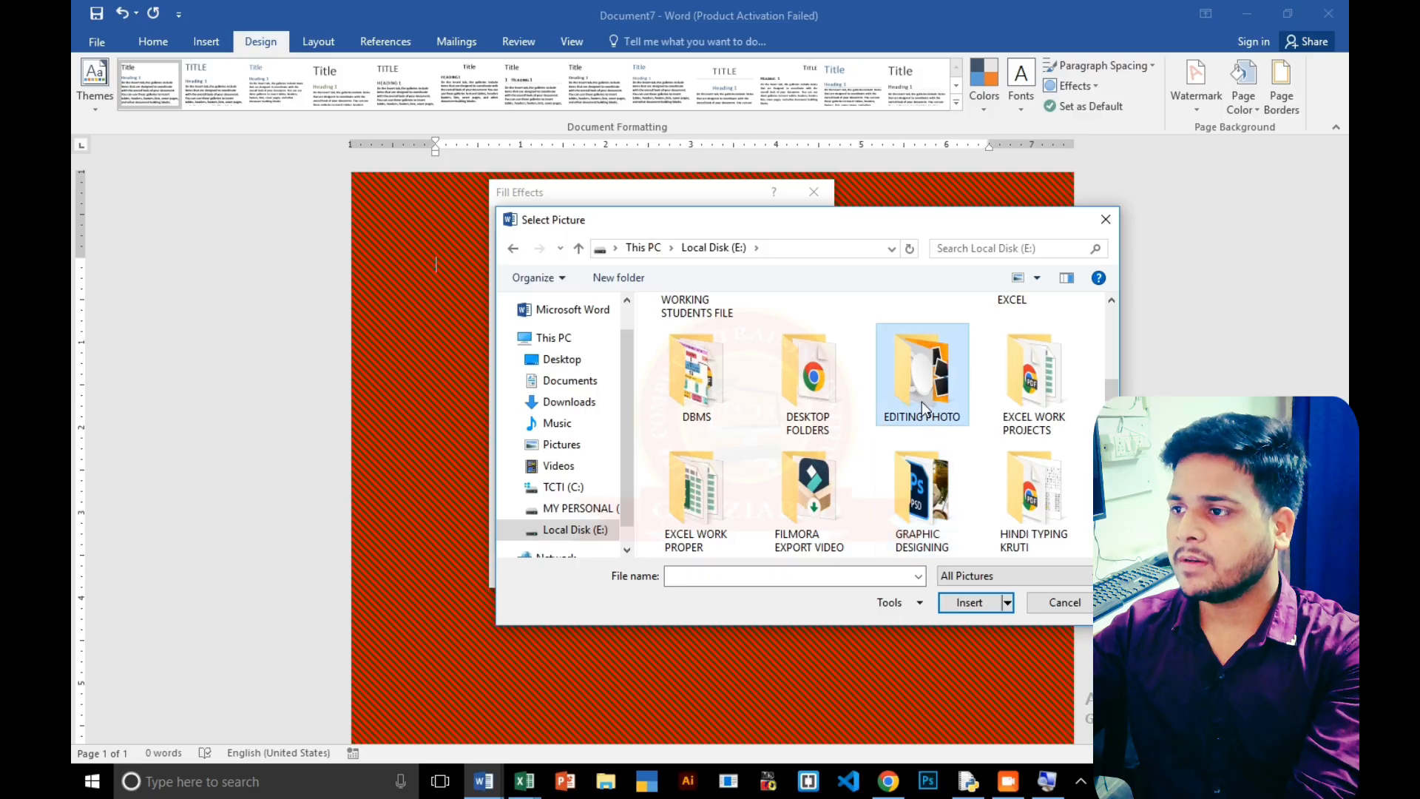
double_click(827, 387)
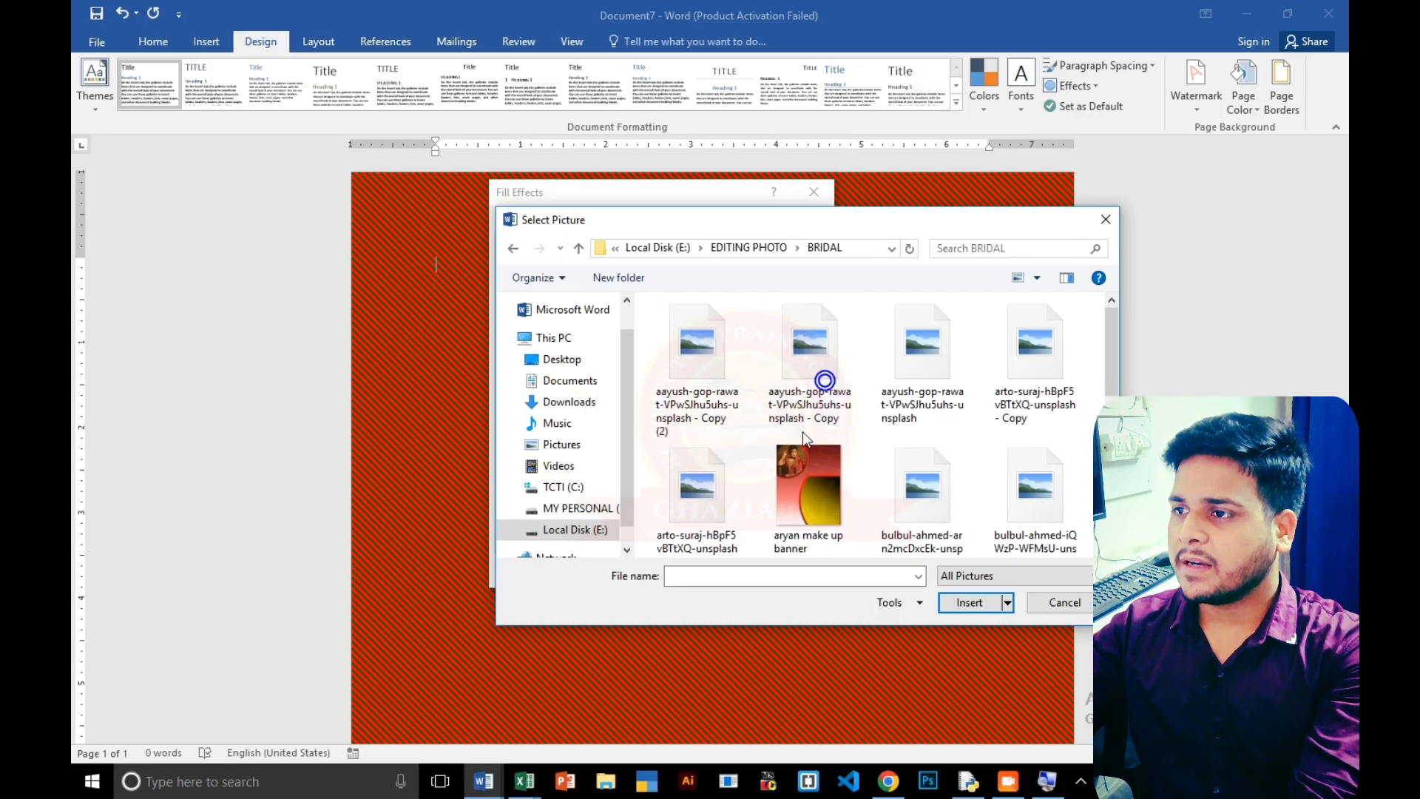
Insert the photo of the bride in red dress as the fill picture and apply it to the page.
scroll(807, 433, down, 2)
scroll(975, 462, up, 2)
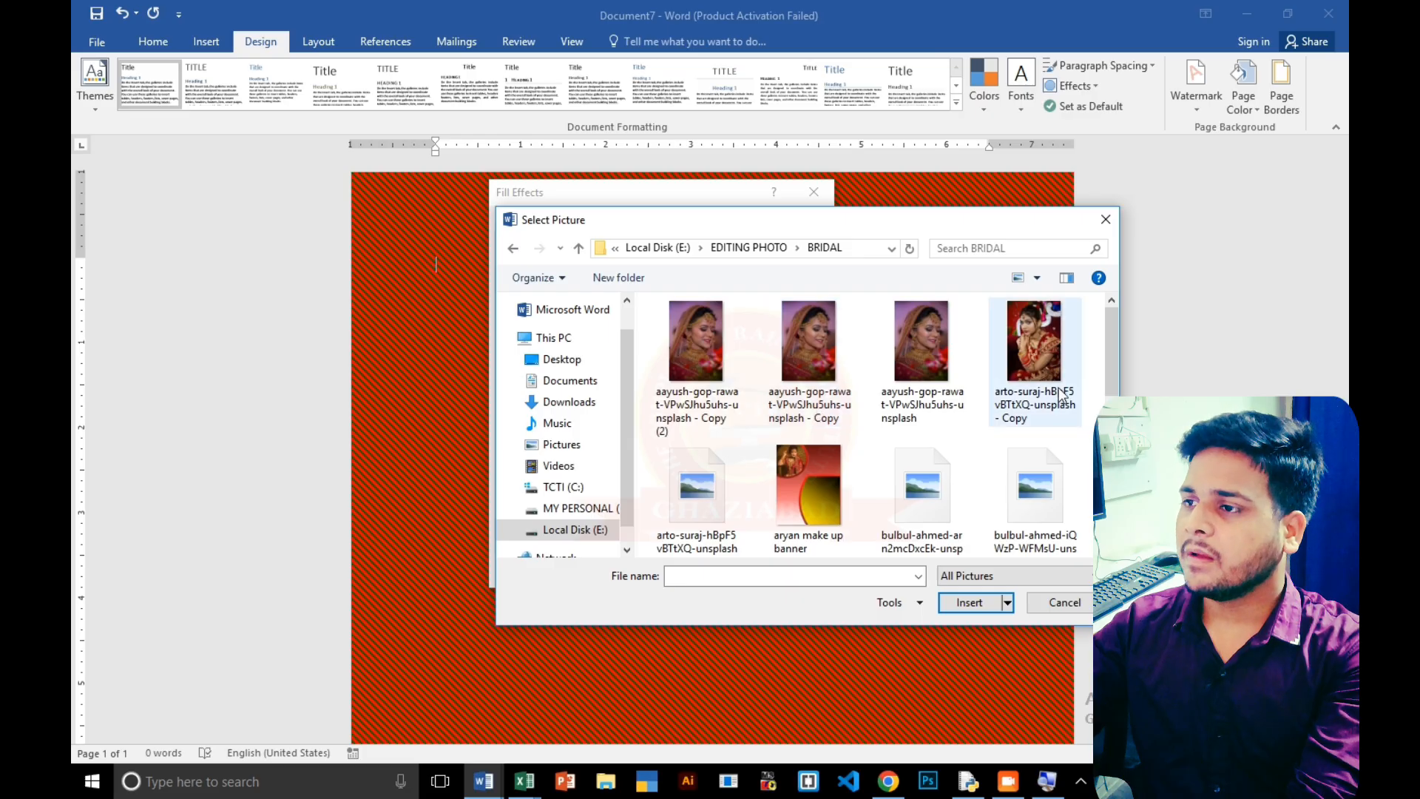
click(1045, 340)
click(968, 603)
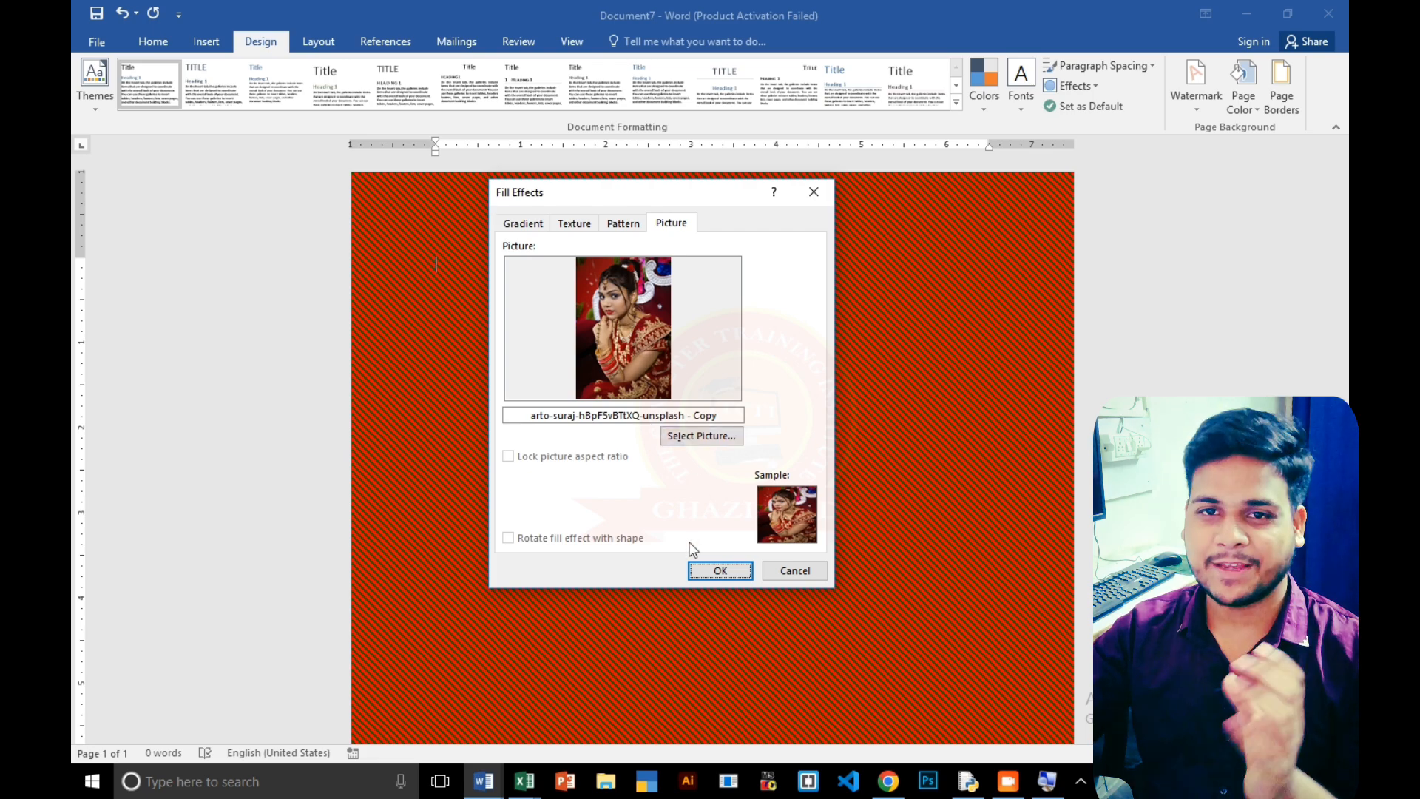
click(737, 575)
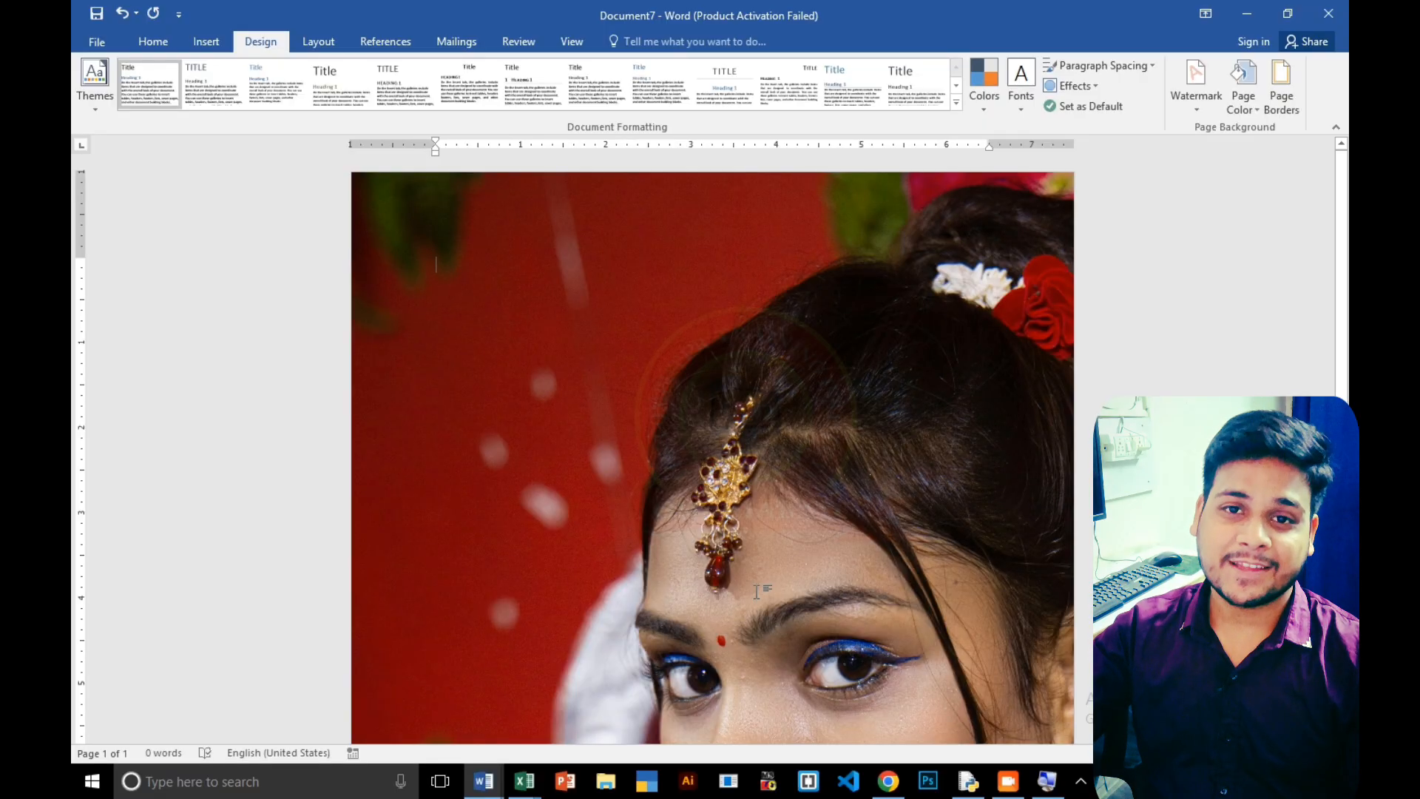
Examine how the picture fill covers the page from its upper edge to its lower edge.
scroll(756, 592, down, 2)
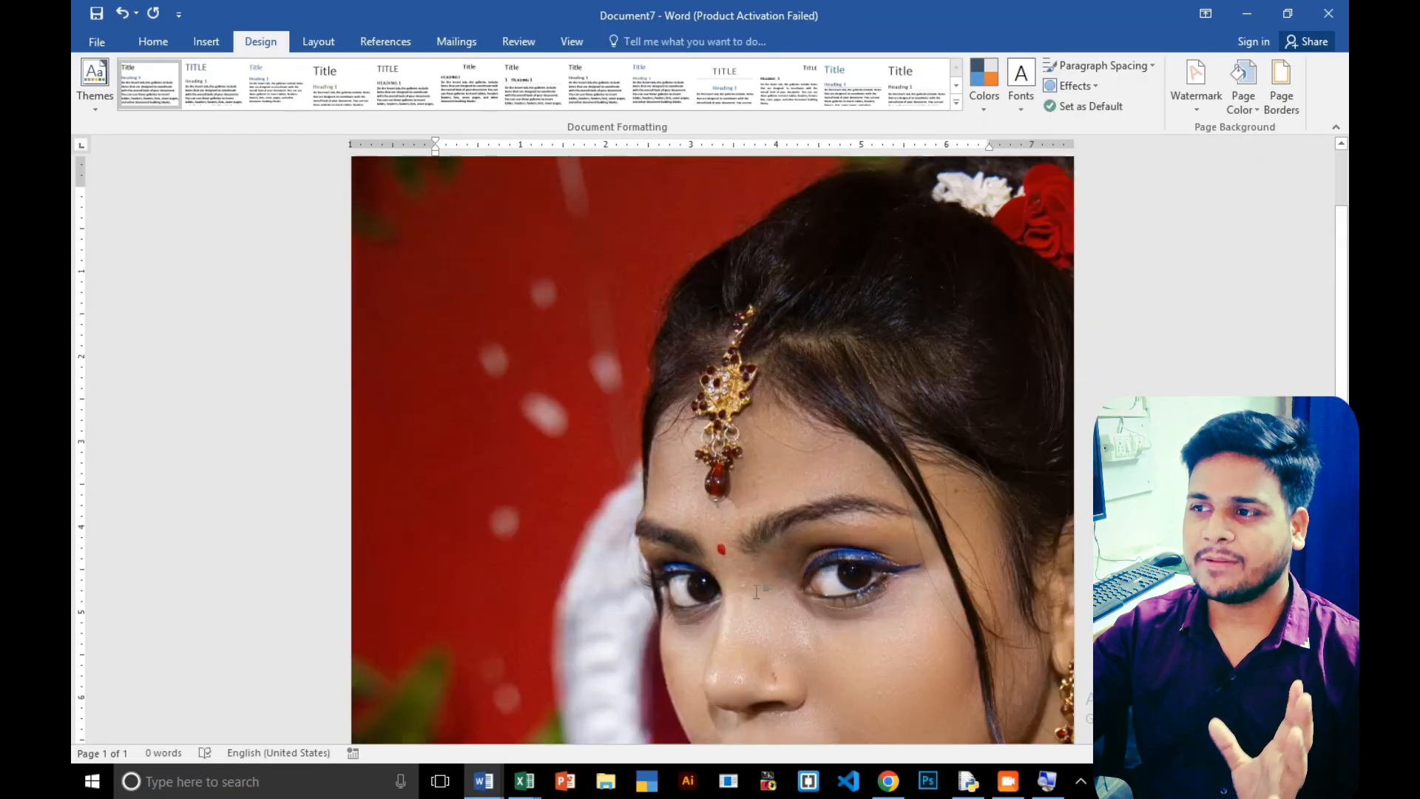
scroll(596, 458, down, 5)
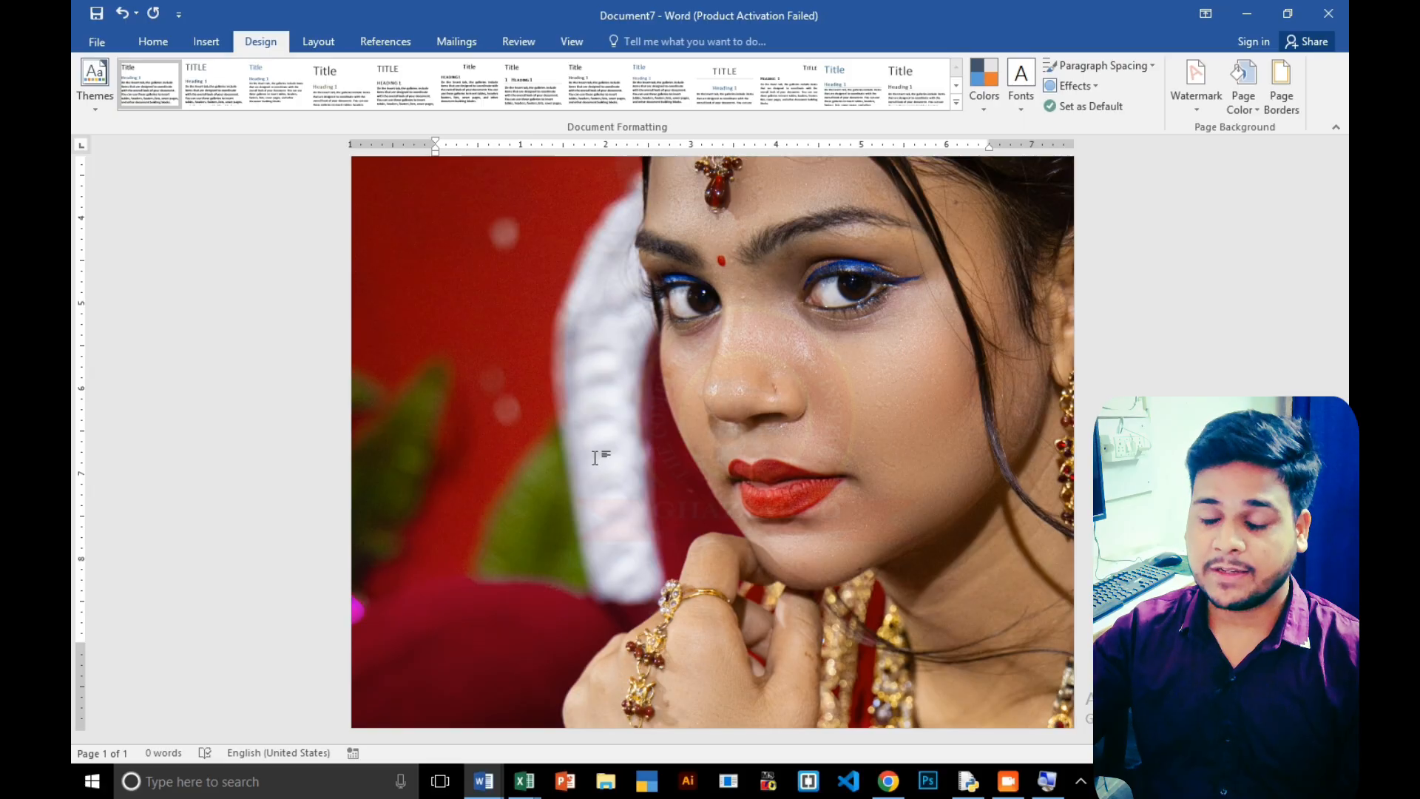
scroll(595, 458, up, 5)
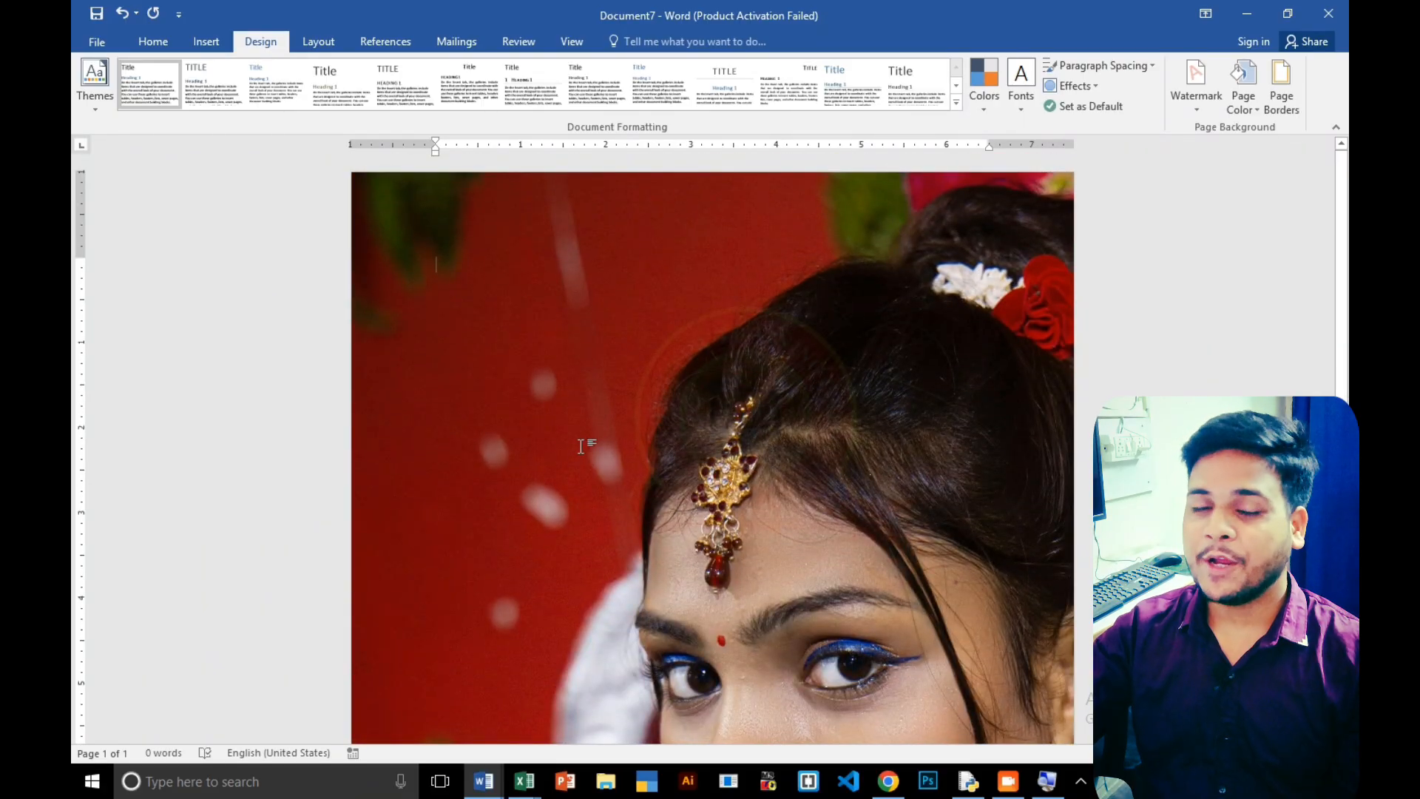
scroll(580, 446, down, 5)
scroll(581, 446, up, 5)
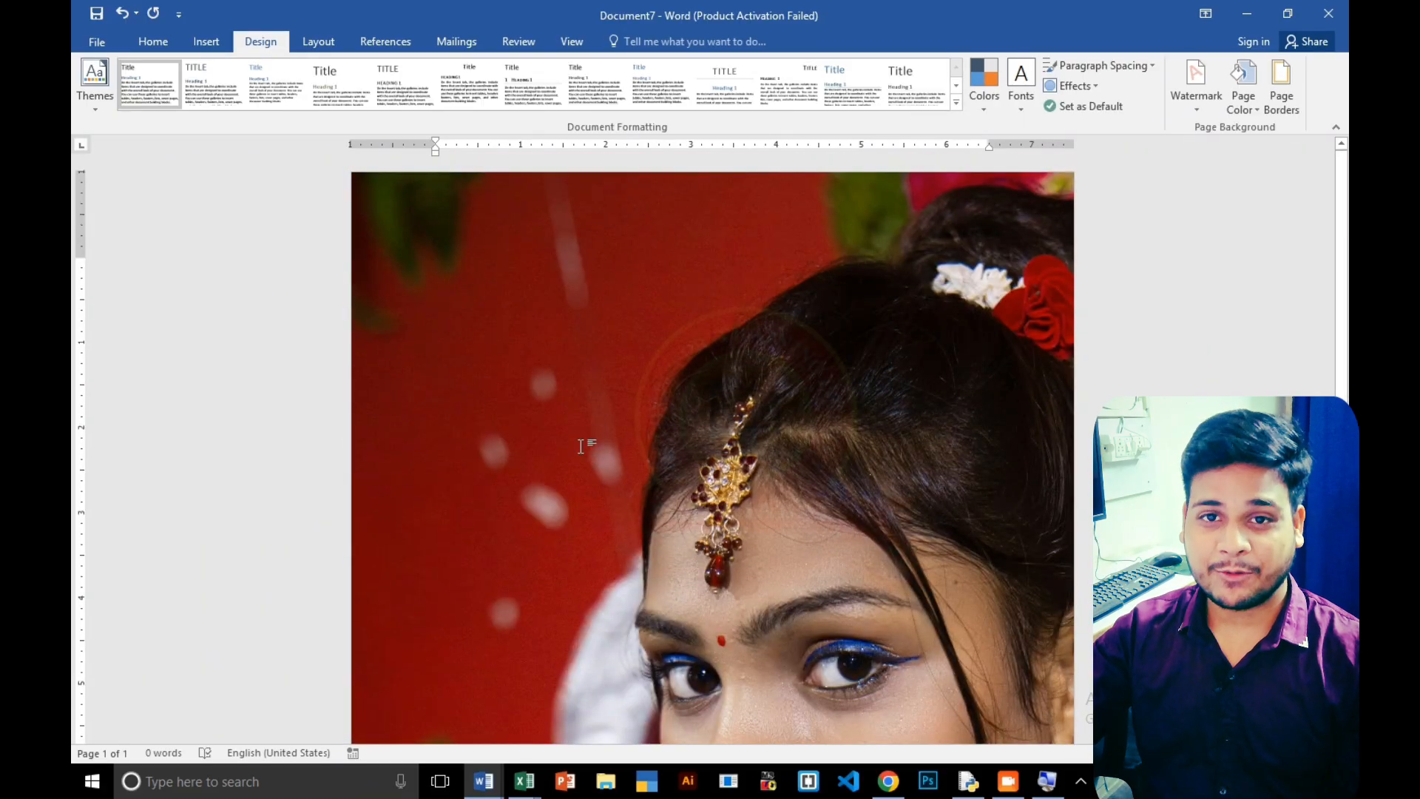
scroll(679, 512, down, 5)
scroll(675, 506, up, 5)
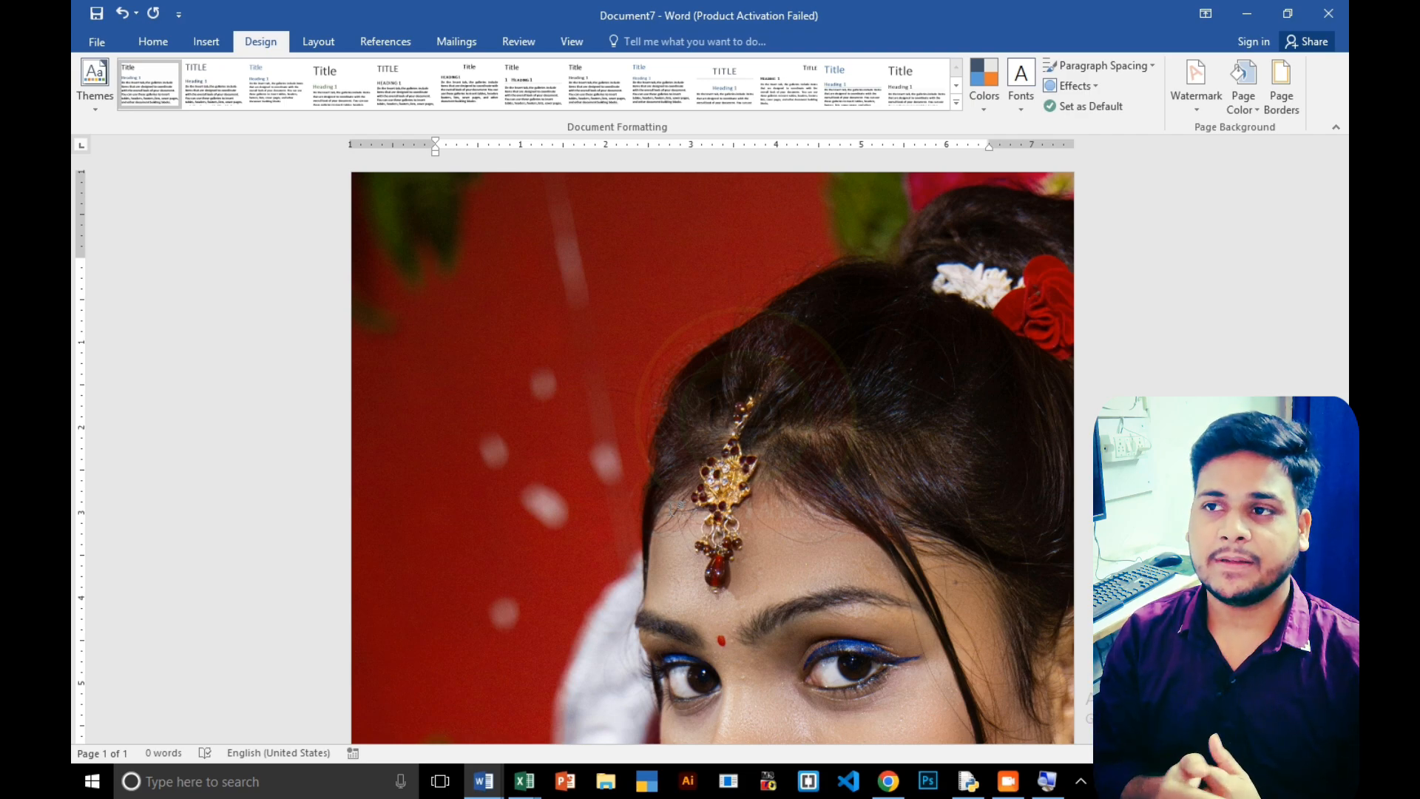
scroll(673, 508, down, 8)
scroll(671, 509, up, 8)
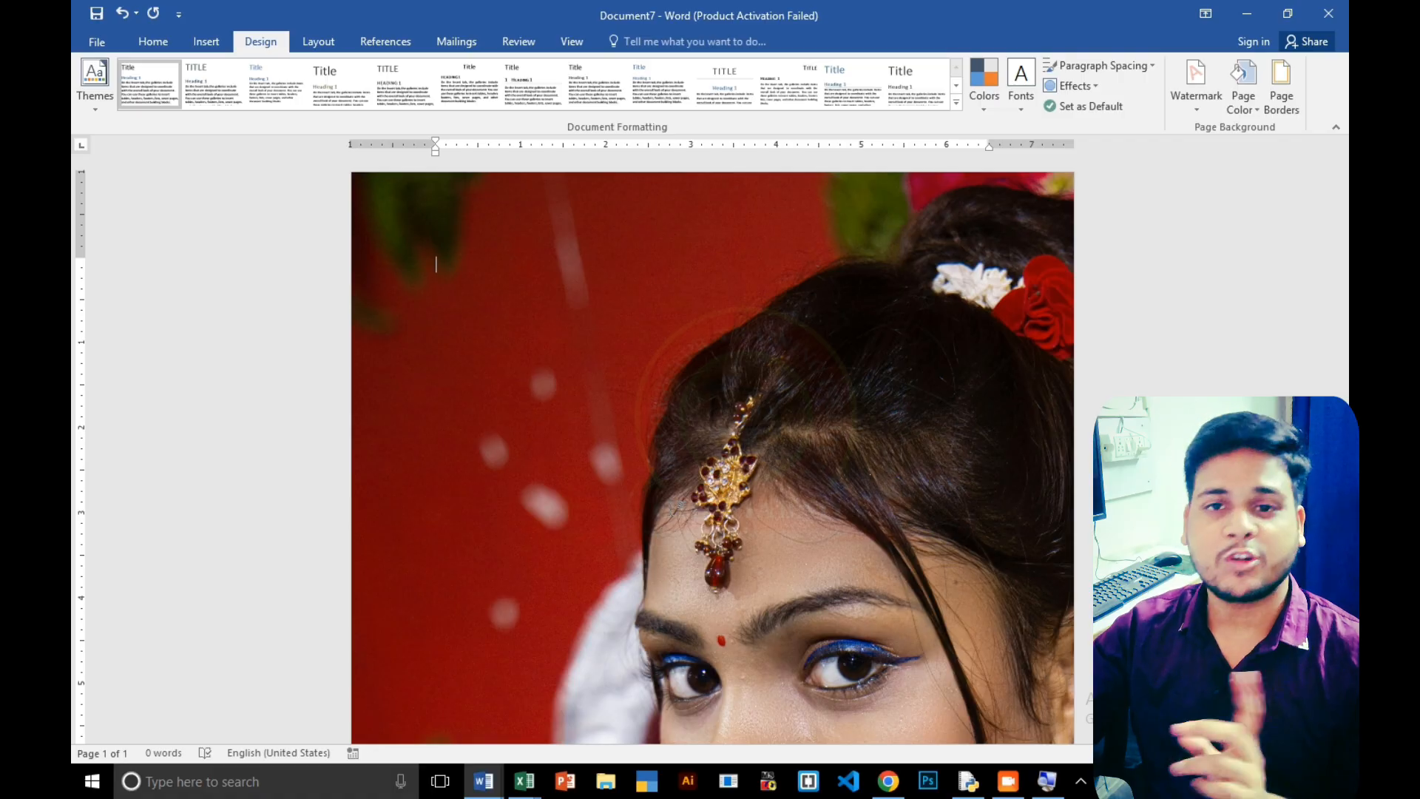
scroll(681, 503, down, 5)
scroll(695, 548, up, 5)
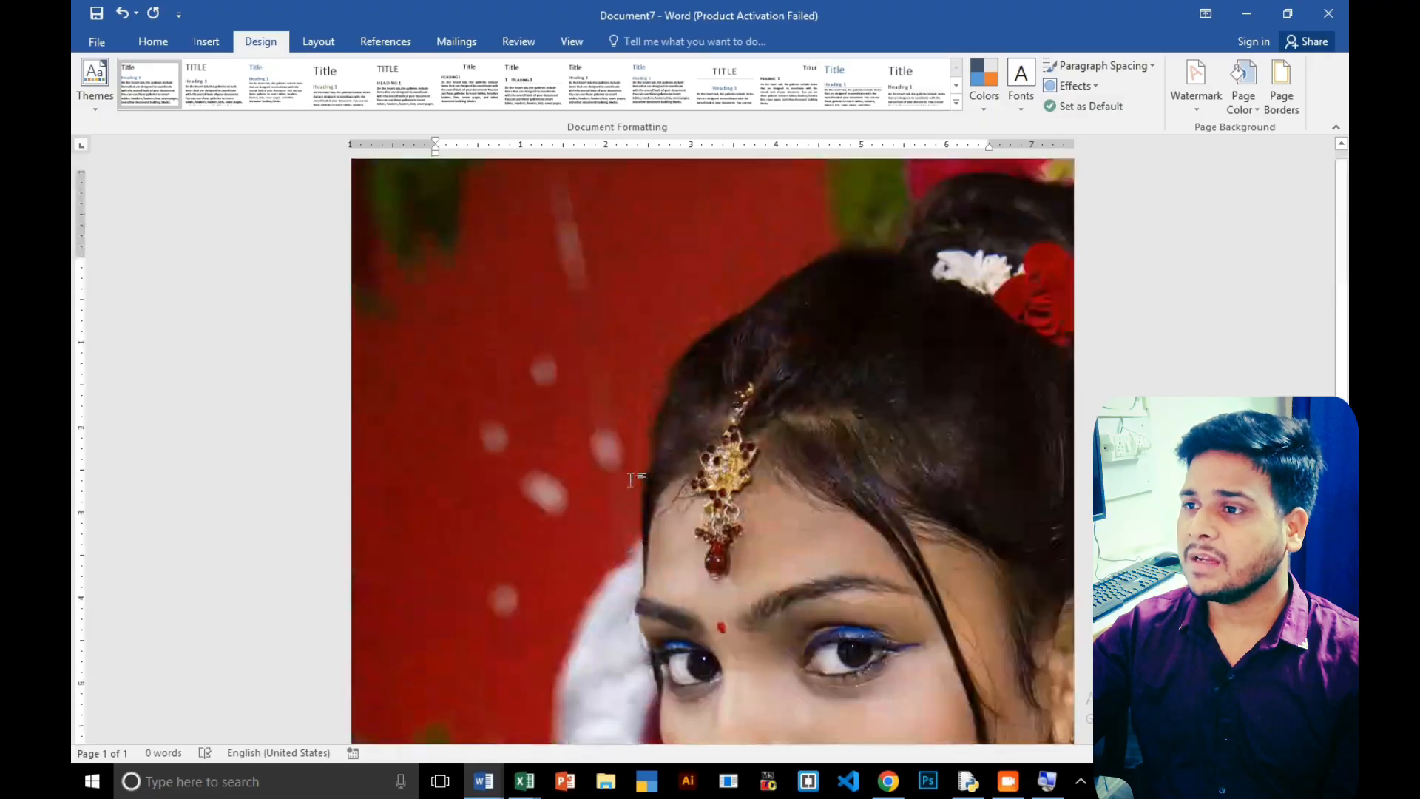
Undo the picture, pattern and texture page fills to go back to the red gradient.
key(ctrl+z)
key(ctrl+z)
key(ctrl+z)
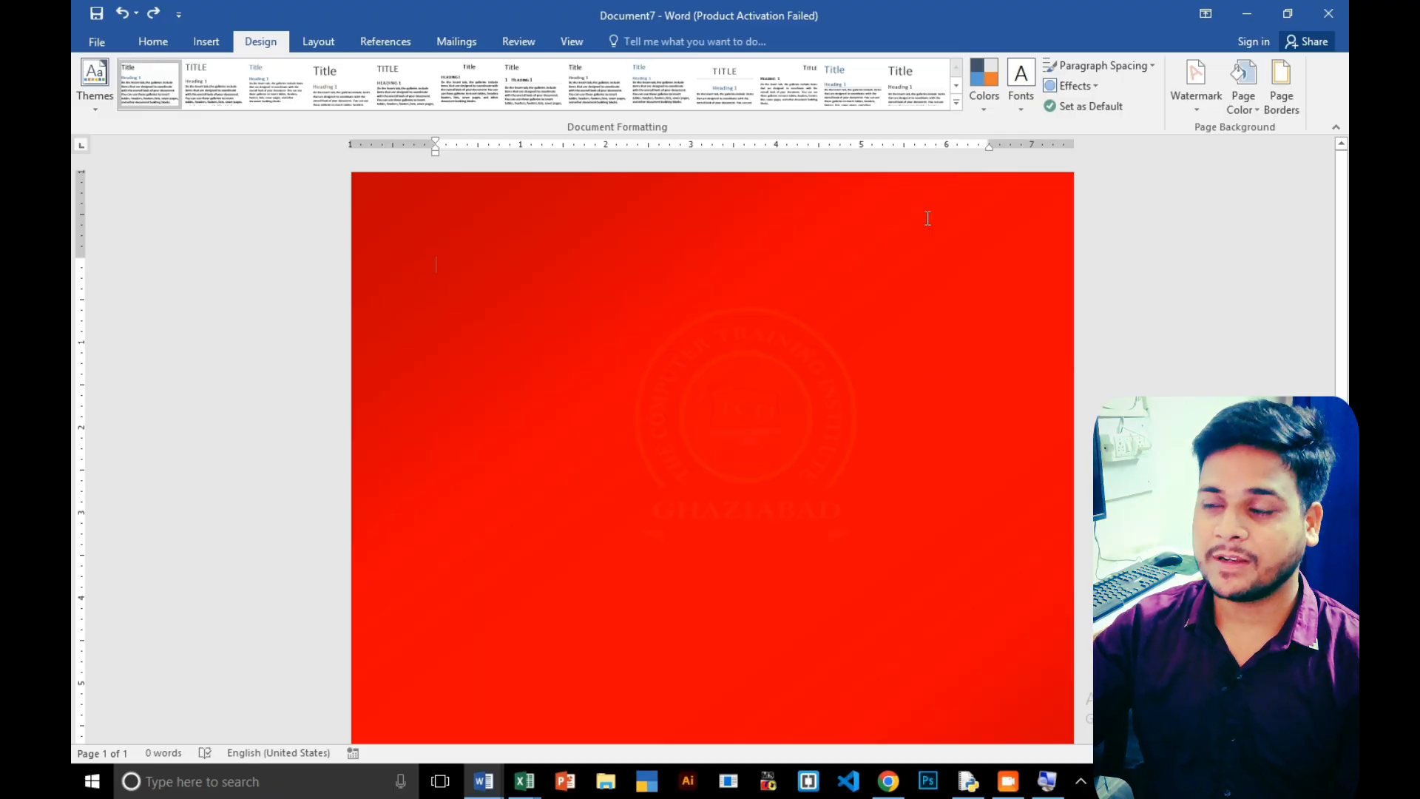
Add a white 3 pt box page border with a thick-and-thin line style to the whole document.
click(1282, 87)
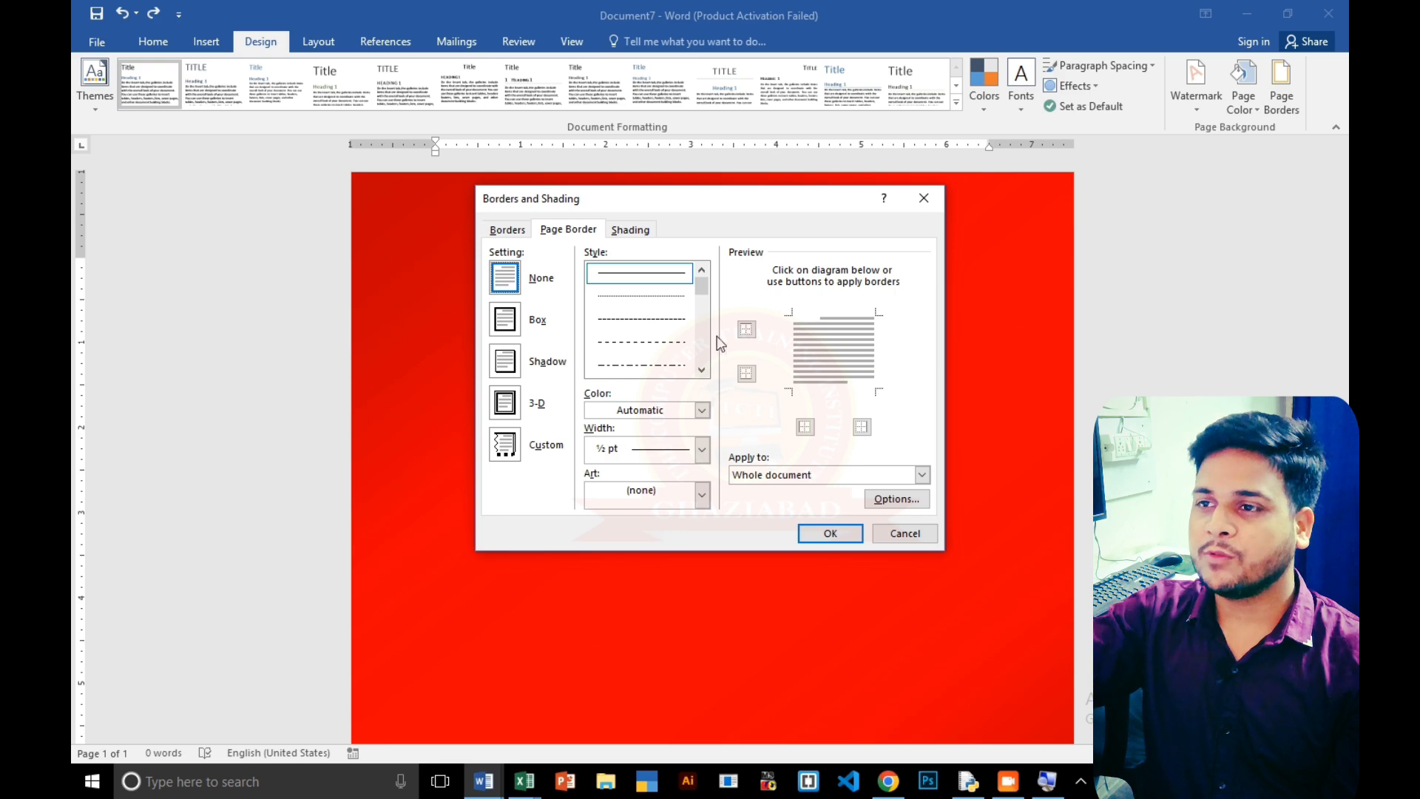
drag(704, 300, 704, 317)
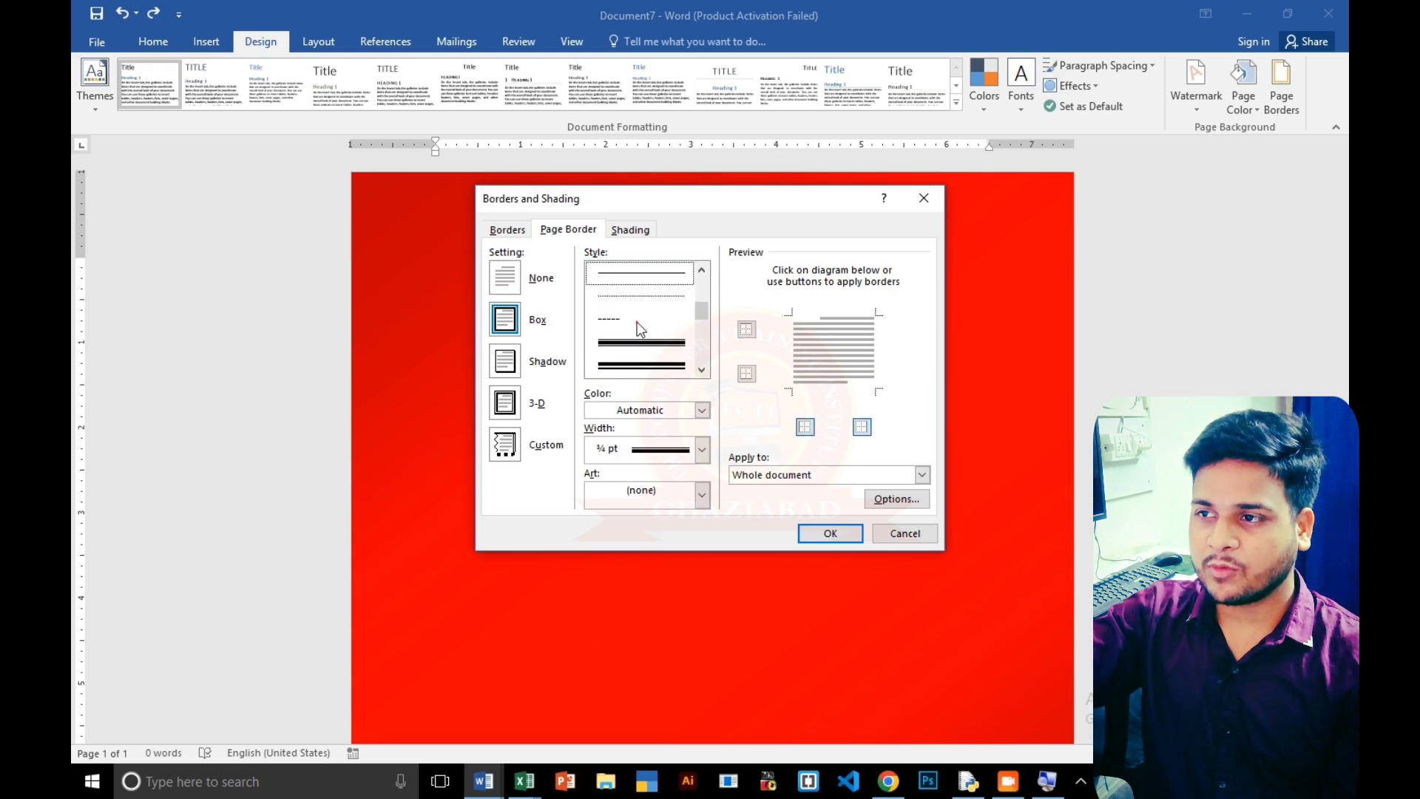
click(637, 322)
click(702, 411)
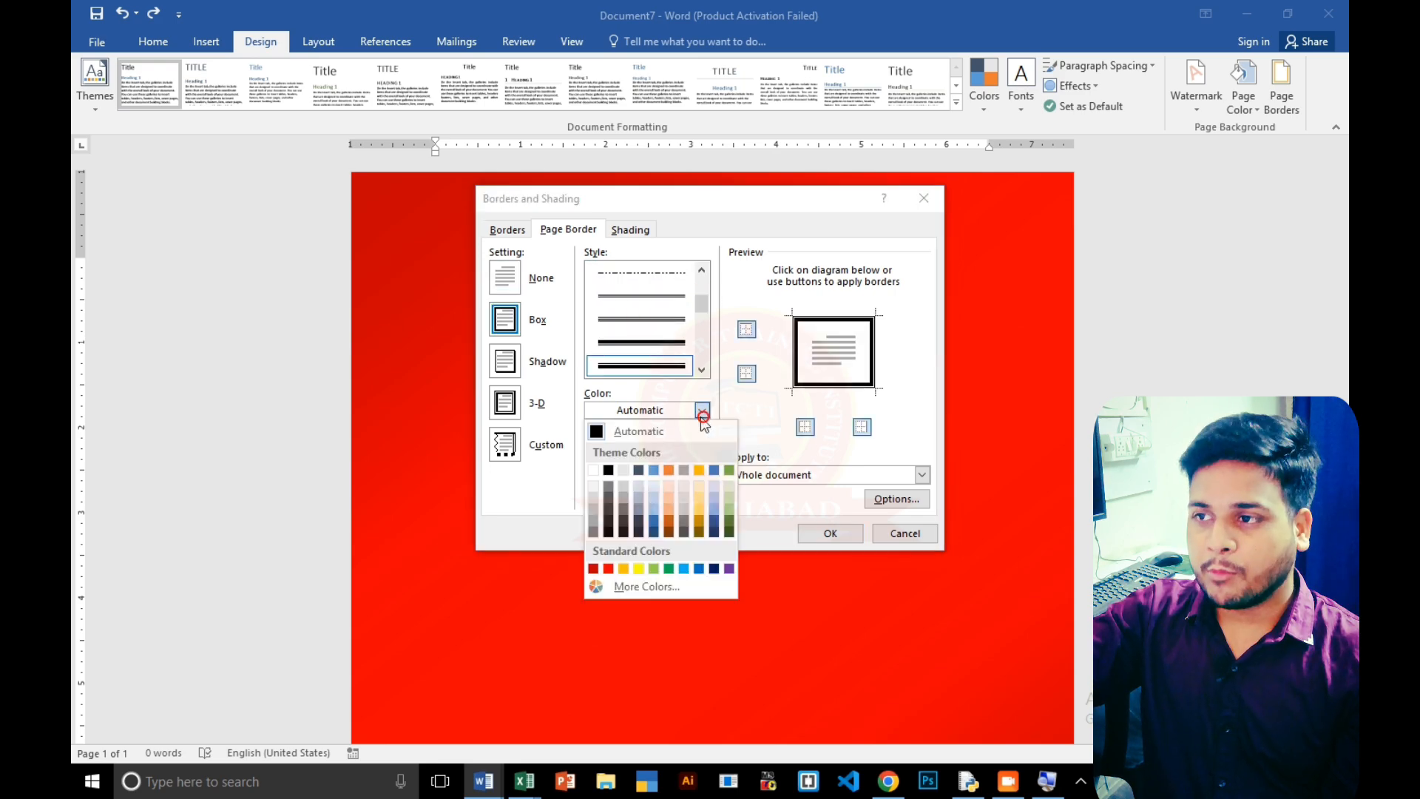
click(594, 470)
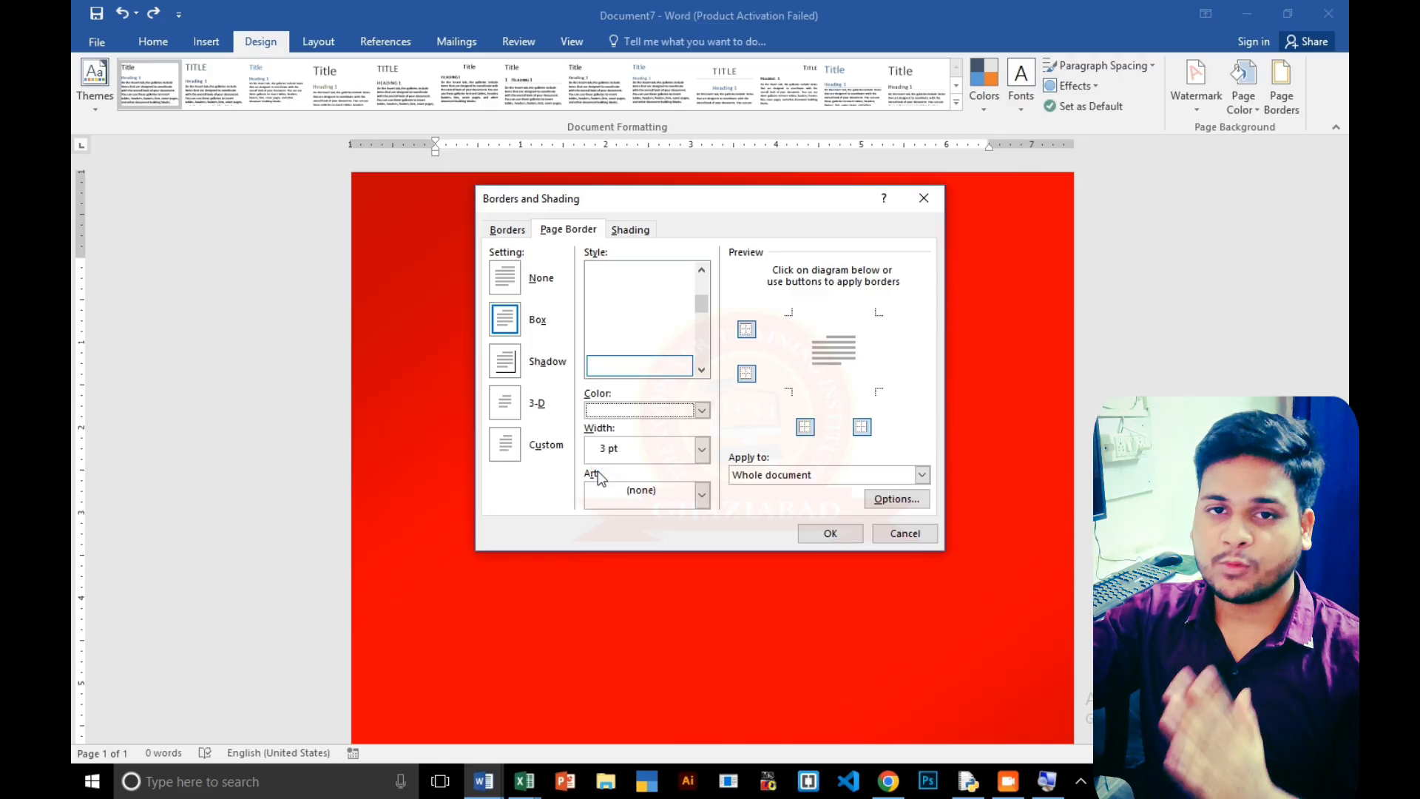
click(702, 450)
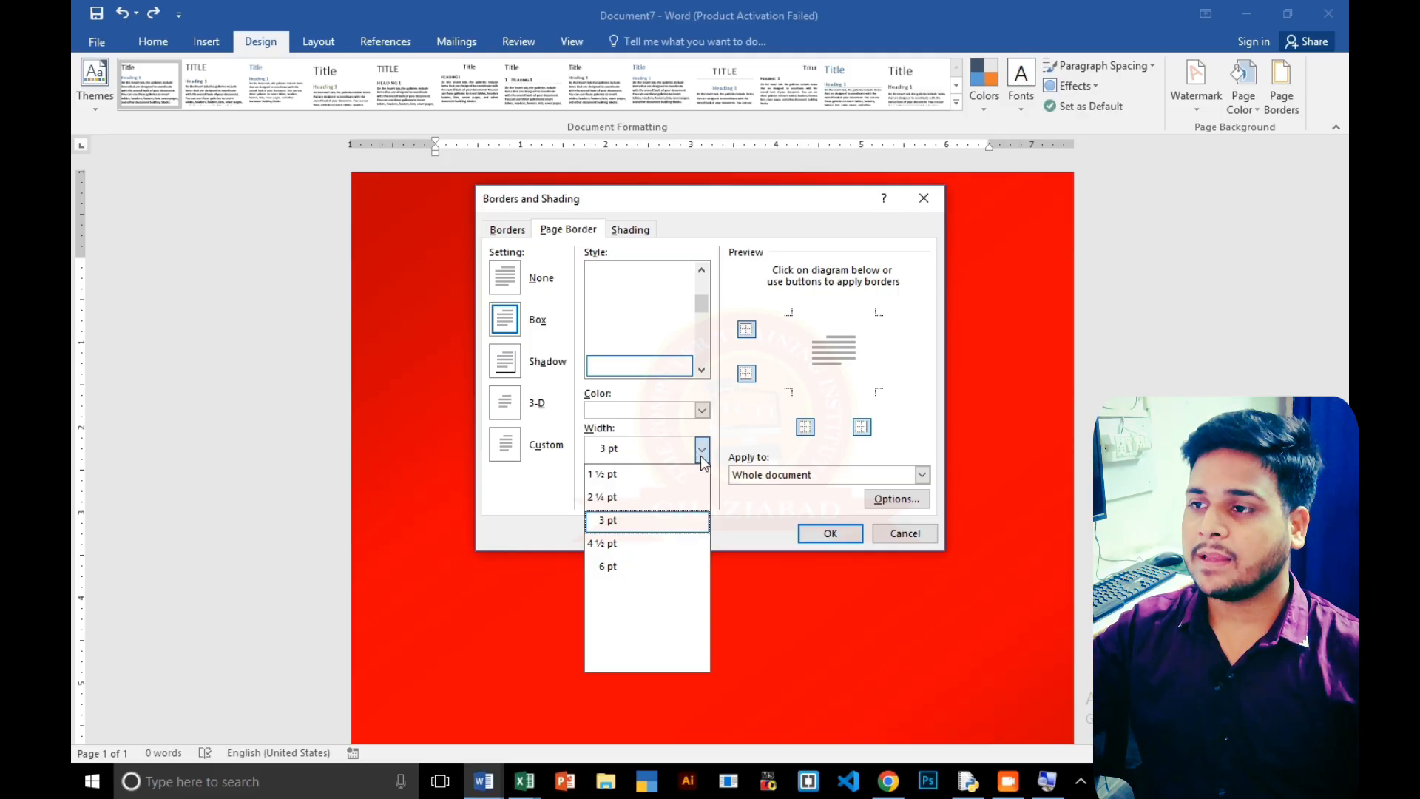
click(702, 457)
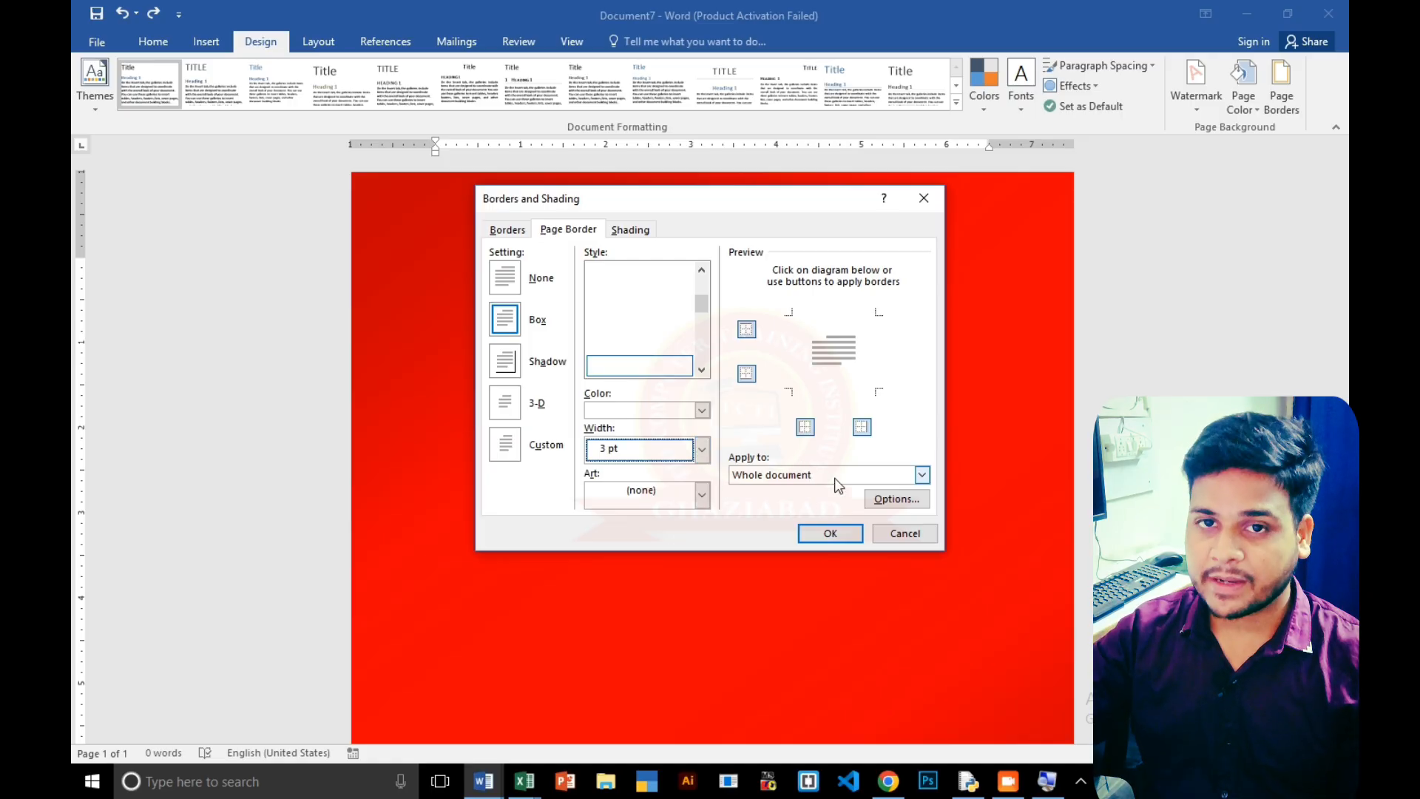
click(831, 533)
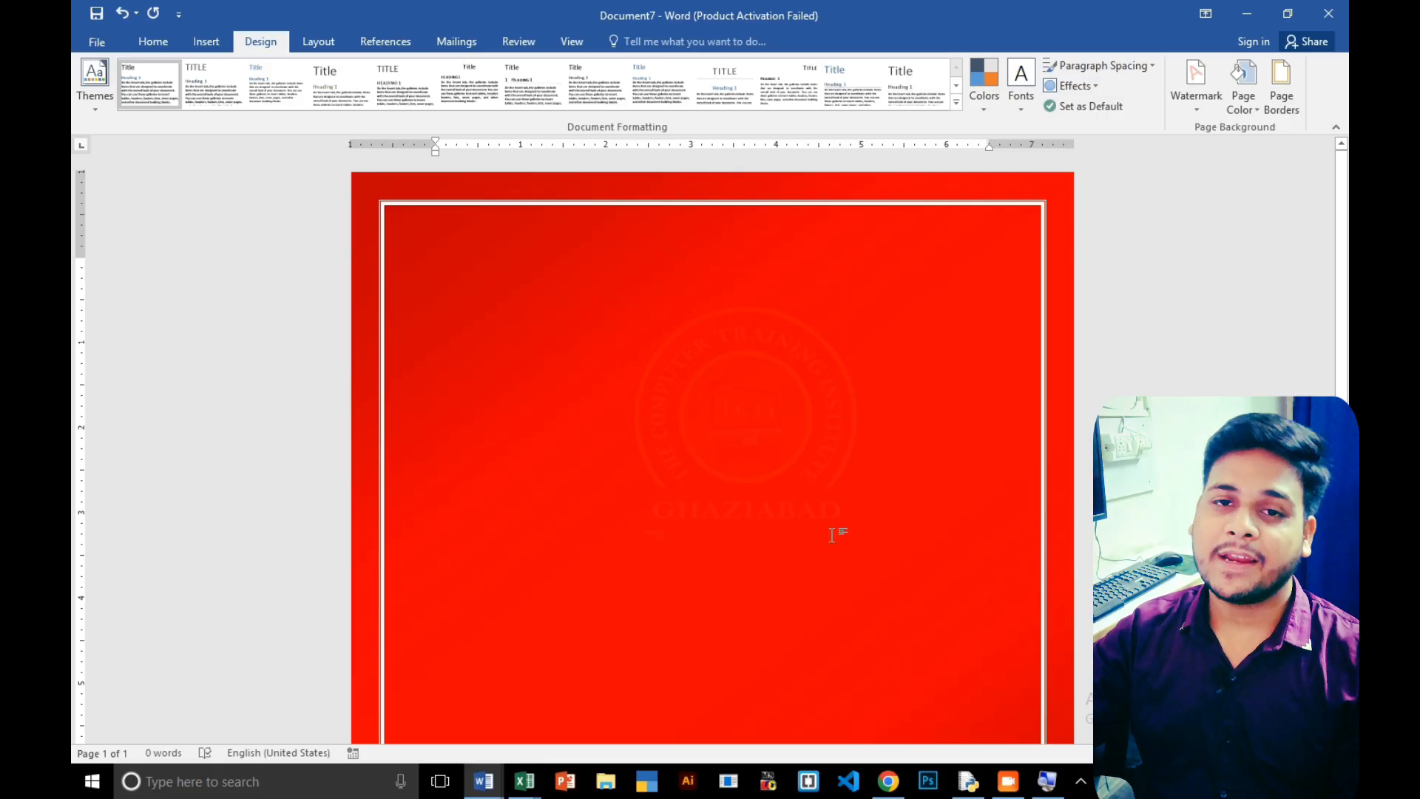
Remove the left and right page borders, keeping only the top and bottom lines on the whole document.
scroll(859, 450, down, 5)
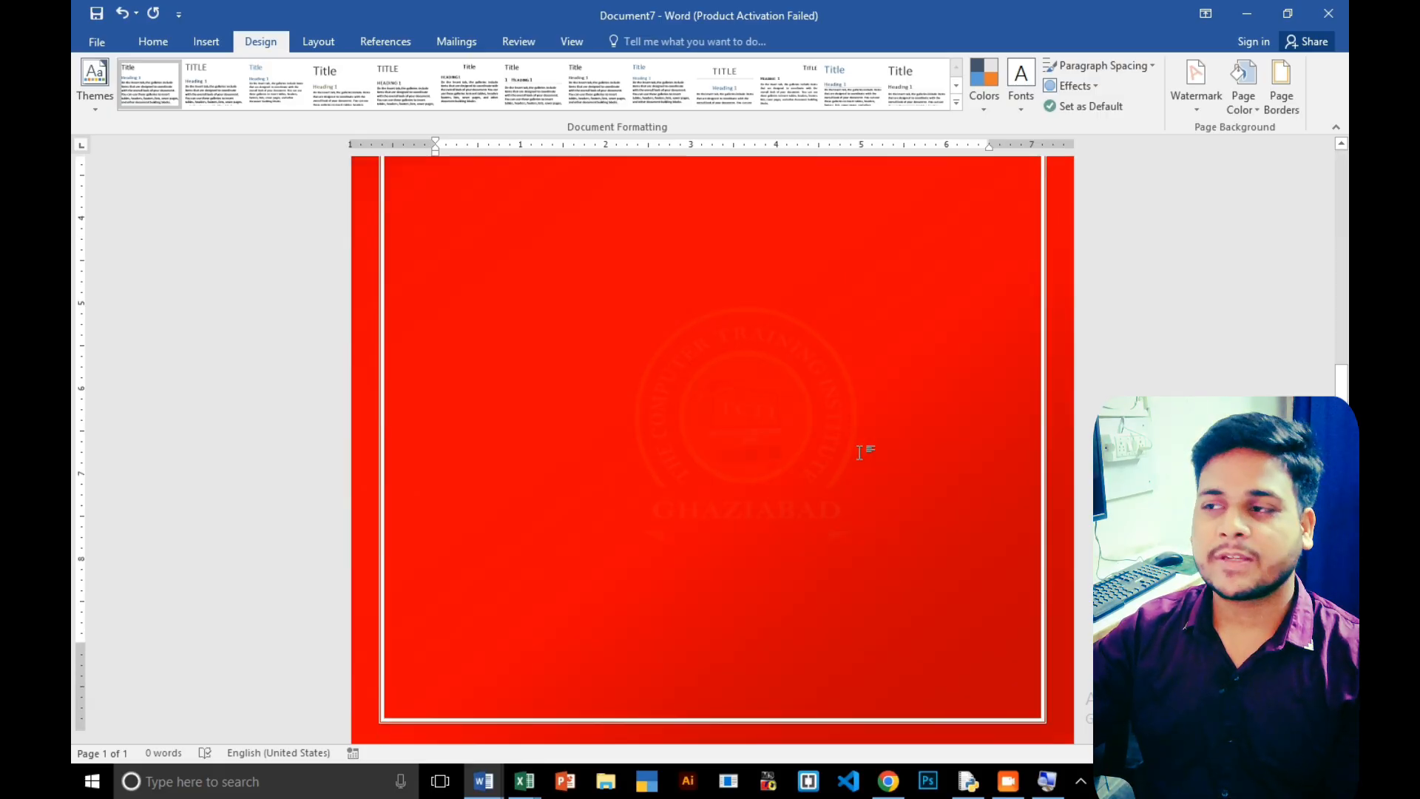
scroll(859, 451, up, 5)
click(1277, 83)
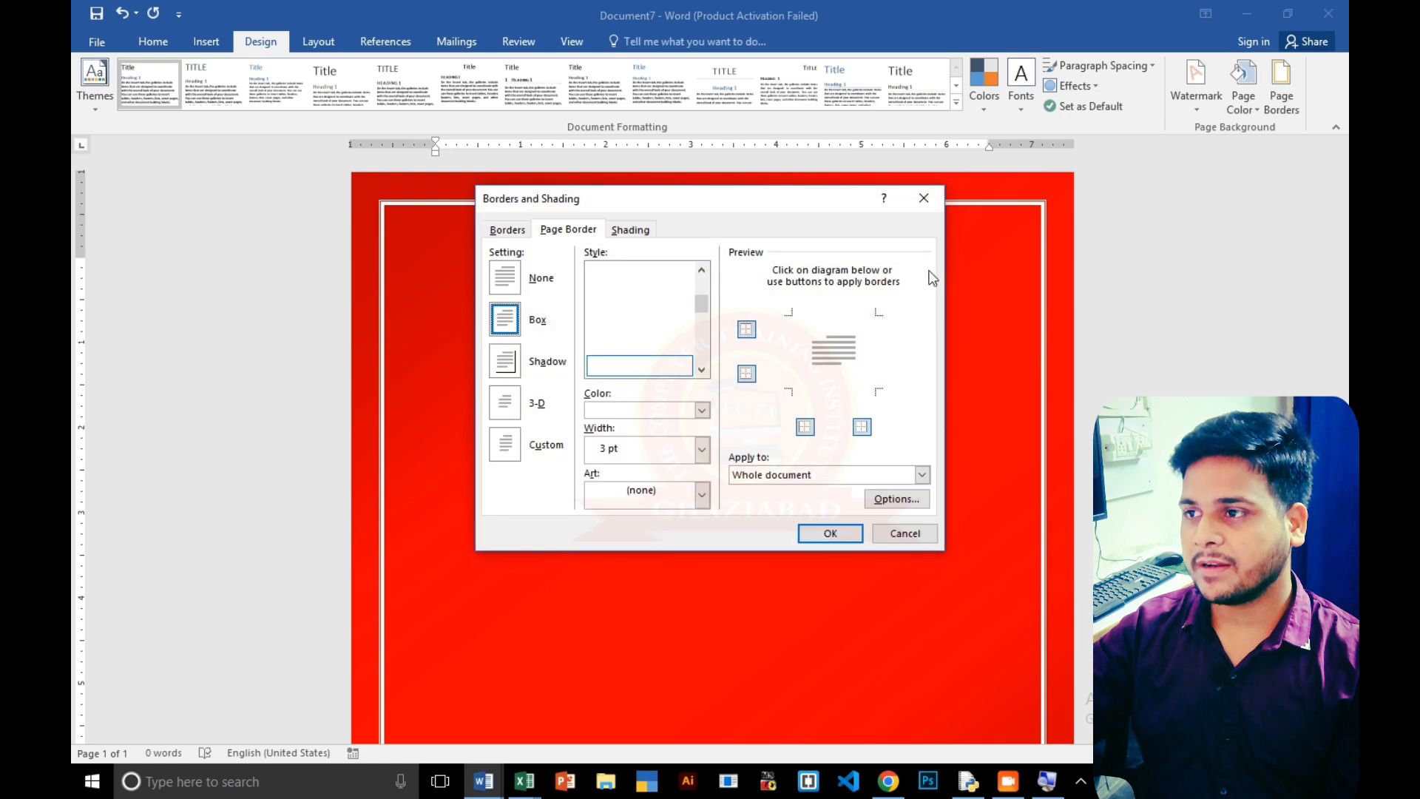
click(862, 428)
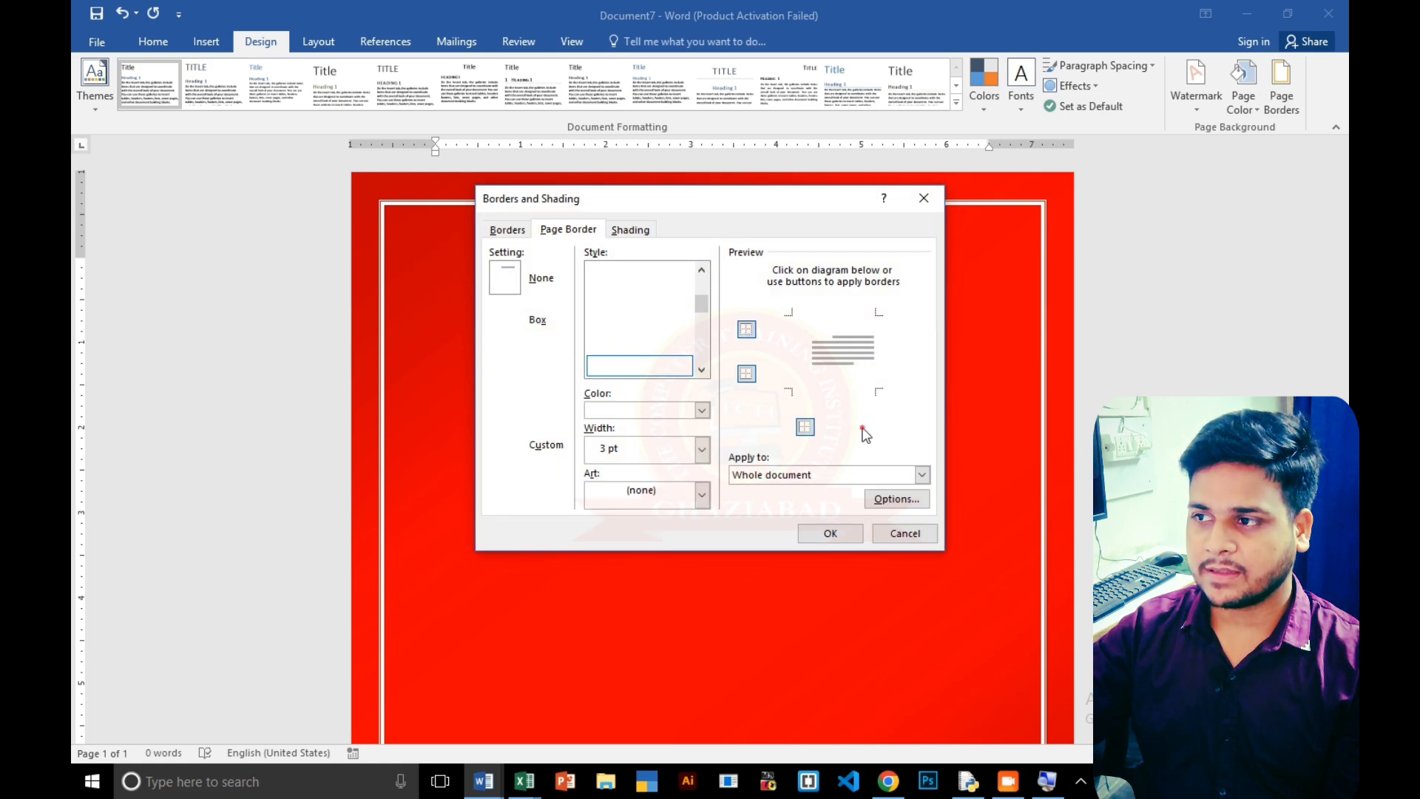
click(806, 429)
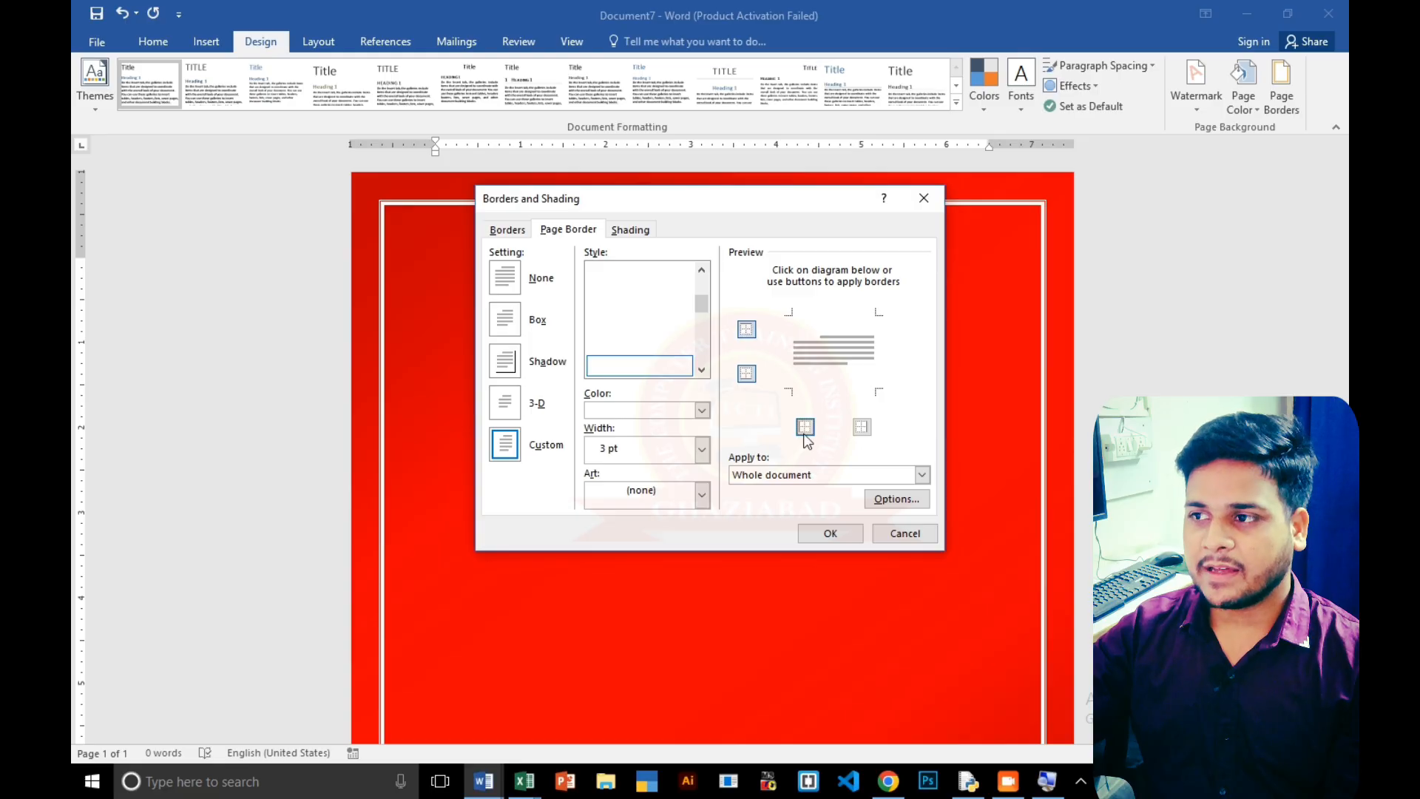
click(830, 533)
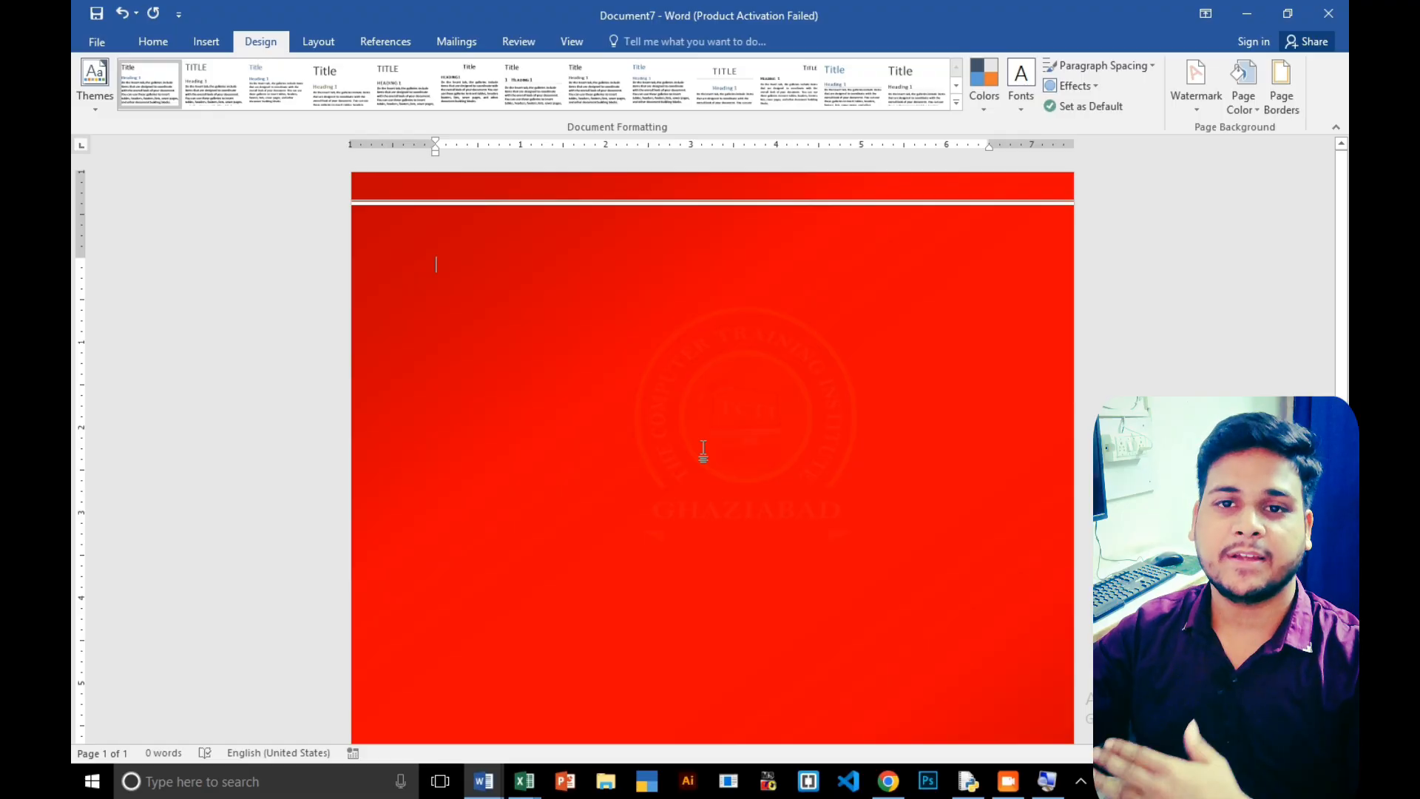
Restore the left and right page borders and remove the top and bottom lines.
click(1277, 94)
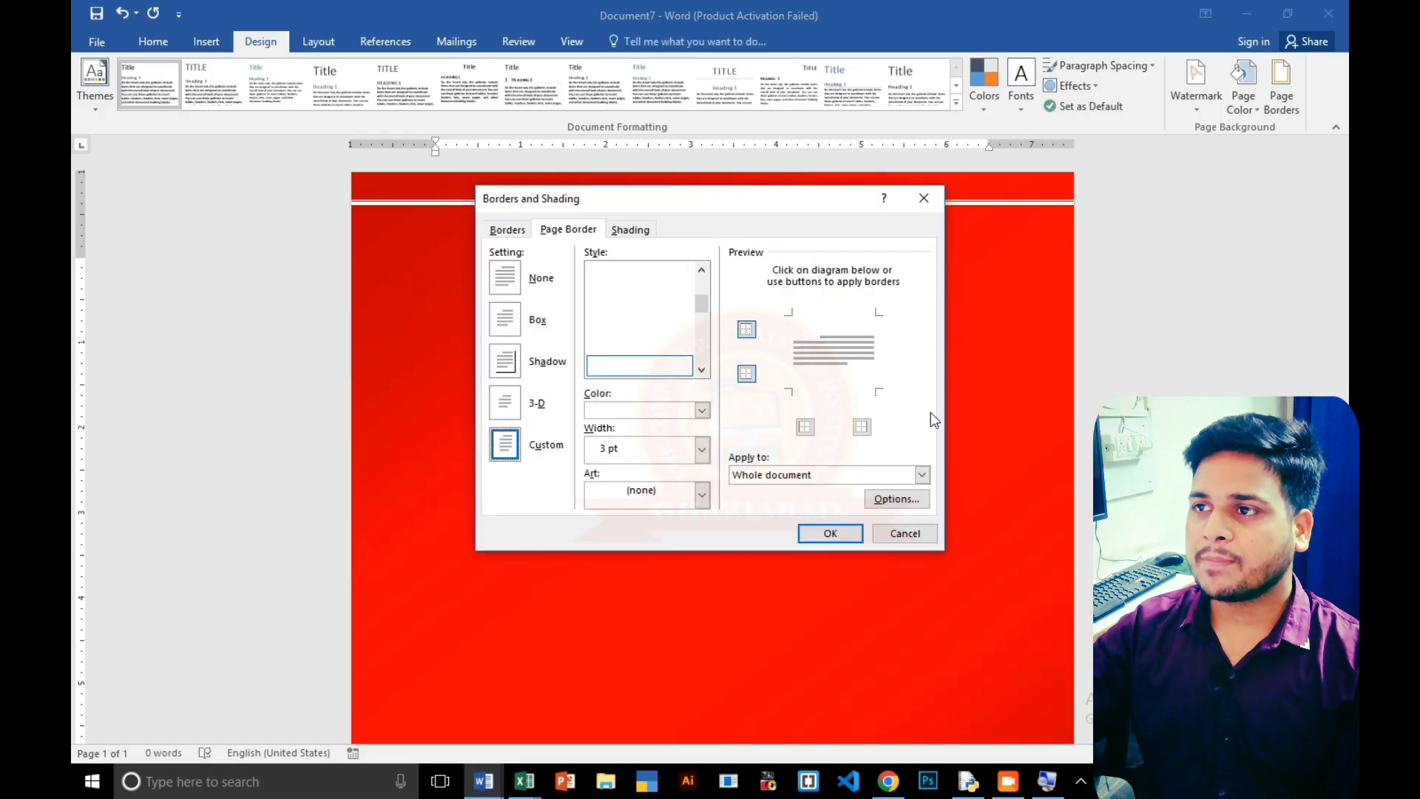
click(806, 427)
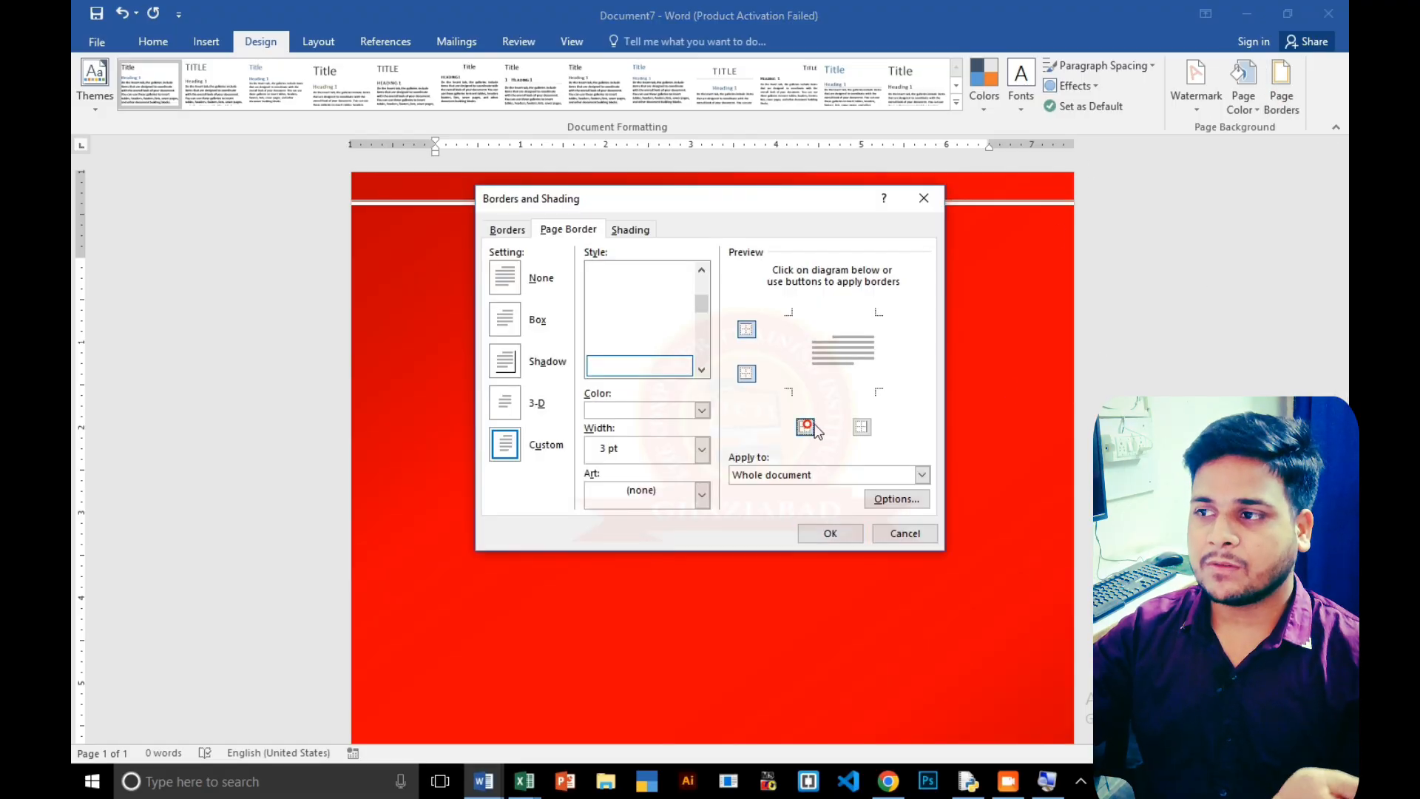
click(864, 426)
click(747, 374)
click(746, 330)
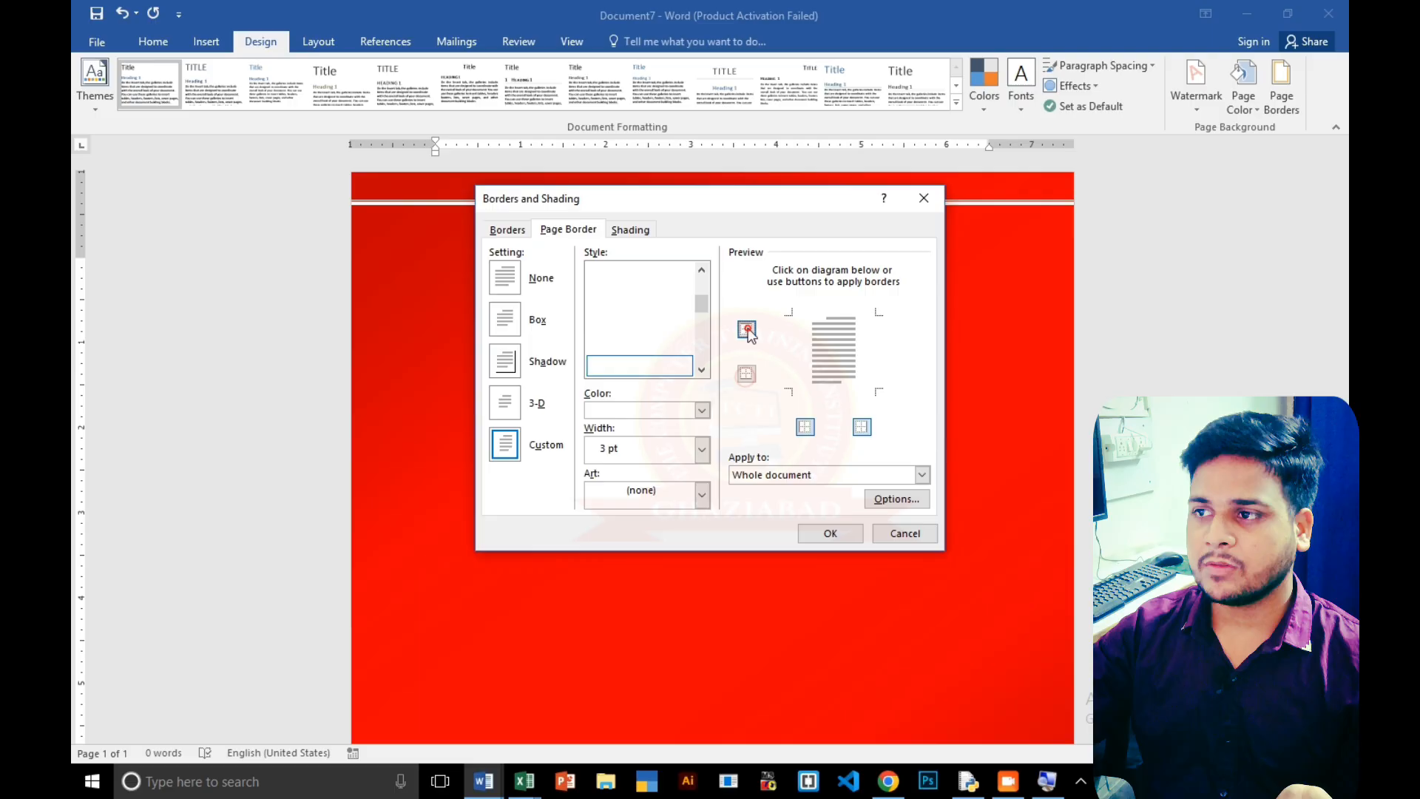
click(830, 533)
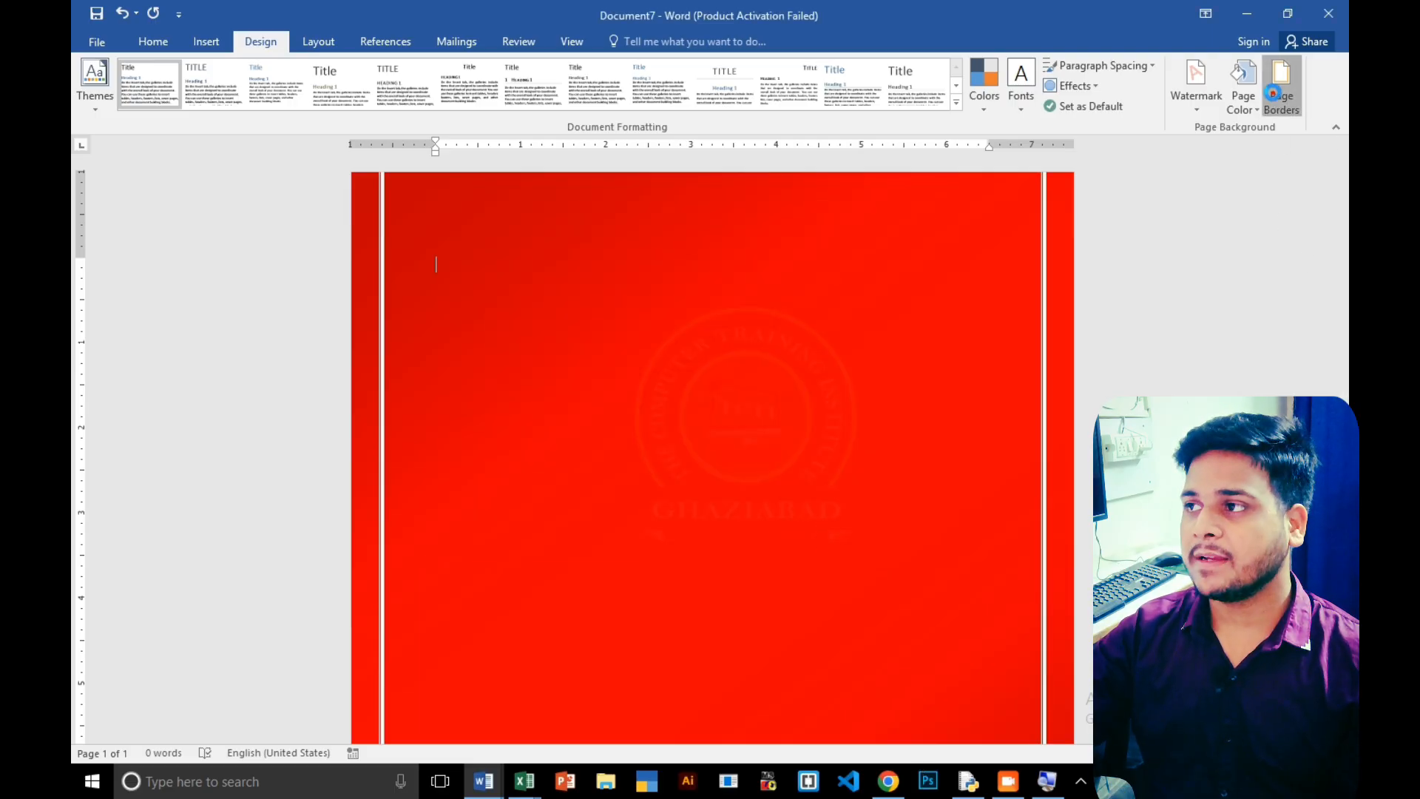
Change the page border to only the top and left lines, applied to the whole document.
click(1274, 93)
click(746, 329)
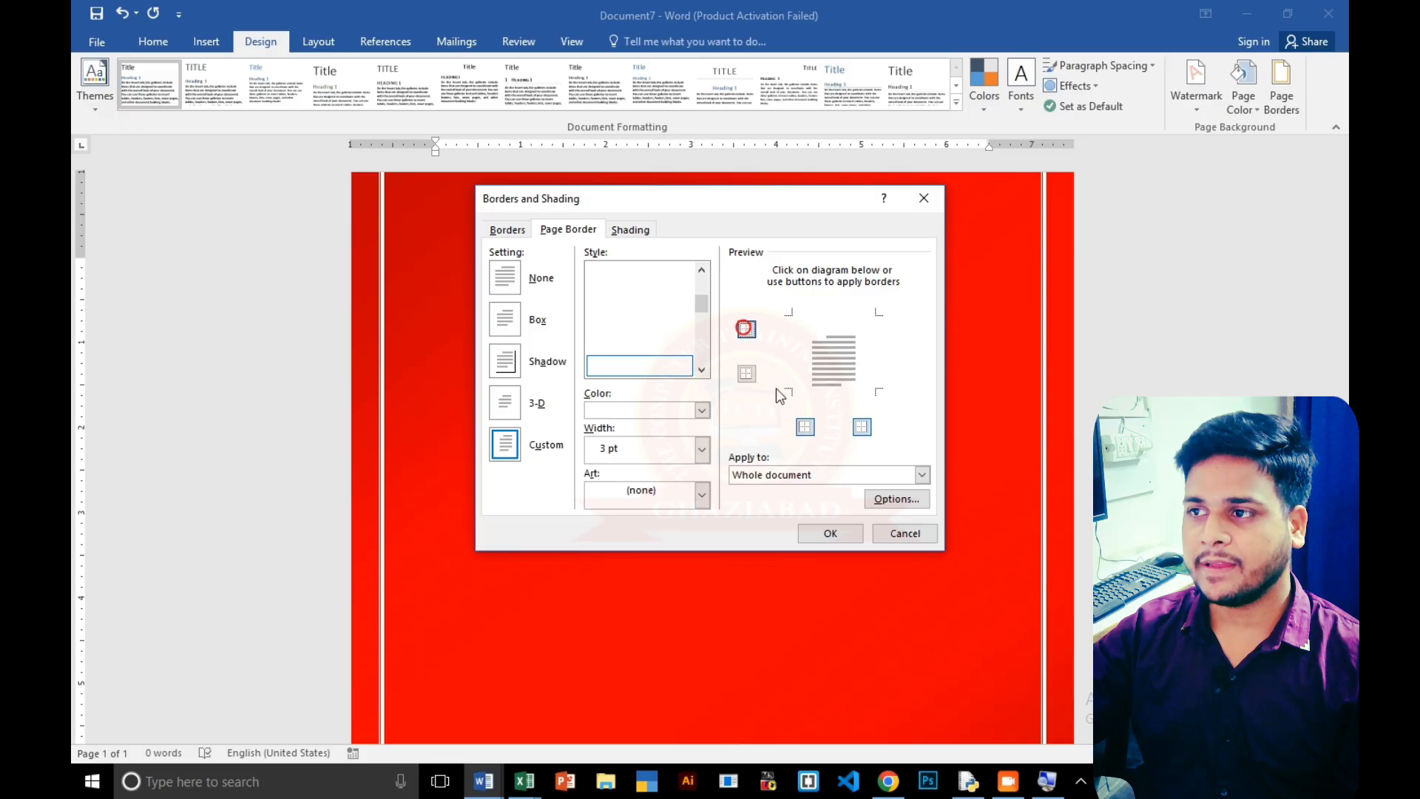
click(804, 427)
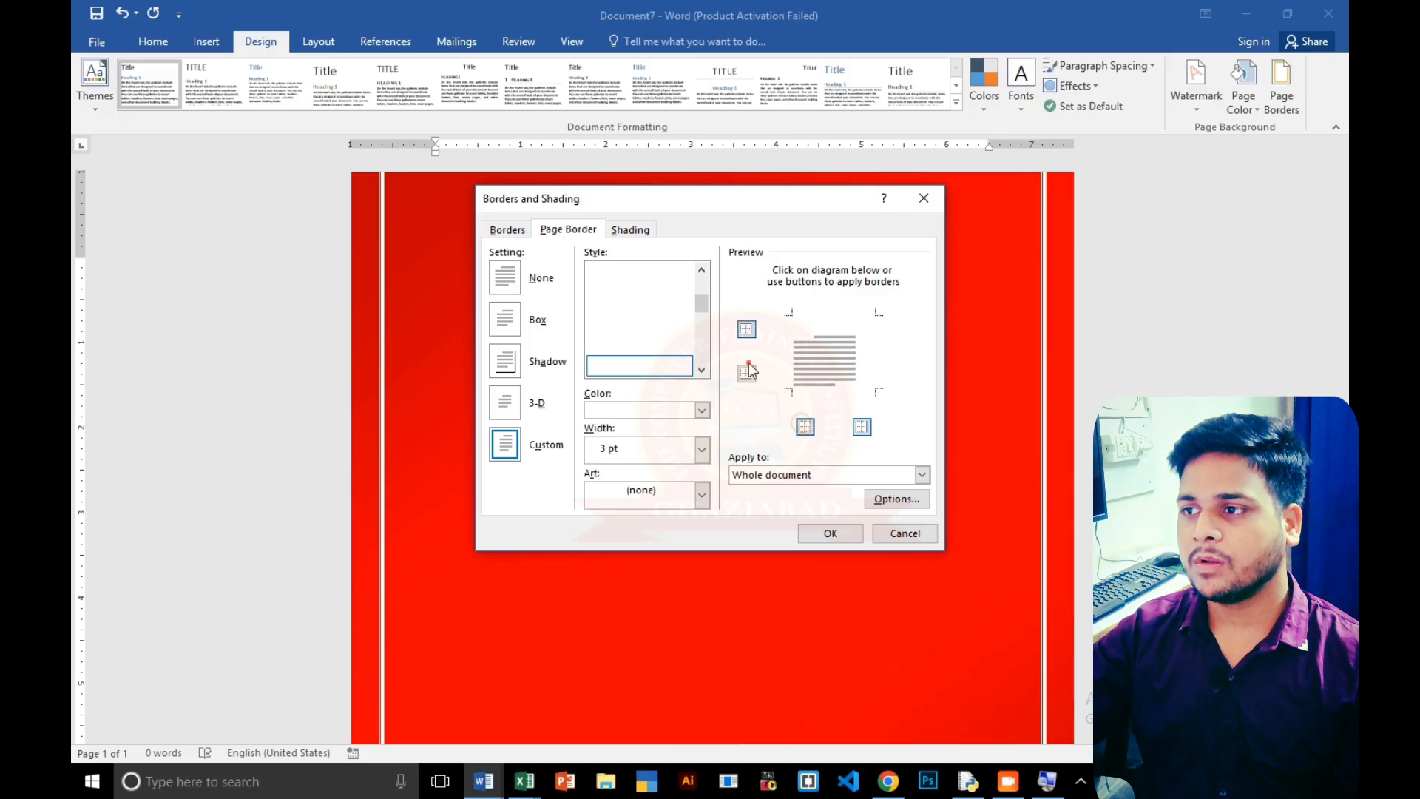
click(862, 426)
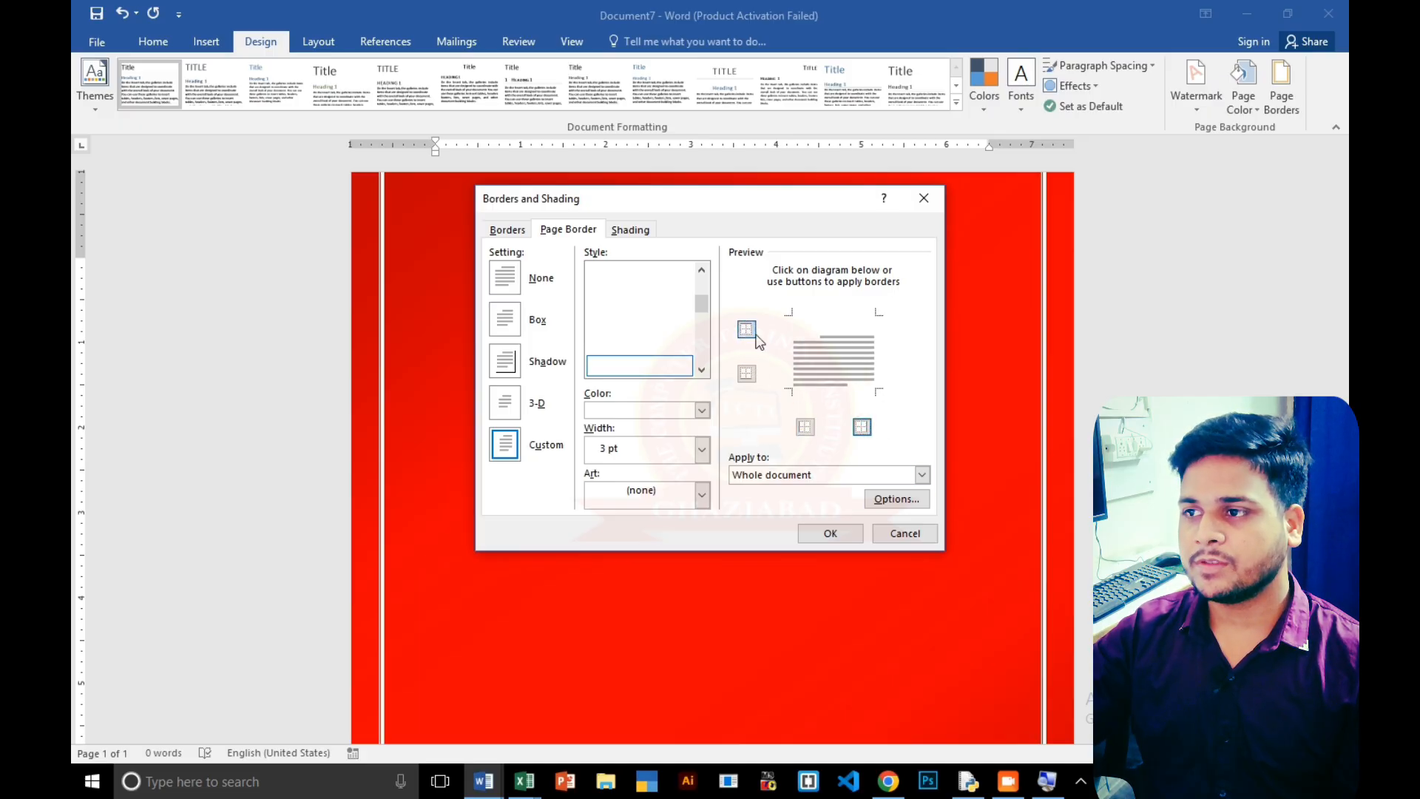
click(806, 427)
click(860, 426)
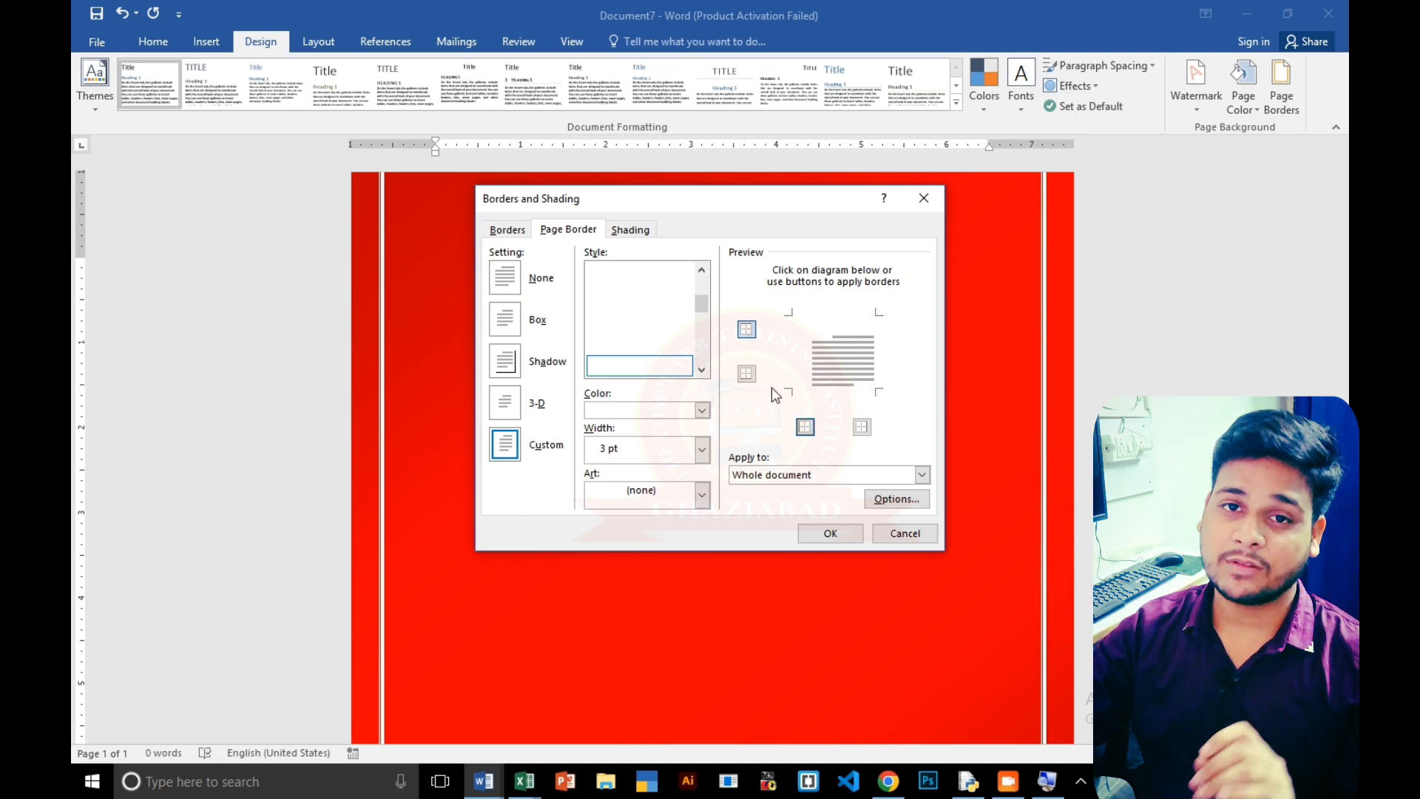
click(922, 475)
click(813, 490)
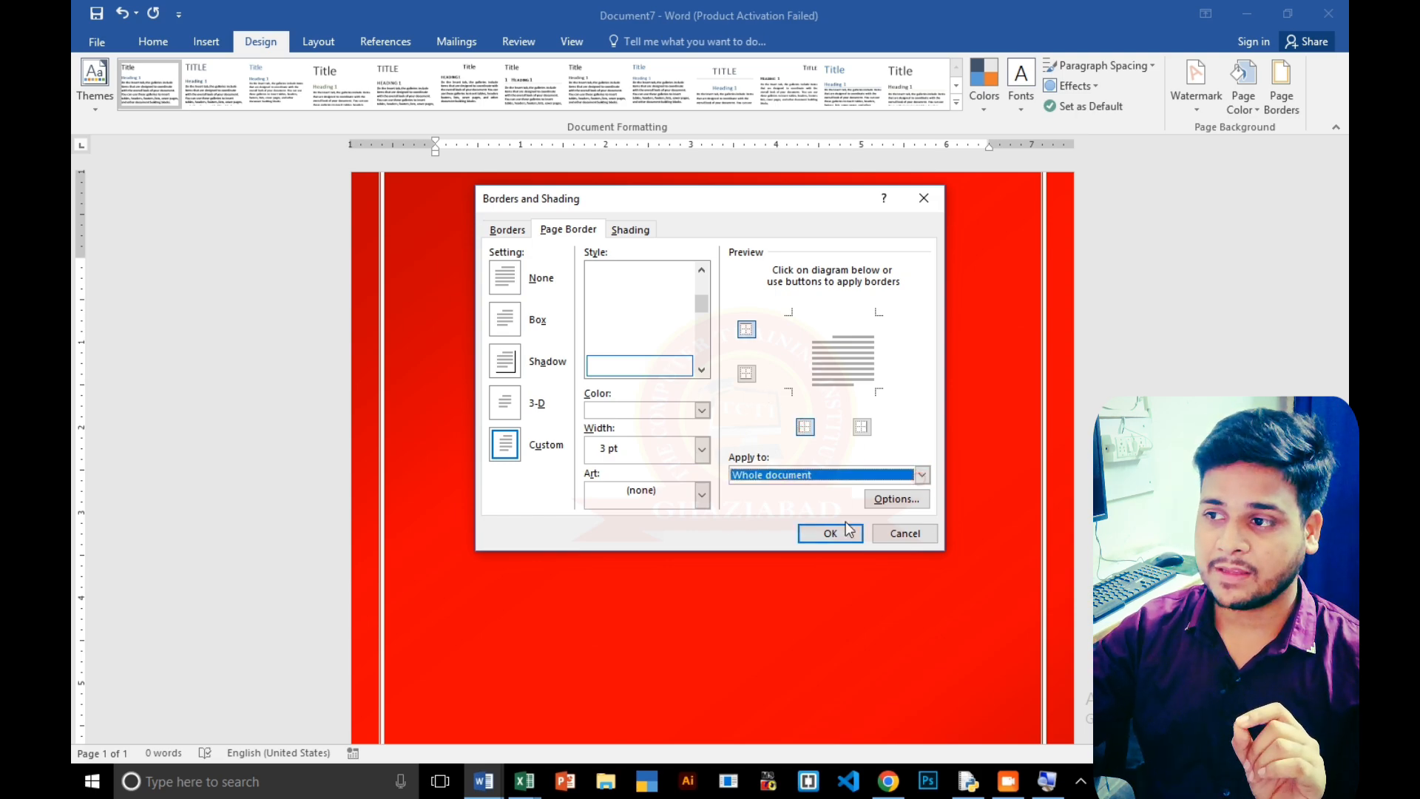
click(830, 538)
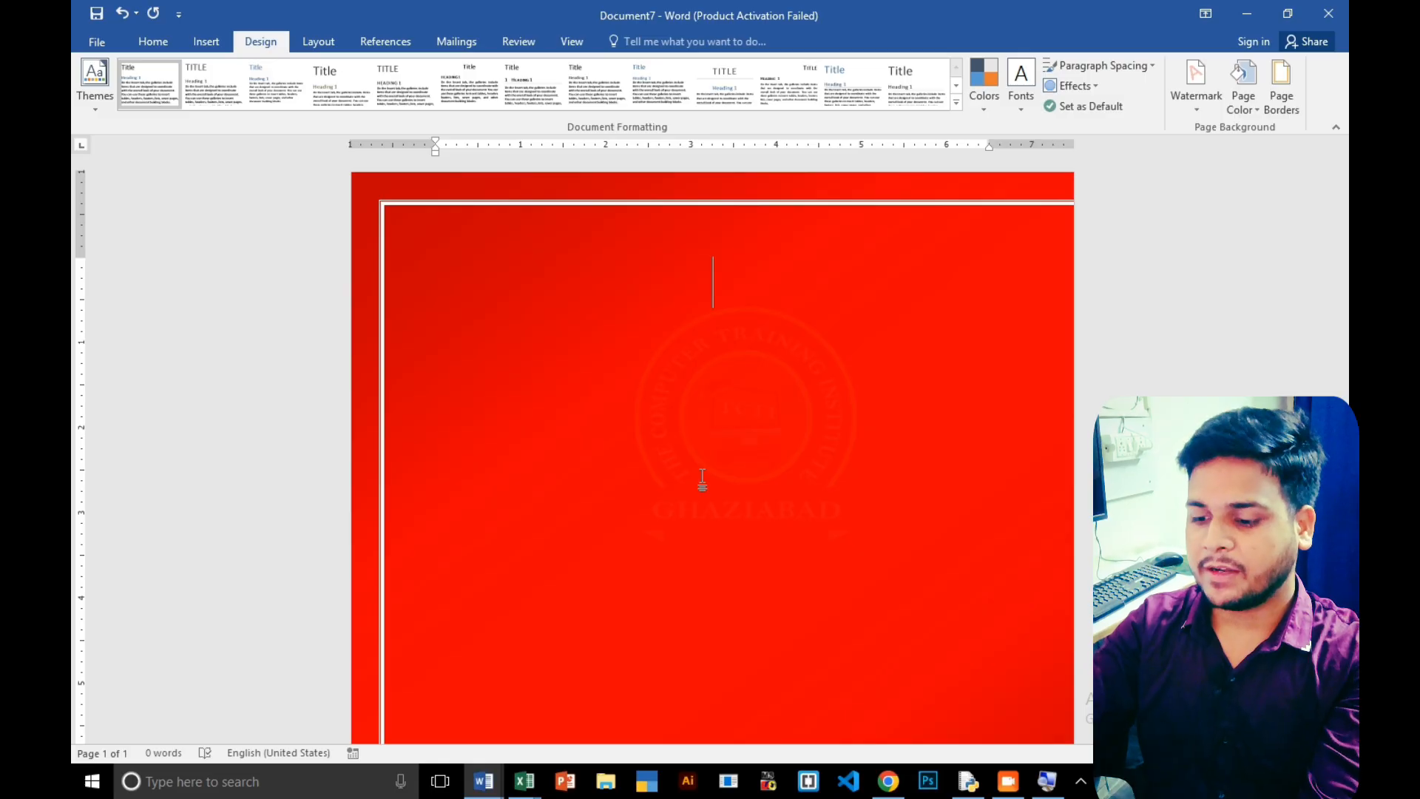
Add the right and bottom lines back so the page border encloses all four sides.
click(1282, 85)
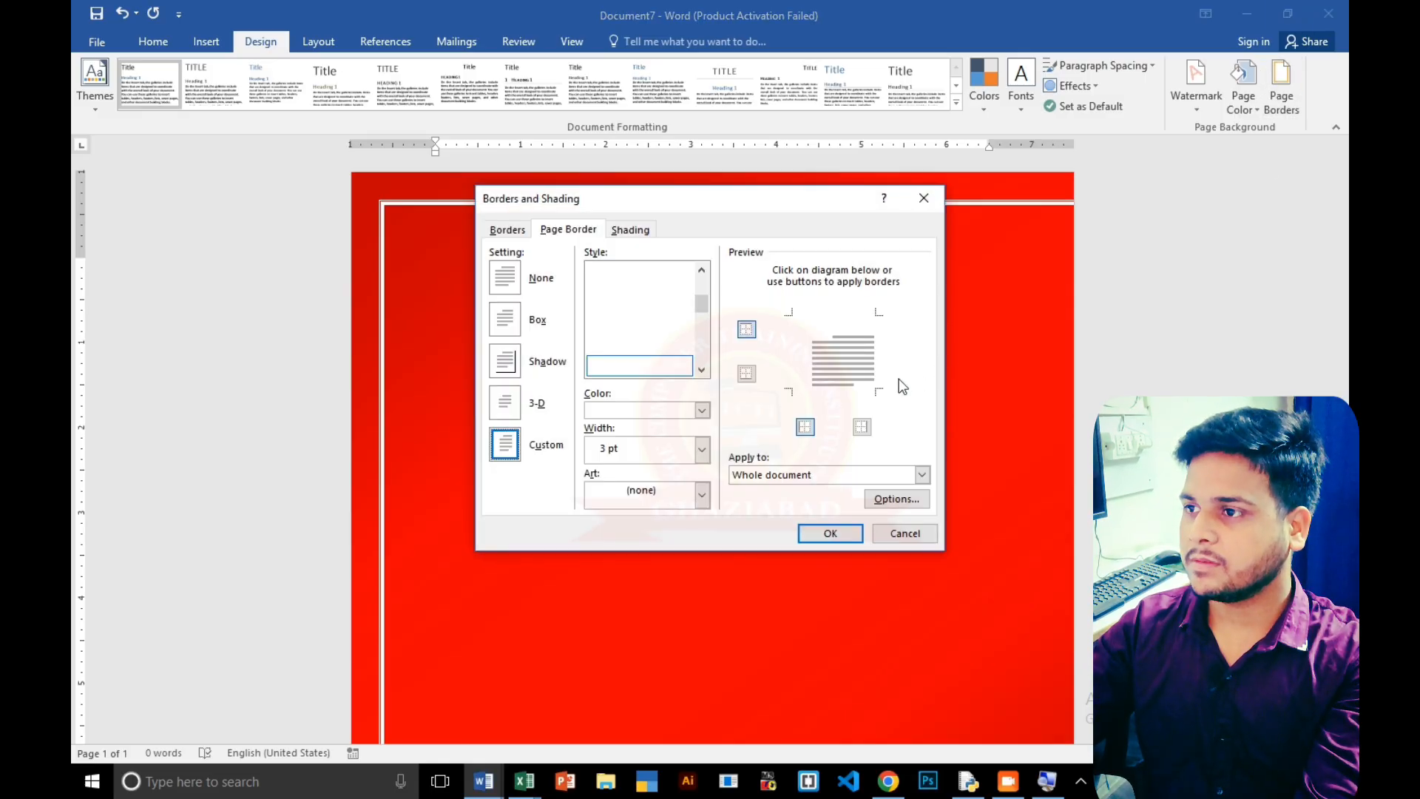
click(863, 427)
click(746, 374)
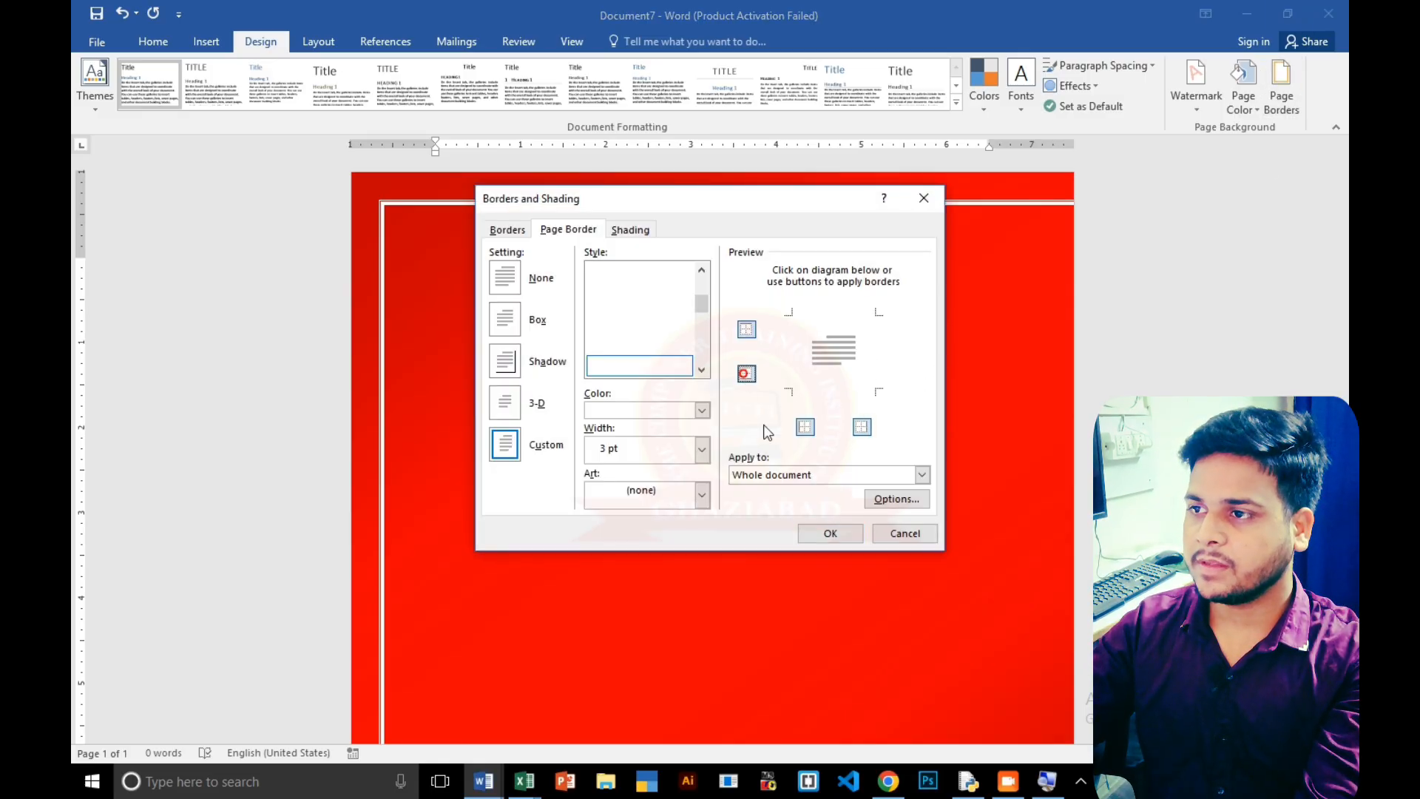
click(825, 531)
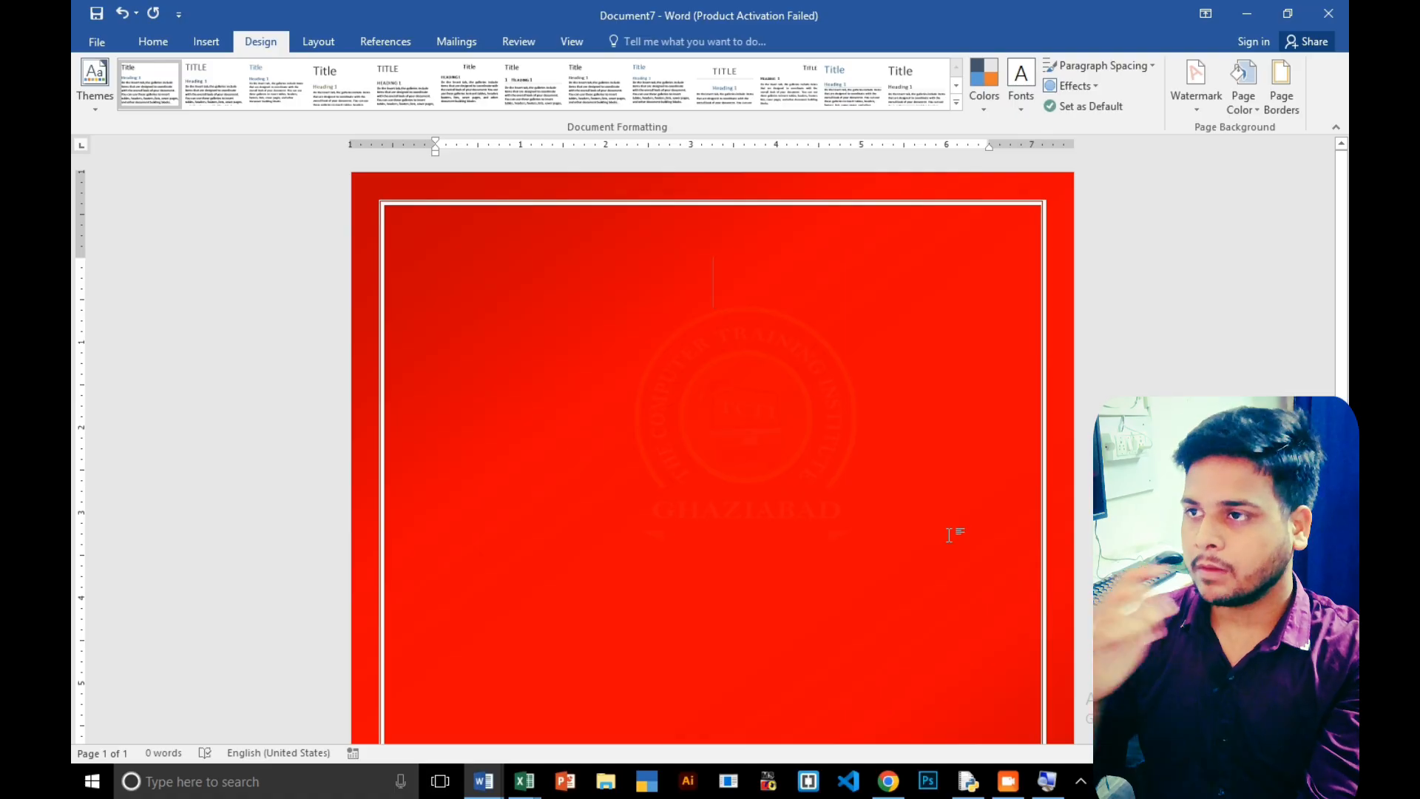
Enter the title "MY INTRODUCTION" on the first line of the page.
text(MY INTRERO)
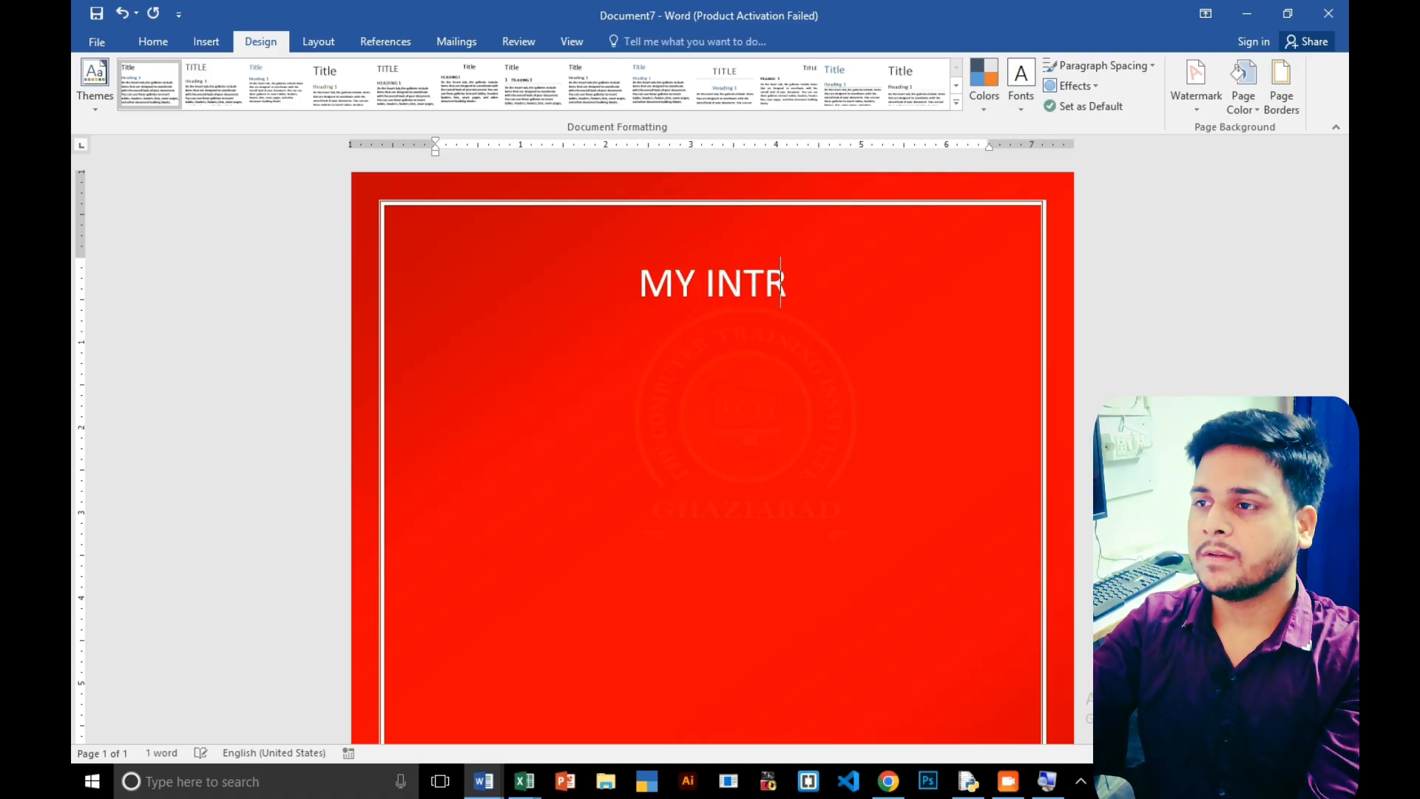
key(BackSpace)
key(BackSpace)
key(BackSpace)
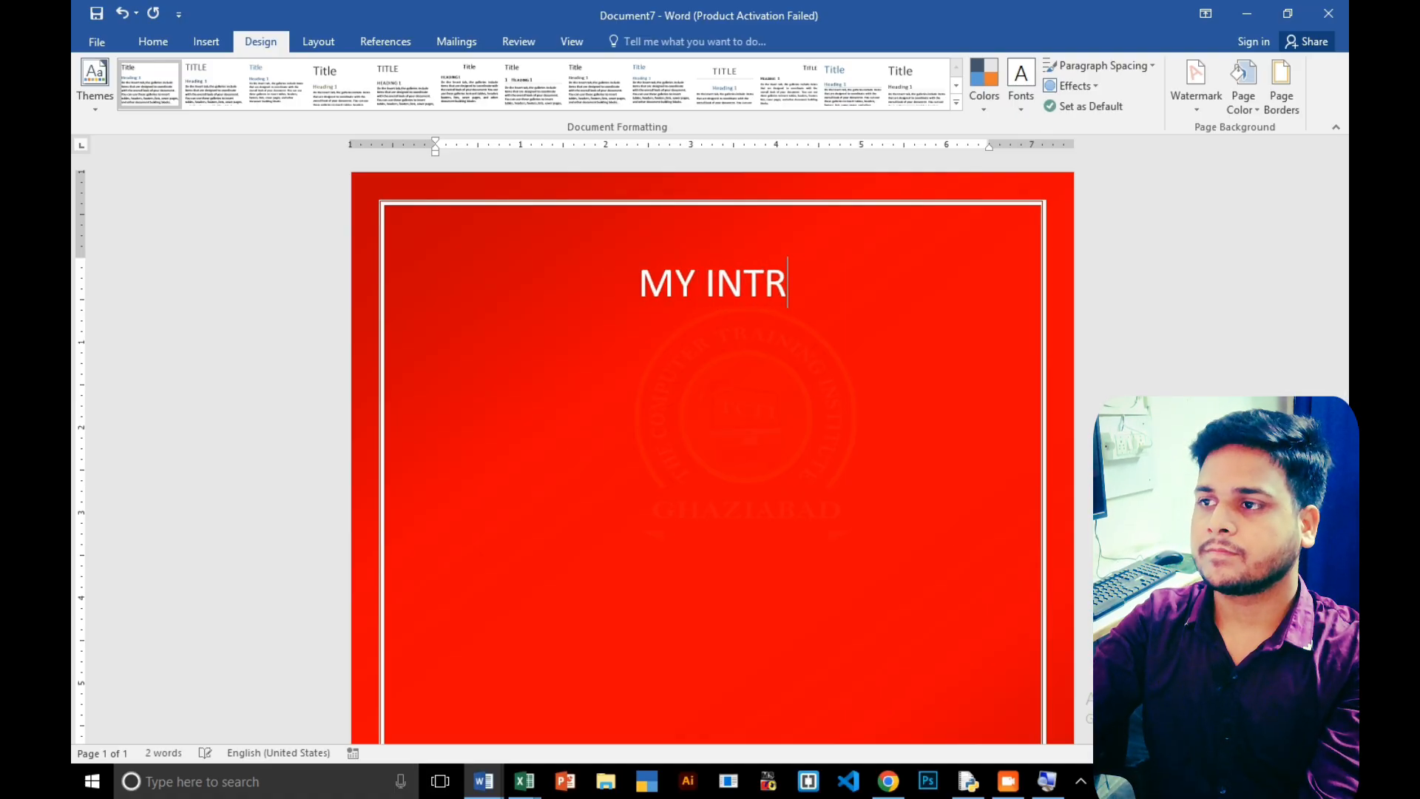
text(ODUCTIHN)
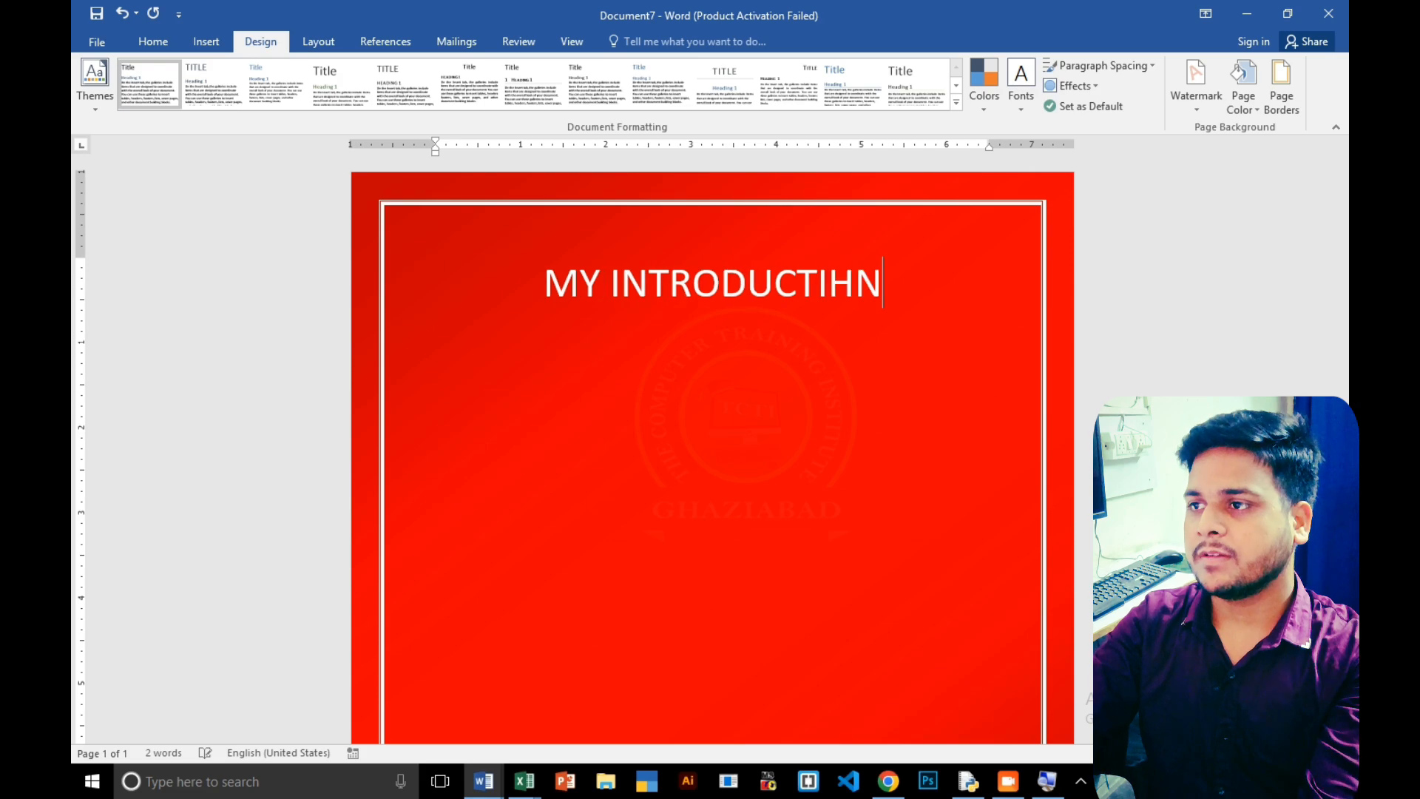
key(BackSpace)
key(BackSpace)
text(ON)
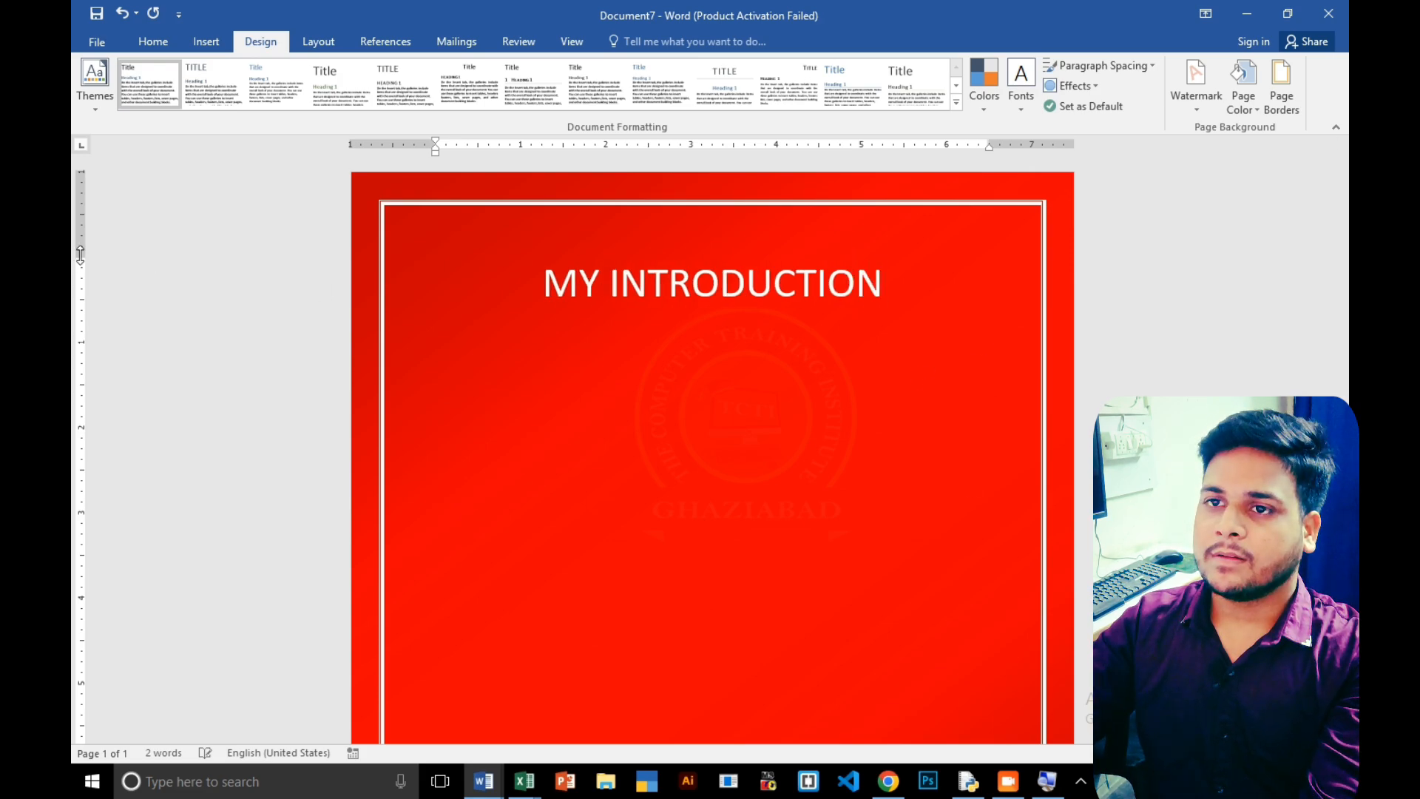
Reduce the page's top margin so the title sits just below the border, and make the title bold.
drag(81, 255, 80, 220)
drag(888, 247, 428, 222)
key(ctrl+b)
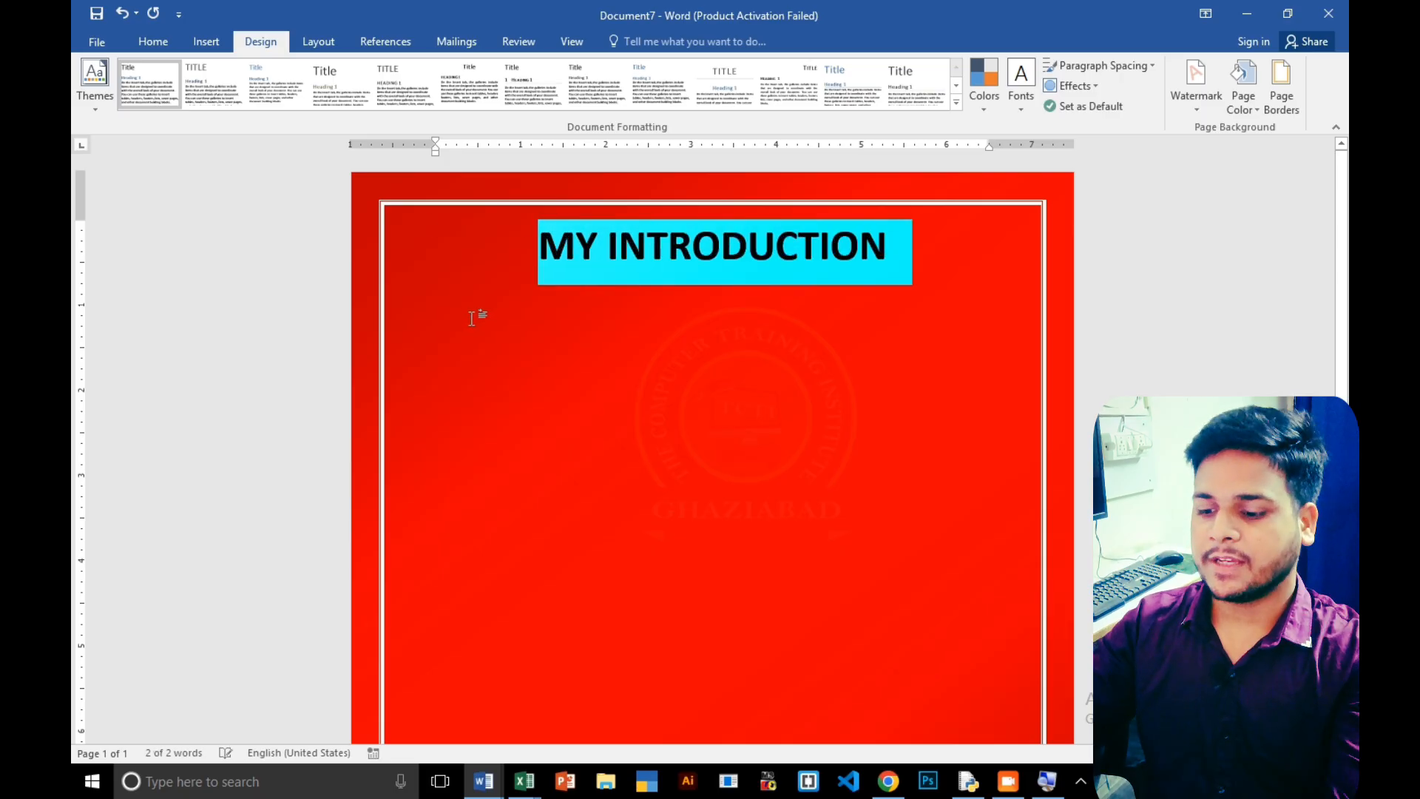
click(152, 41)
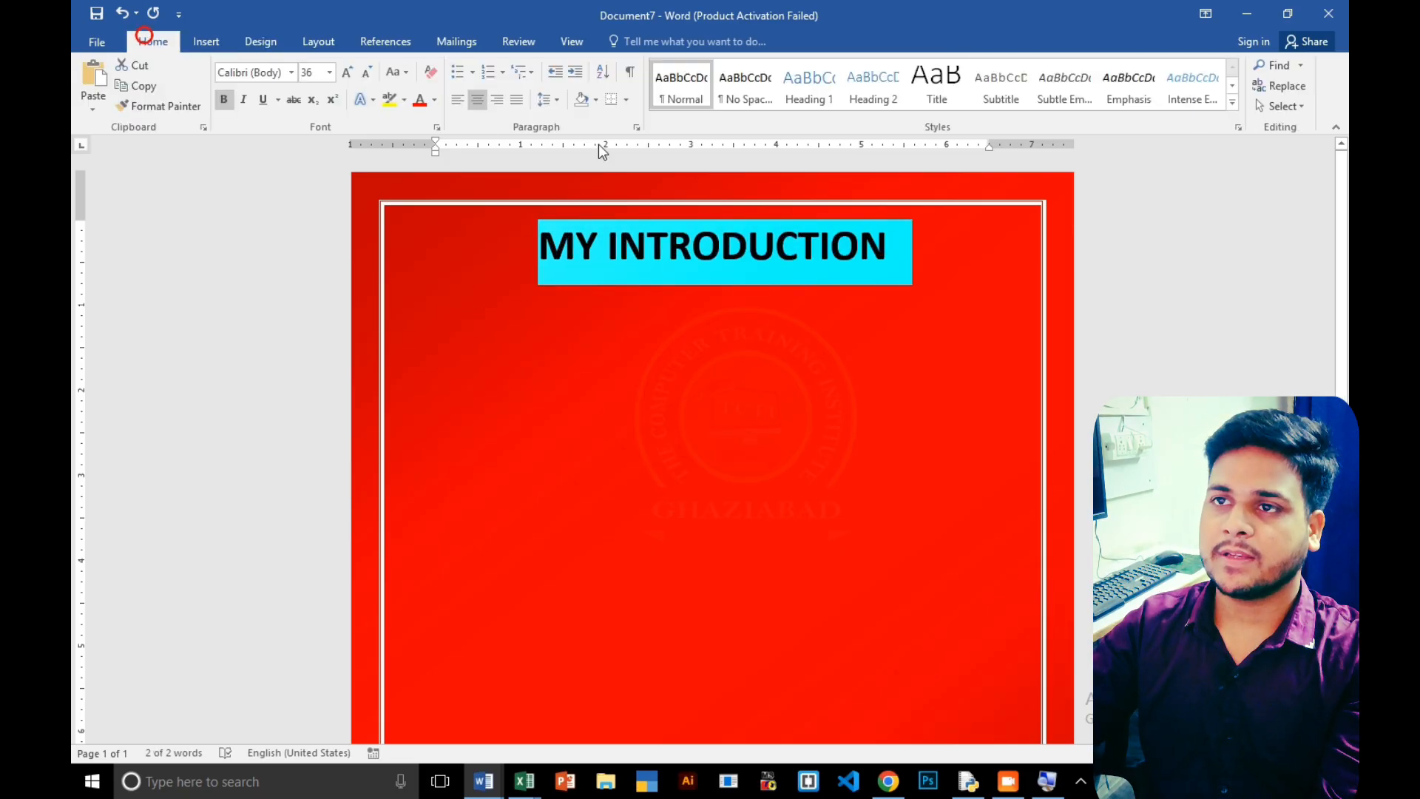